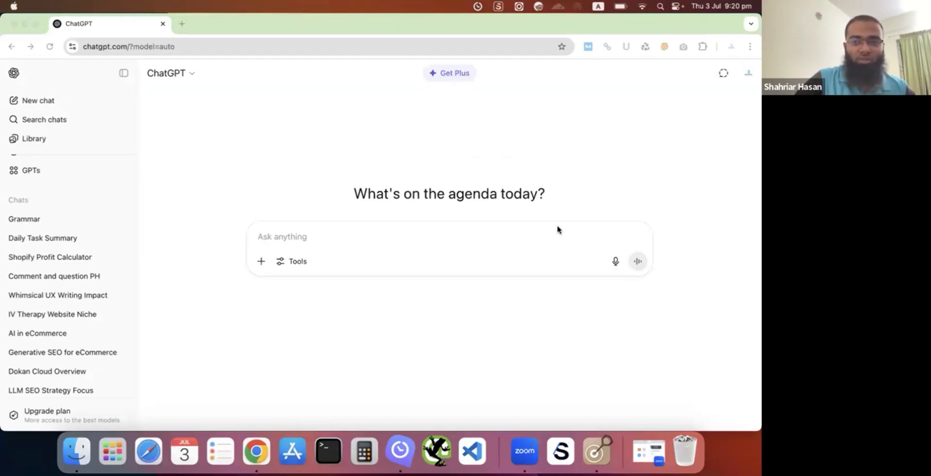
- Leave the presentation slideshow and search Google for "dokan demo" from the new browser tab
left_click(24, 24)
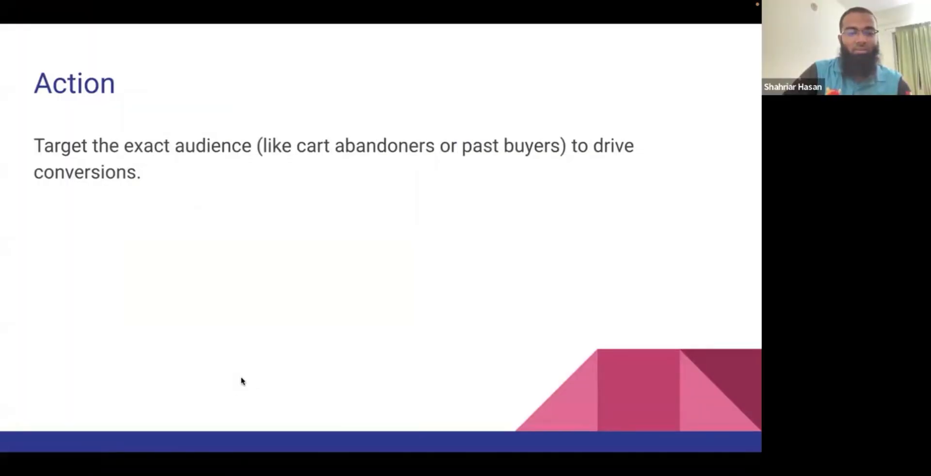
key("Escape")
left_click(433, 24)
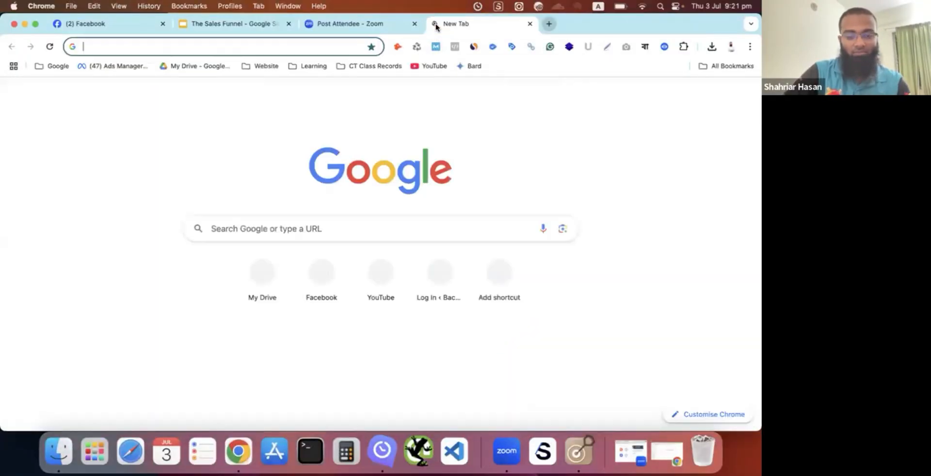
type("doka")
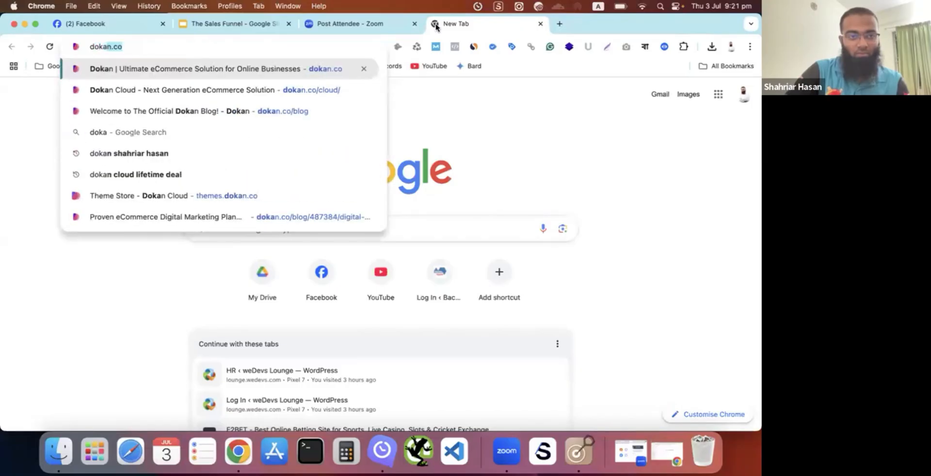
type("n ")
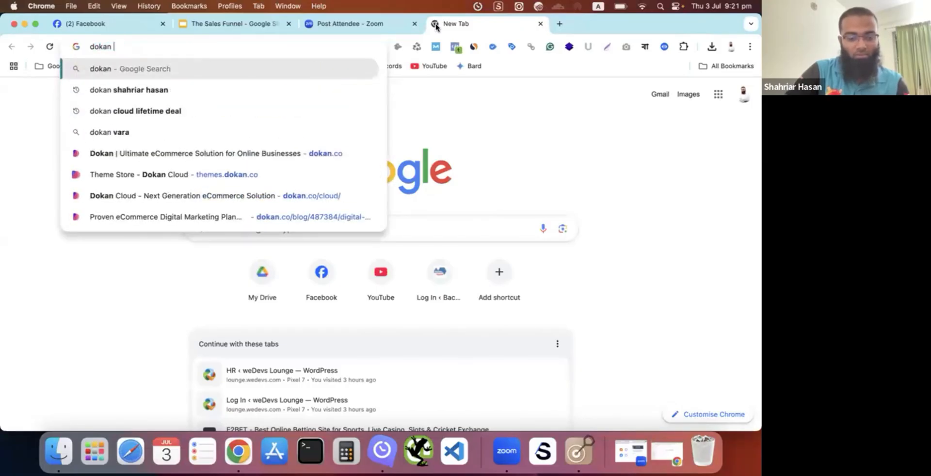
type("demo")
key("Return")
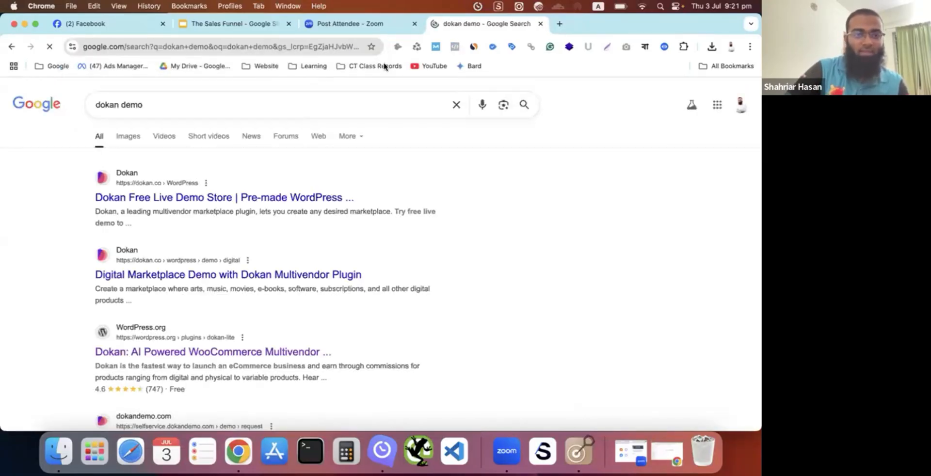
- Open the Handycraft demo request form from the Dokan Free Live Demo Store, and close both Dokan pages after viewing
left_click(201, 202)
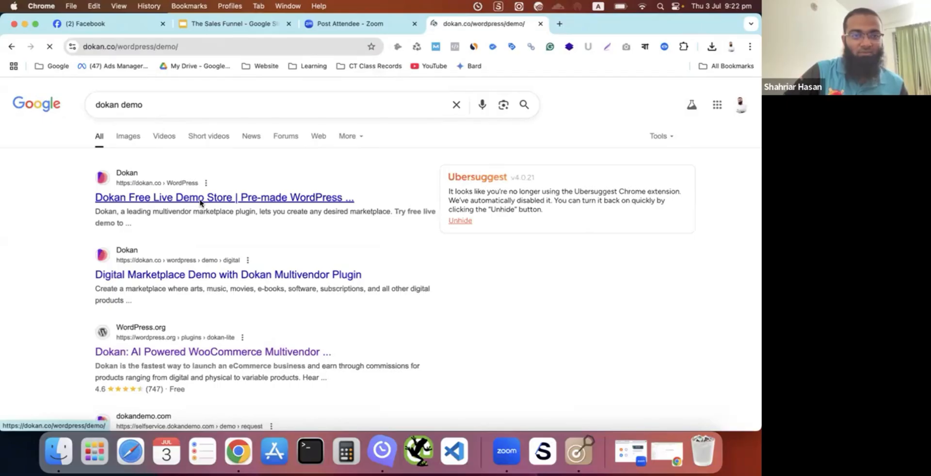
scroll(319, 208, "down", 4)
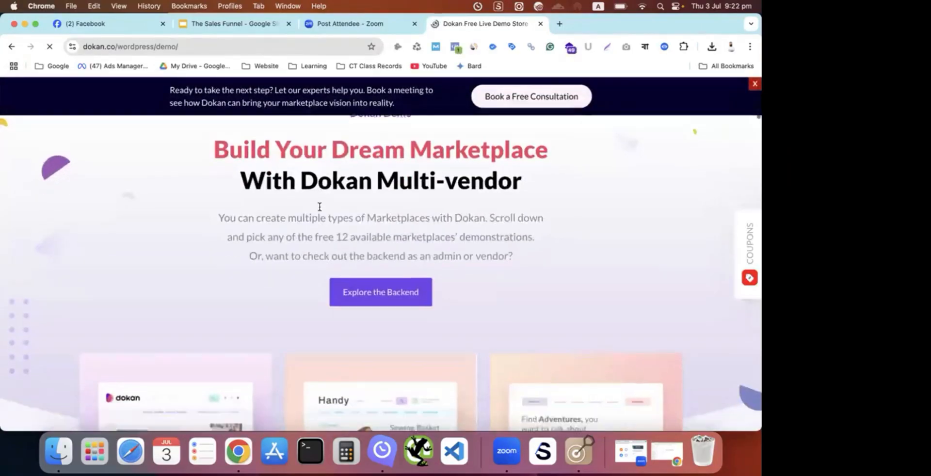
scroll(320, 207, "down", 6)
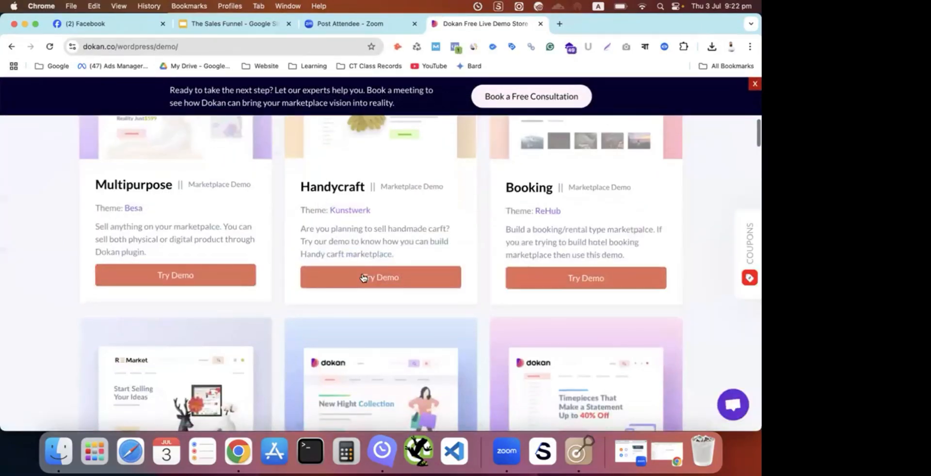
left_click(365, 278)
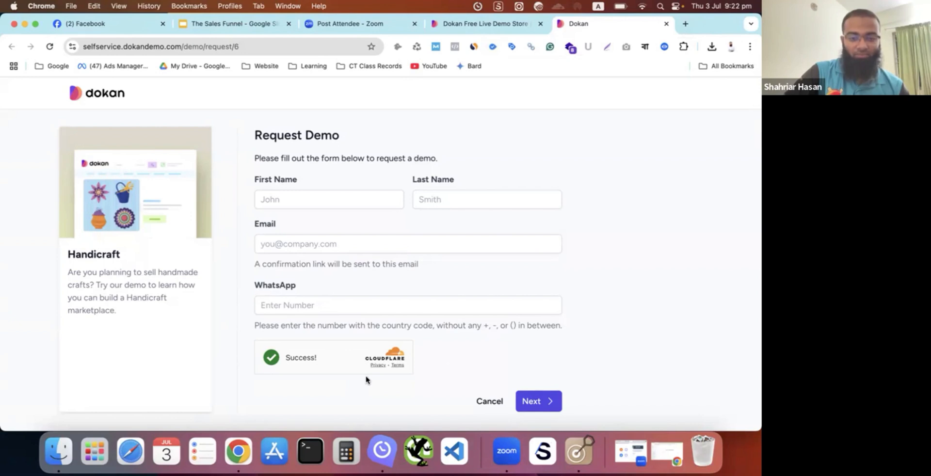
left_click(666, 24)
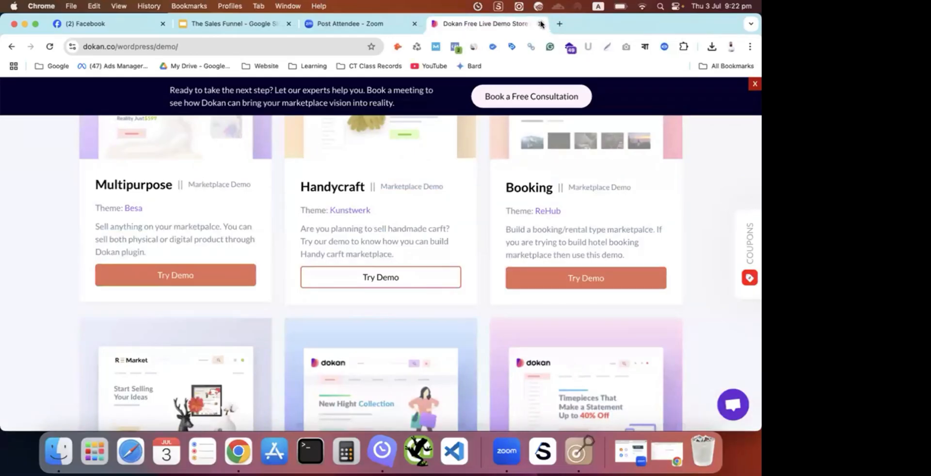
left_click(541, 23)
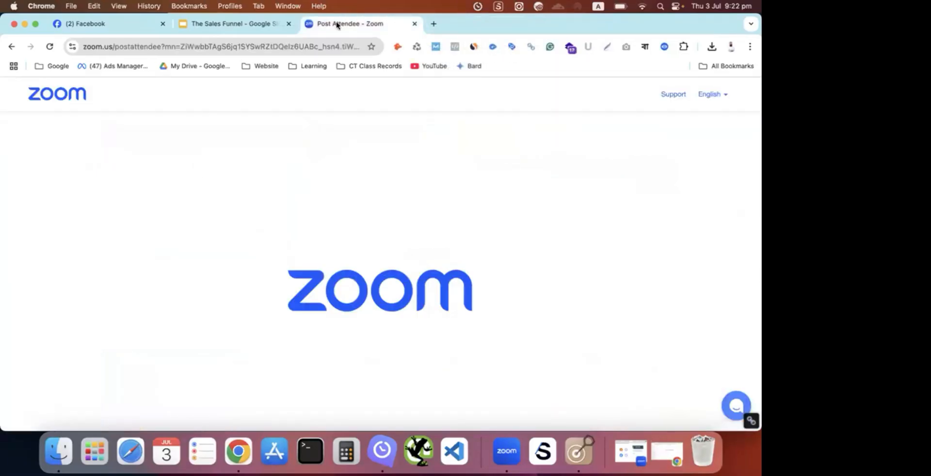
- Show the closing slides of The Sales Funnel presentation up to "Thank You" and close the presentation
left_click(270, 27)
key("Down")
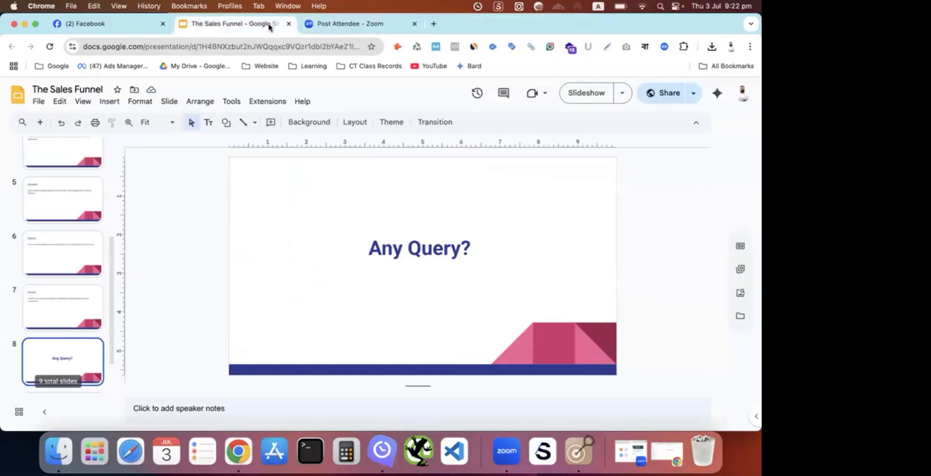
key("Down")
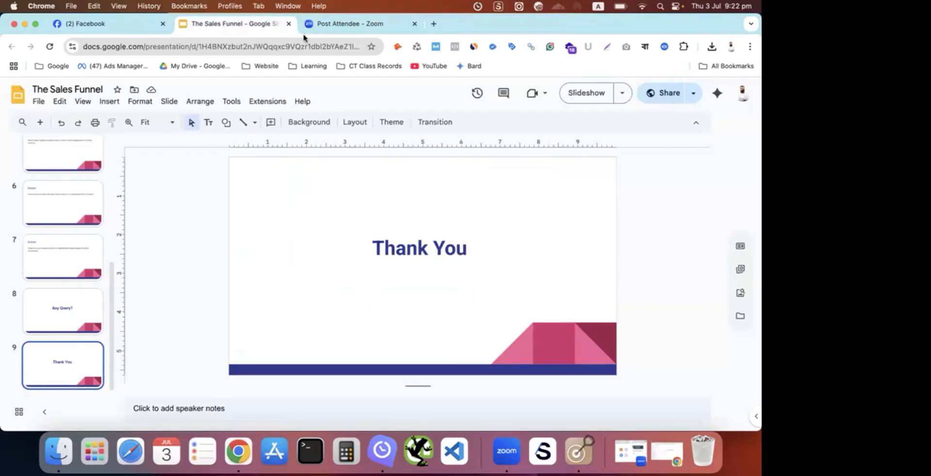
left_click(289, 23)
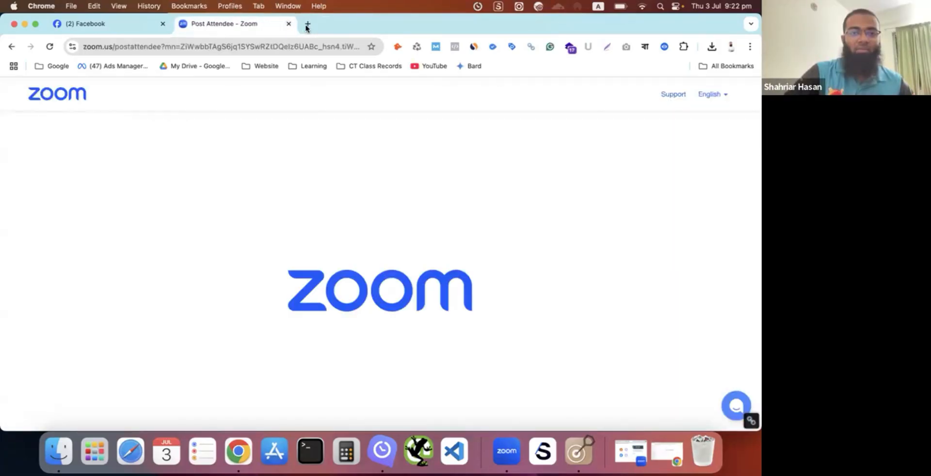
- Enter the address facebook.com/adsmanager in a new browser tab without the autocompleted ending, and select the whole address
left_click(307, 24)
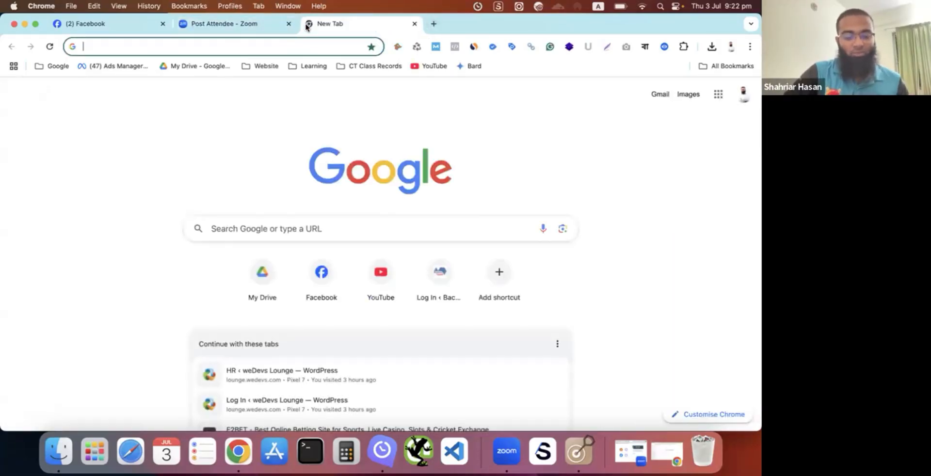
type("face")
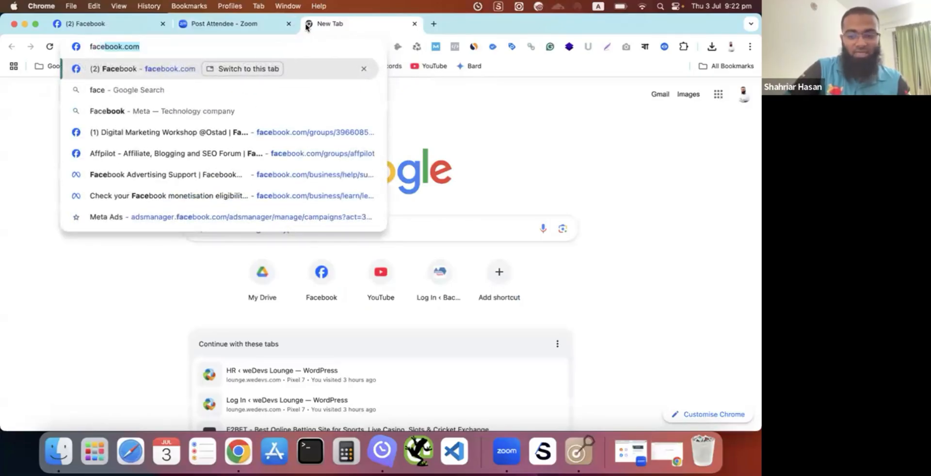
type("book.com/a")
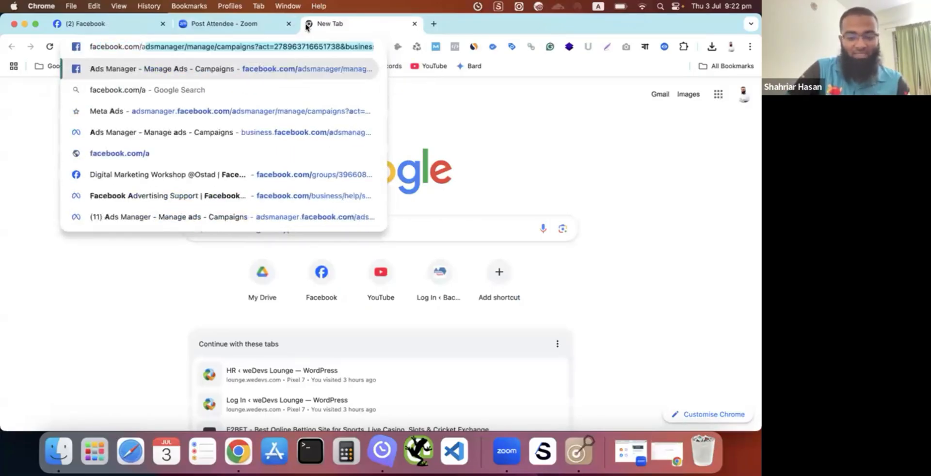
type("dsma")
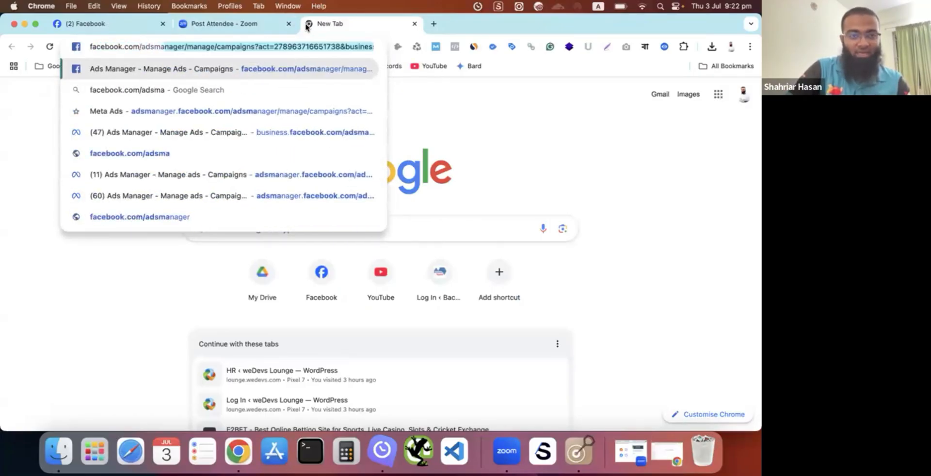
type("nager")
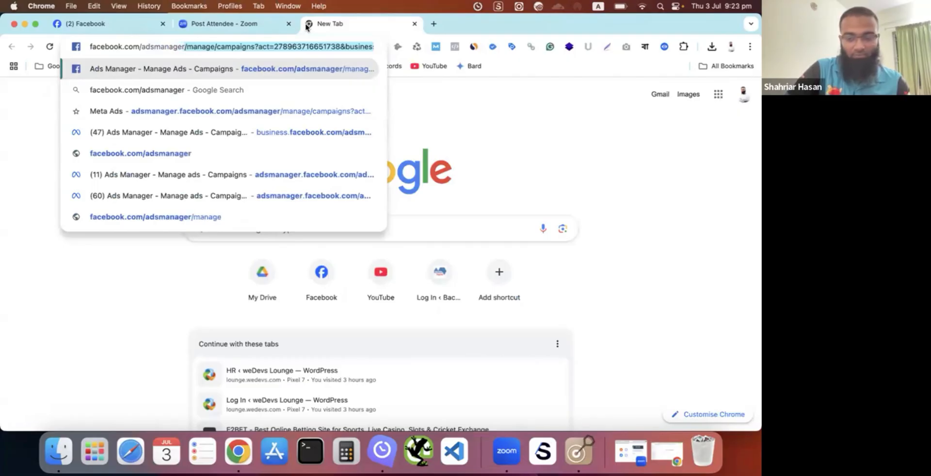
key("BackSpace")
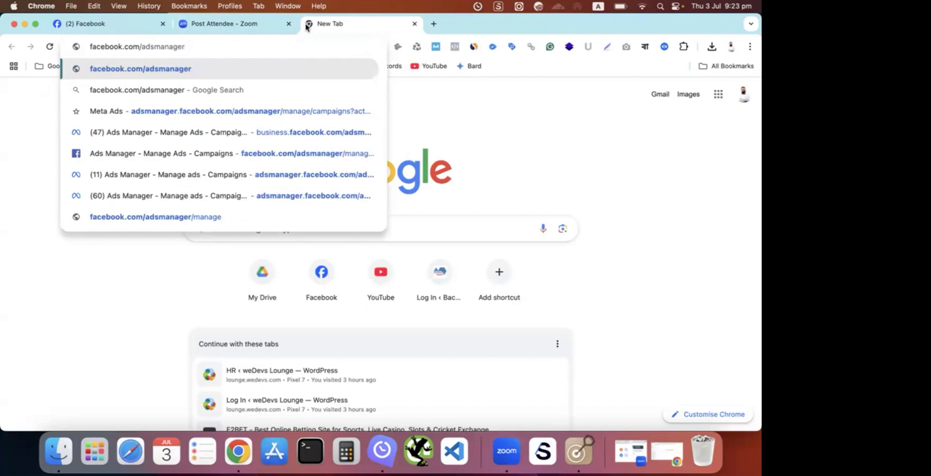
key("super+a")
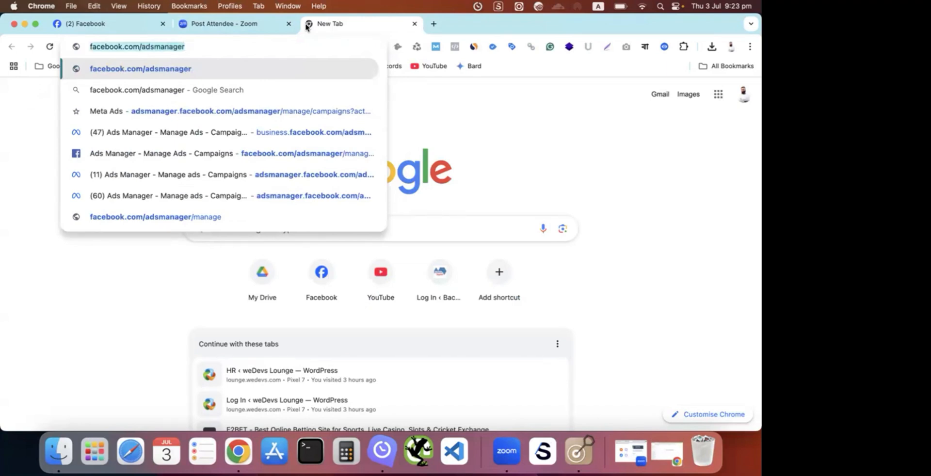
- Switch to the Zoom Meeting window and return to the Chrome window
left_click(257, 23)
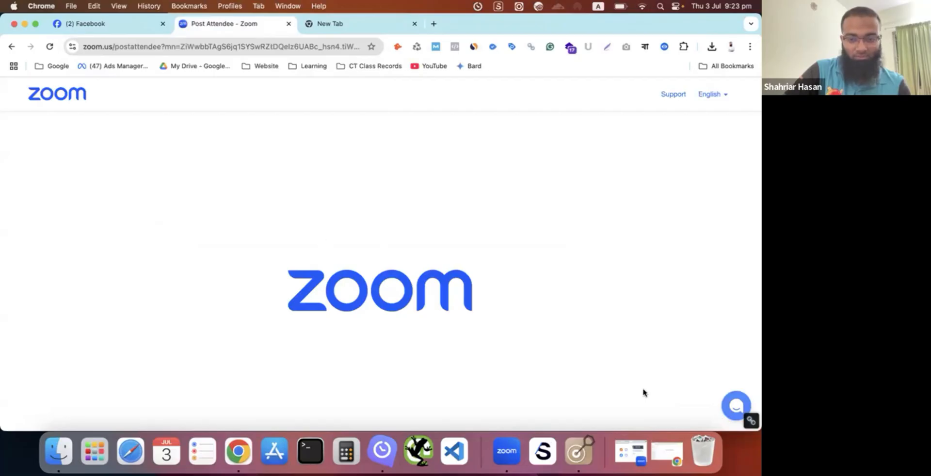
key("ctrl+Up")
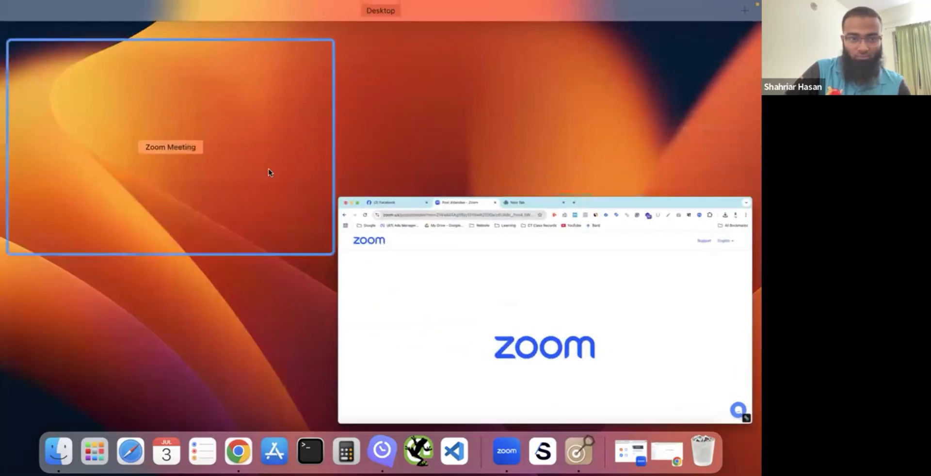
left_click(271, 173)
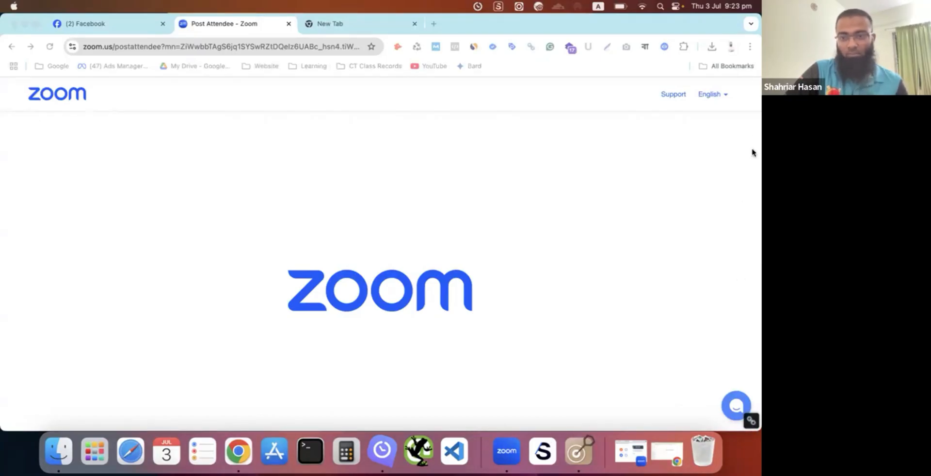
key("ctrl+Up")
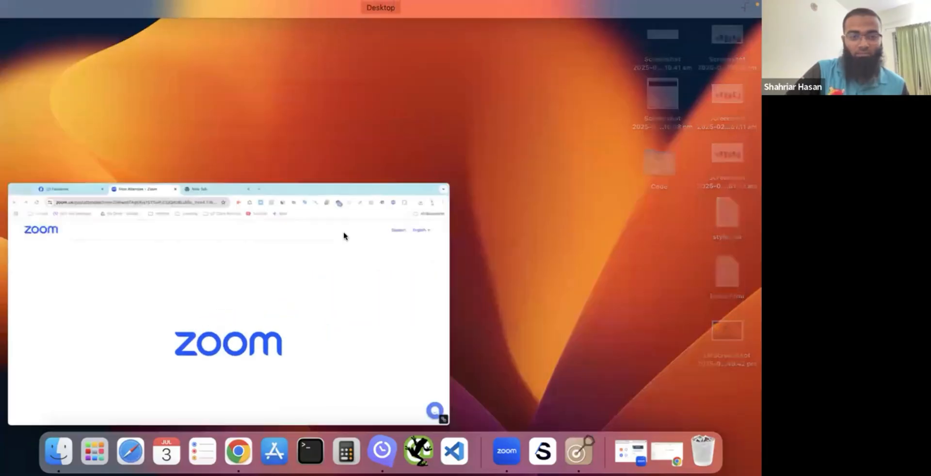
left_click(308, 275)
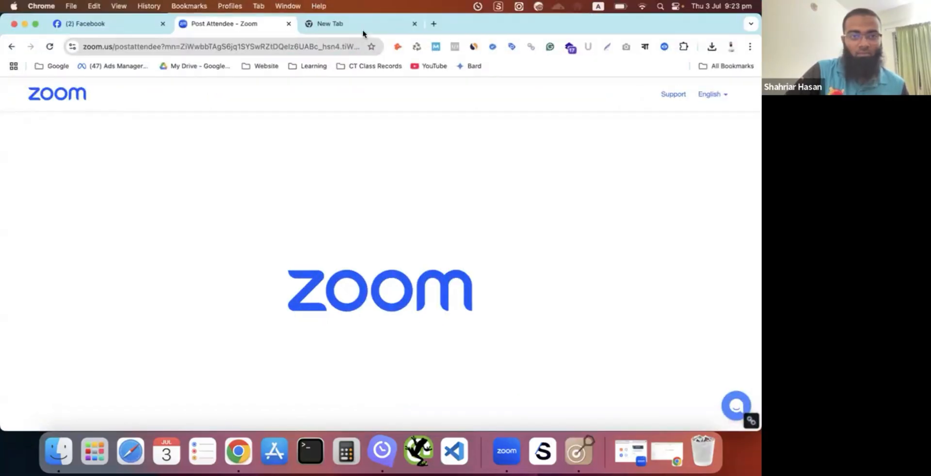
- Load facebook.com/adsmanager, open the Campaigns page and dismiss the payment method notice
left_click(364, 26)
left_click(241, 44)
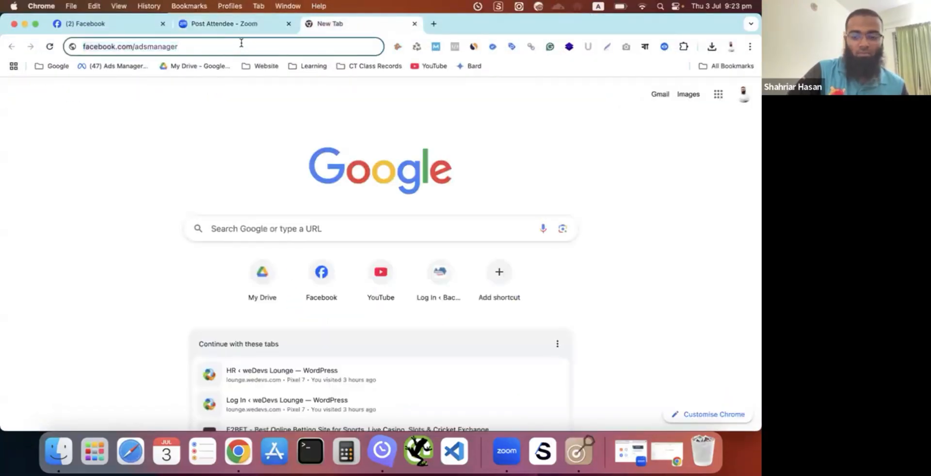
key("Return")
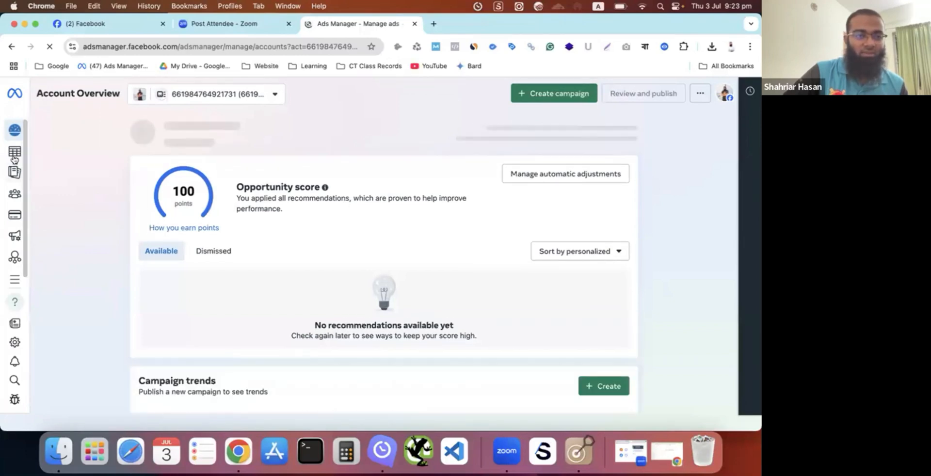
mouse_move(15, 151)
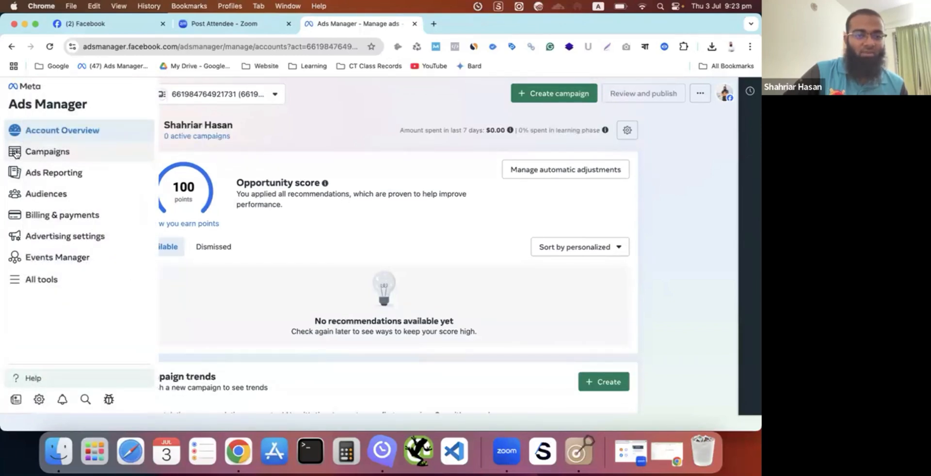
left_click(15, 153)
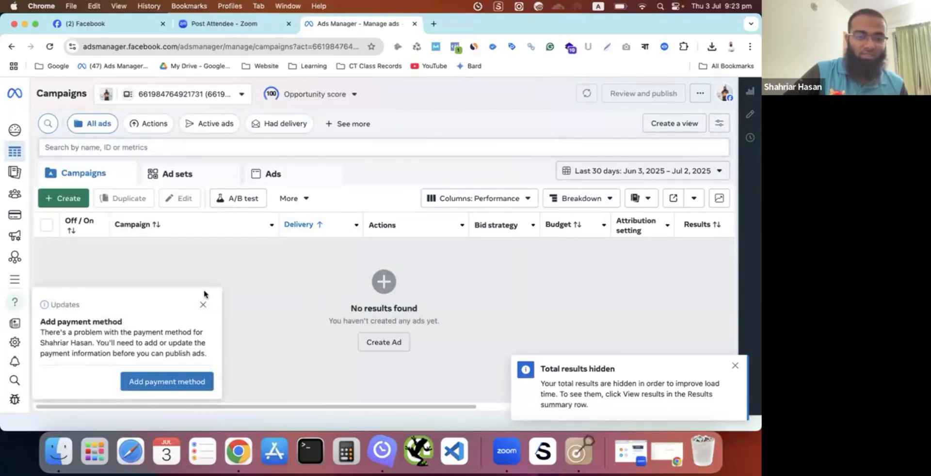
left_click(202, 304)
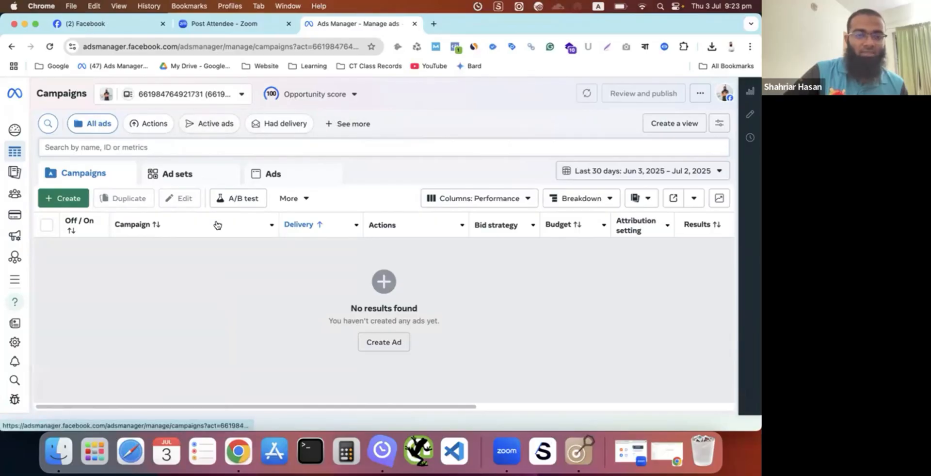
- Search the ad accounts for "special" and switch to the matching Special Ad Account
left_click(203, 93)
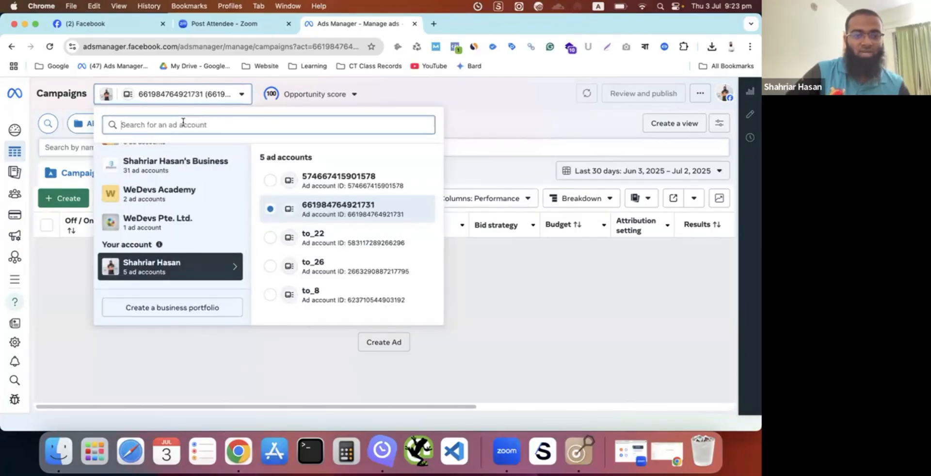
type("special")
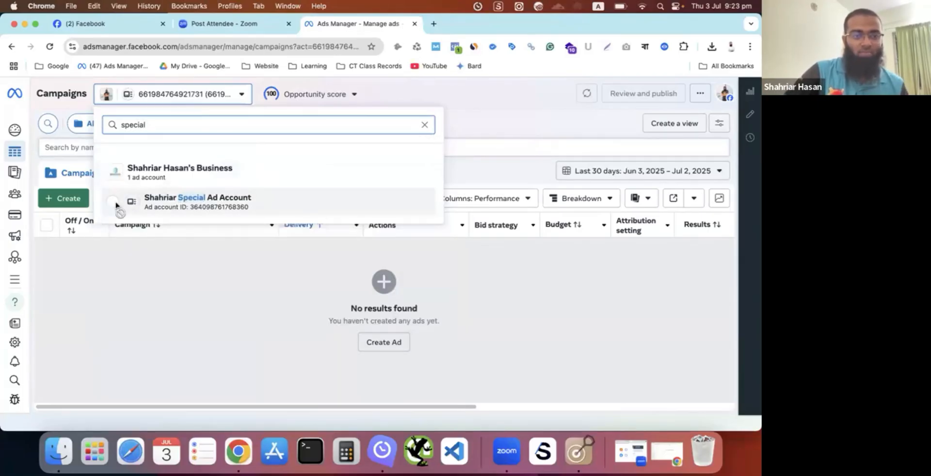
left_click(119, 206)
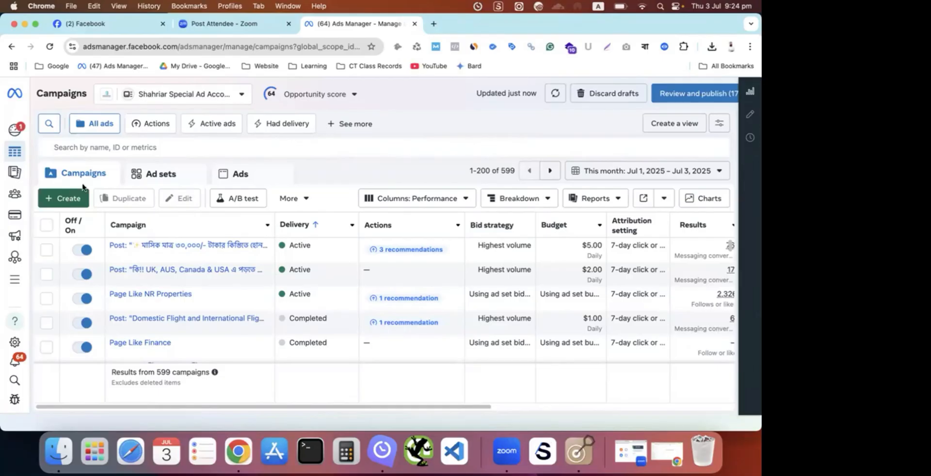
- Start creating a new campaign to view the available campaign objectives, with a brief check of the open windows
left_click(67, 202)
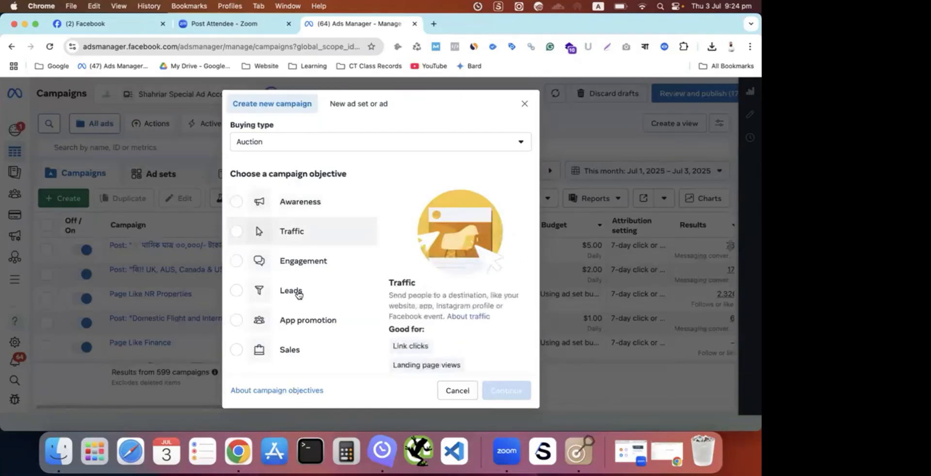
left_click(245, 27)
left_click(326, 25)
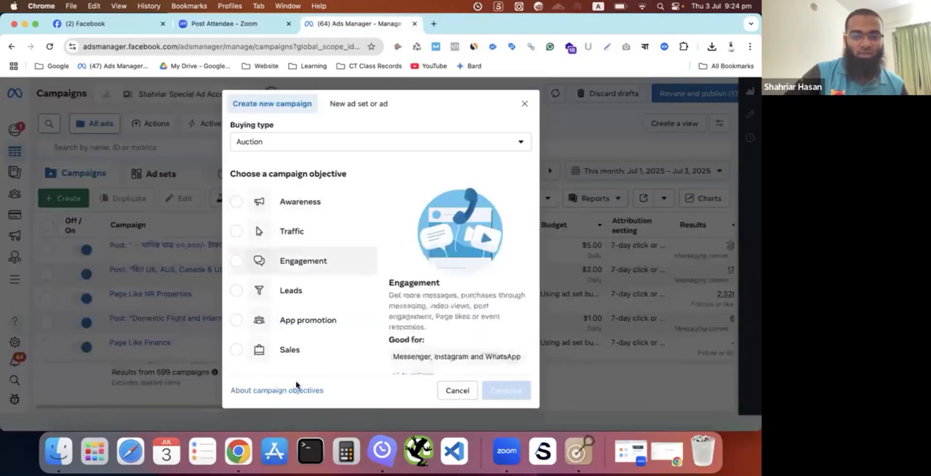
key("ctrl+Up")
left_click(410, 288)
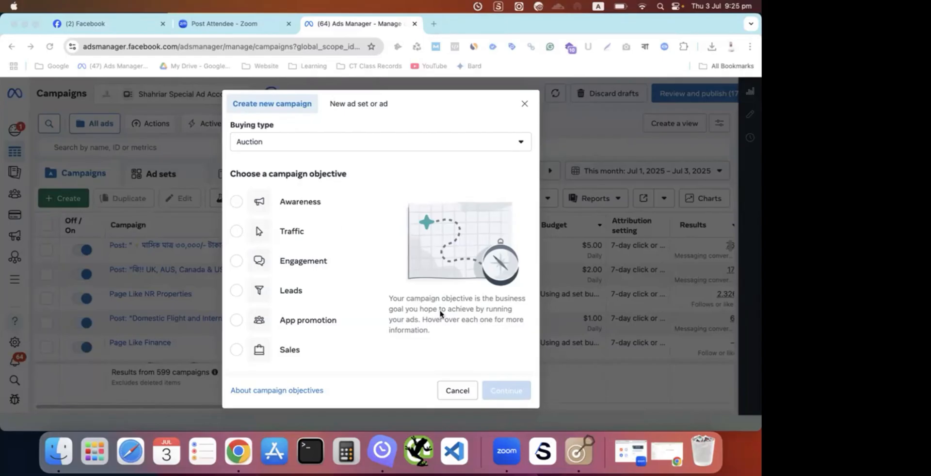
- Highlight the full address of the Ads Manager page to show where it is opened from
left_click(206, 47)
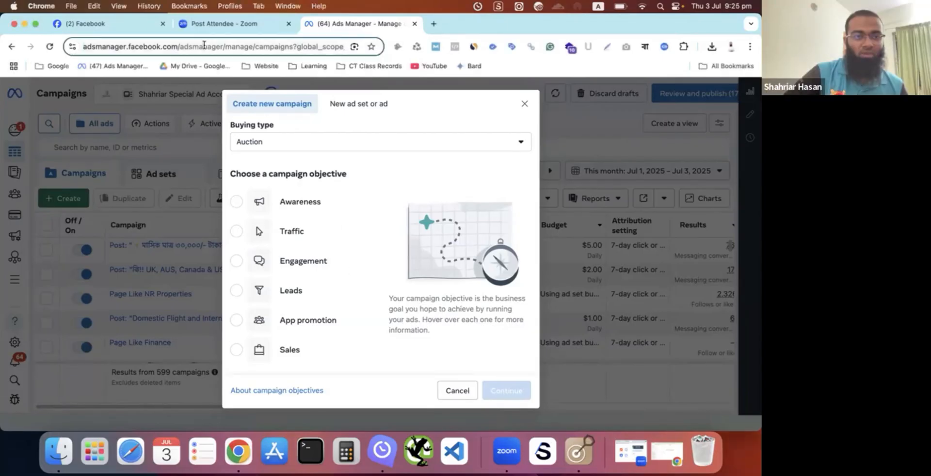
left_click(228, 51)
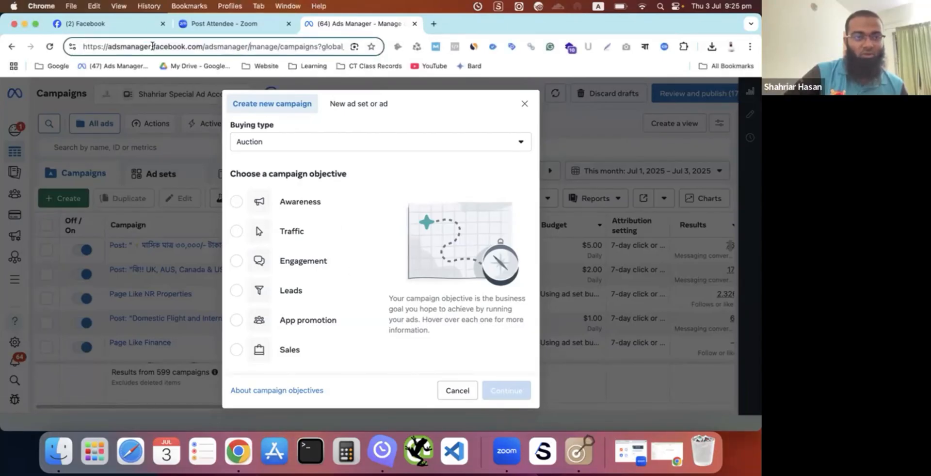
left_click_drag(201, 49, 234, 51)
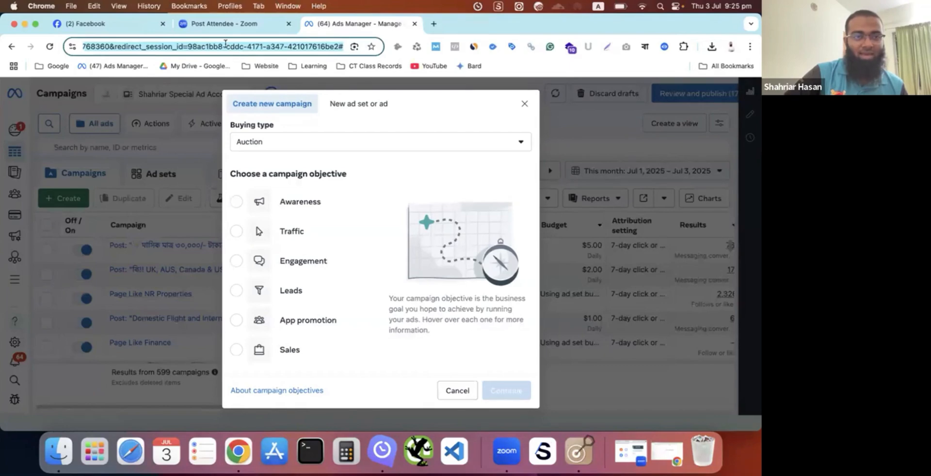
left_click(223, 44)
- Load facebook.com/adsmanager in a new browser tab
left_click(434, 24)
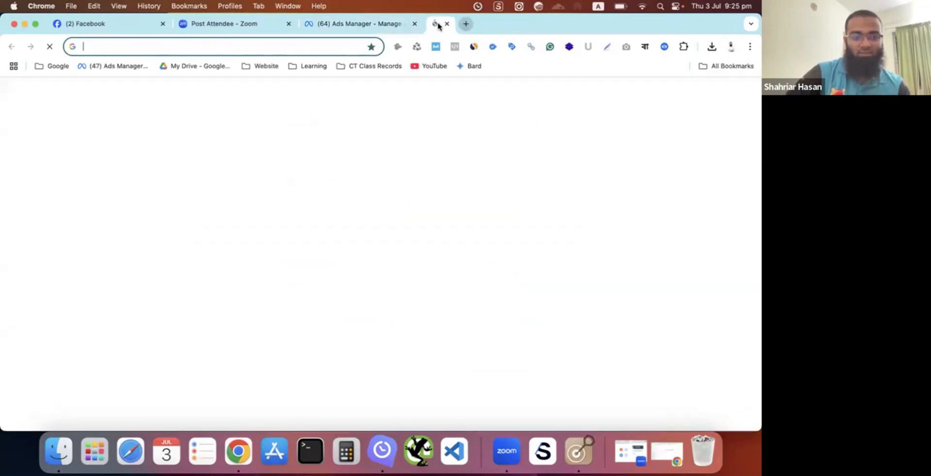
type("facebook.com")
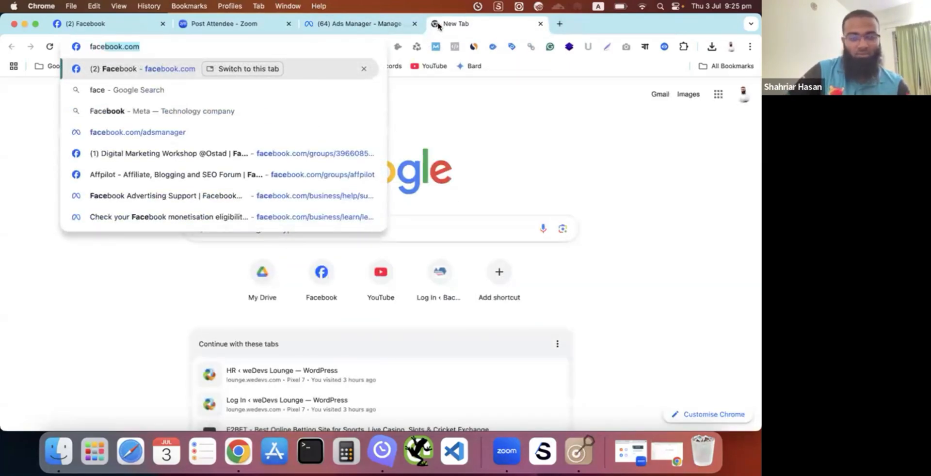
type("/ads")
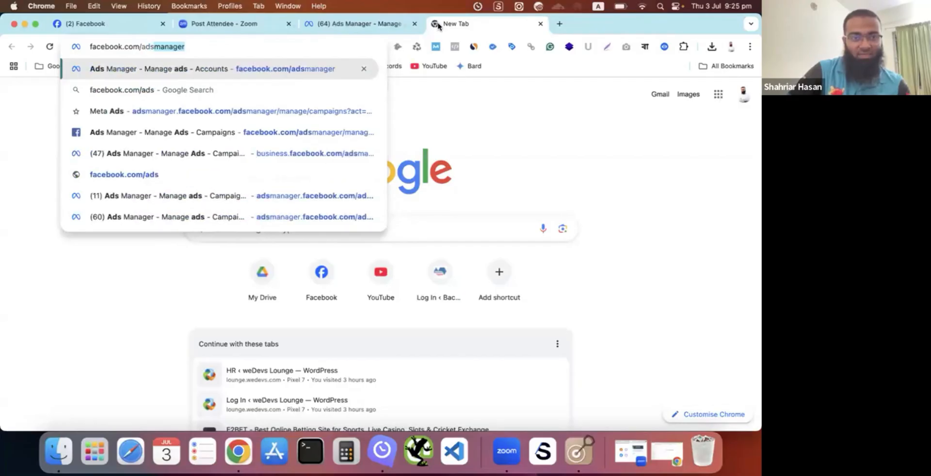
type("mana")
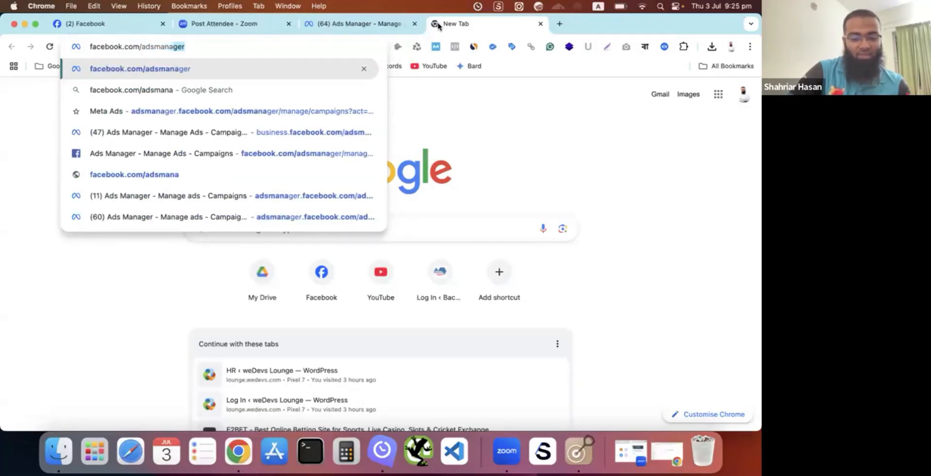
type("ger")
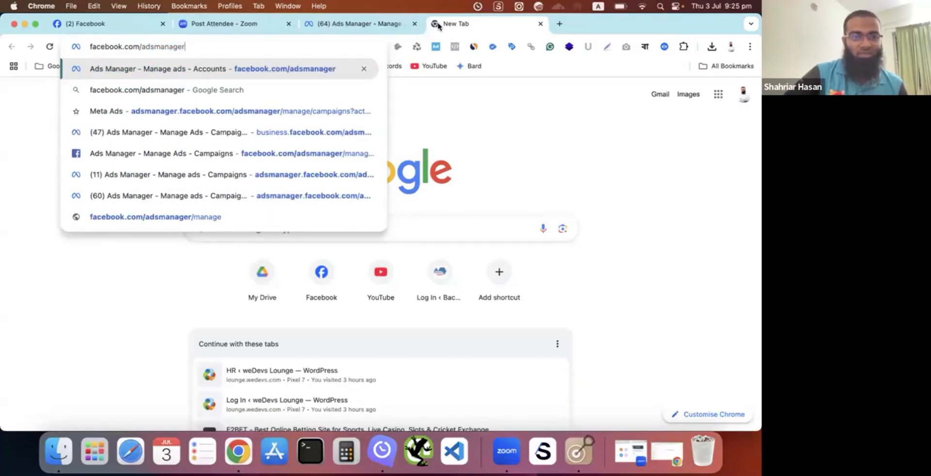
key("Return")
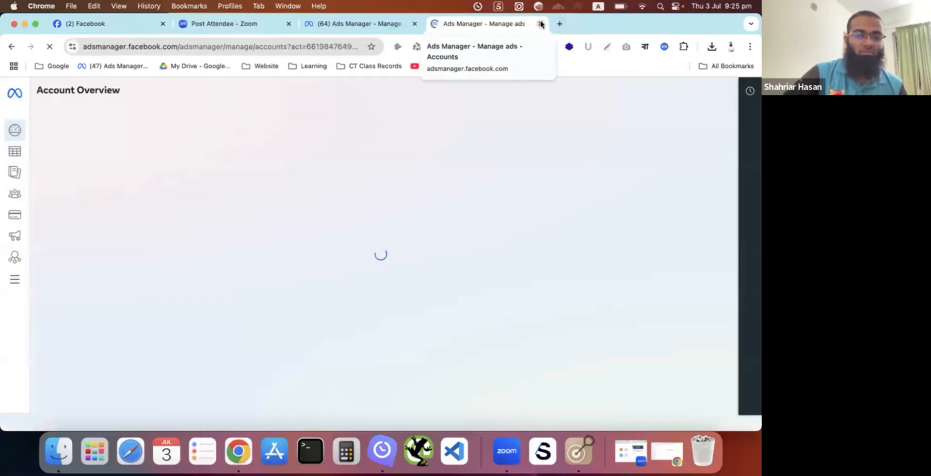
- Open the Campaigns page of the ad account and dismiss the payment method notice
left_click(13, 153)
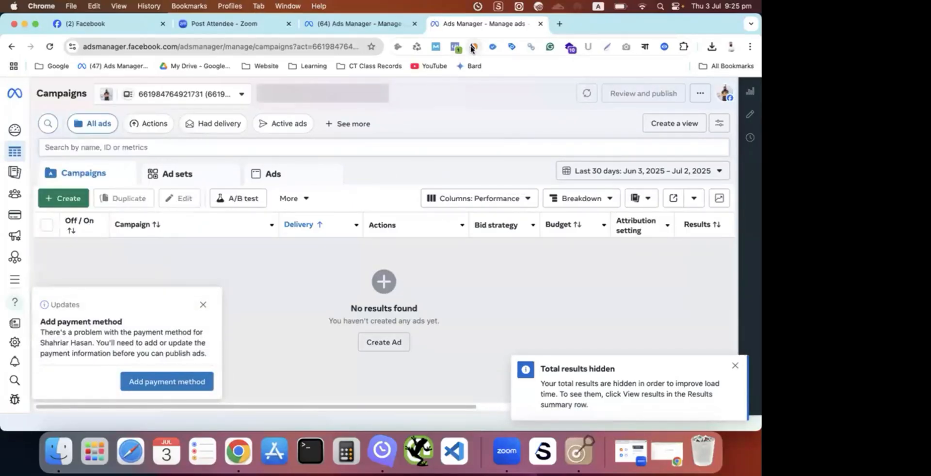
left_click(203, 304)
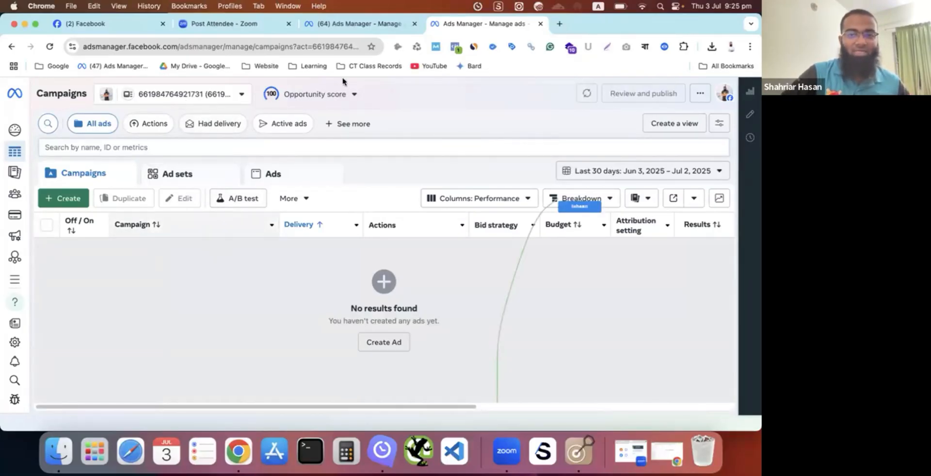
- Check the Post Attendee page and the Zoom window, and return to the Ads Manager tab with the new campaign dialog
left_click(225, 23)
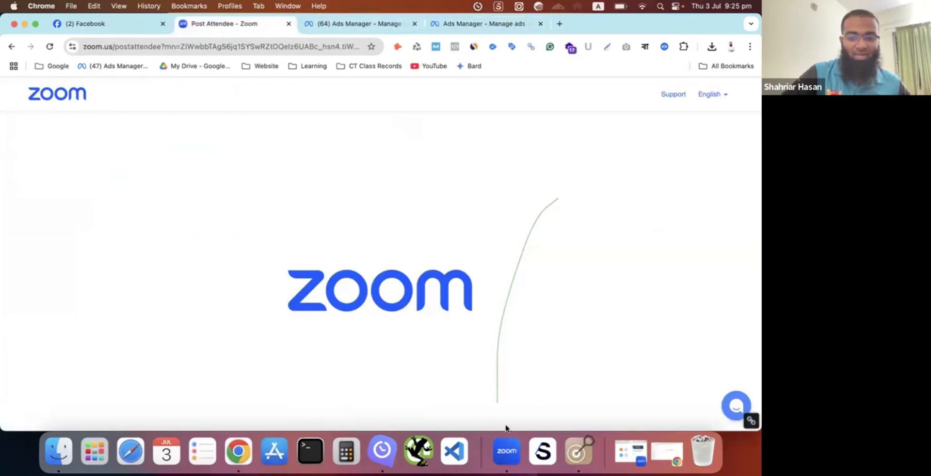
key("ctrl+Up")
left_click(457, 324)
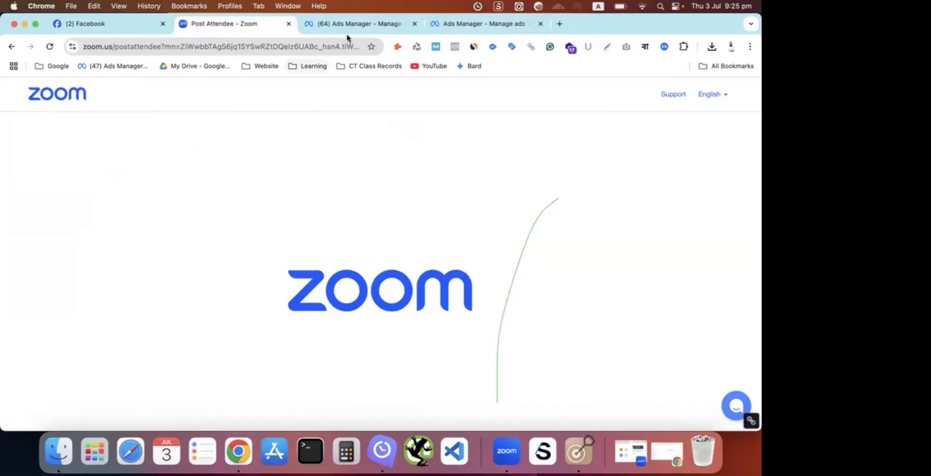
left_click(359, 25)
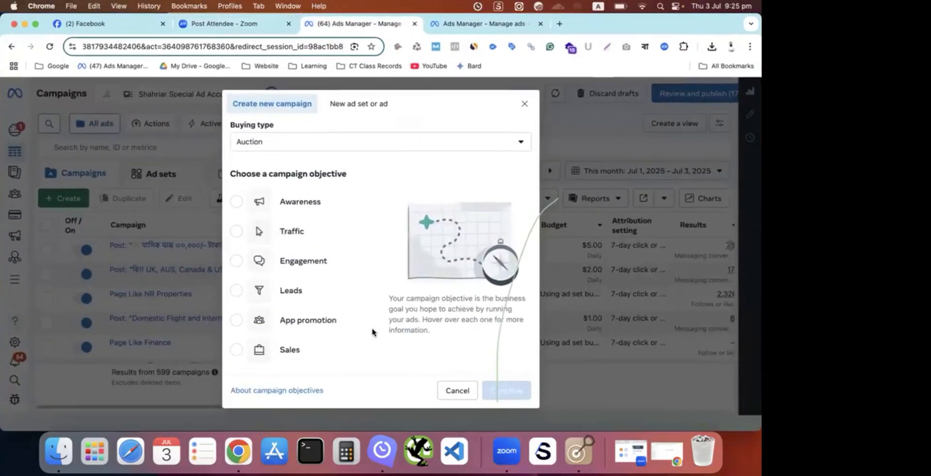
left_click(504, 453)
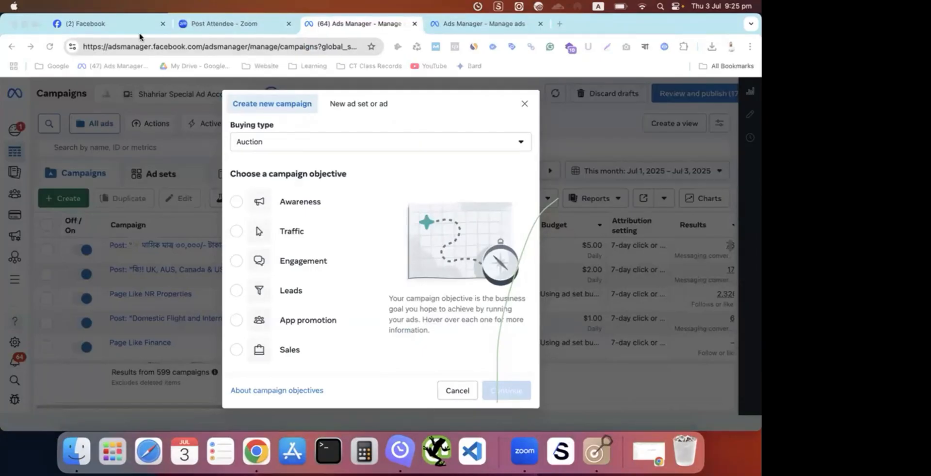
left_click(146, 46)
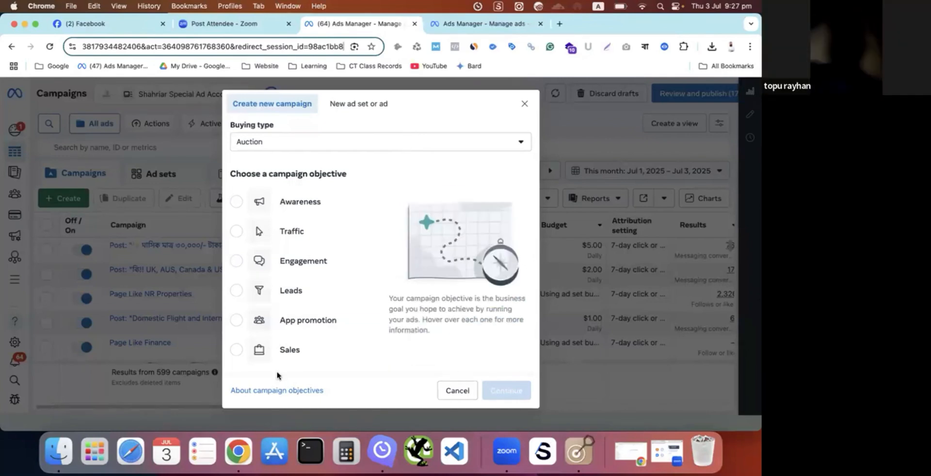
- Bring up the Zoom window, look over the Post Attendee page and go back to the first Ads Manager tab
mouse_move(347, 293)
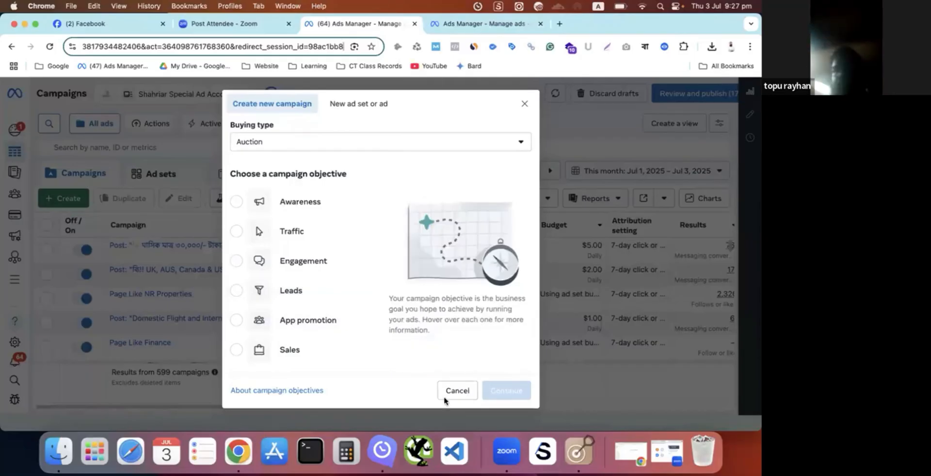
left_click(516, 452)
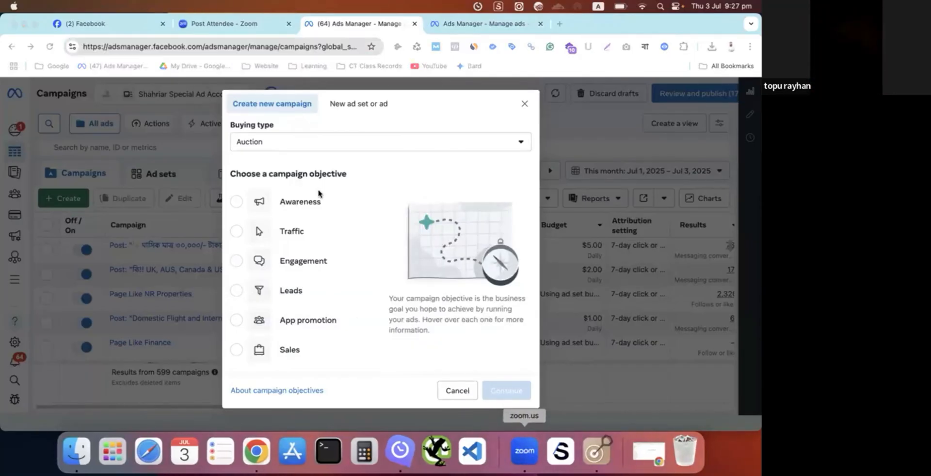
left_click(151, 48)
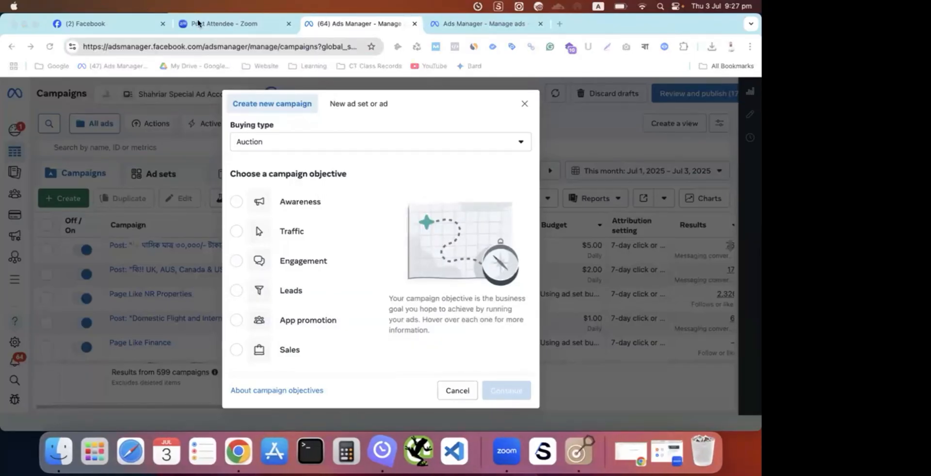
left_click(198, 21)
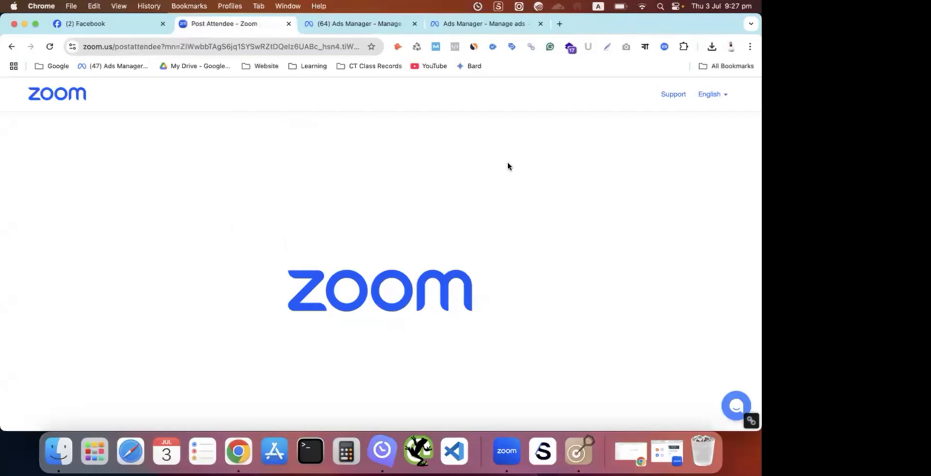
scroll(487, 195, "down", 3)
scroll(461, 256, "up", 2)
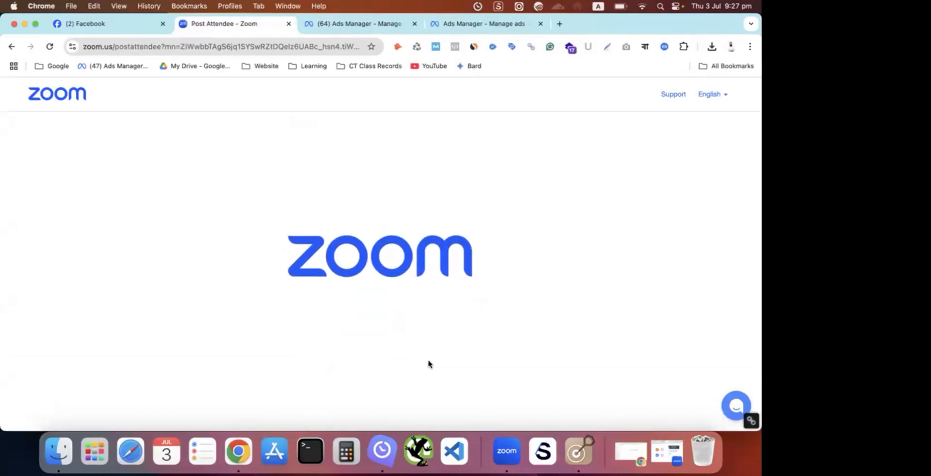
left_click(359, 24)
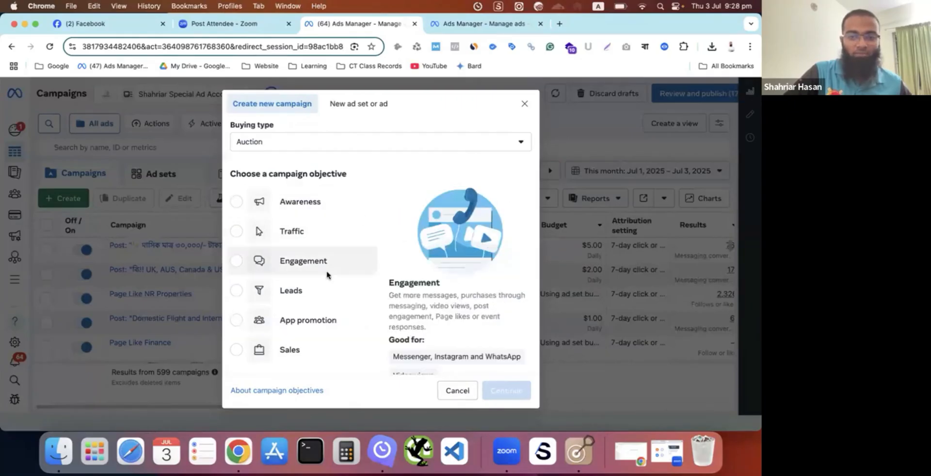
- Close and reopen the new campaign dialog, and point out its "Choose a campaign objective" heading
left_click(524, 104)
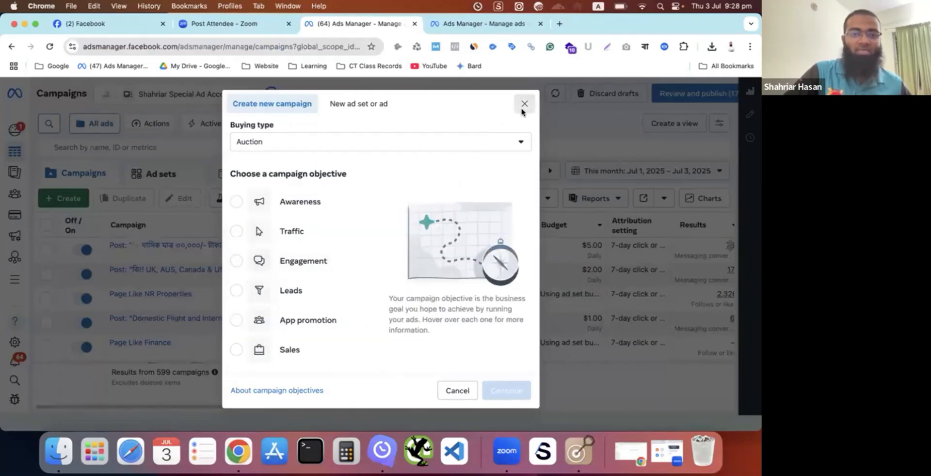
left_click(69, 198)
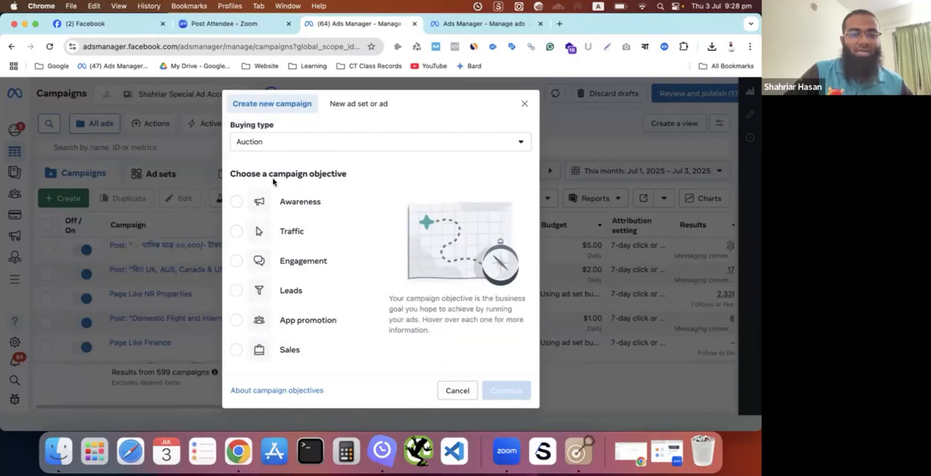
left_click_drag(269, 173, 350, 181)
left_click(354, 179)
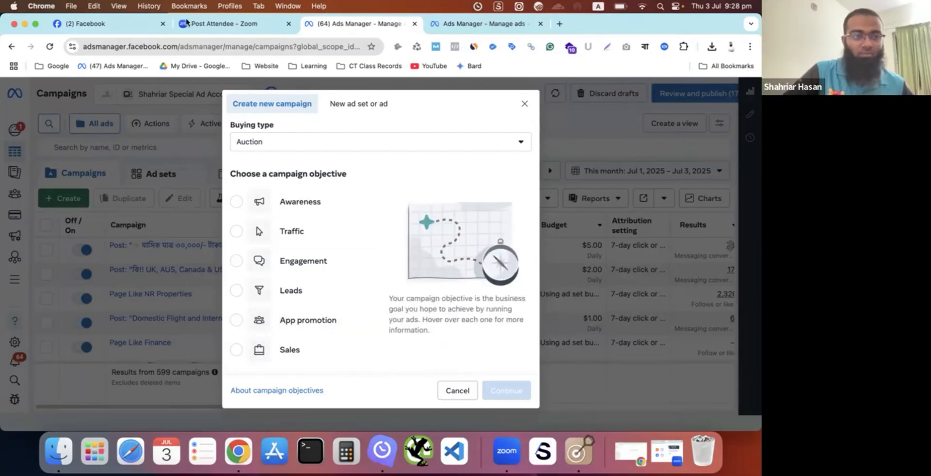
- Minimize the Chrome window, bring up Zoom and return to the new campaign dialog in Chrome
left_click(25, 23)
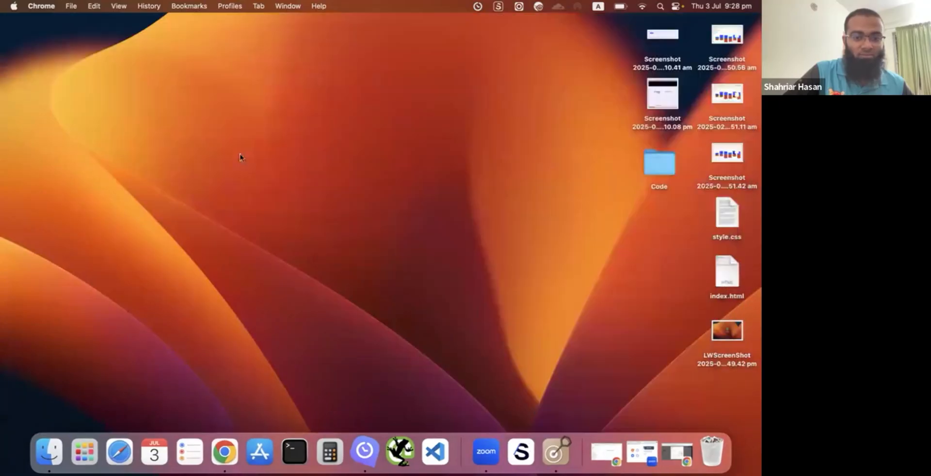
left_click(485, 451)
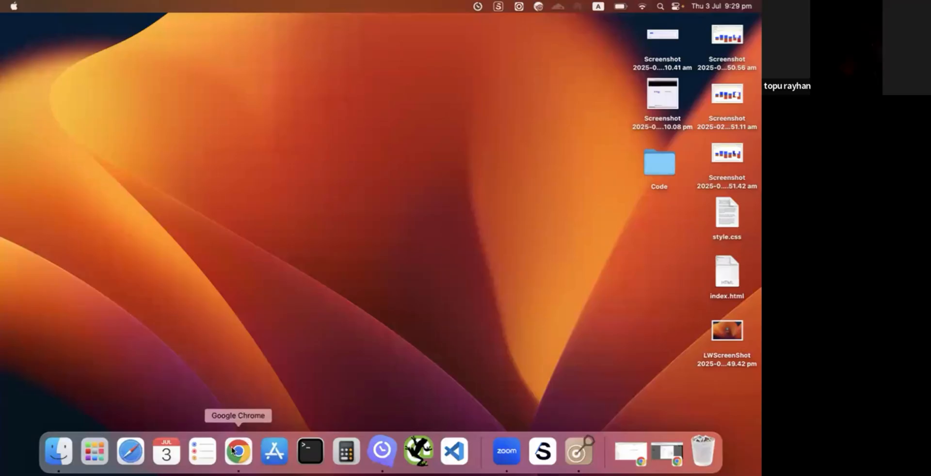
left_click(244, 439)
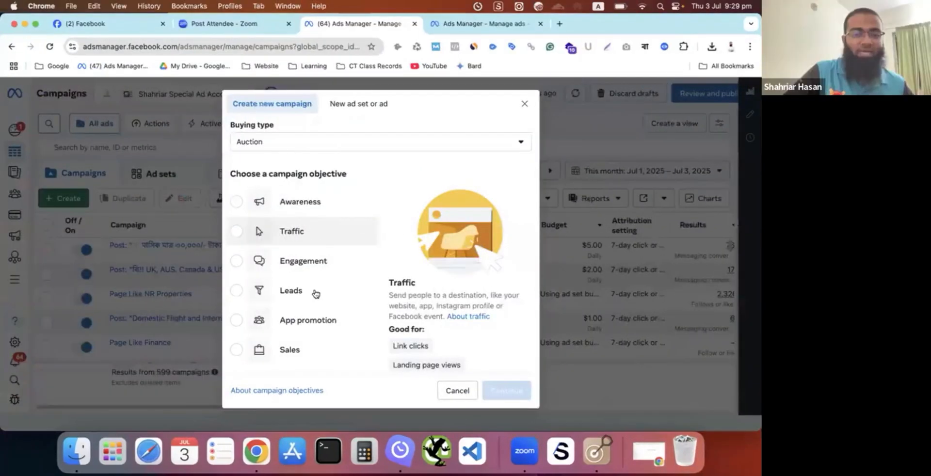
- Review the descriptions of the campaign objectives, including Awareness, Leads and Sales
scroll(316, 293, "down", 1)
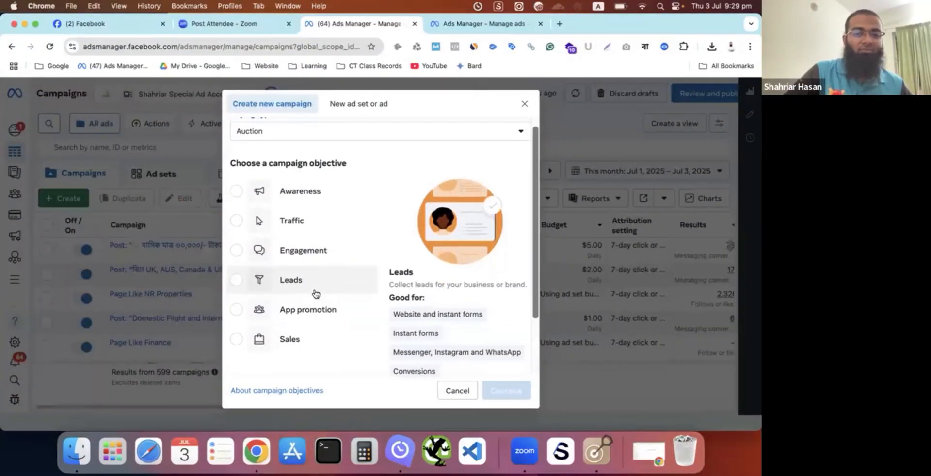
scroll(316, 294, "up", 1)
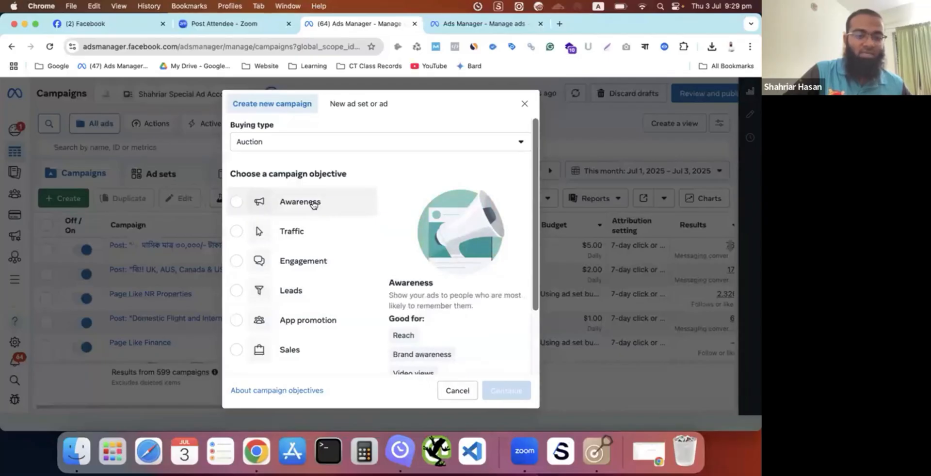
scroll(312, 202, "down", 1)
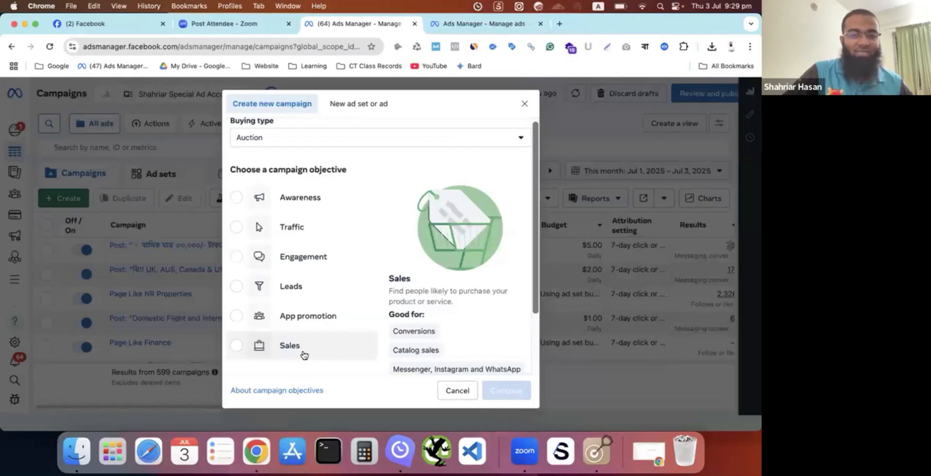
scroll(339, 341, "up", 1)
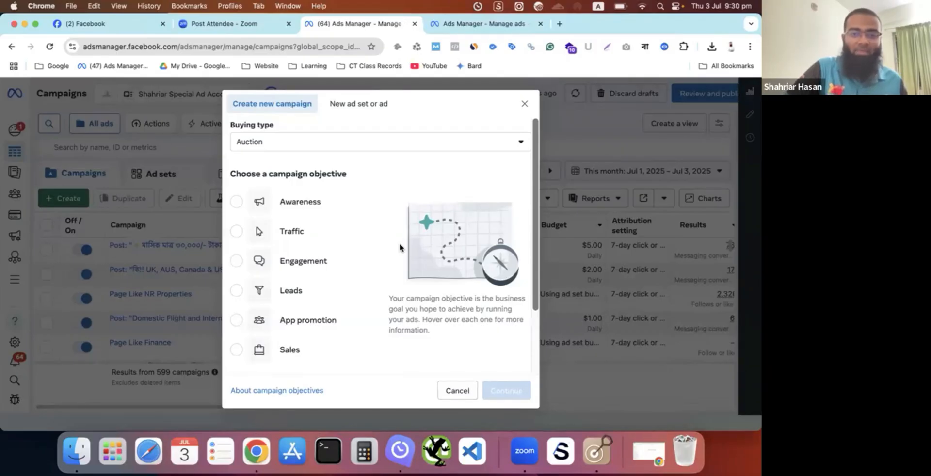
- Highlight the words "campaign objective" in the new campaign dialog's heading and clear the highlight
mouse_move(293, 351)
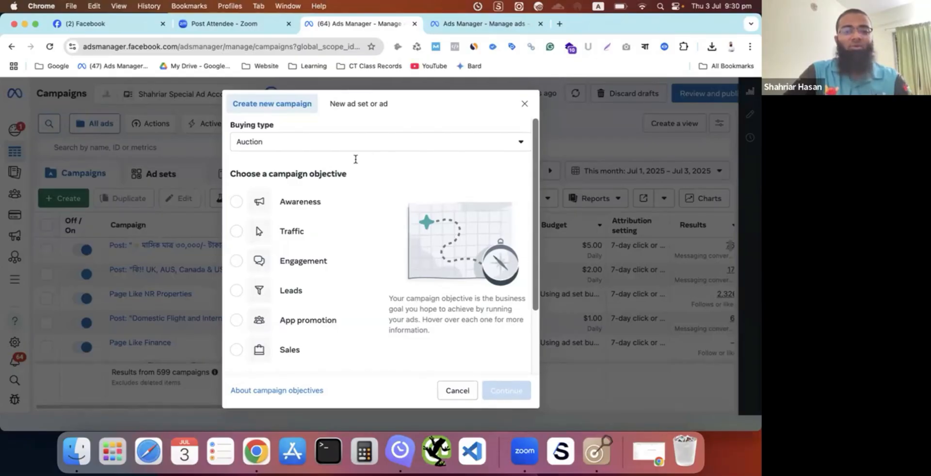
mouse_move(312, 201)
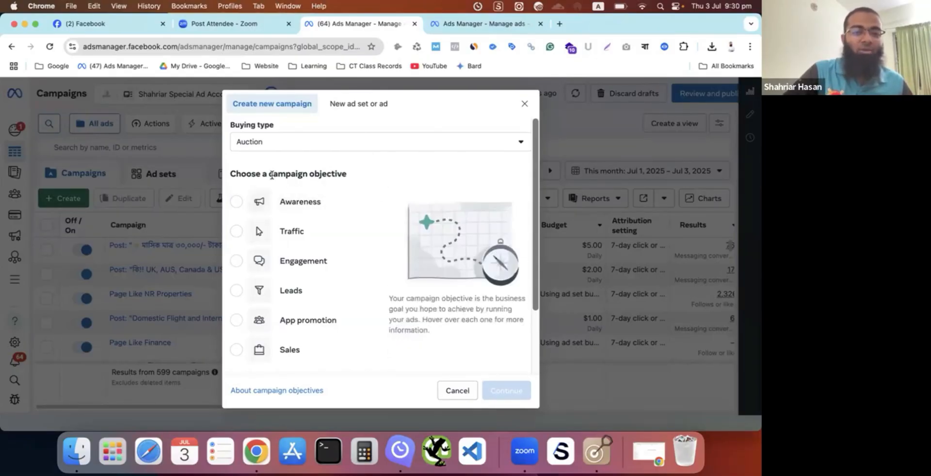
left_click_drag(270, 175, 349, 182)
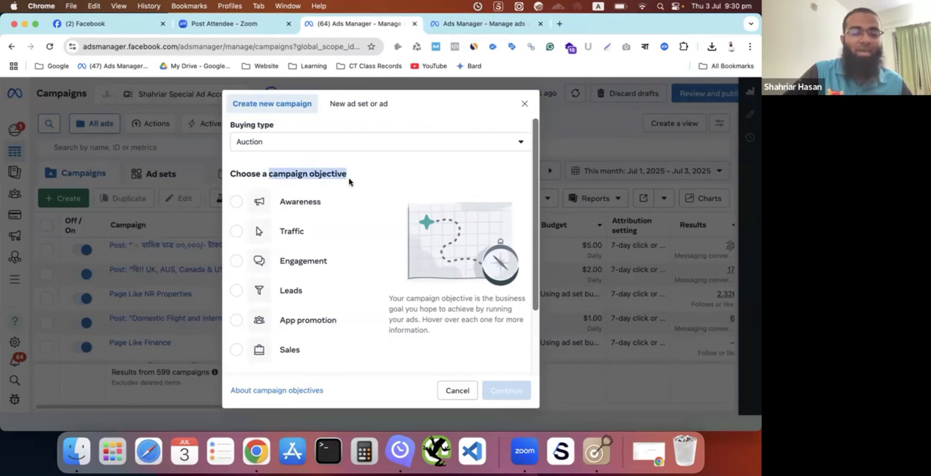
left_click(349, 182)
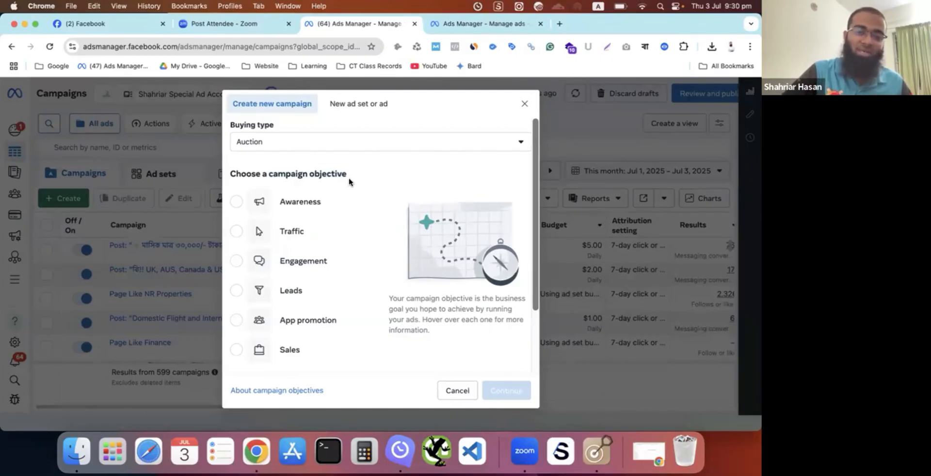
- Select the Awareness objective and review its description and the uses it is good for
mouse_move(252, 204)
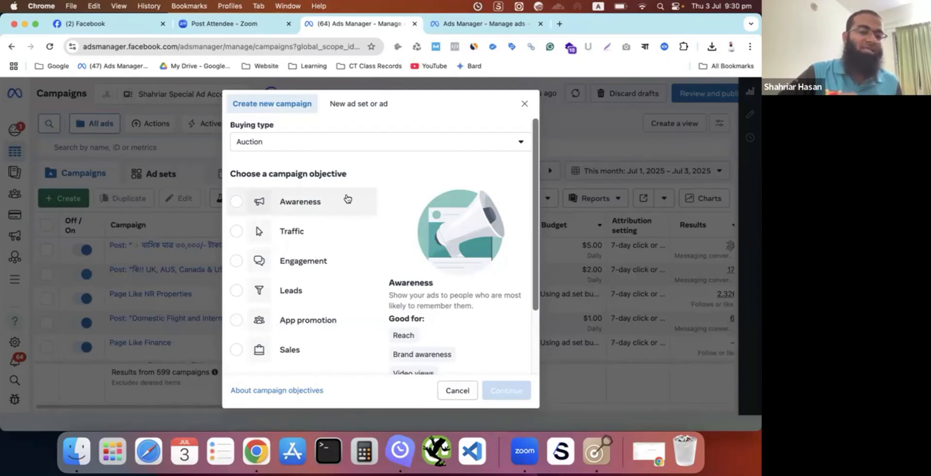
left_click(237, 203)
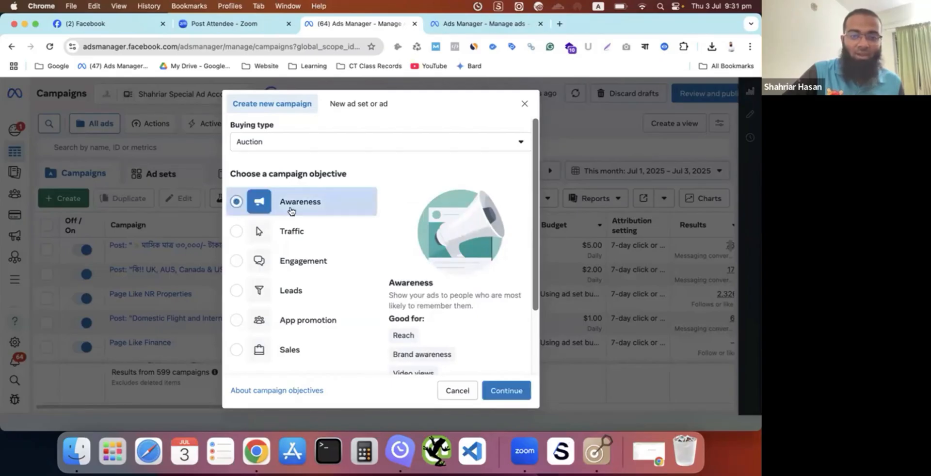
scroll(451, 291, "down", 2)
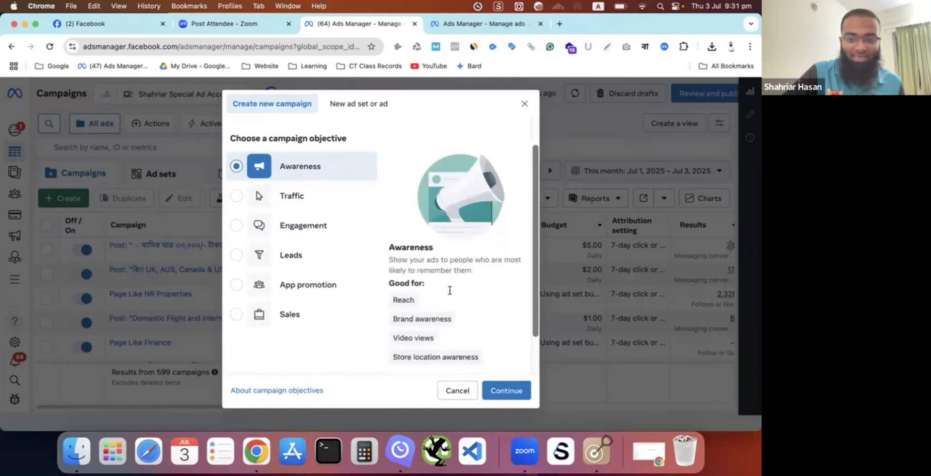
mouse_move(402, 284)
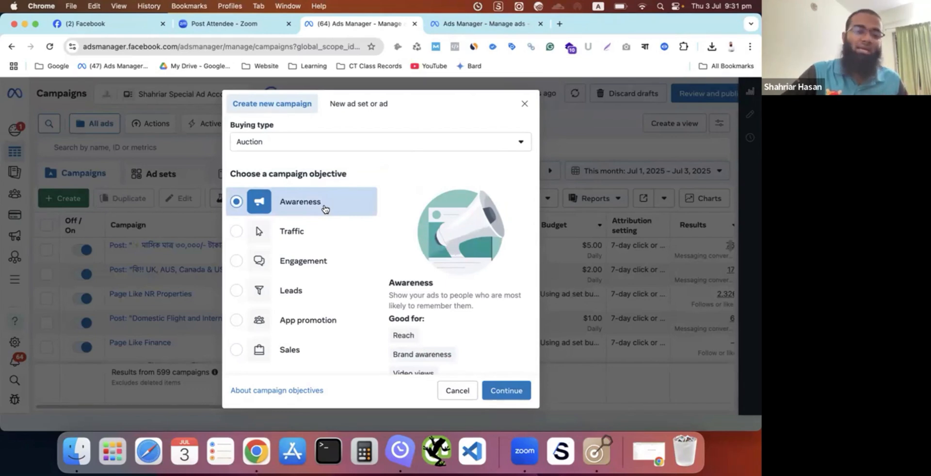
- Select the Traffic objective and review its description and suggested uses, switching briefly to Awareness and back
left_click(237, 232)
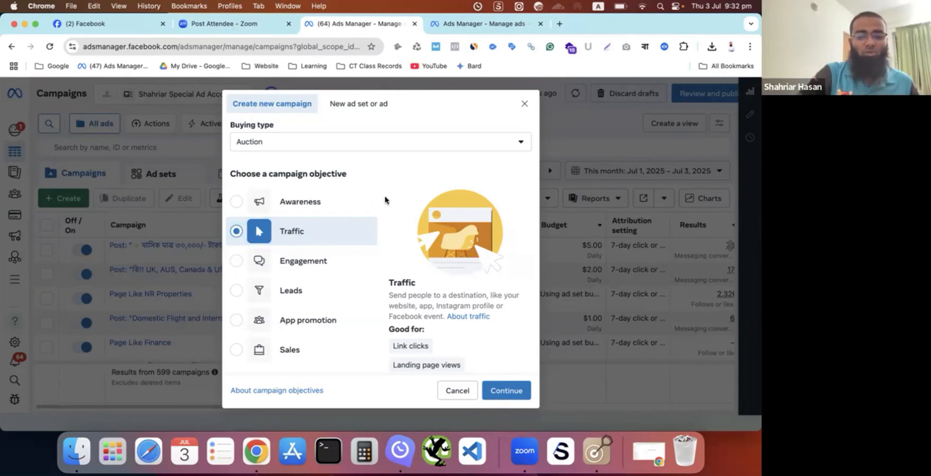
scroll(473, 249, "down", 3)
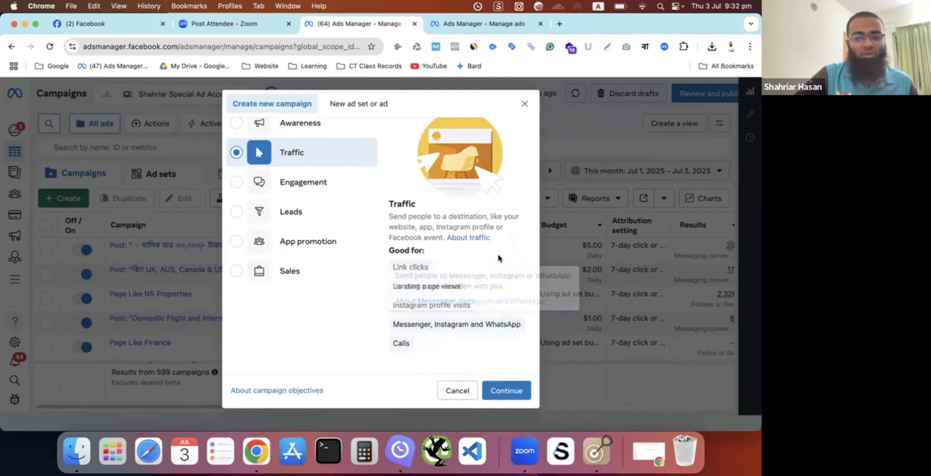
mouse_move(443, 326)
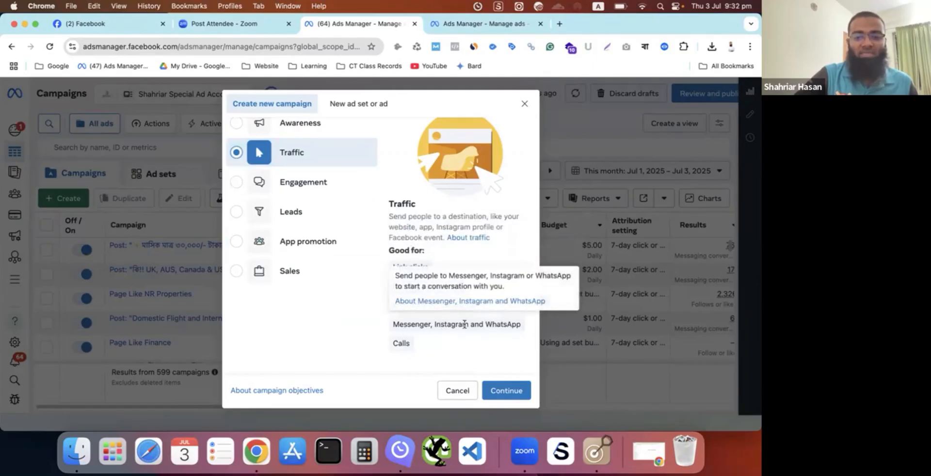
mouse_move(451, 279)
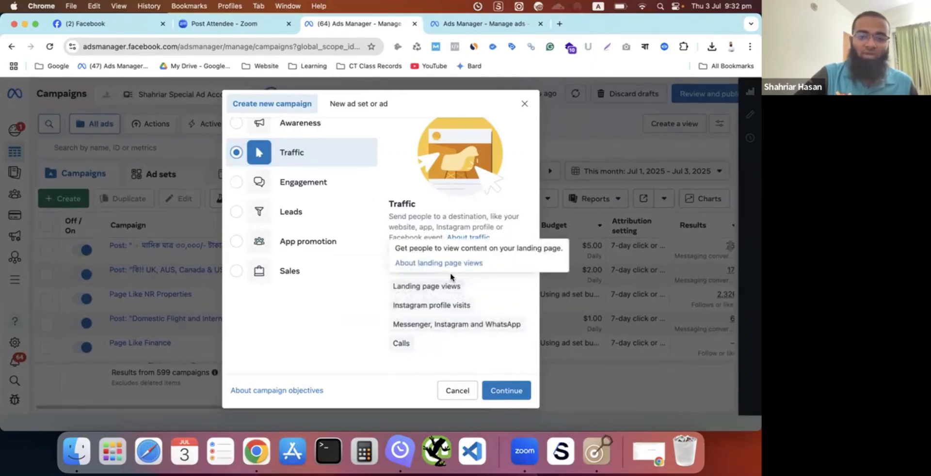
mouse_move(401, 344)
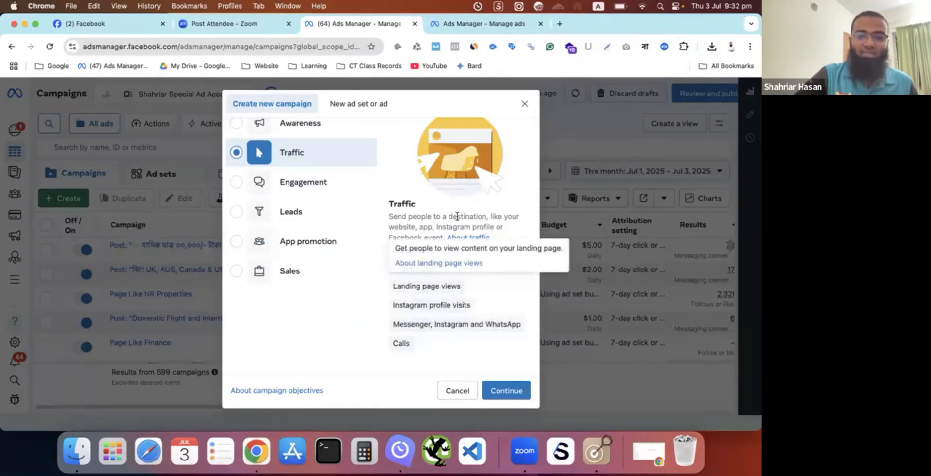
scroll(457, 216, "up", 3)
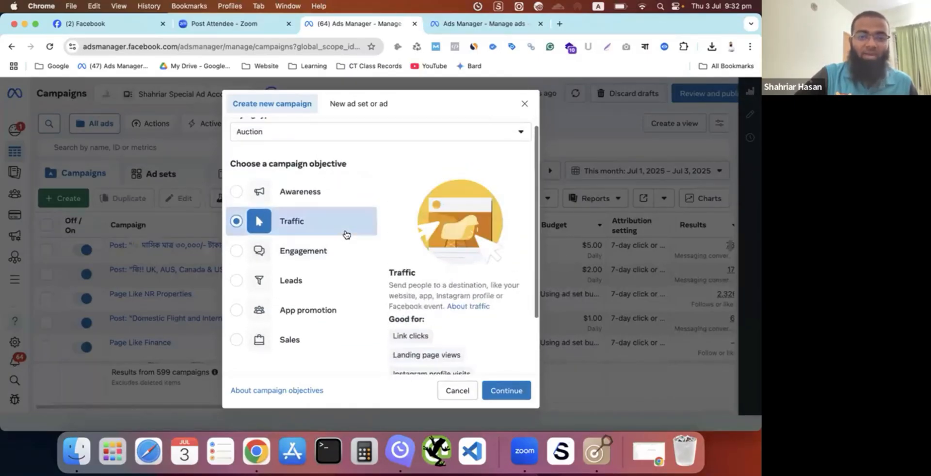
scroll(346, 235, "up", 1)
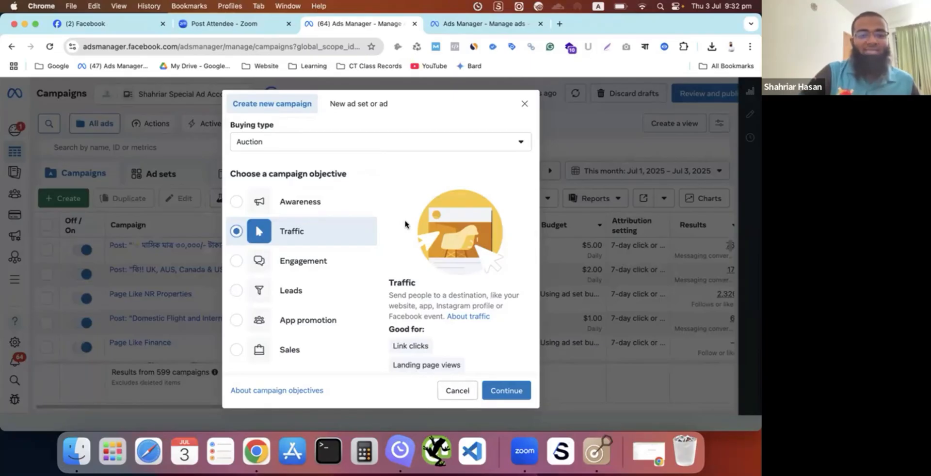
left_click(236, 203)
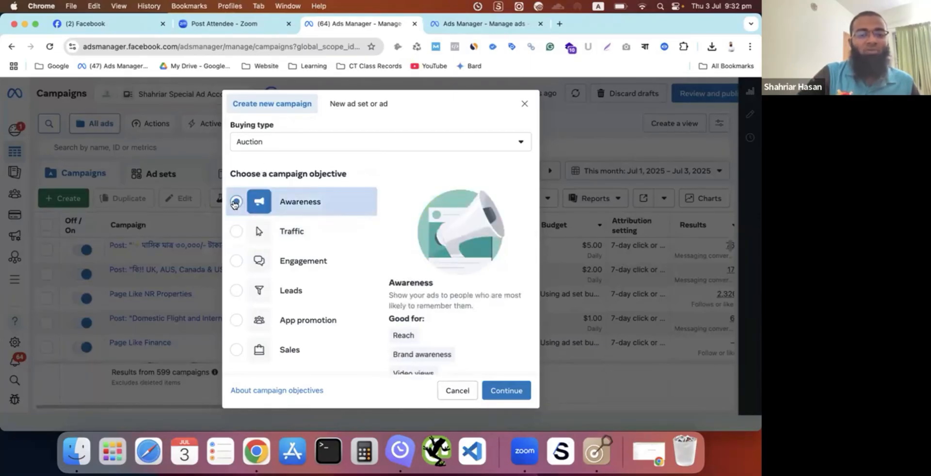
left_click(233, 235)
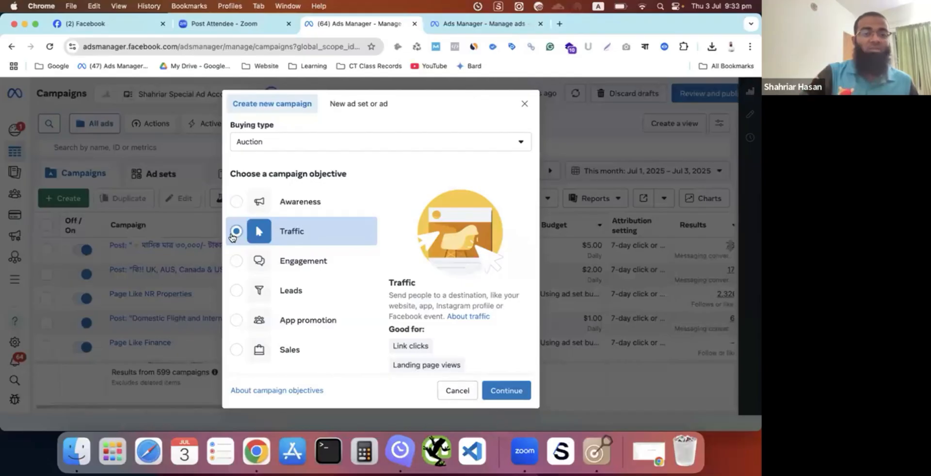
- Select the Engagement objective and examine its description and full list of suggested uses
left_click(236, 264)
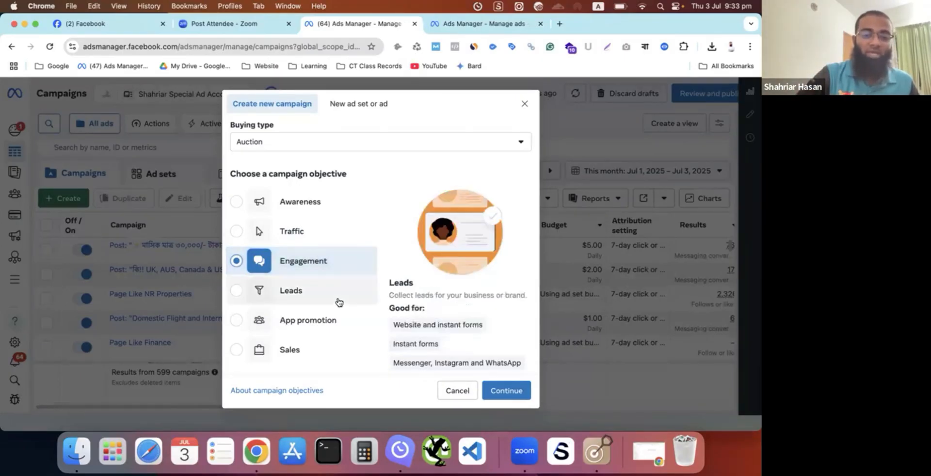
scroll(445, 308, "down", 2)
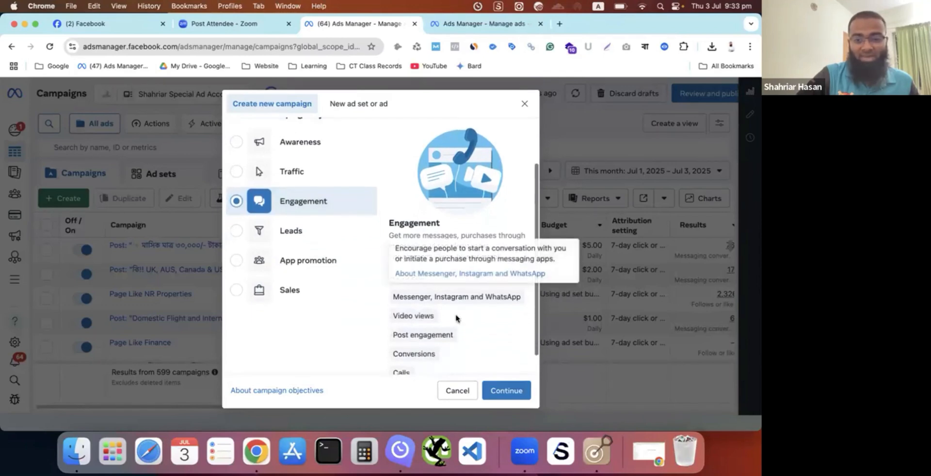
scroll(456, 318, "down", 2)
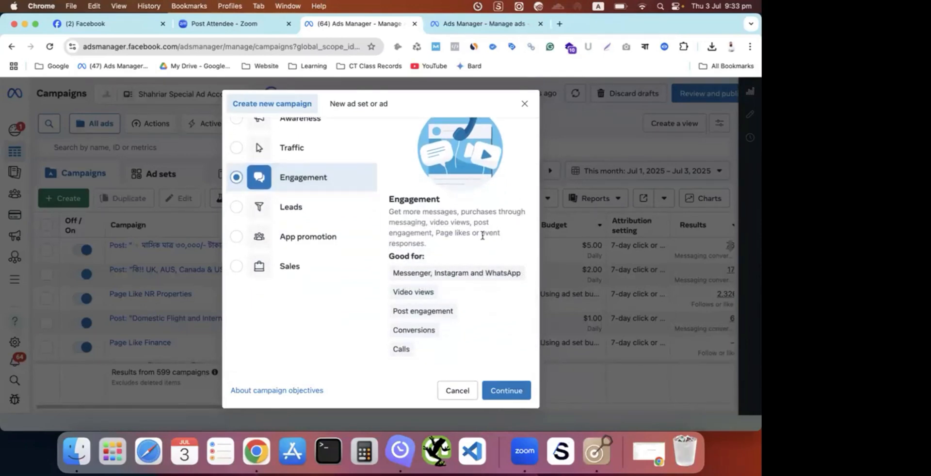
mouse_move(451, 297)
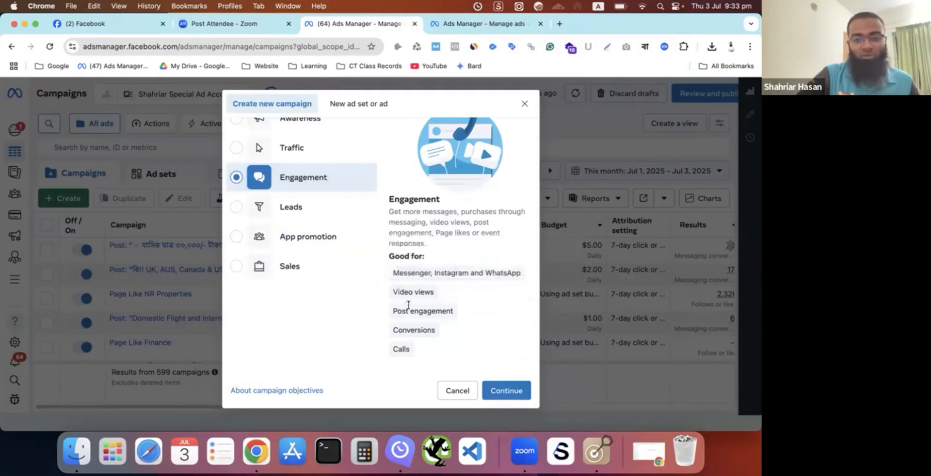
mouse_move(417, 334)
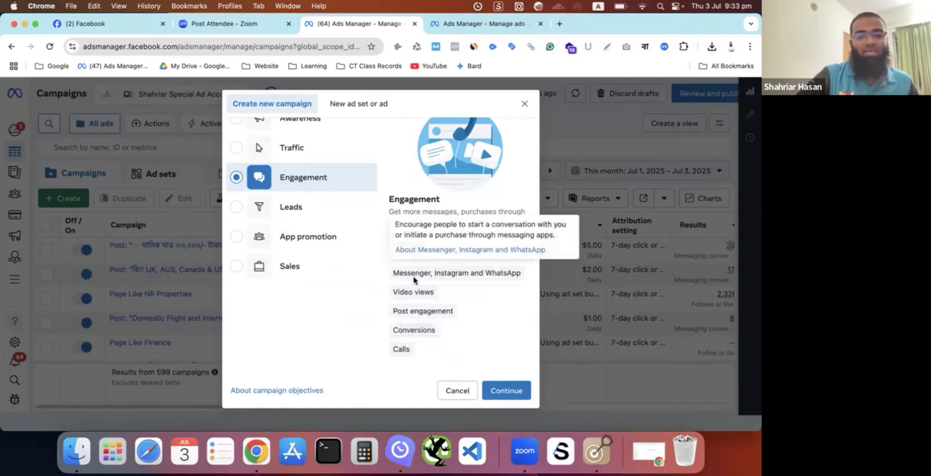
mouse_move(361, 242)
scroll(359, 242, "up", 3)
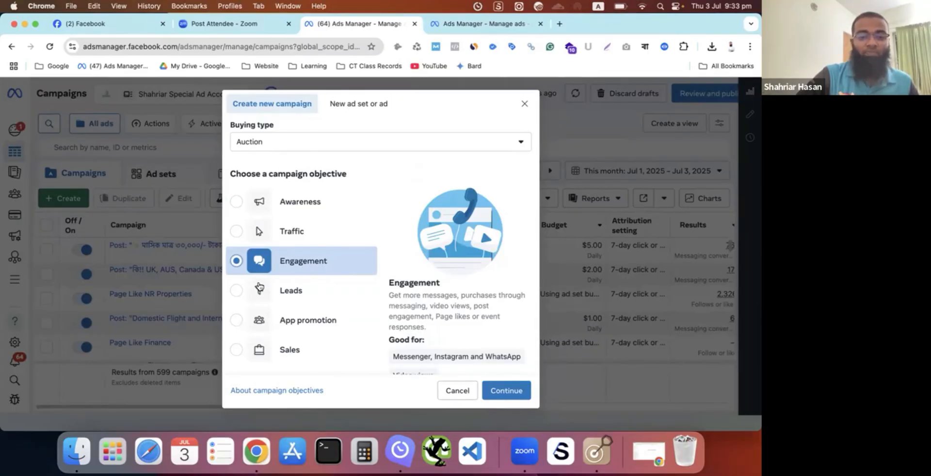
- Select the Leads objective to review its description, switching to App promotion and back to Leads
left_click(236, 291)
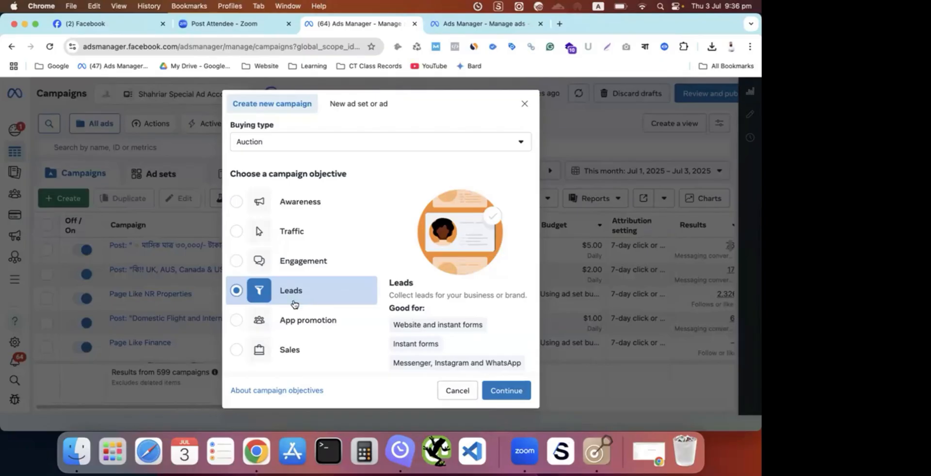
left_click(237, 321)
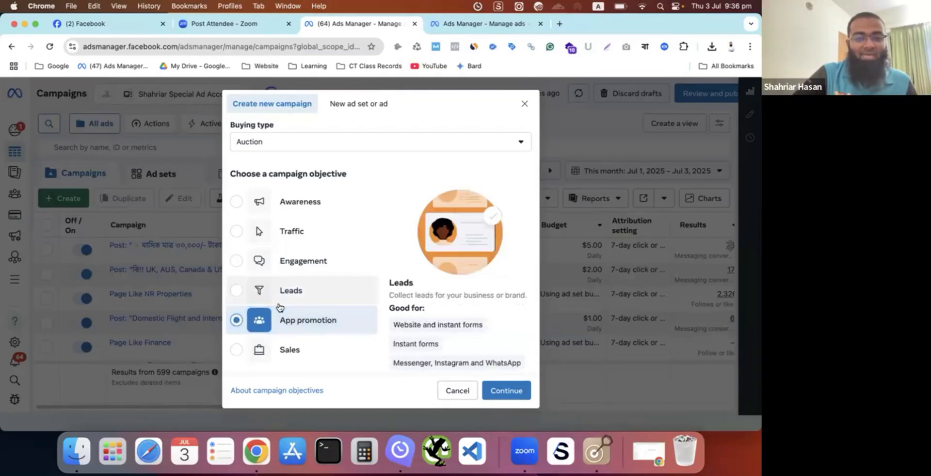
left_click(230, 293)
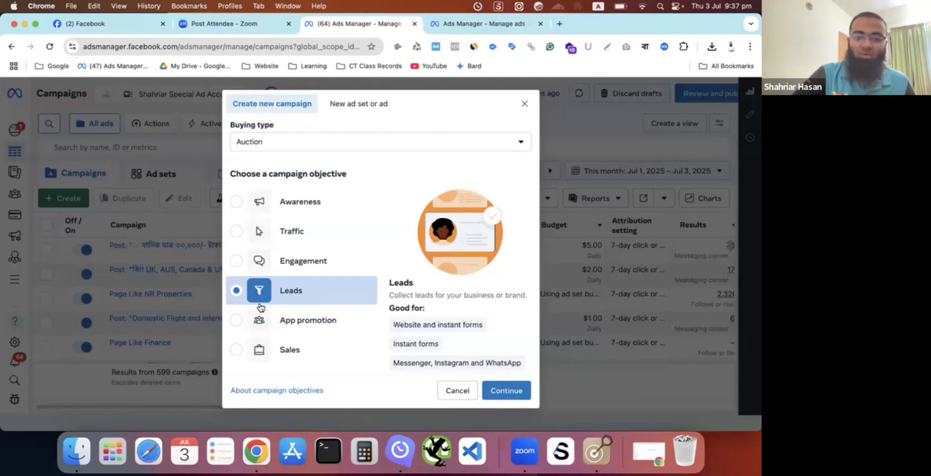
- Switch the campaign objective to App promotion, and finally set it to Sales
scroll(261, 307, "down", 2)
left_click(236, 286)
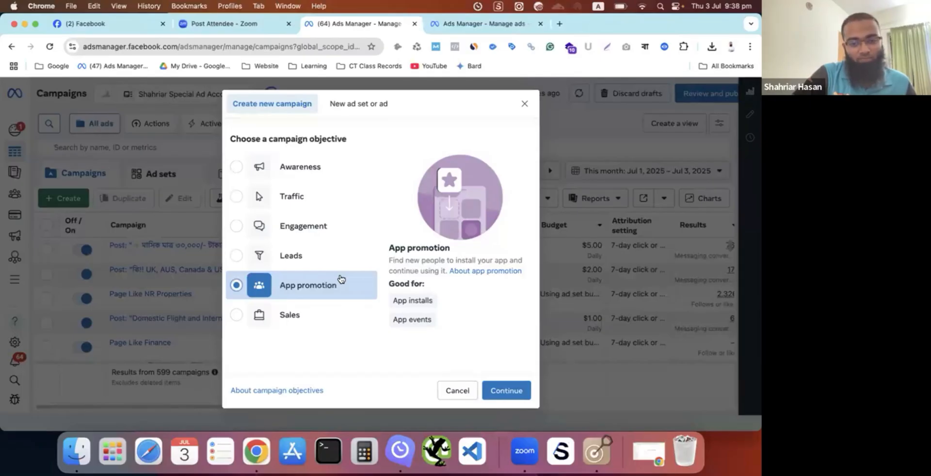
left_click(246, 312)
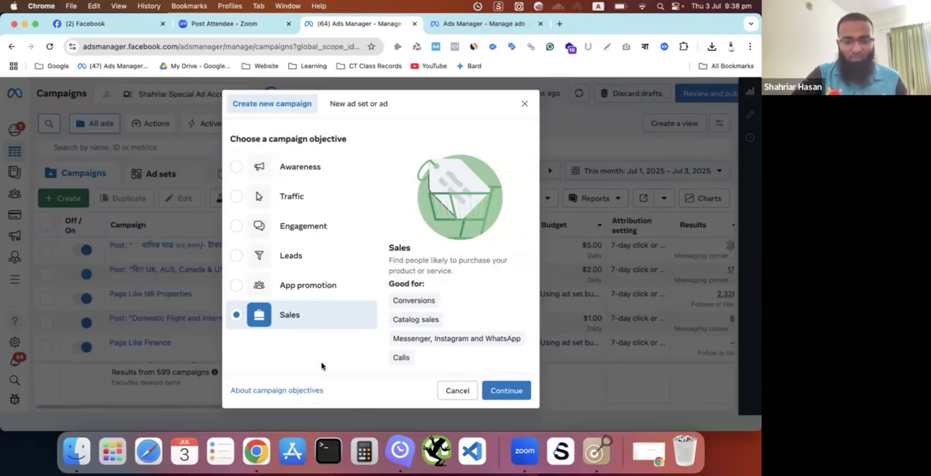
key("ctrl+Up")
left_click(470, 325)
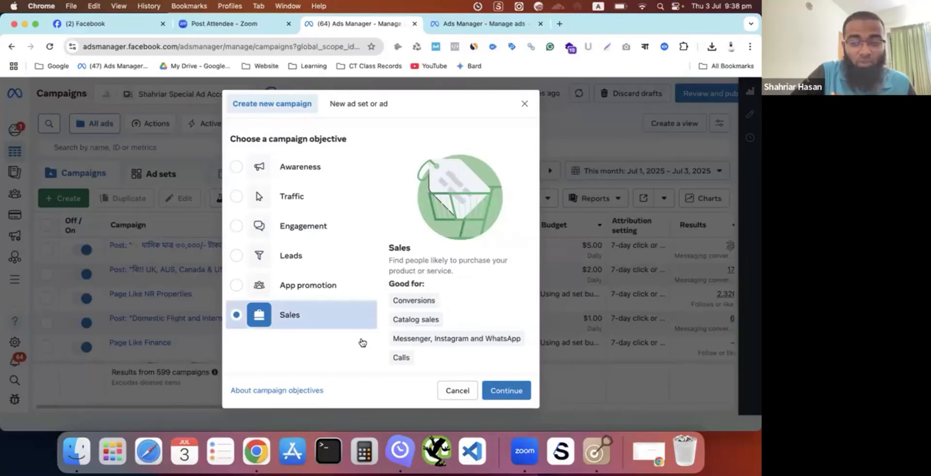
mouse_move(398, 302)
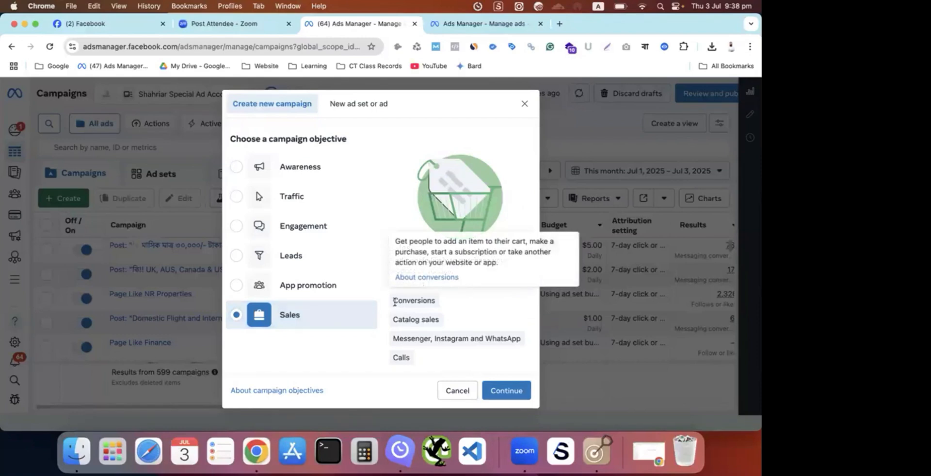
left_click(680, 6)
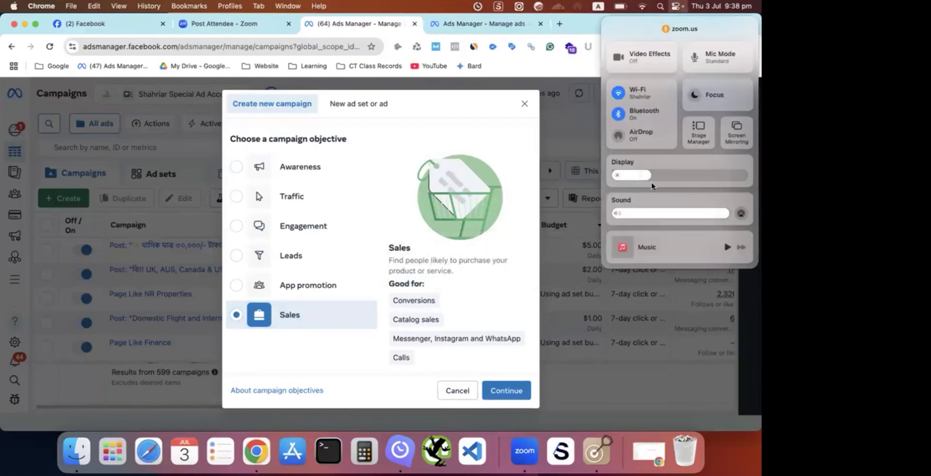
left_click(676, 7)
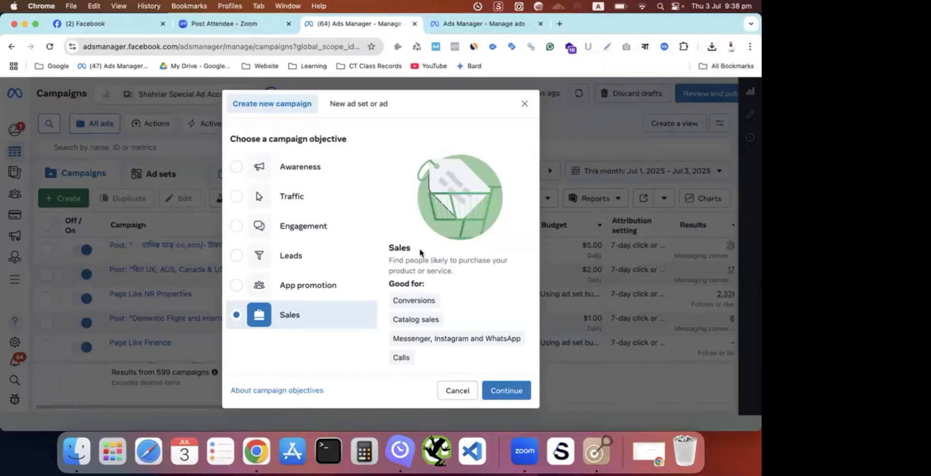
- Examine the suggested uses of the Sales objective, highlighting Conversions and looking at Catalog sales
mouse_move(425, 319)
mouse_move(432, 300)
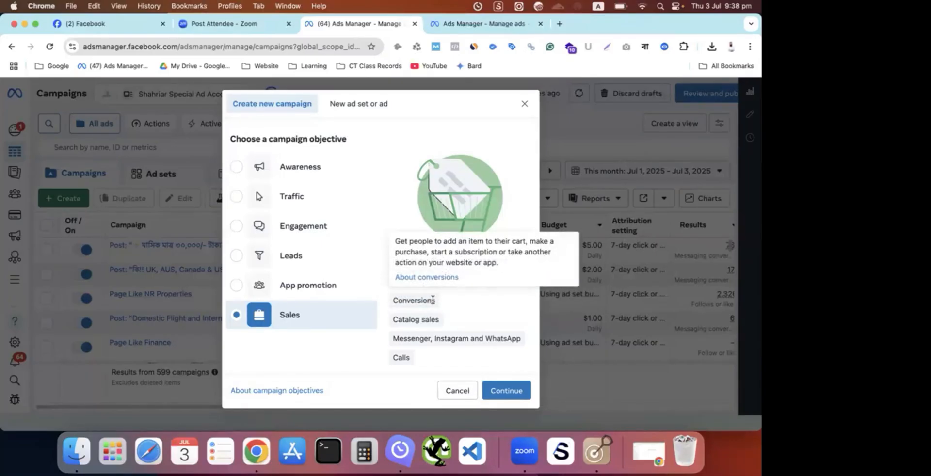
left_click_drag(436, 301, 390, 300)
left_click(390, 301)
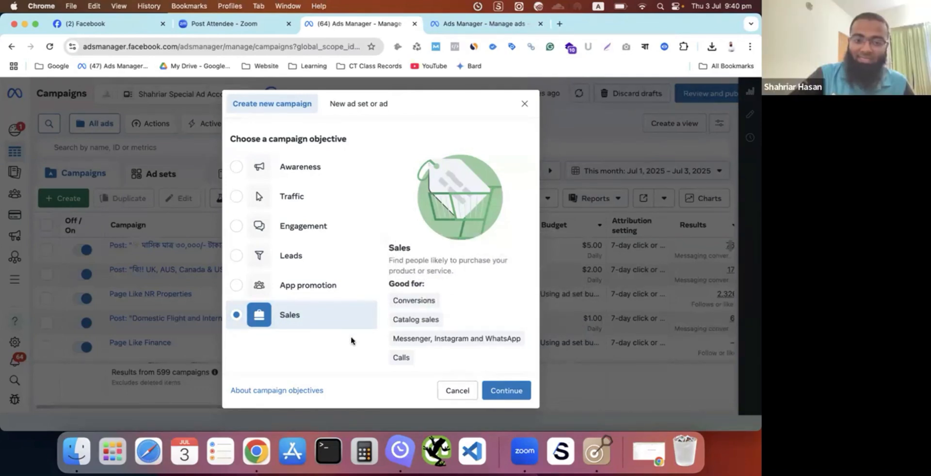
mouse_move(425, 318)
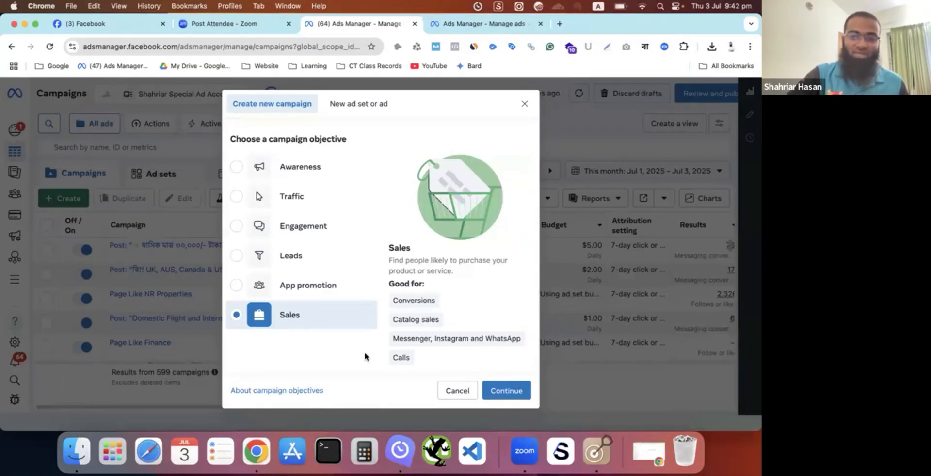
- Open the ryans.com online store in a new browser tab
left_click(561, 25)
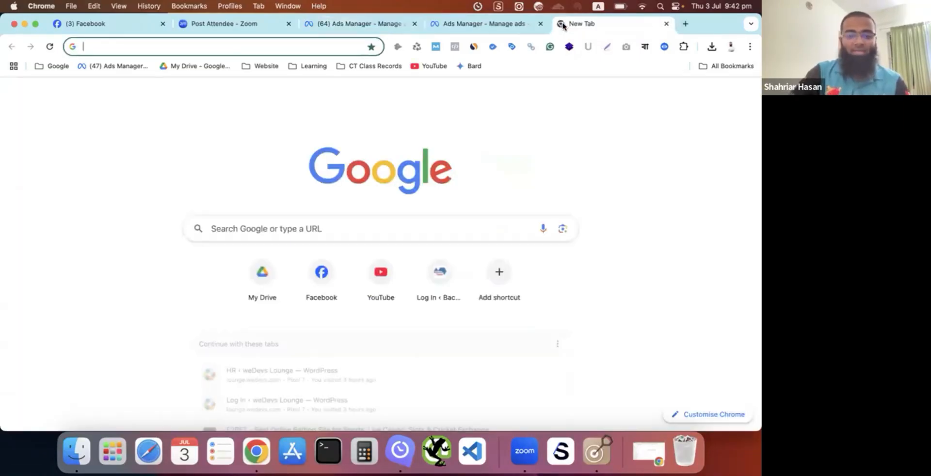
type("ryas")
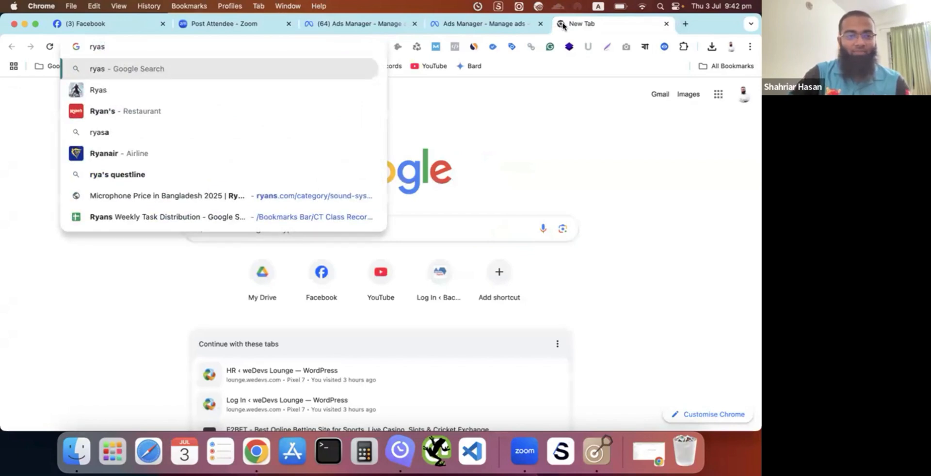
key("BackSpace")
key("BackSpace")
type("ans")
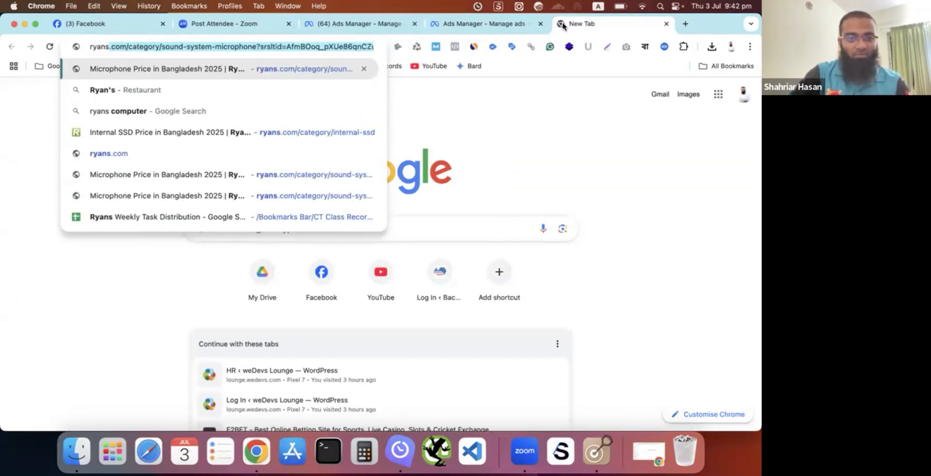
key("BackSpace")
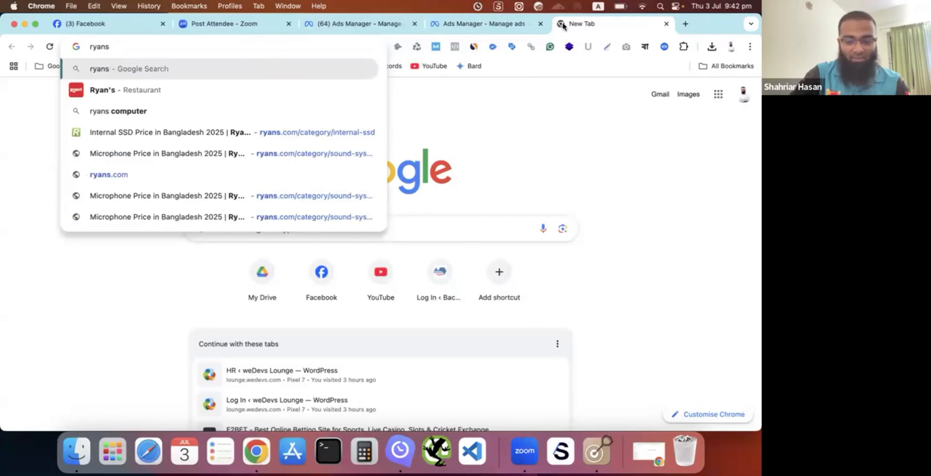
type(".com")
key("Return")
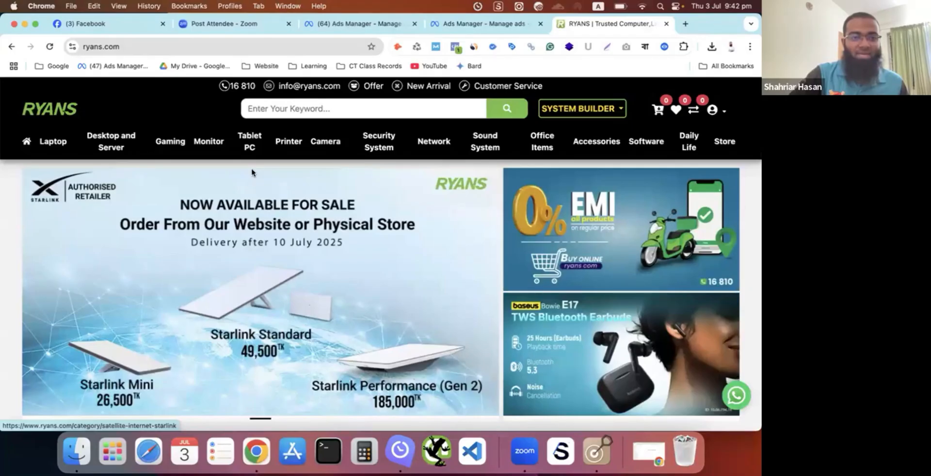
- Browse the store's product categories, including Desktop and Server and Tablet PC, and look through the Dell laptop listing
mouse_move(48, 145)
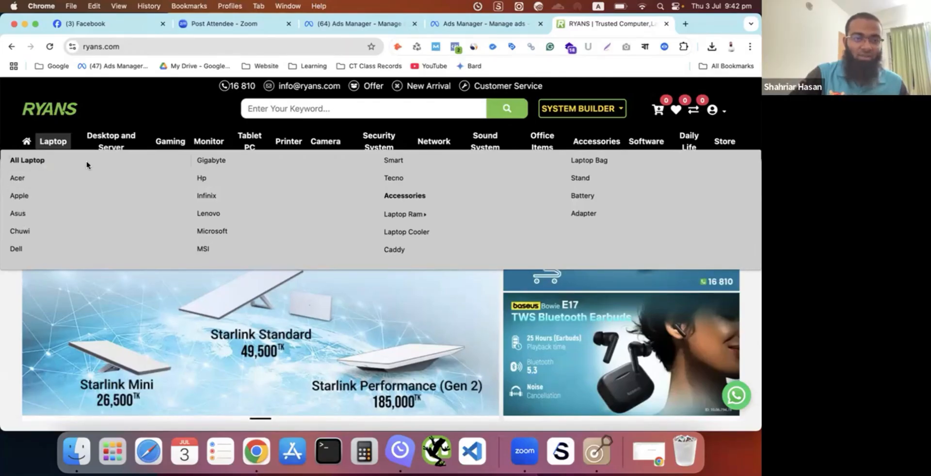
mouse_move(116, 138)
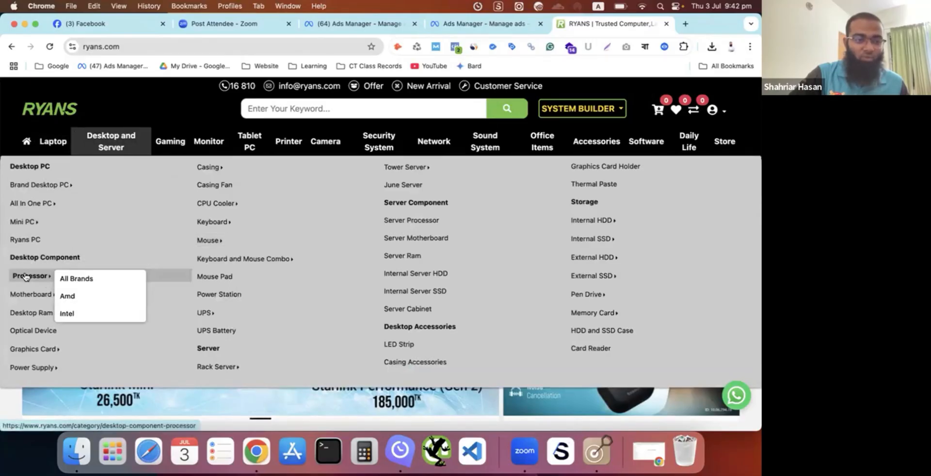
mouse_move(31, 314)
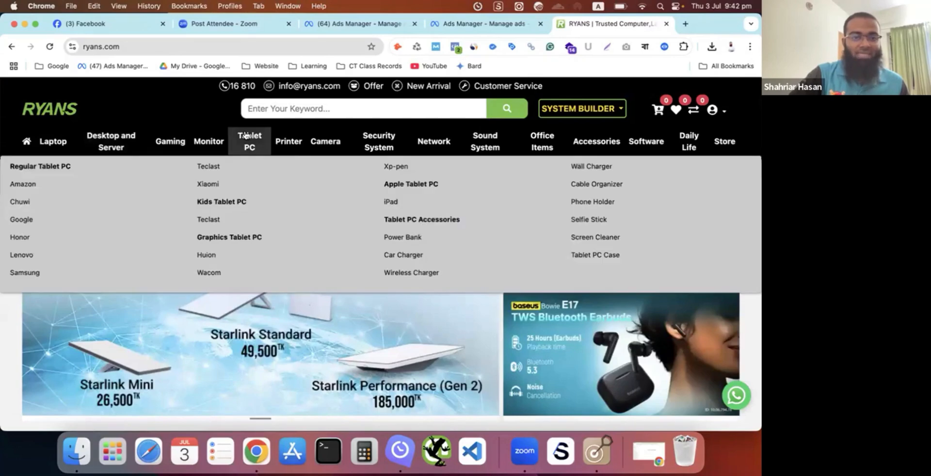
mouse_move(324, 140)
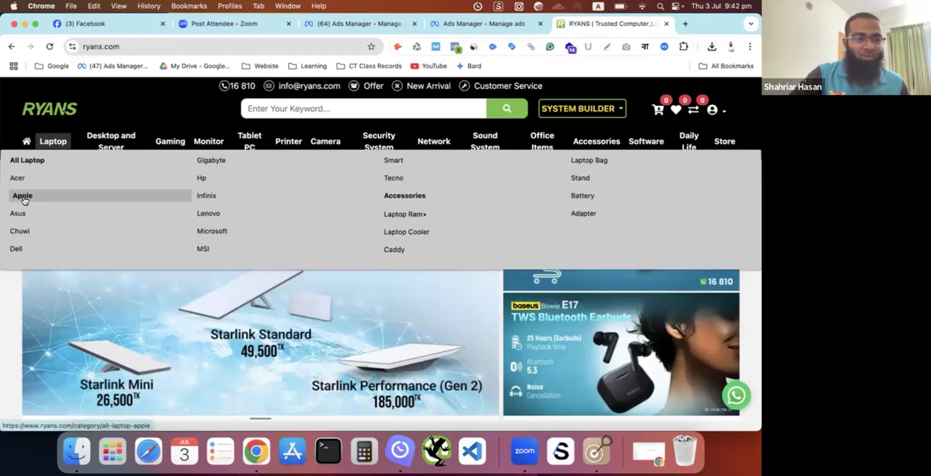
left_click(34, 250)
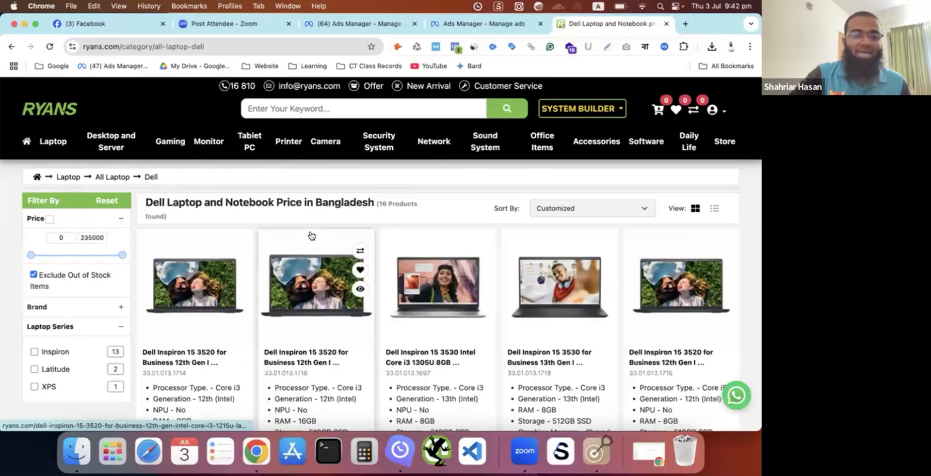
scroll(311, 239, "down", 5)
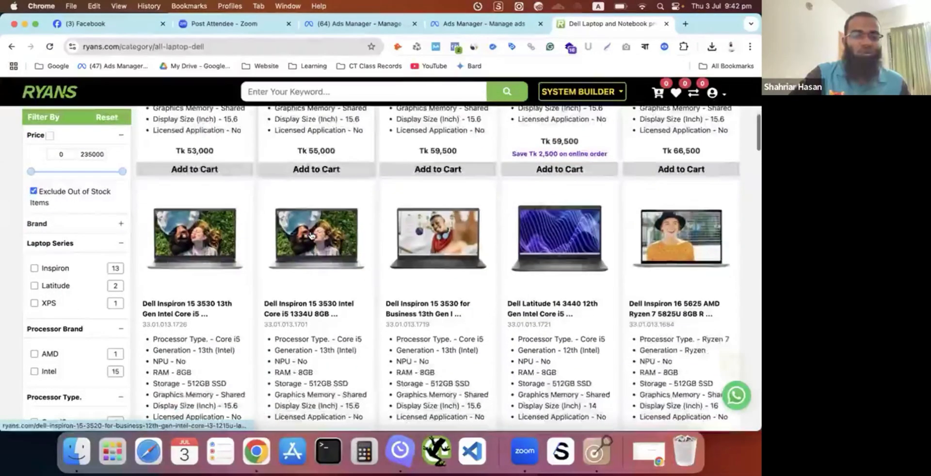
scroll(311, 236, "up", 10)
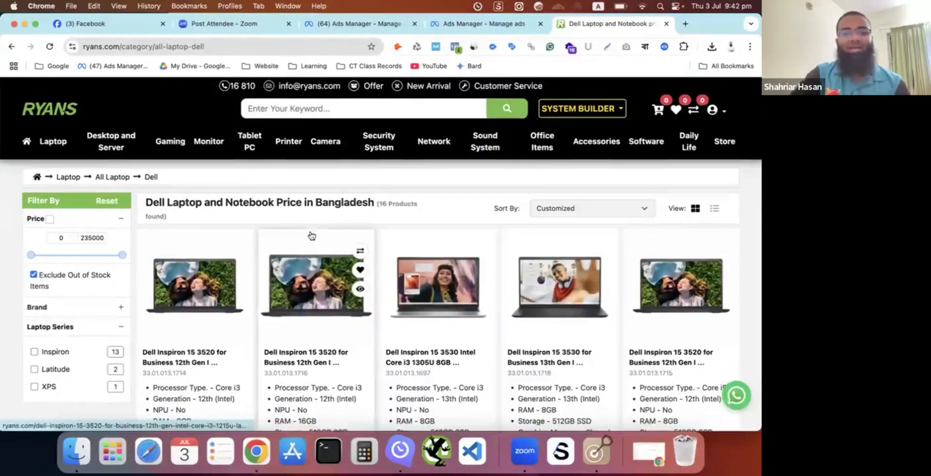
- Compare the store's Dell listing with the Sales objective's suggested uses in Ads Manager and highlight Catalog sales
left_click(387, 26)
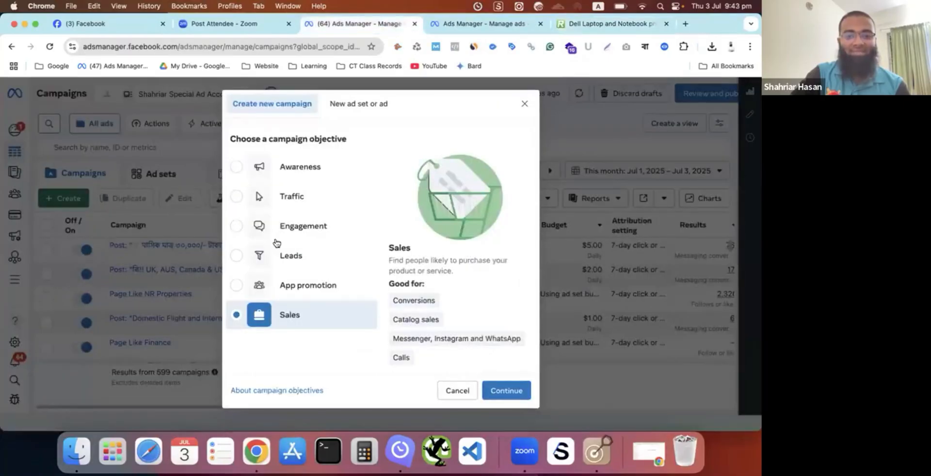
mouse_move(430, 322)
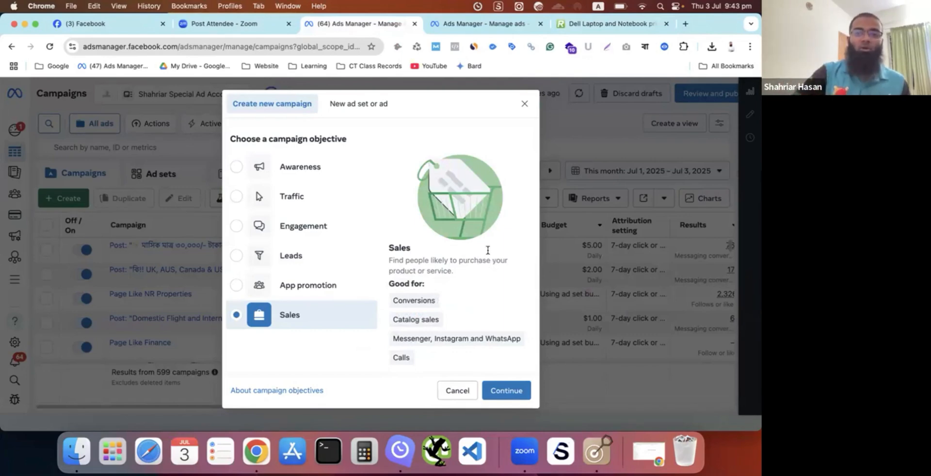
left_click(606, 29)
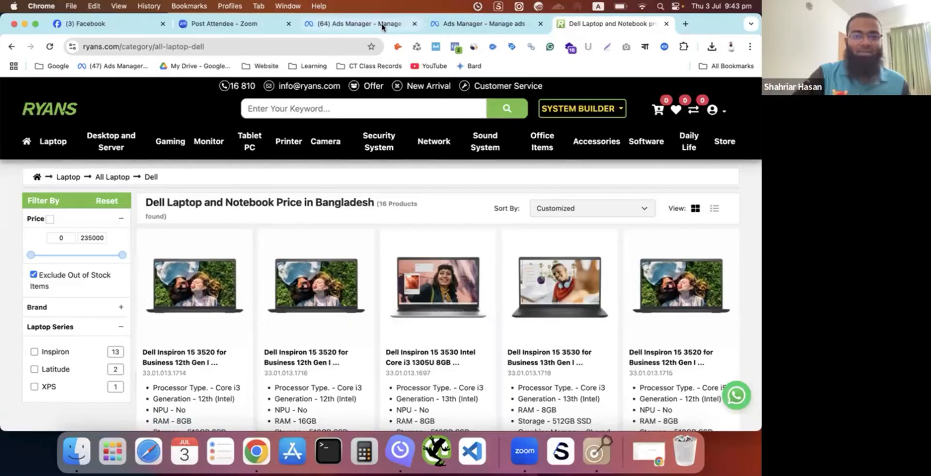
left_click(368, 24)
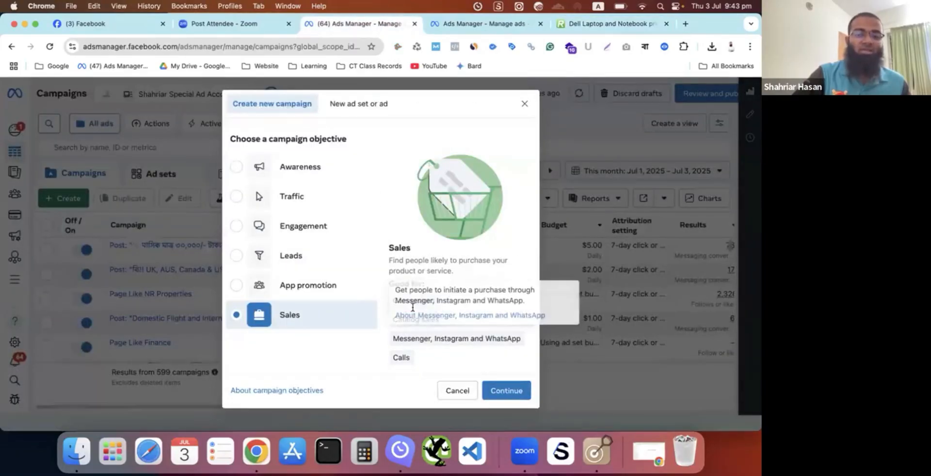
mouse_move(394, 321)
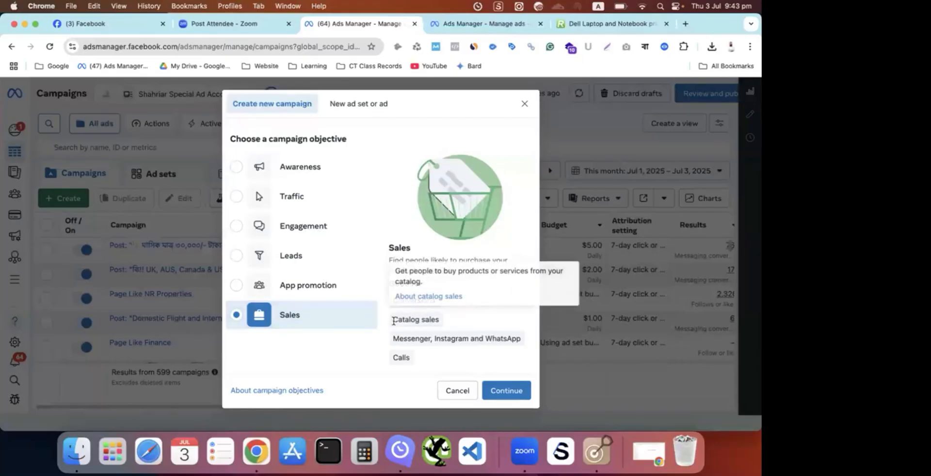
left_click_drag(393, 321, 440, 326)
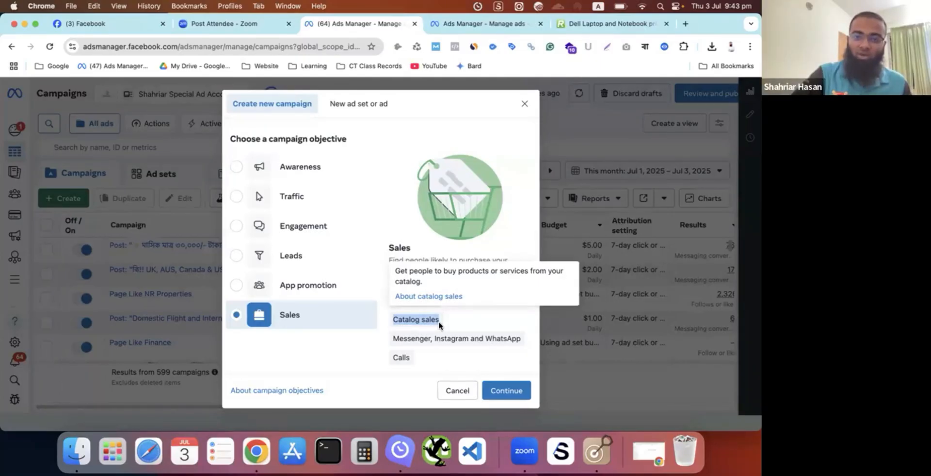
- Return to the Ryans store and look through its Lenovo laptop listing as another catalog example
left_click(613, 25)
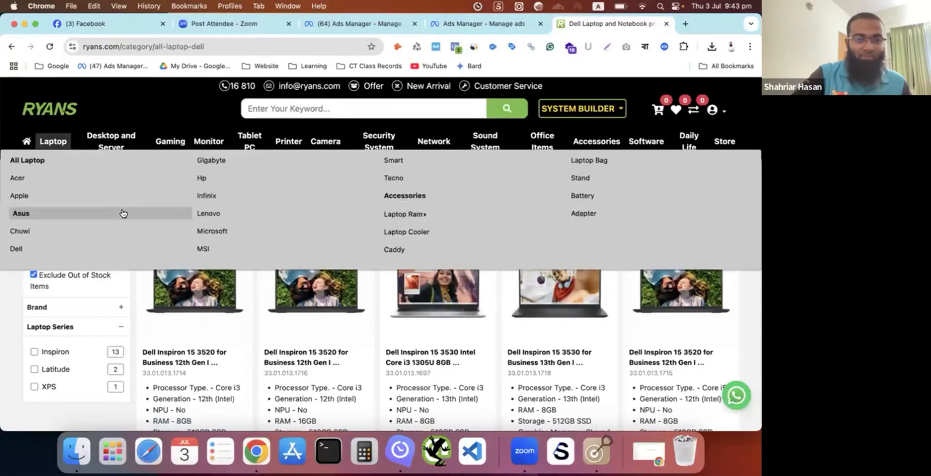
left_click(216, 213)
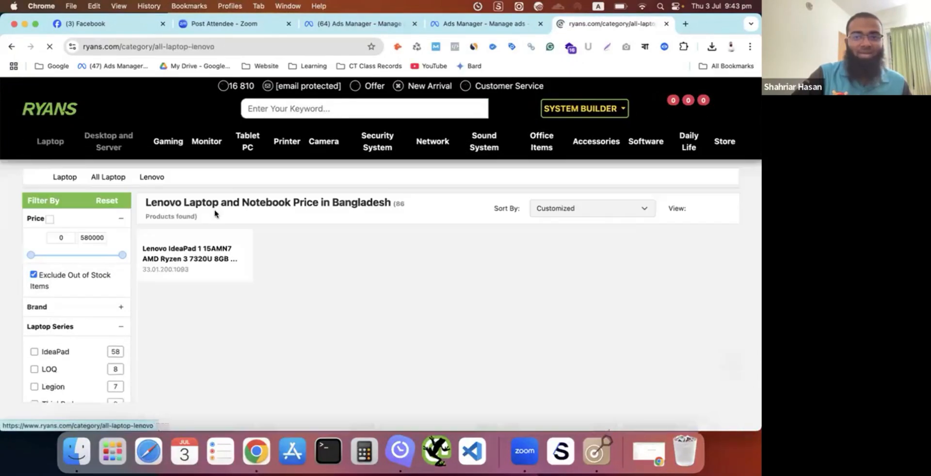
scroll(320, 295, "down", 3)
scroll(319, 295, "down", 3)
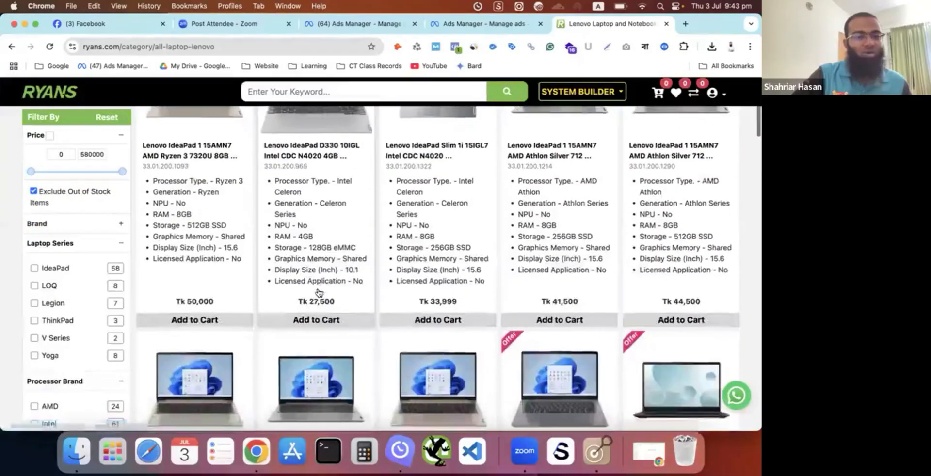
scroll(195, 309, "up", 5)
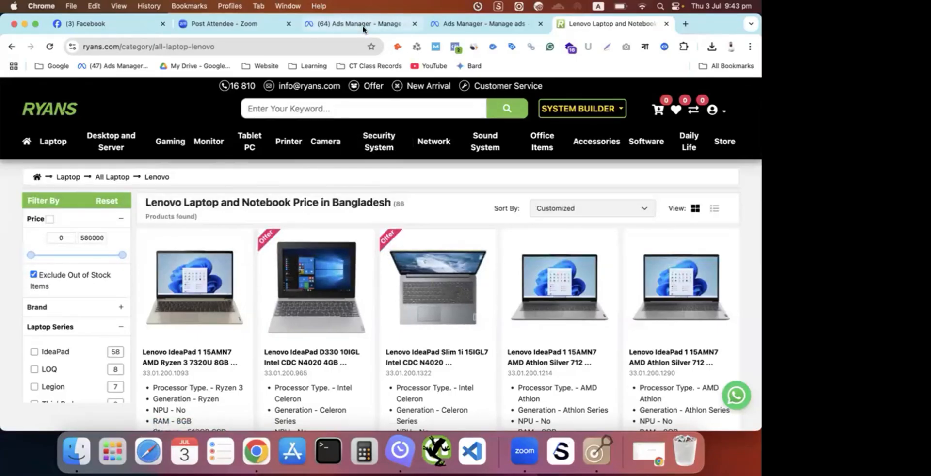
- Back in Ads Manager, set the new campaign's objective to Engagement and create it with the Manual engagement campaign setup
left_click(363, 25)
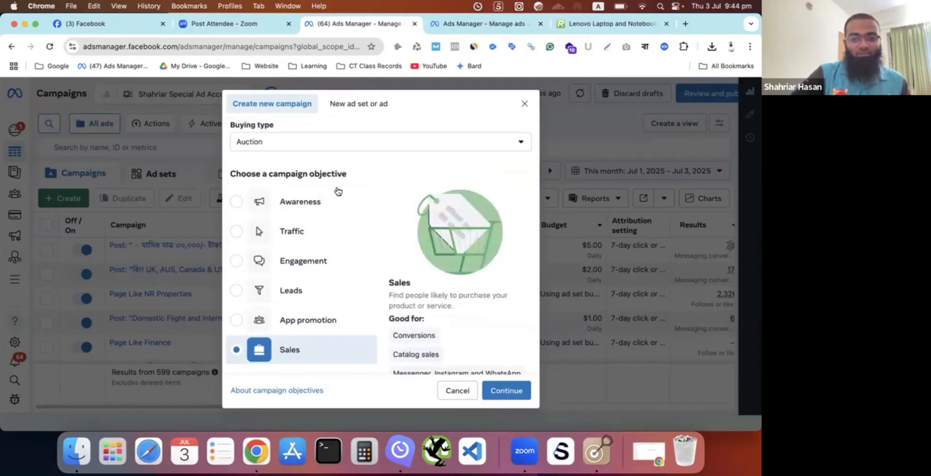
left_click(236, 202)
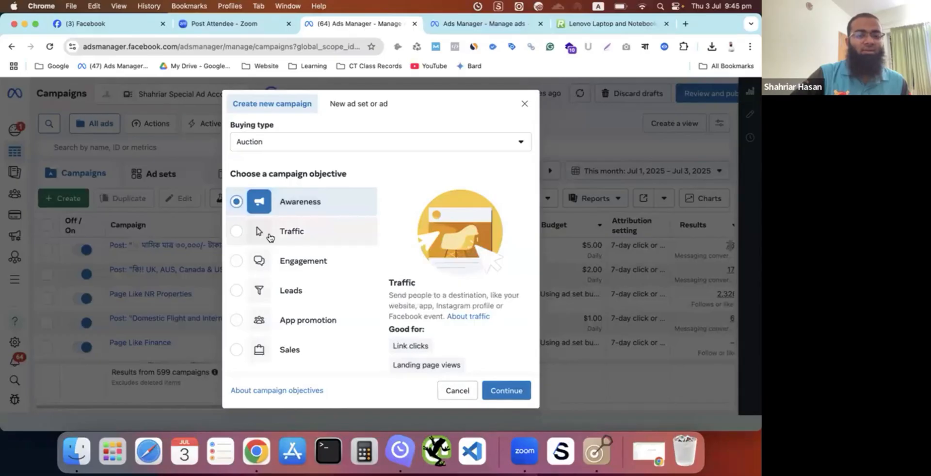
left_click(250, 267)
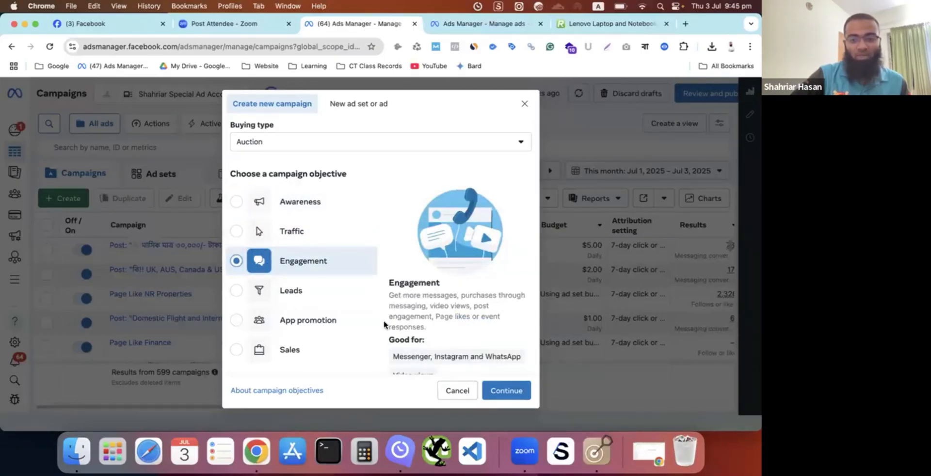
scroll(388, 329, "down", 1)
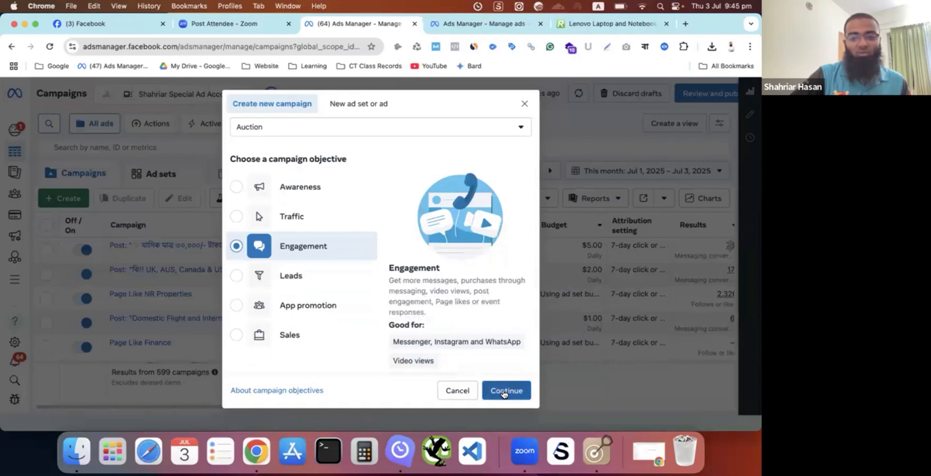
left_click(503, 392)
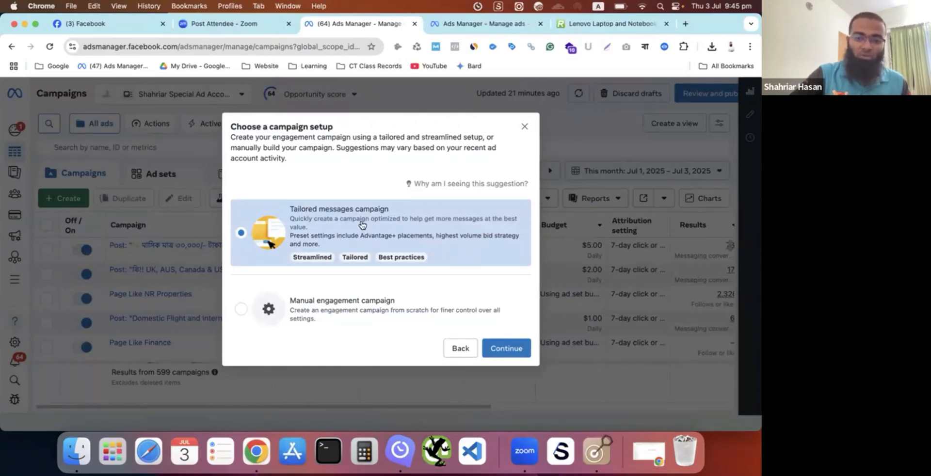
left_click(240, 309)
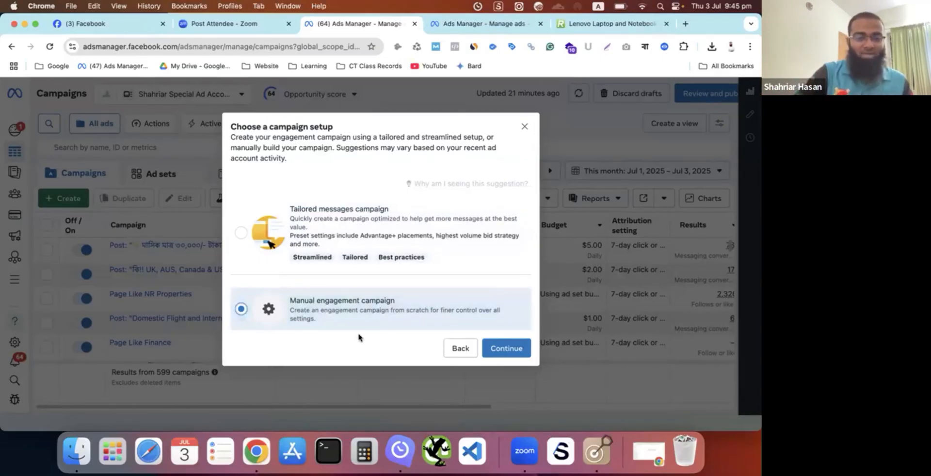
left_click(504, 350)
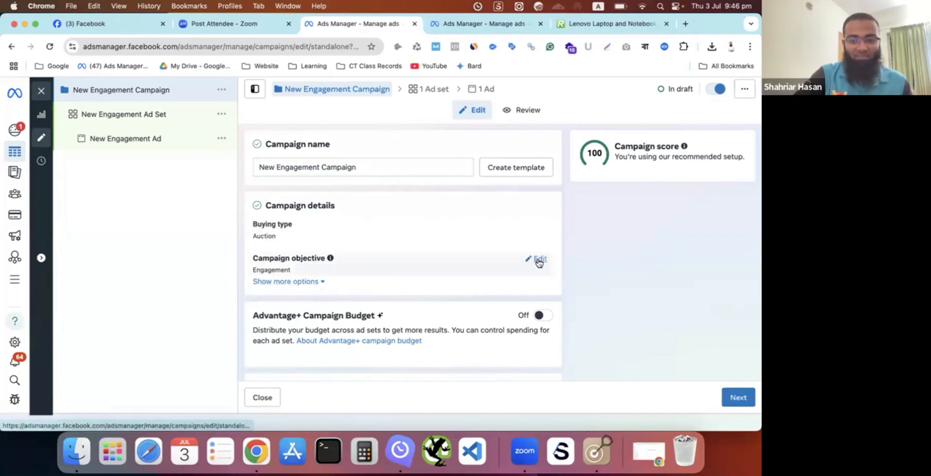
- Open the campaign objective and the buying type for editing in the campaign details, and review the objective choices
left_click(539, 262)
scroll(304, 315, "down", 3)
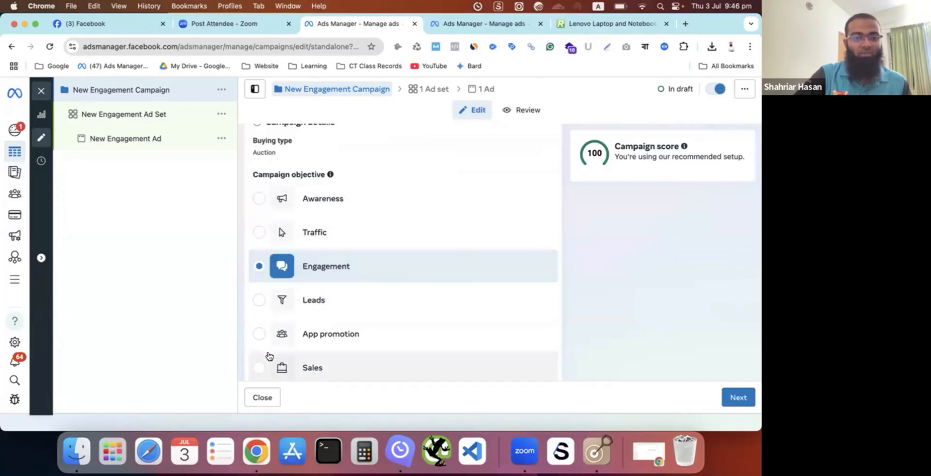
scroll(266, 357, "down", 2)
scroll(268, 349, "up", 4)
scroll(270, 340, "up", 1)
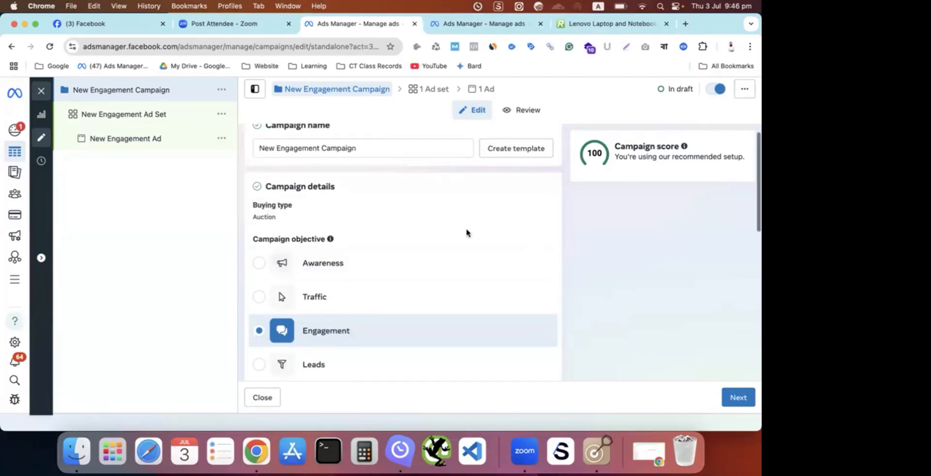
scroll(510, 231, "up", 1)
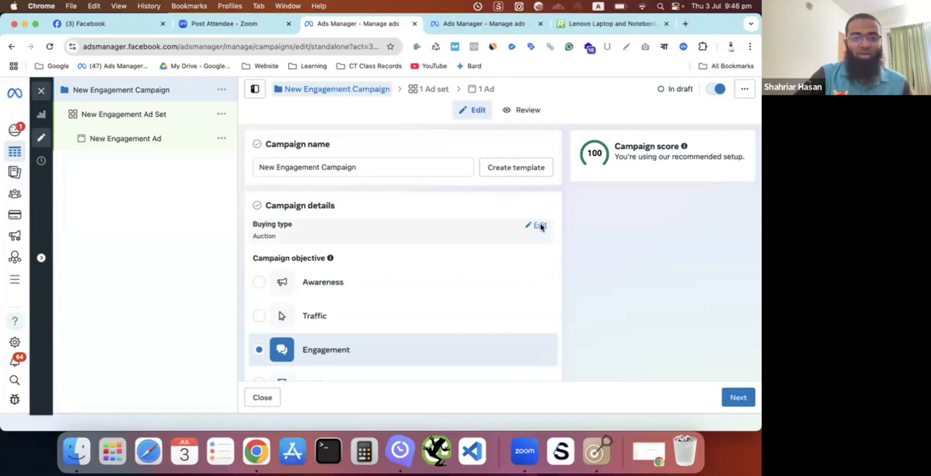
left_click(540, 226)
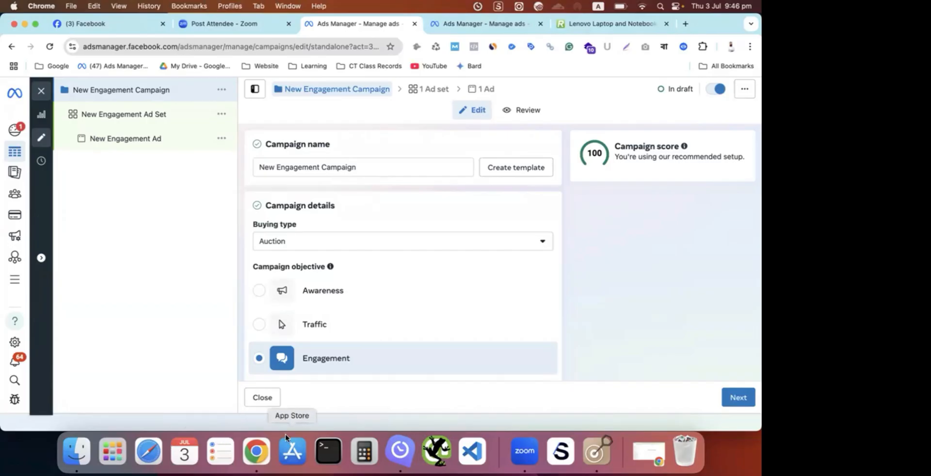
- Show the overview of all open windows and select one of them
key("ctrl+Up")
left_click(245, 186)
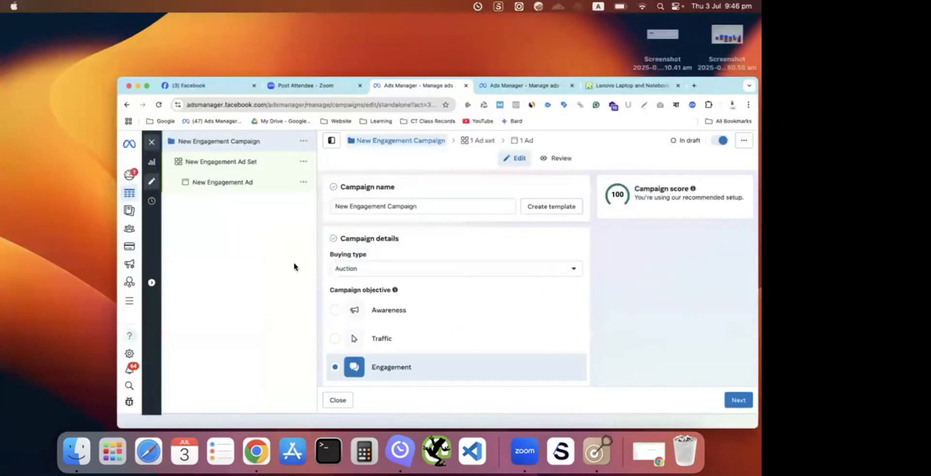
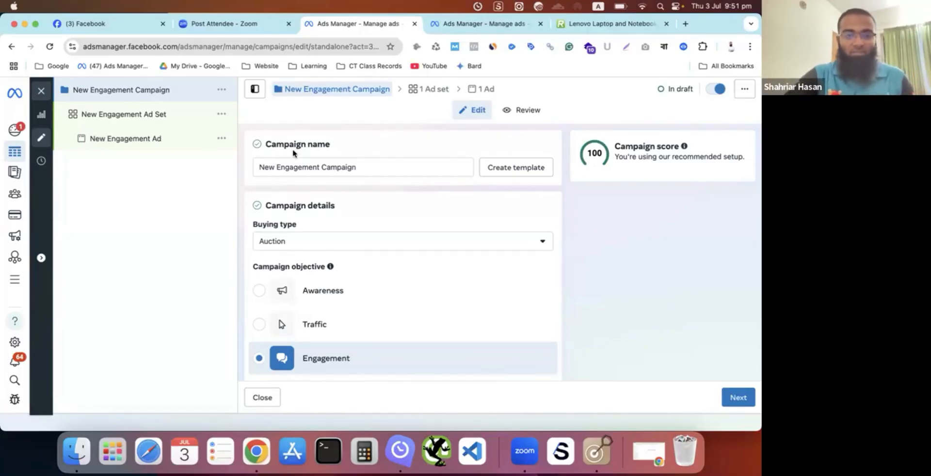
- Remove the word "New" from the start of the Engagement campaign's name
left_click(358, 167)
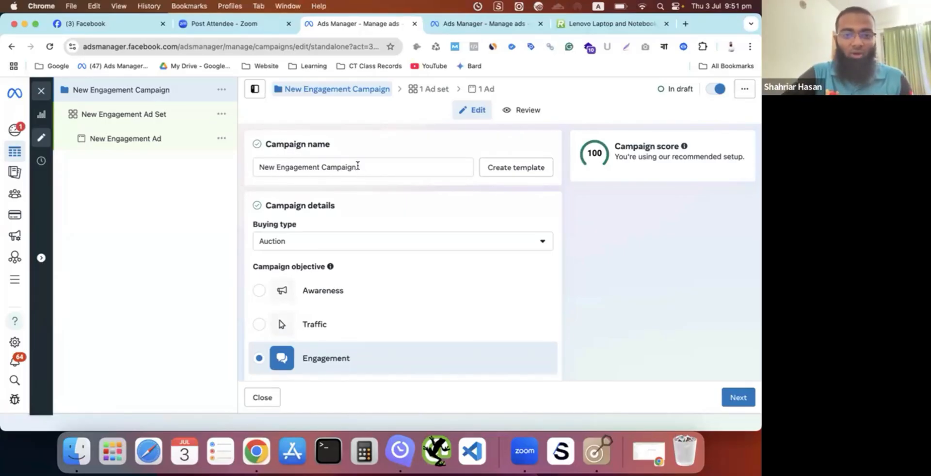
left_click(344, 169)
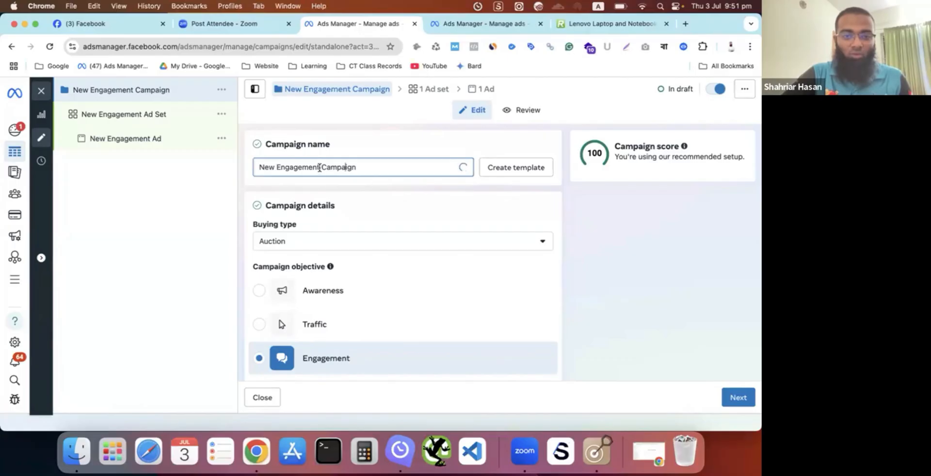
left_click_drag(321, 167, 373, 163)
left_click(276, 167)
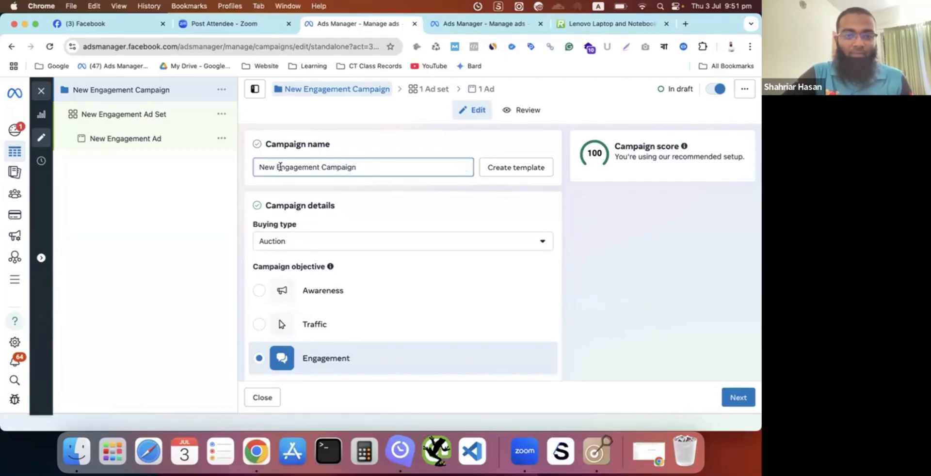
double_click(253, 168)
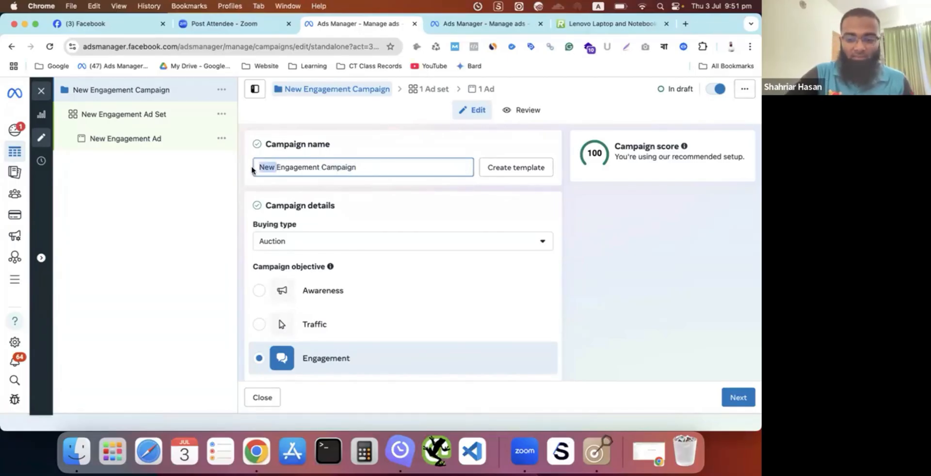
key("BackSpace")
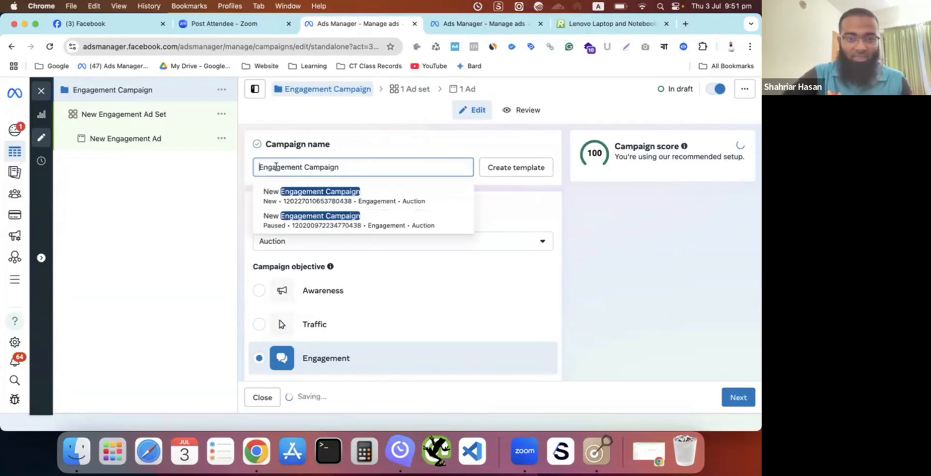
- Append "| 3 July | Books" to the campaign name so it reads "Engagement Campaign | 3 July | Books"
left_click(354, 163)
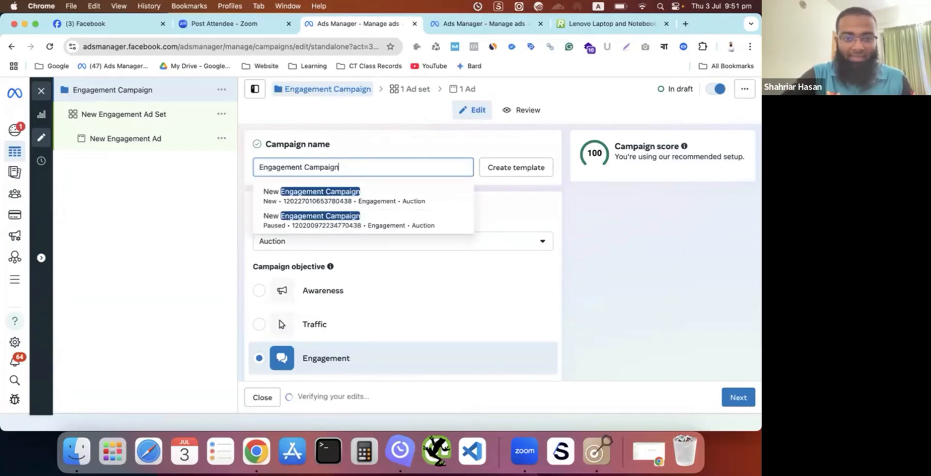
type("|")
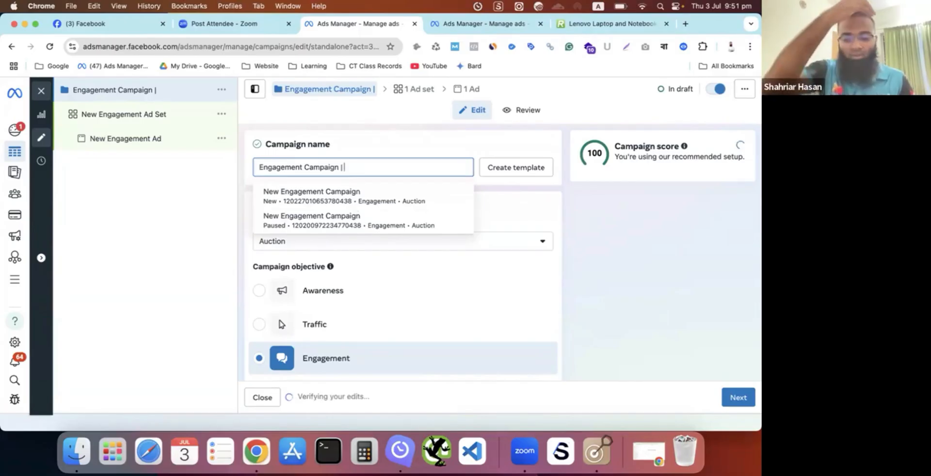
type(" 3")
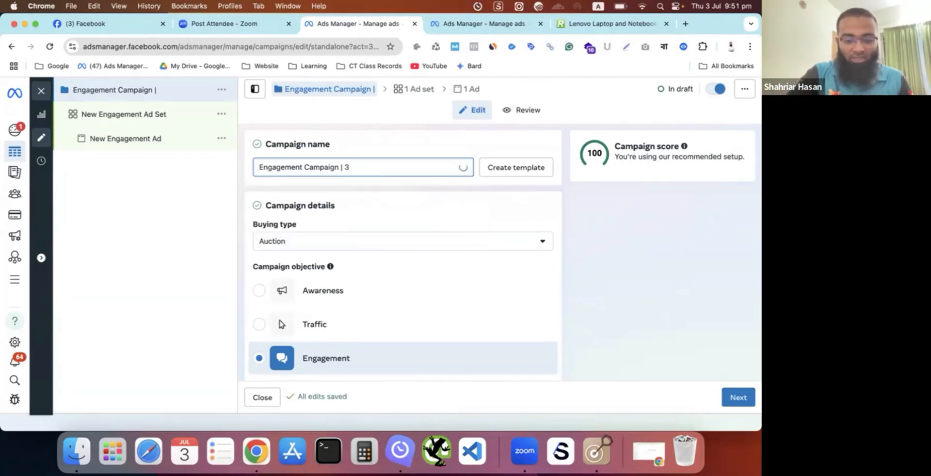
type(" July | m")
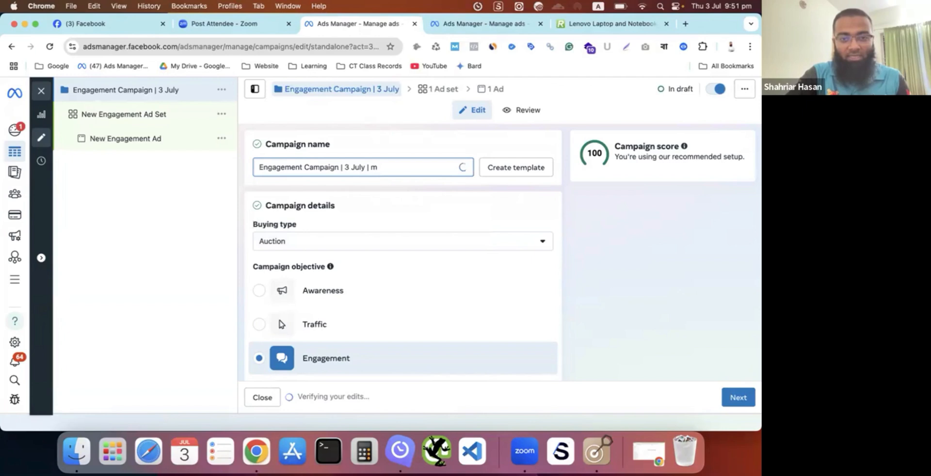
key("BackSpace")
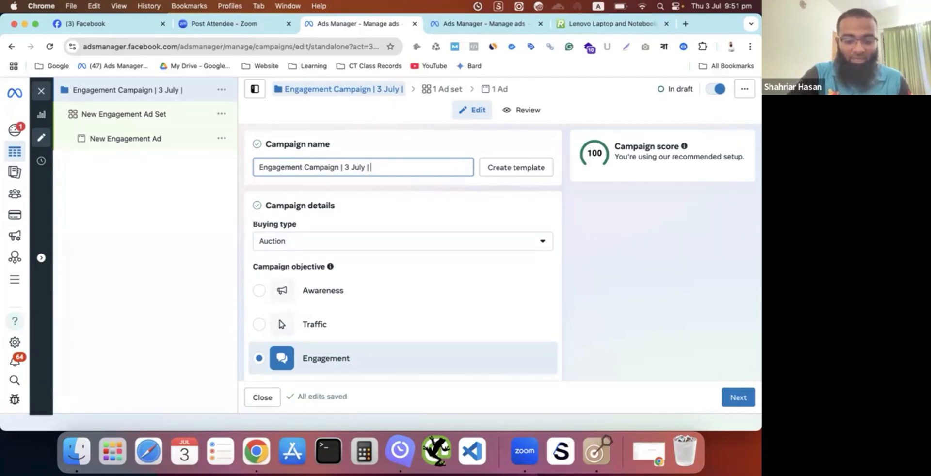
type("Book")
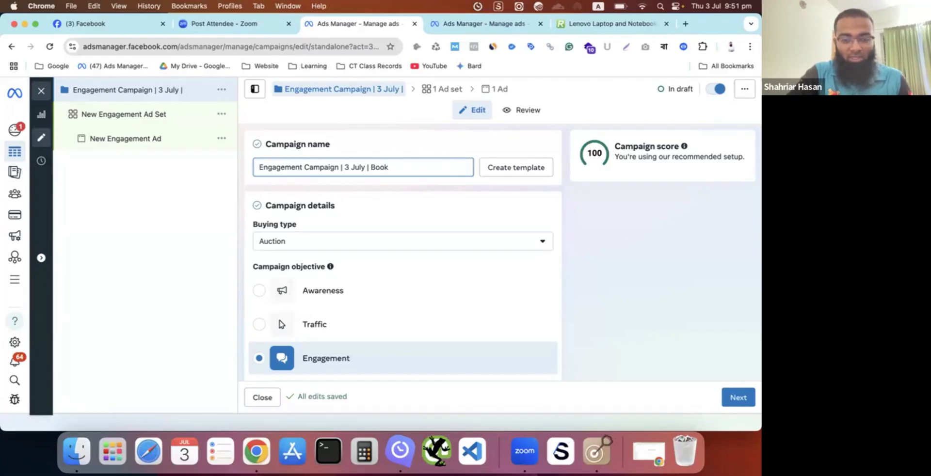
type("s")
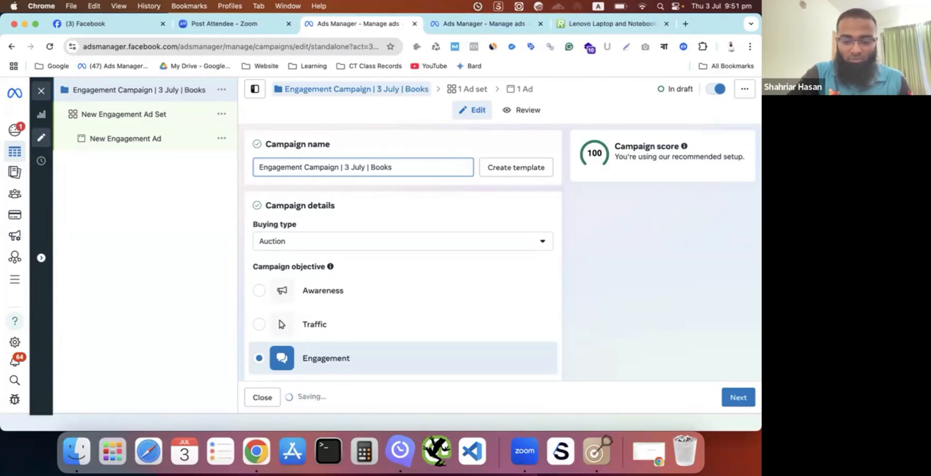
left_click(170, 205)
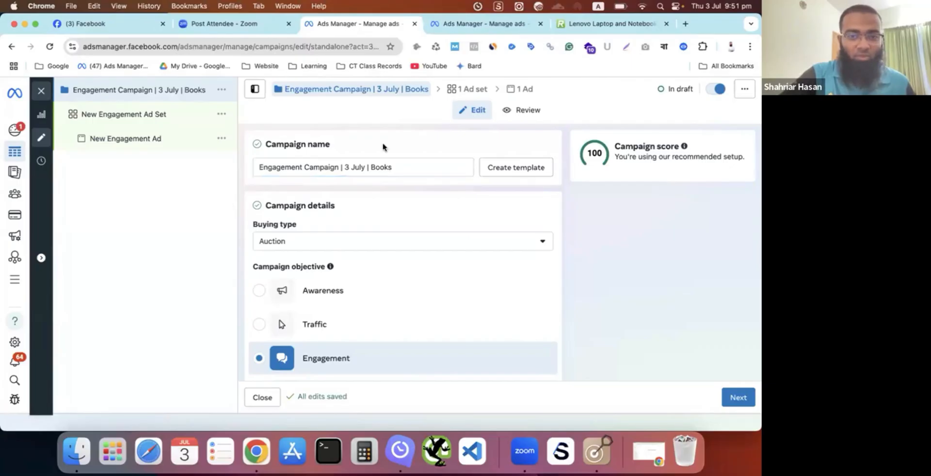
left_click(394, 165)
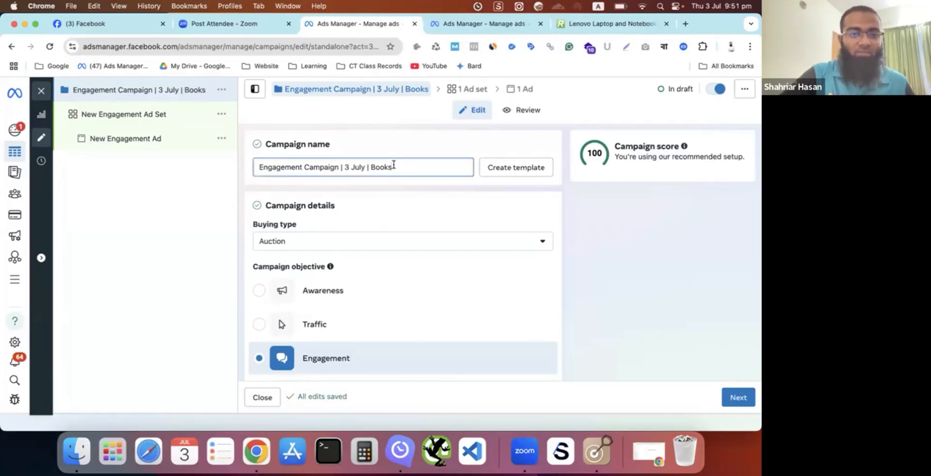
left_click(247, 183)
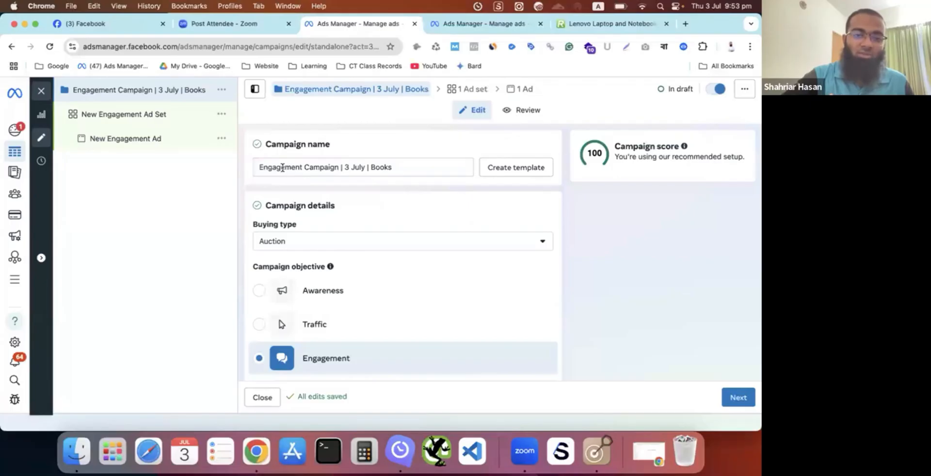
left_click(300, 167)
left_click_drag(300, 167, 258, 169)
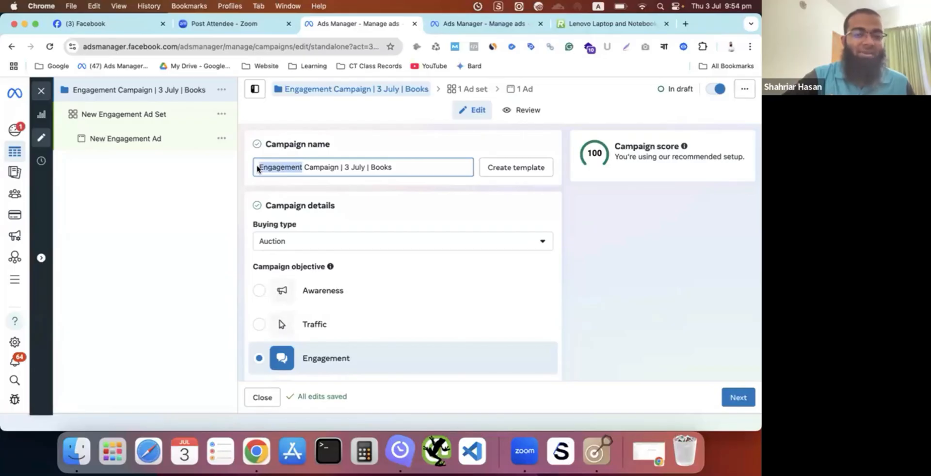
left_click(309, 133)
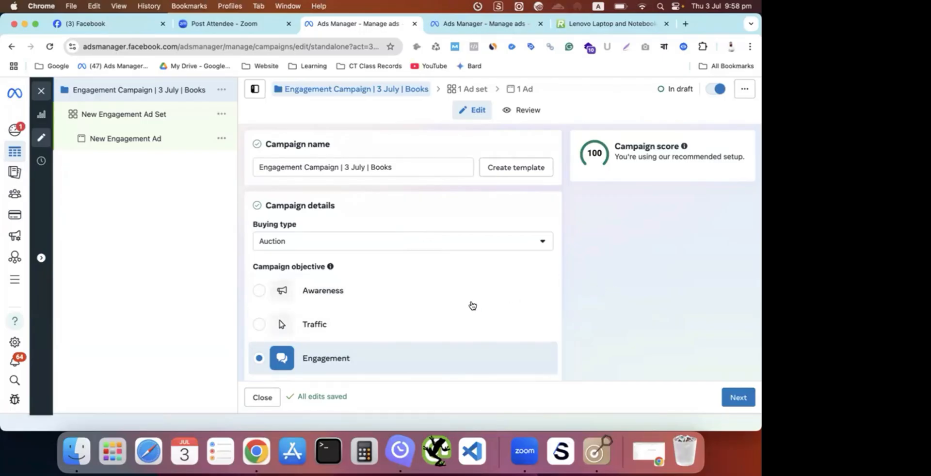
- Look through the campaign details, examining the buying type and the list of campaign objectives from Awareness to Sales
scroll(451, 326, "down", 2)
scroll(454, 326, "up", 2)
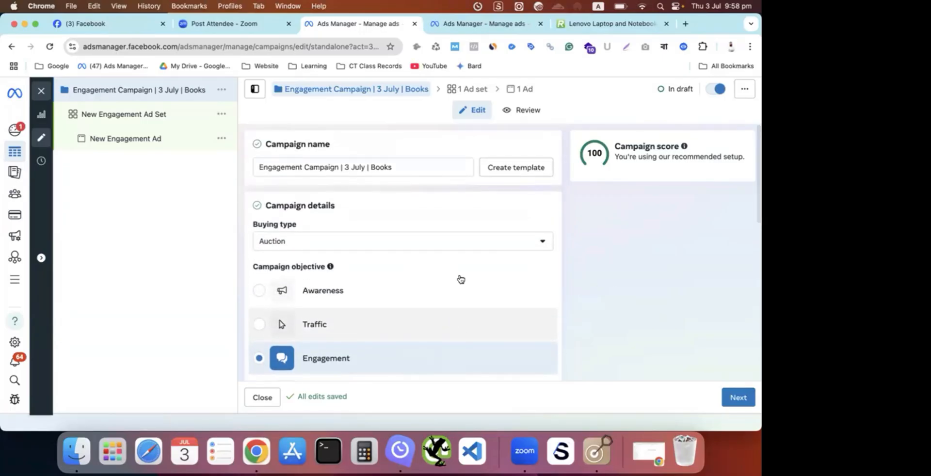
scroll(477, 239, "down", 2)
scroll(478, 239, "down", 1)
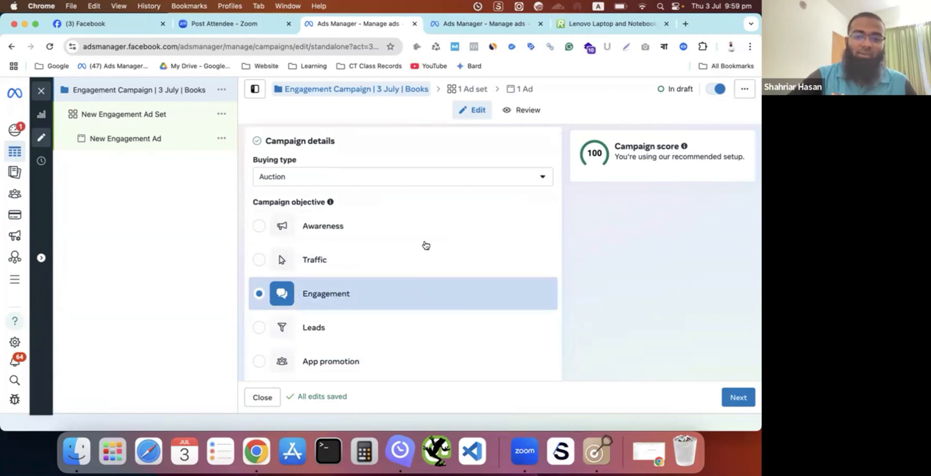
scroll(382, 324, "down", 1)
scroll(388, 315, "up", 2)
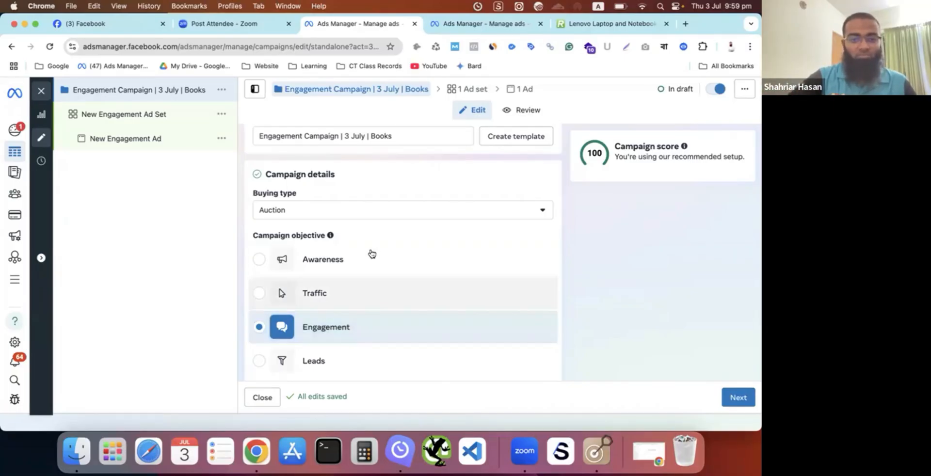
scroll(399, 328, "down", 3)
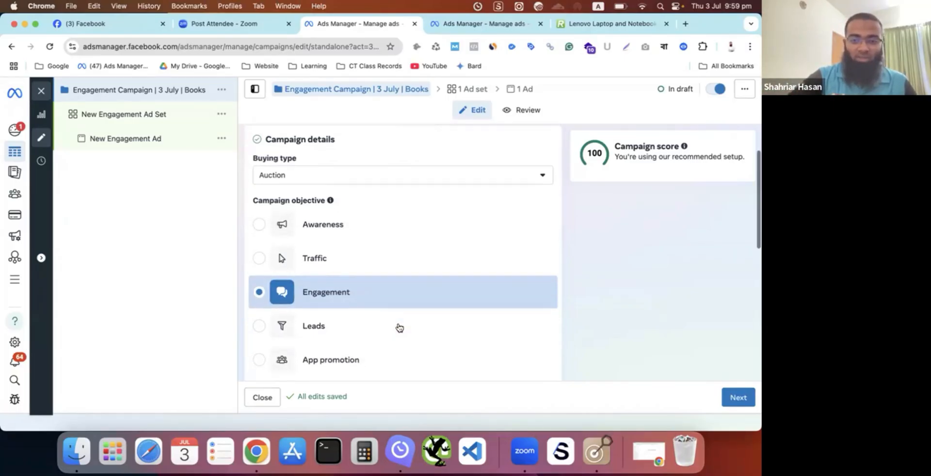
scroll(399, 290, "up", 2)
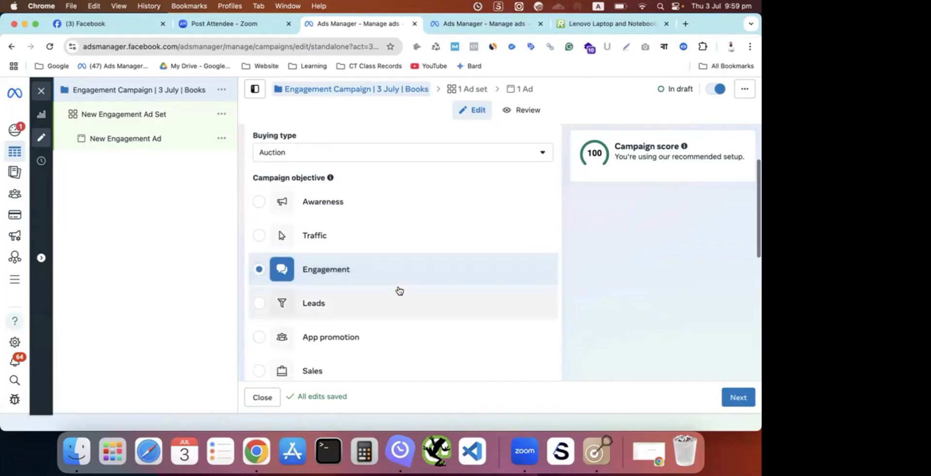
scroll(388, 279, "down", 2)
scroll(357, 266, "up", 5)
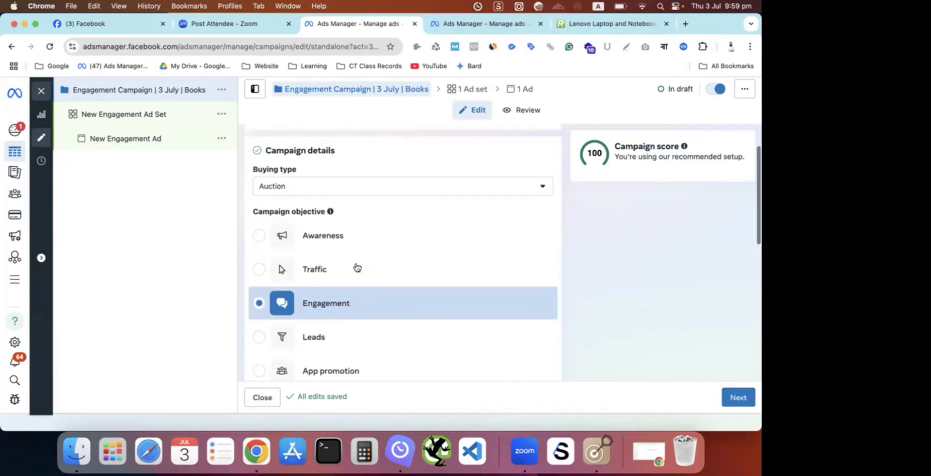
scroll(358, 264, "down", 3)
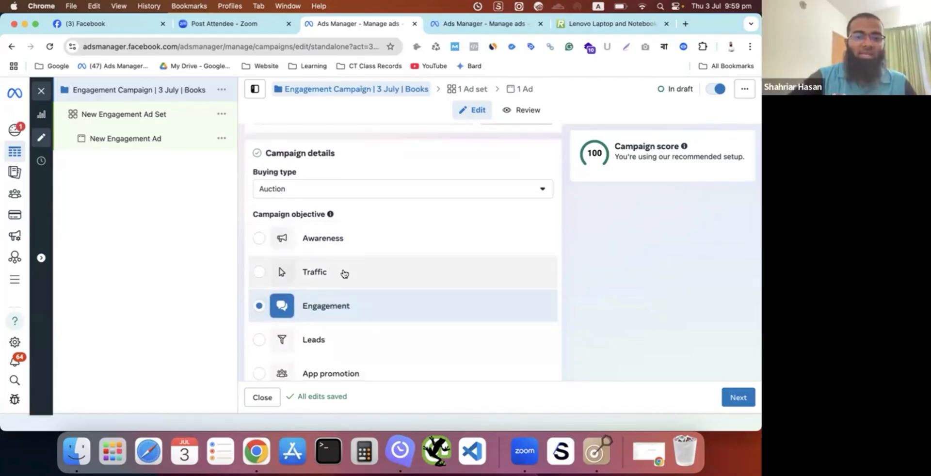
scroll(343, 272, "up", 3)
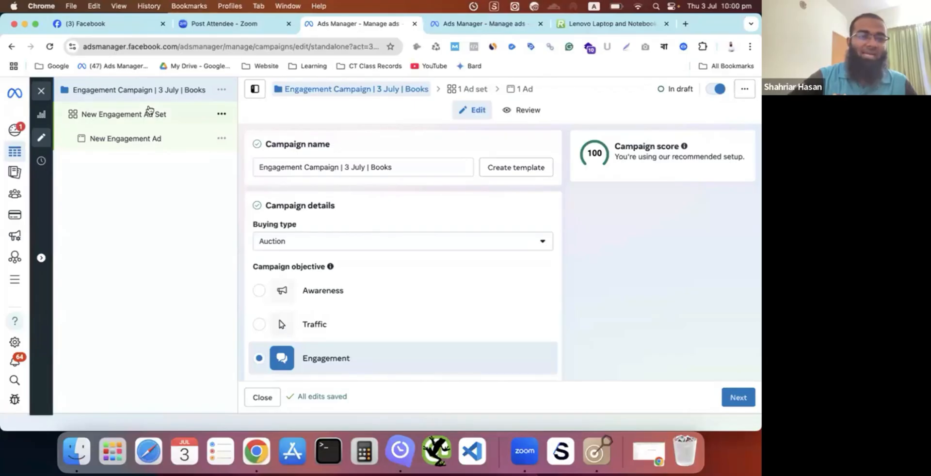
- Switch to Facebook, dismiss the notification, expand the list of shortcuts and open the Visaltancy page
left_click(119, 25)
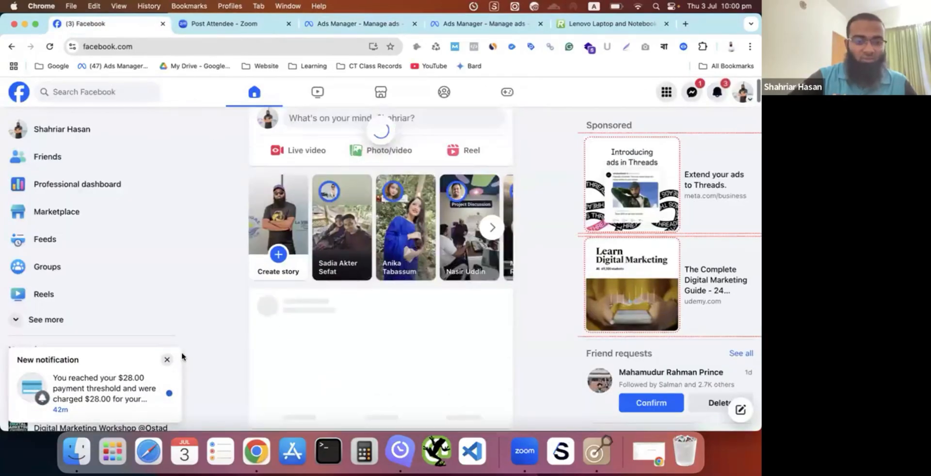
left_click(167, 363)
left_click(167, 363)
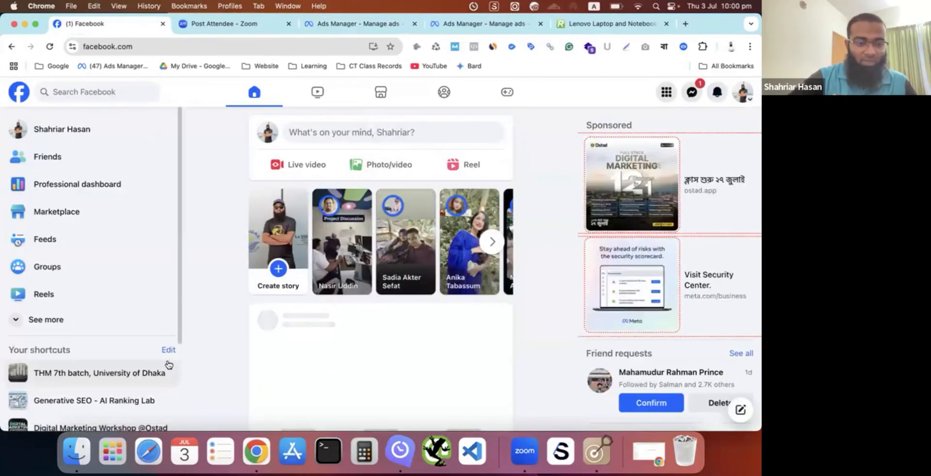
scroll(168, 359, "down", 2)
scroll(167, 359, "down", 1)
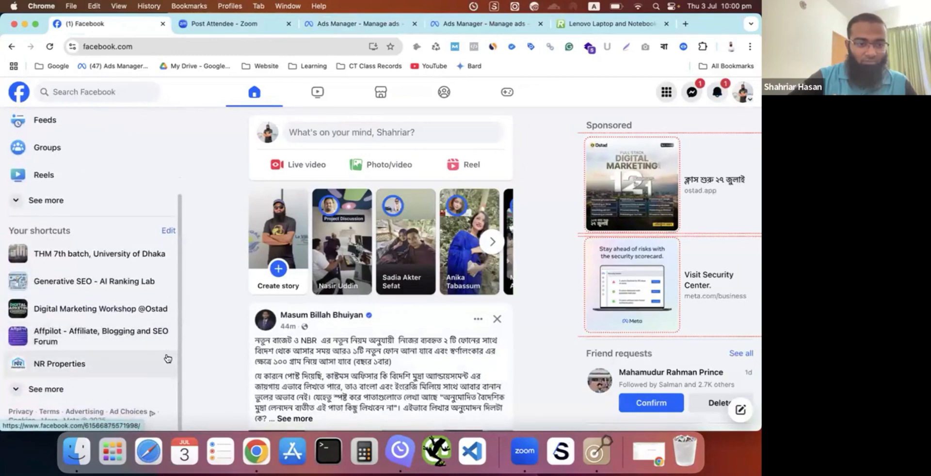
left_click(64, 389)
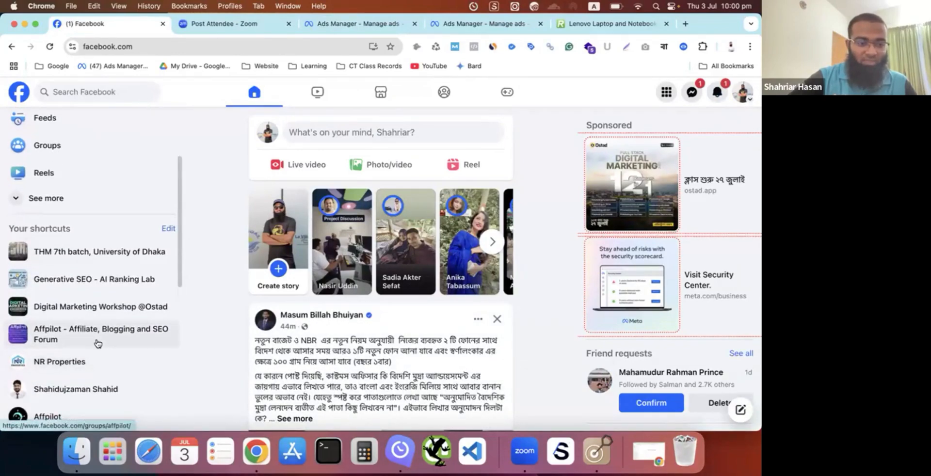
scroll(98, 343, "down", 5)
scroll(98, 343, "down", 5)
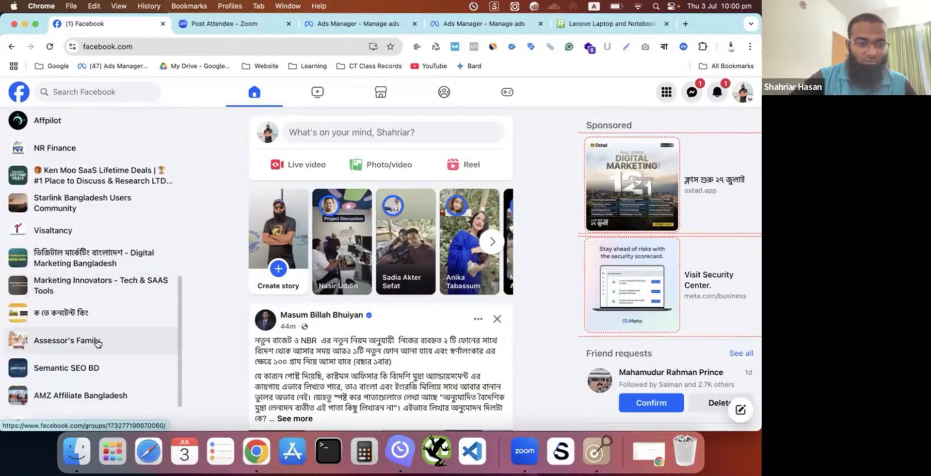
scroll(94, 342, "up", 3)
left_click(80, 299)
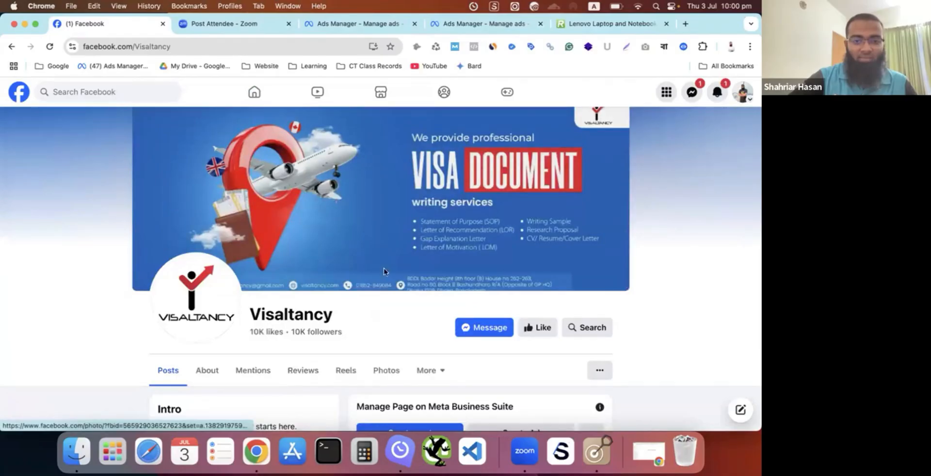
- Find the "Your Dream University Awaits But Does Your SOP?" post on the Visaltancy page and start boosting it
scroll(383, 272, "down", 10)
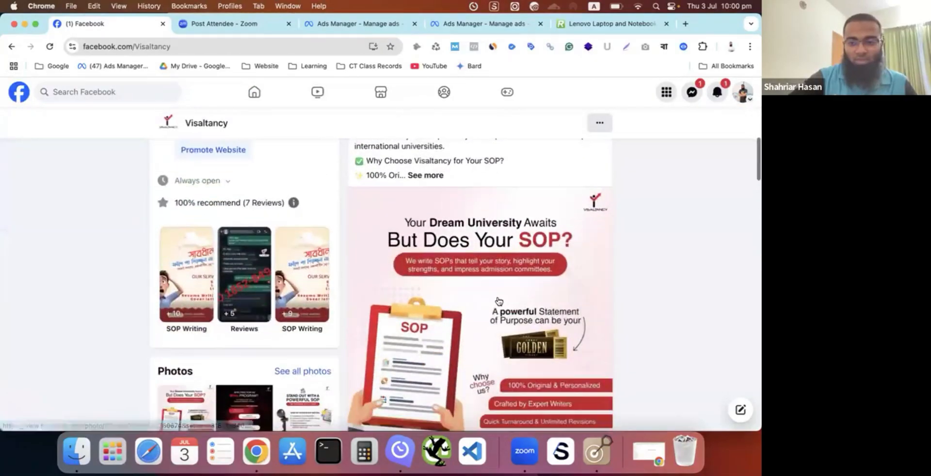
scroll(498, 301, "down", 5)
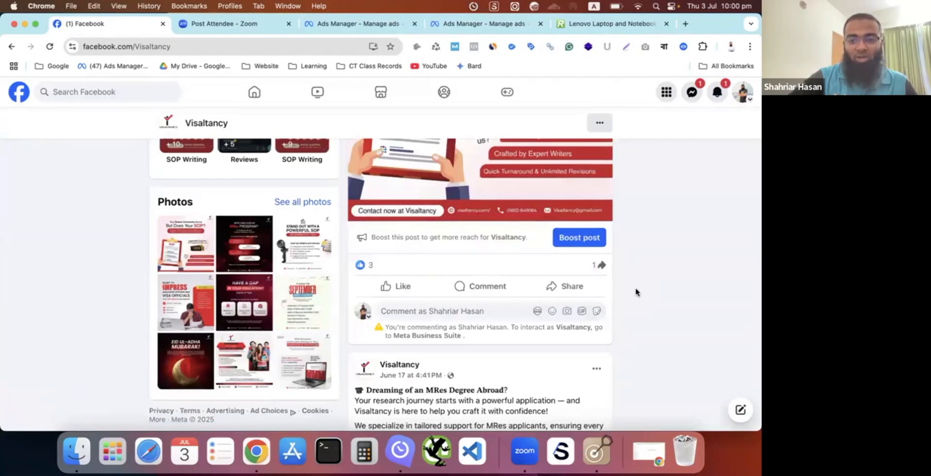
scroll(636, 291, "up", 3)
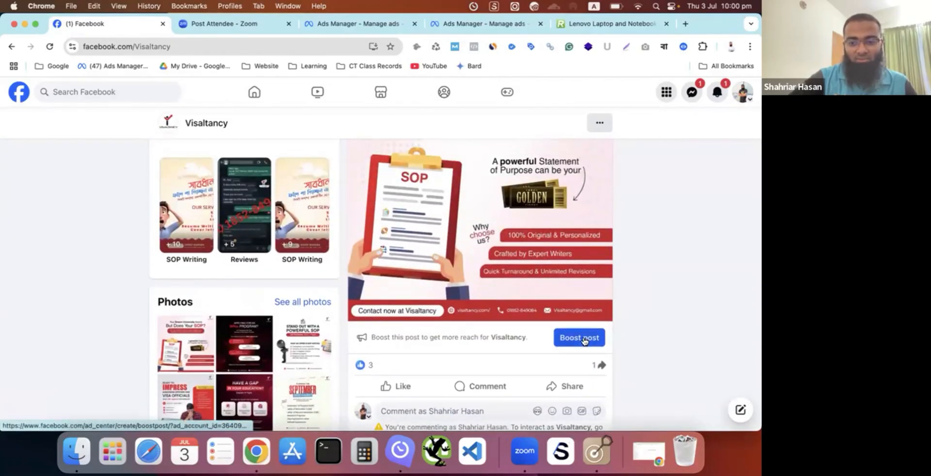
left_click(585, 339)
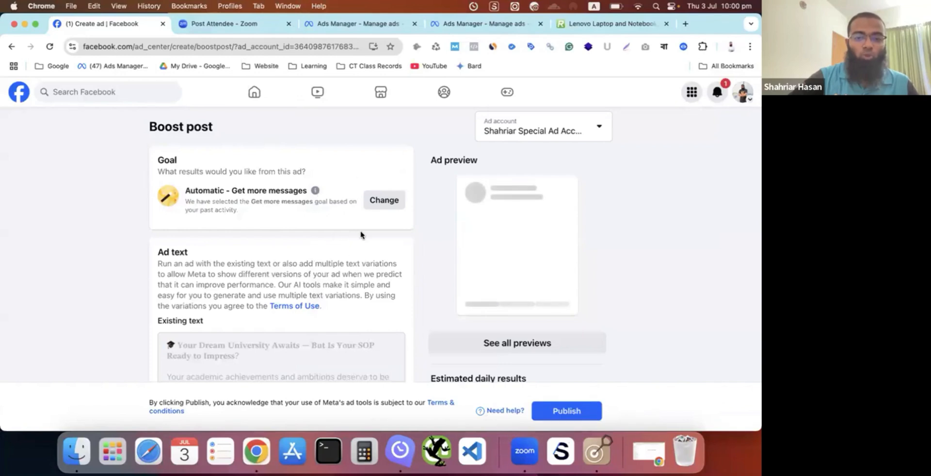
- Compare the campaign objectives of the Engagement Campaign draft in Ads Manager with the Goal section of the Facebook boost form
left_click(362, 27)
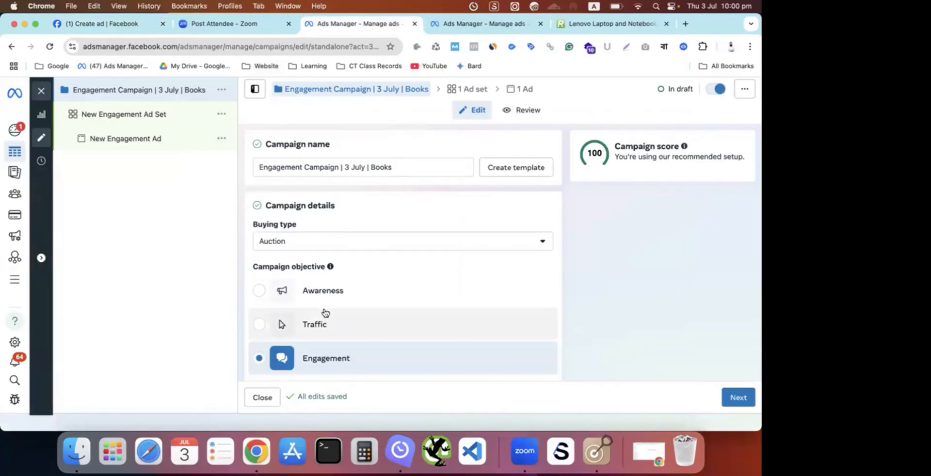
mouse_move(325, 313)
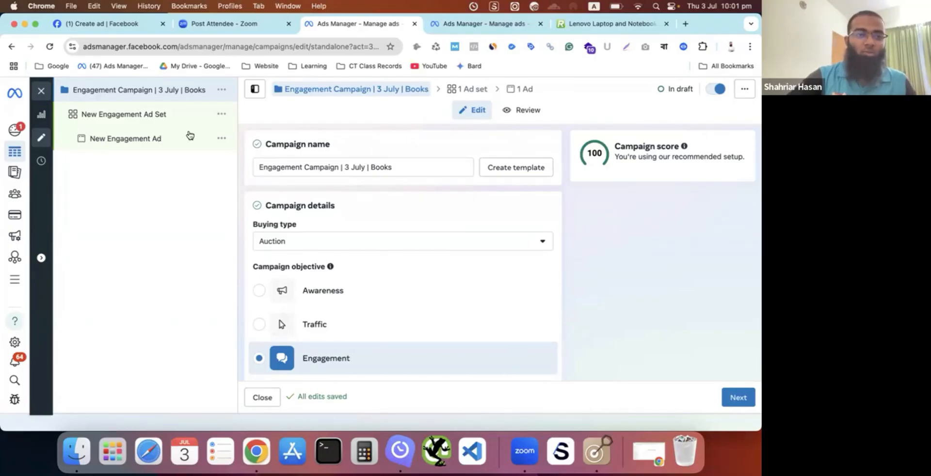
left_click(90, 24)
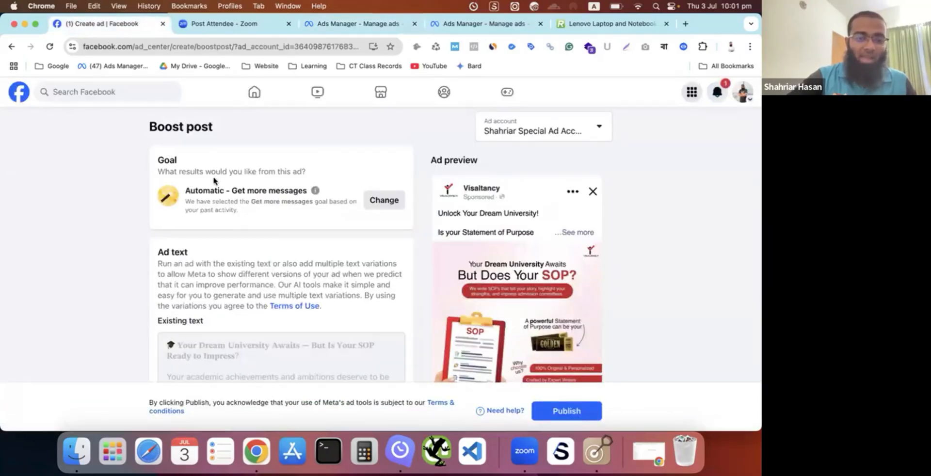
scroll(235, 191, "down", 2)
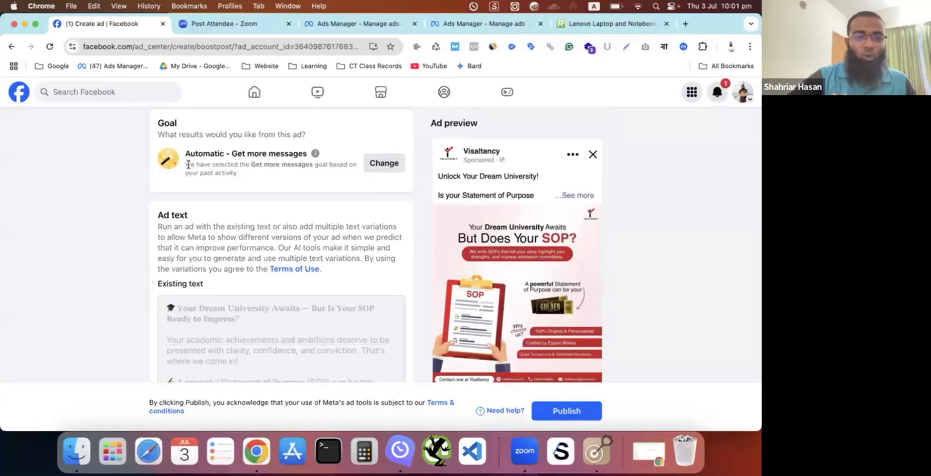
scroll(180, 164, "up", 2)
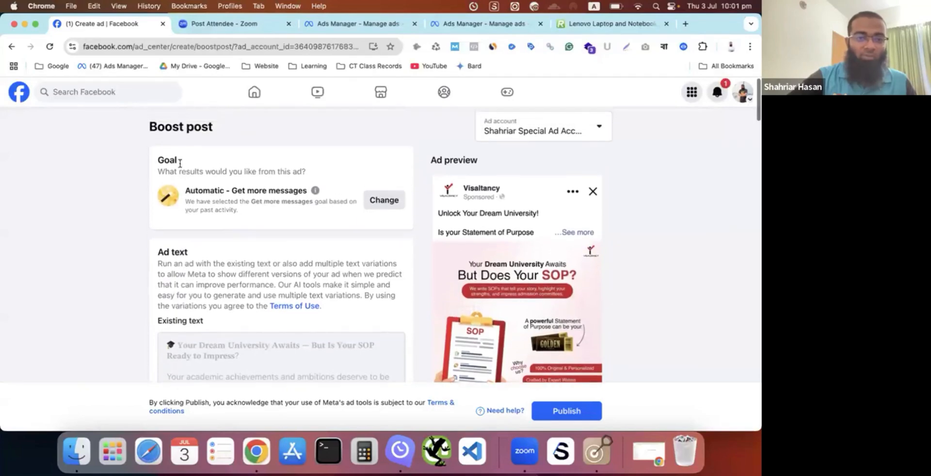
- Open the boost's goal choices, examine the options from Get more engagement to Get more leads through messaging, and close them without changing the goal
left_click(384, 199)
scroll(349, 272, "down", 3)
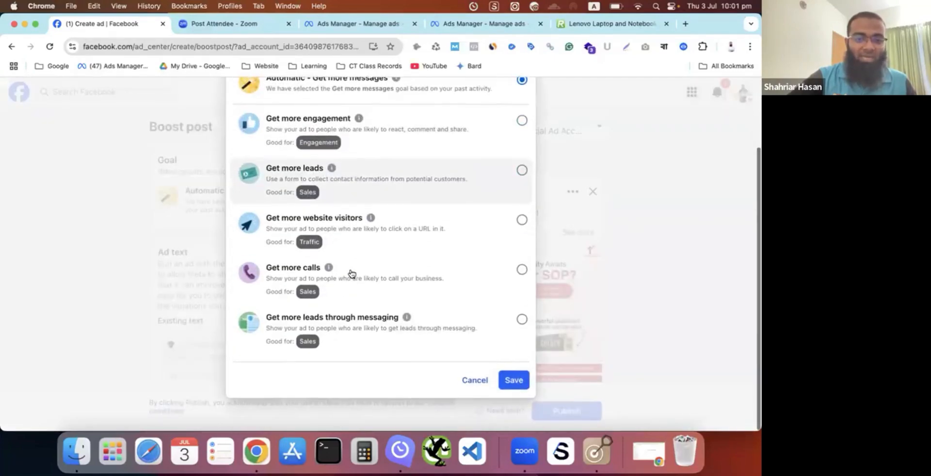
scroll(349, 291, "up", 3)
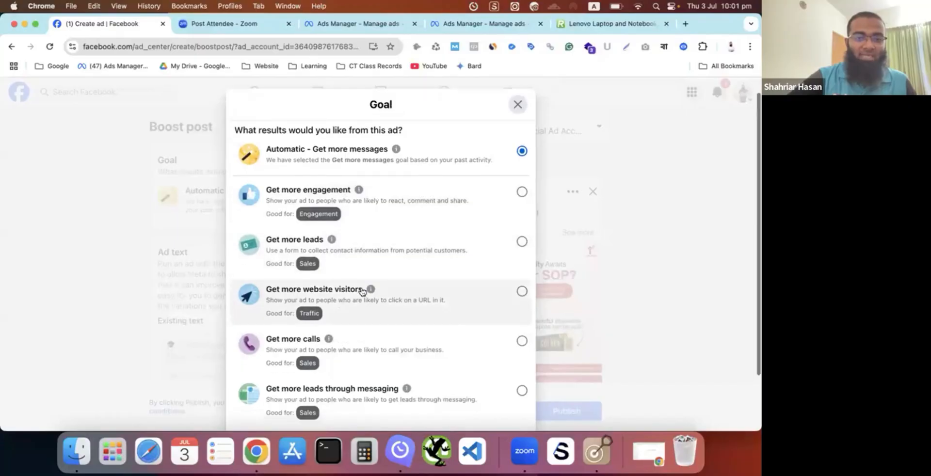
scroll(366, 293, "down", 2)
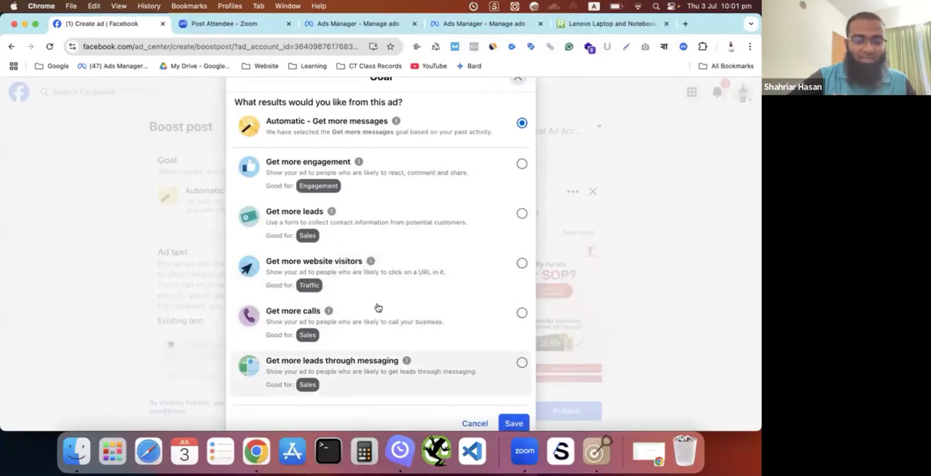
scroll(380, 274, "up", 2)
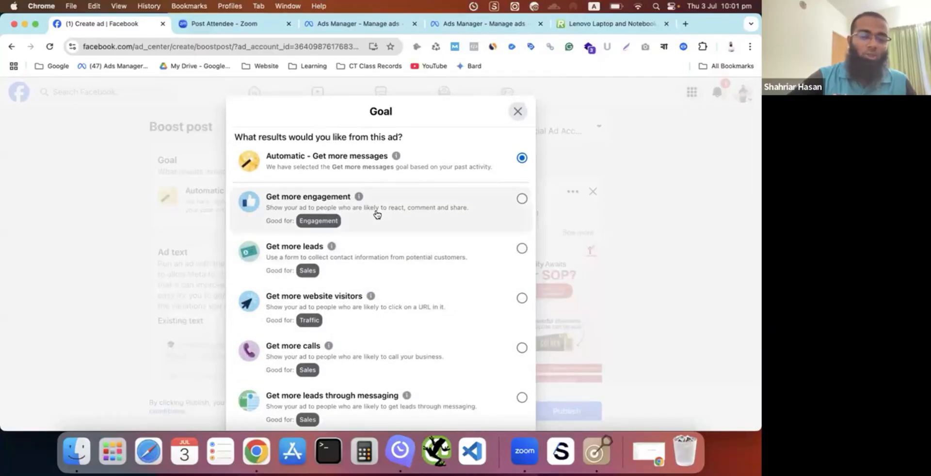
scroll(377, 212, "down", 1)
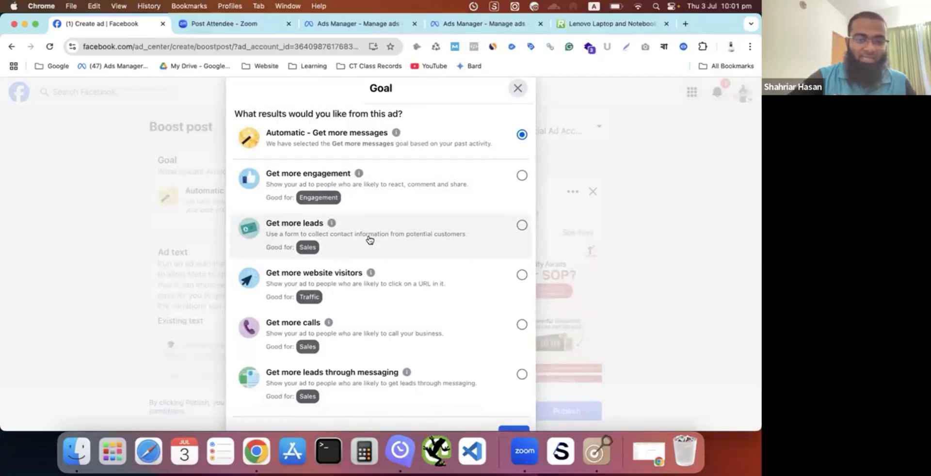
scroll(347, 293, "down", 1)
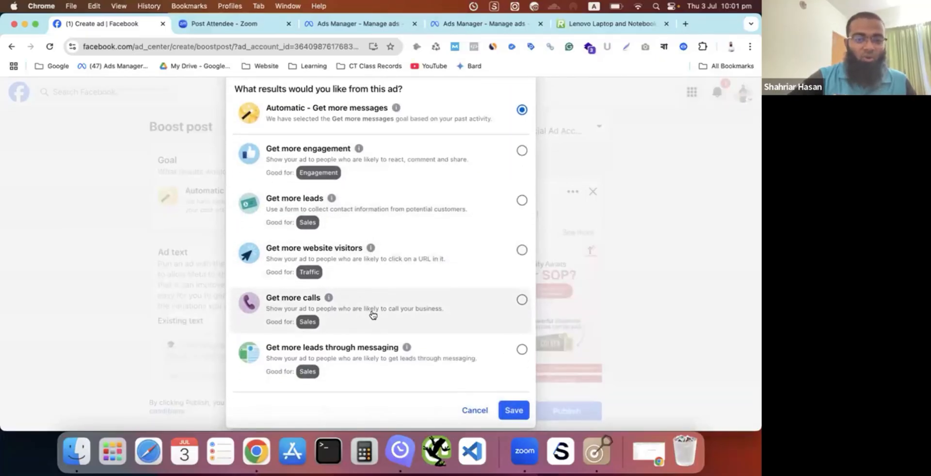
scroll(373, 315, "down", 1)
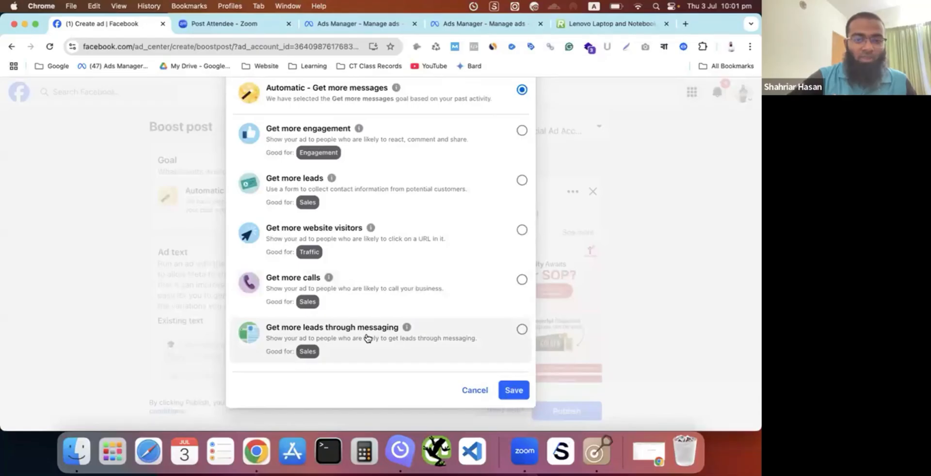
scroll(366, 338, "up", 2)
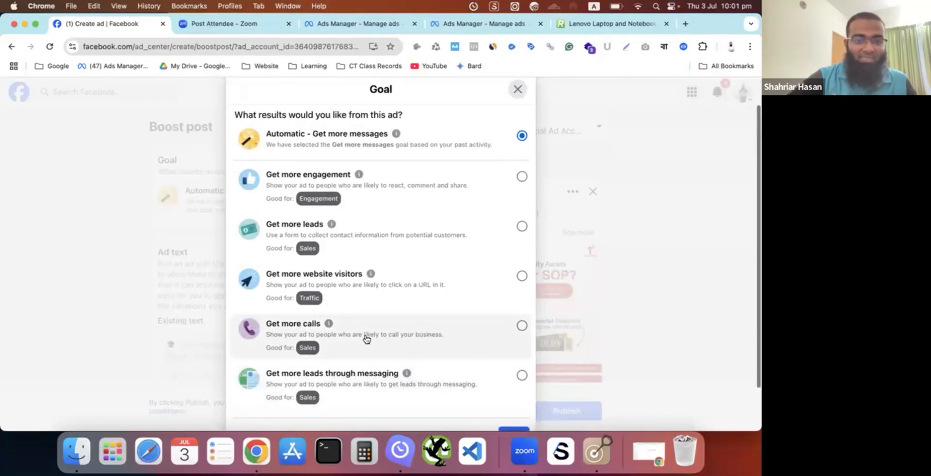
scroll(366, 338, "down", 2)
scroll(366, 338, "up", 2)
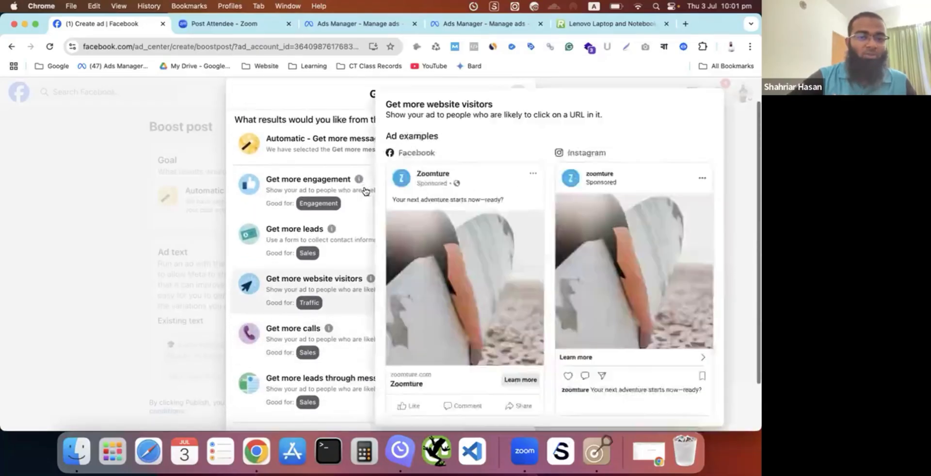
scroll(357, 383, "down", 1)
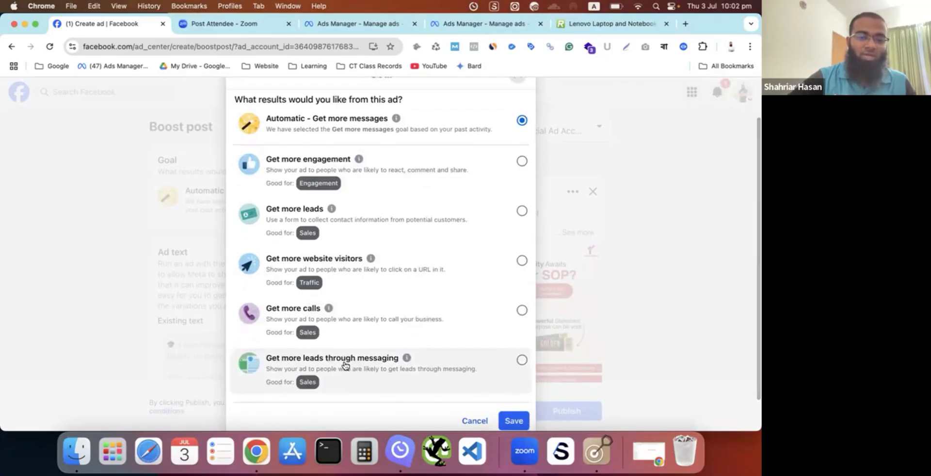
scroll(345, 286, "up", 2)
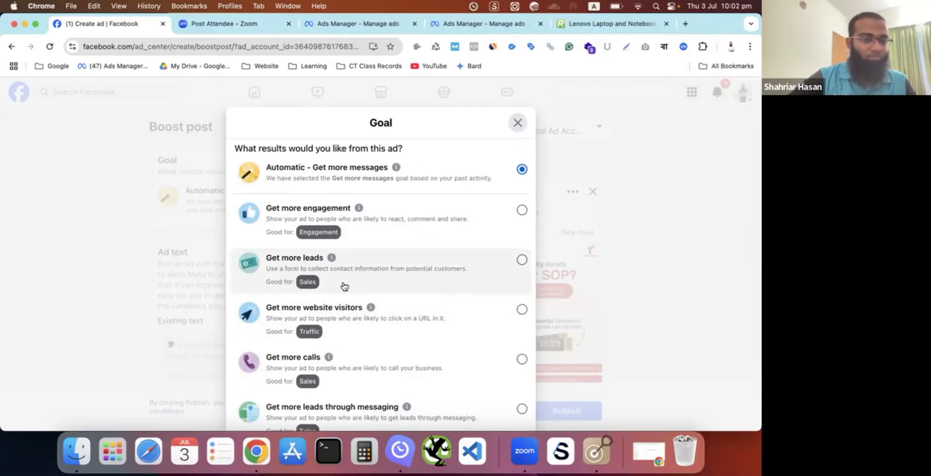
scroll(344, 286, "down", 1)
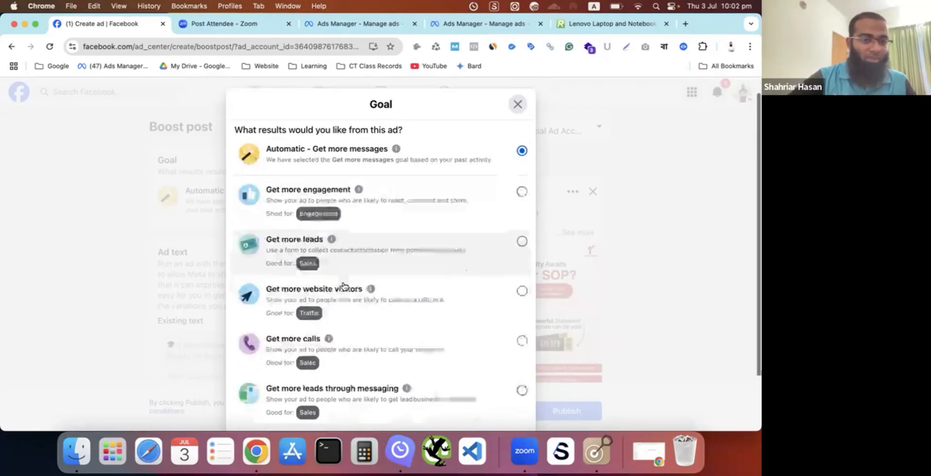
left_click(516, 97)
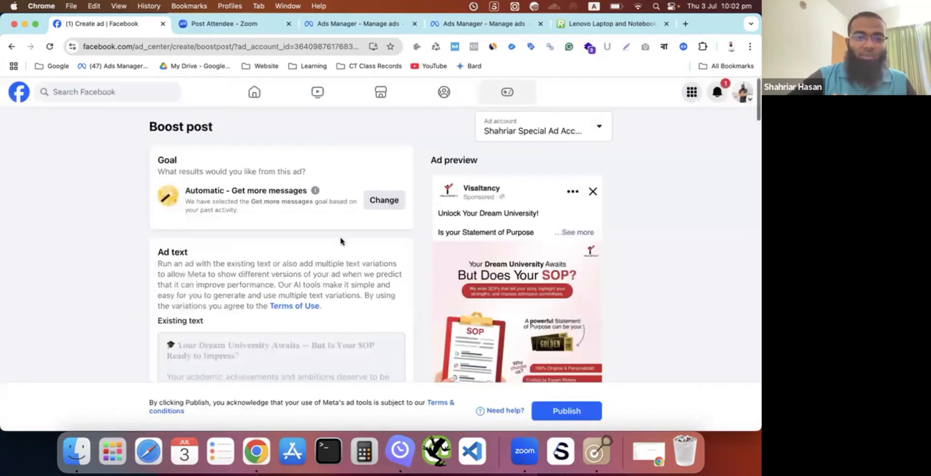
- Look through the boost form from the ad text and AI text variations to messaging, daily budget and placements
scroll(342, 243, "down", 3)
scroll(341, 241, "down", 10)
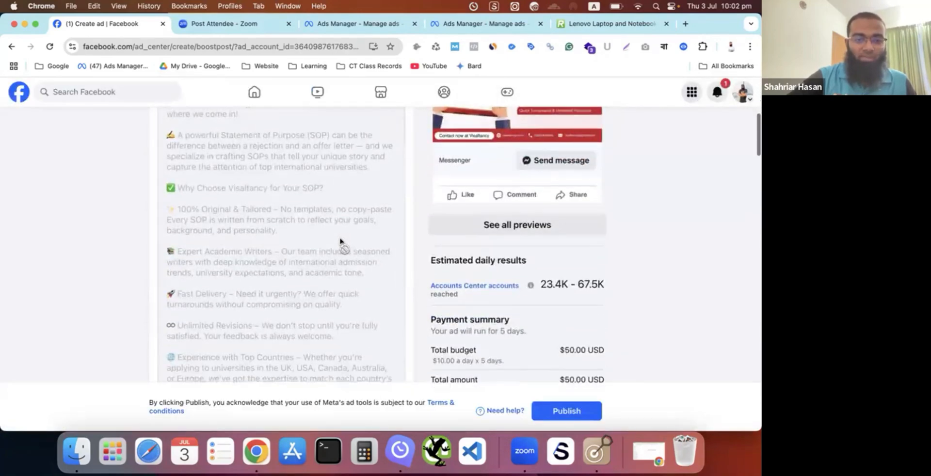
scroll(341, 239, "down", 10)
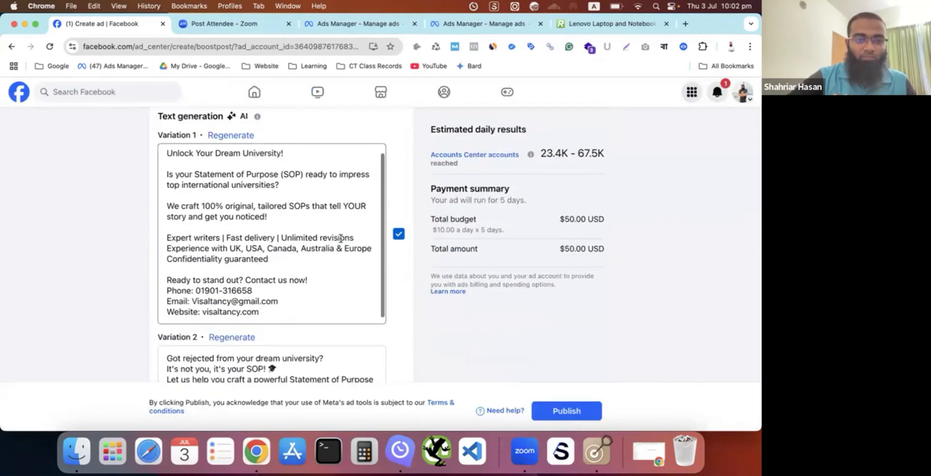
scroll(351, 253, "down", 10)
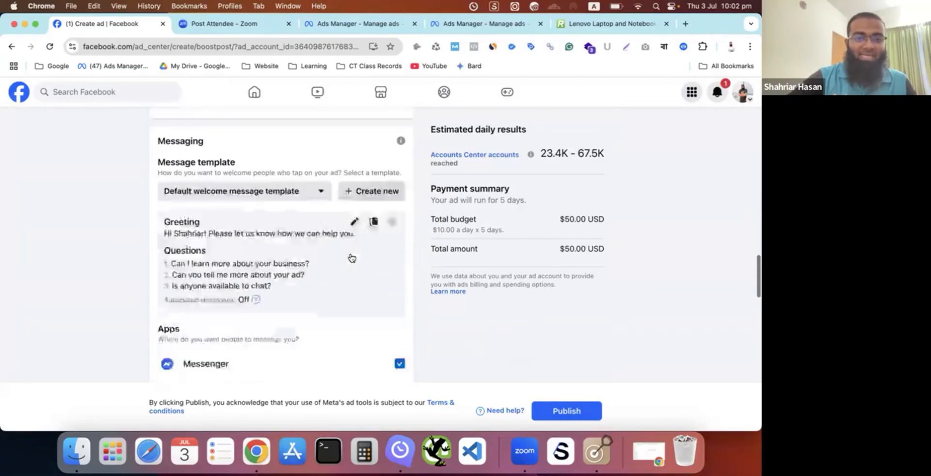
scroll(352, 257, "down", 20)
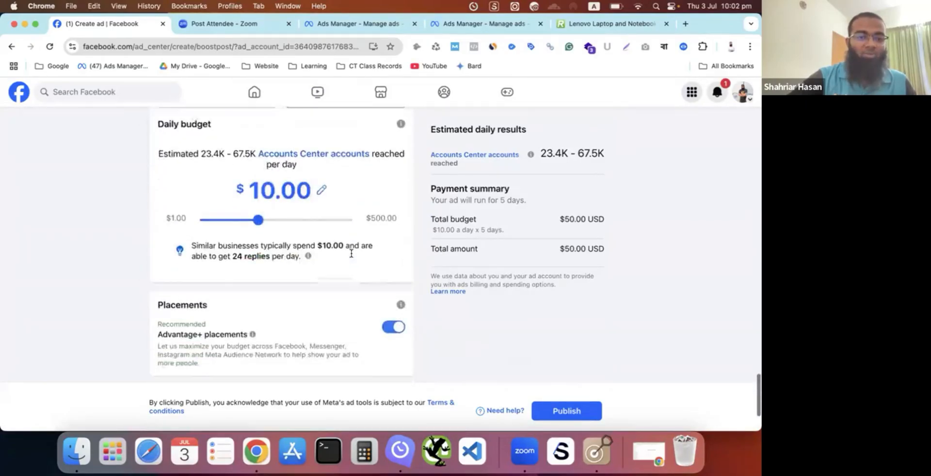
scroll(352, 257, "down", 2)
- Examine the boost's audience details, special ad category, messaging apps, placements and payment method
scroll(351, 256, "up", 4)
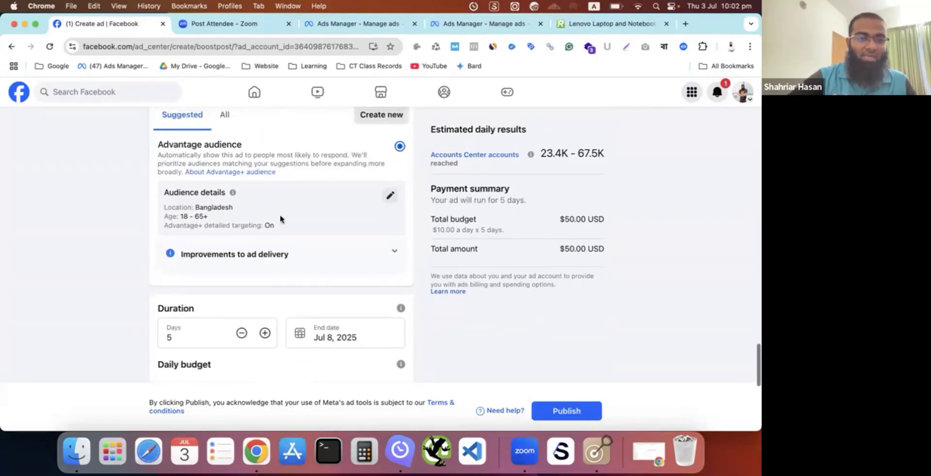
scroll(297, 203, "up", 5)
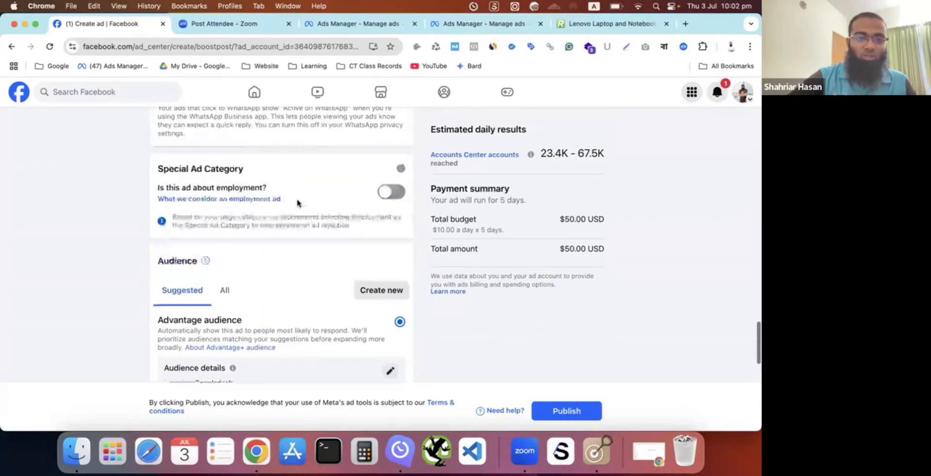
scroll(297, 204, "up", 5)
scroll(297, 201, "down", 10)
scroll(295, 203, "up", 5)
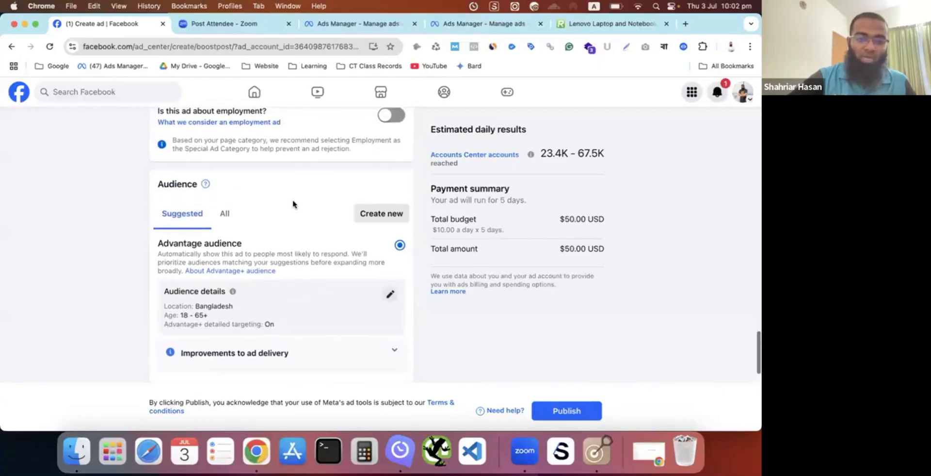
scroll(266, 248, "up", 10)
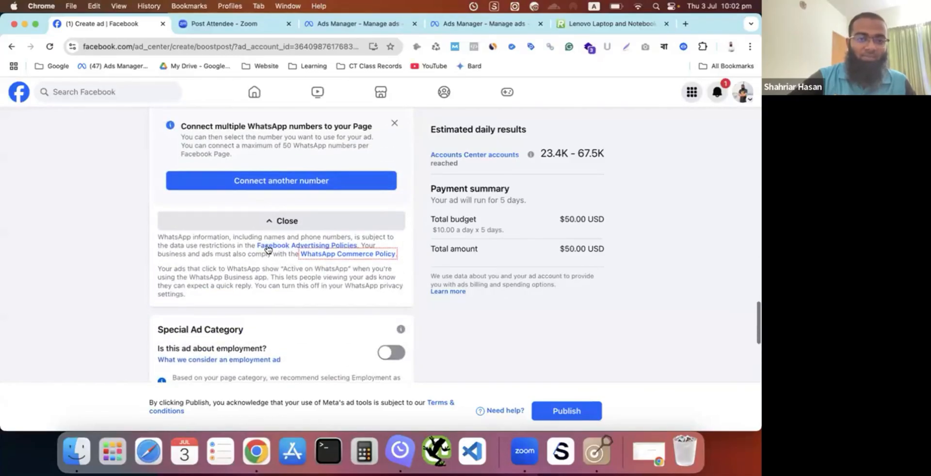
scroll(269, 242, "up", 9)
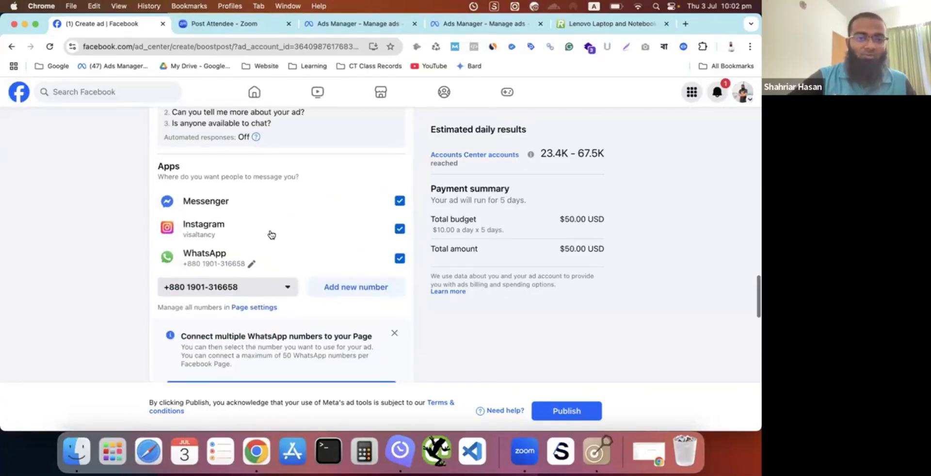
scroll(271, 234, "up", 1)
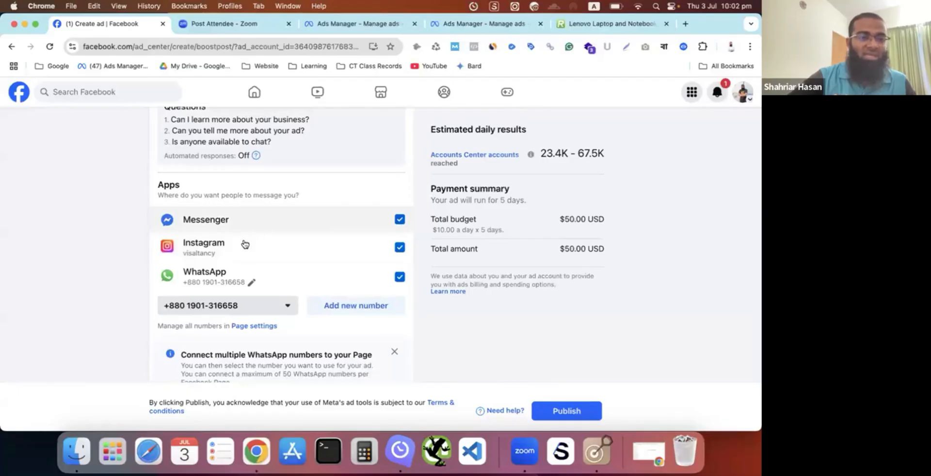
scroll(270, 277, "down", 6)
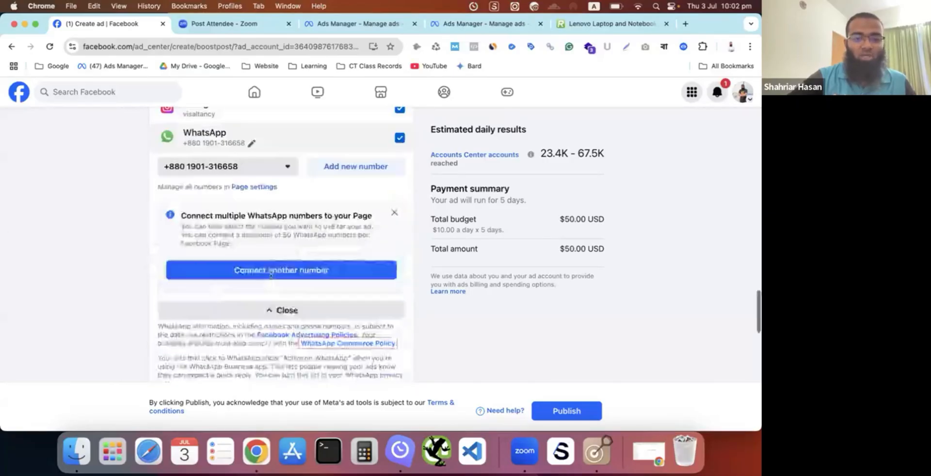
scroll(270, 275, "down", 20)
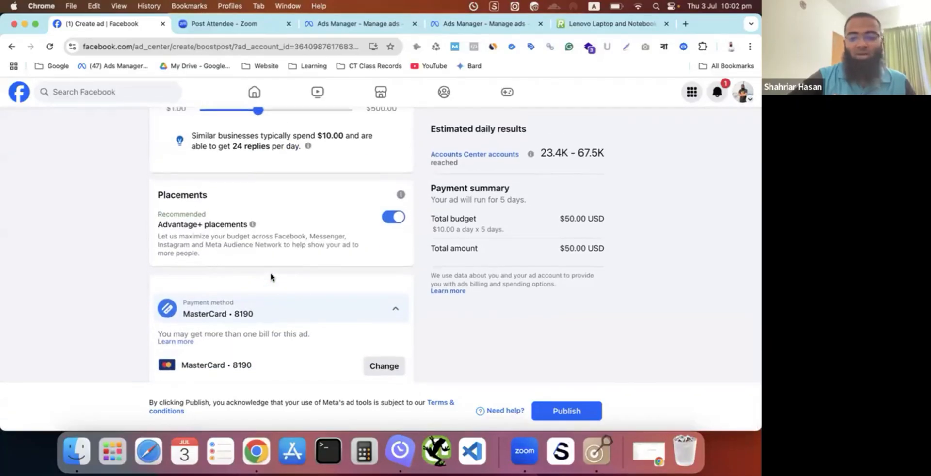
scroll(271, 277, "up", 20)
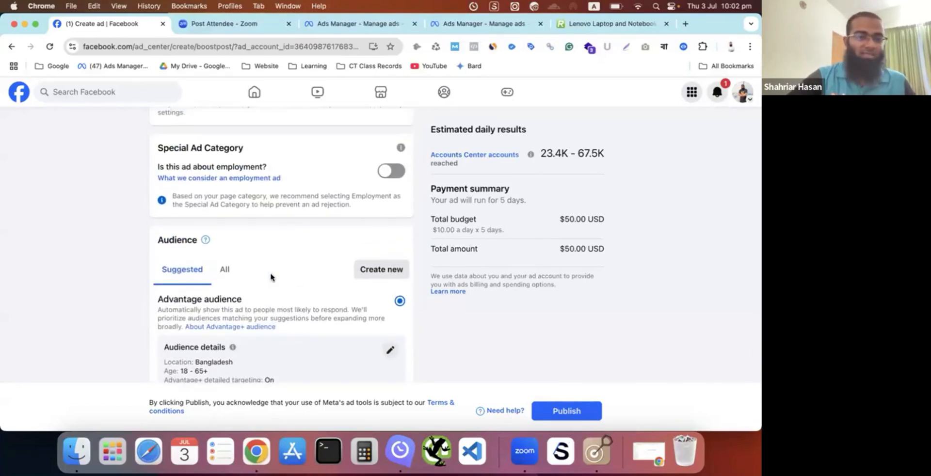
scroll(271, 277, "down", 20)
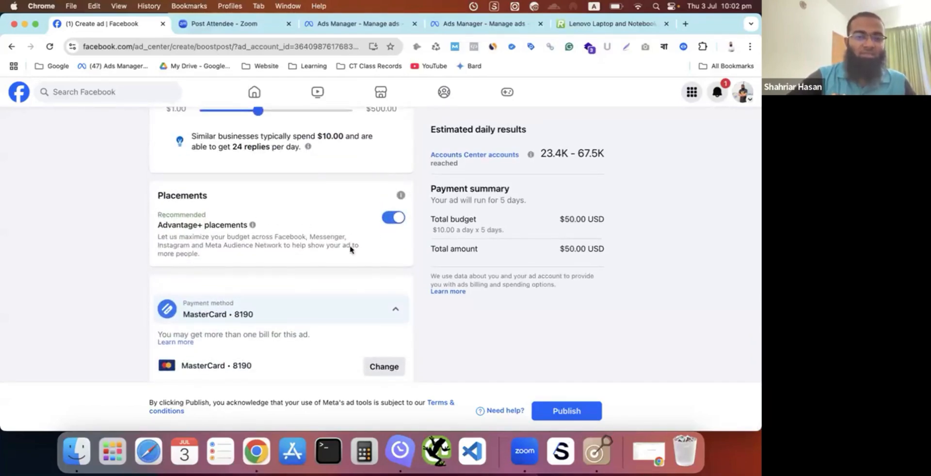
- Switch to the Engagement campaign draft in Ads Manager and review its objectives, Advantage+ Campaign Budget and A/B test settings
left_click(341, 25)
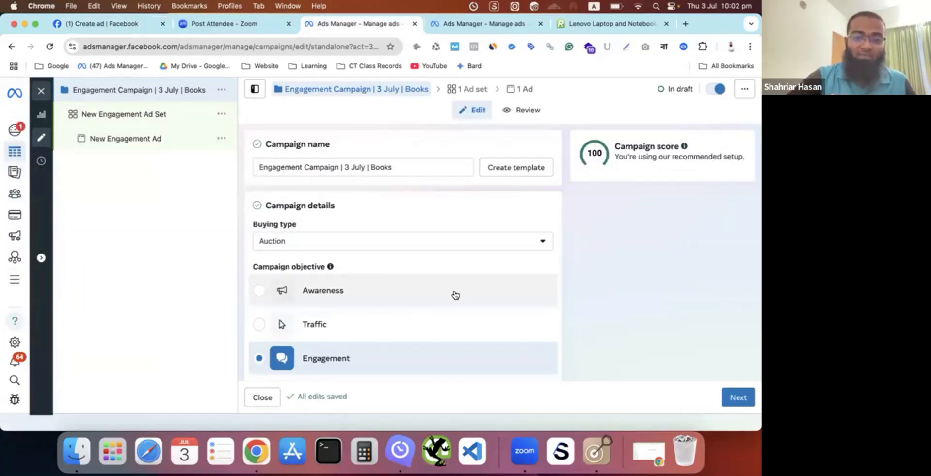
scroll(474, 229, "down", 5)
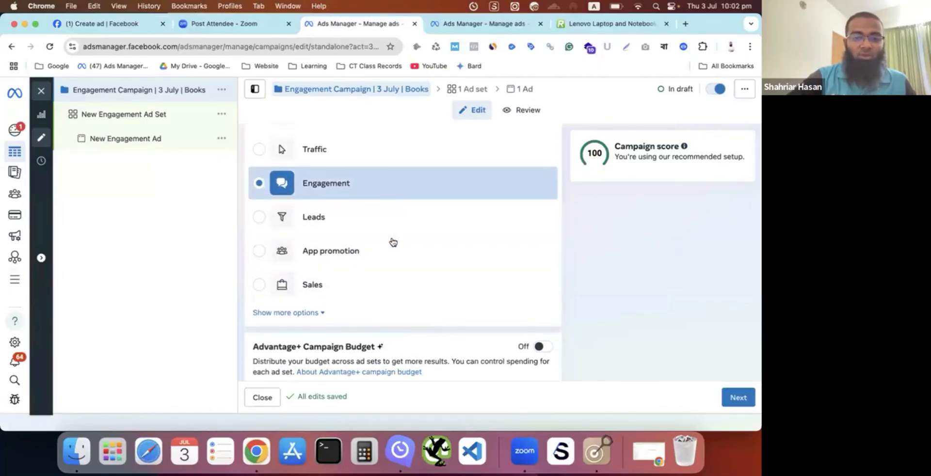
scroll(392, 249, "down", 1)
scroll(393, 249, "down", 4)
scroll(392, 246, "up", 2)
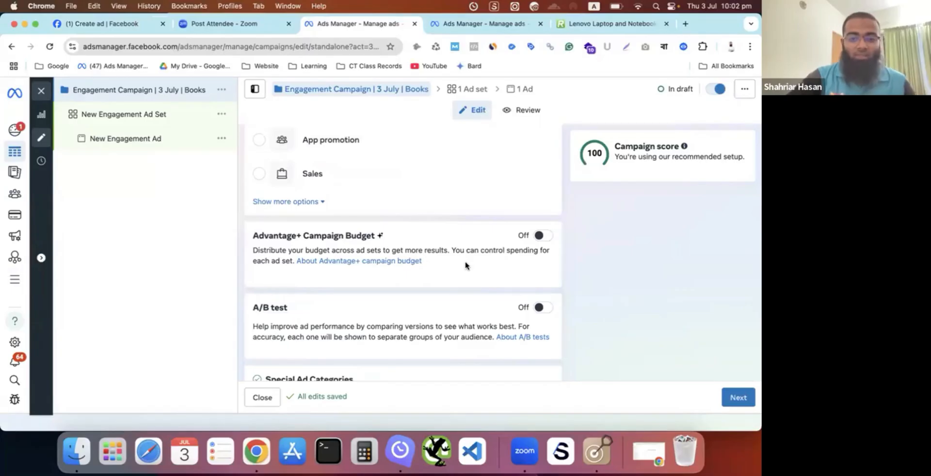
- Review the Advantage+ Campaign Budget section, switching it on to show its daily budget and bid strategy options and off again
scroll(465, 264, "down", 1)
scroll(465, 261, "down", 1)
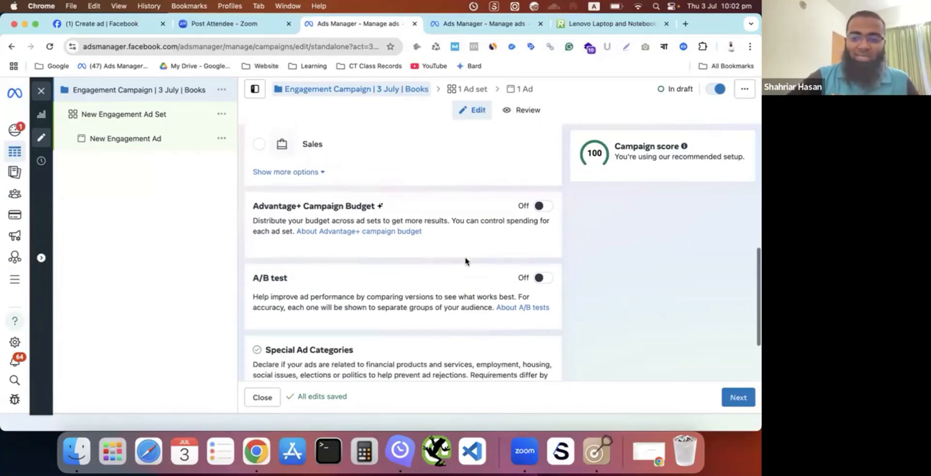
scroll(466, 261, "up", 2)
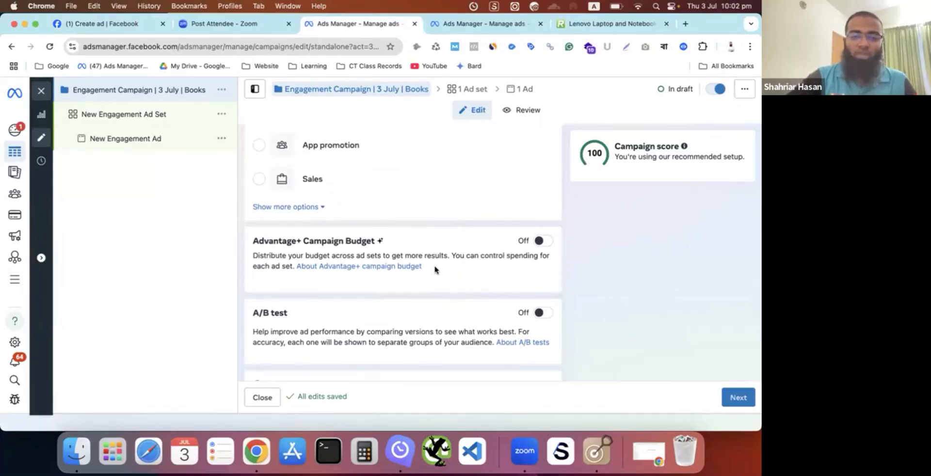
left_click_drag(442, 274, 254, 238)
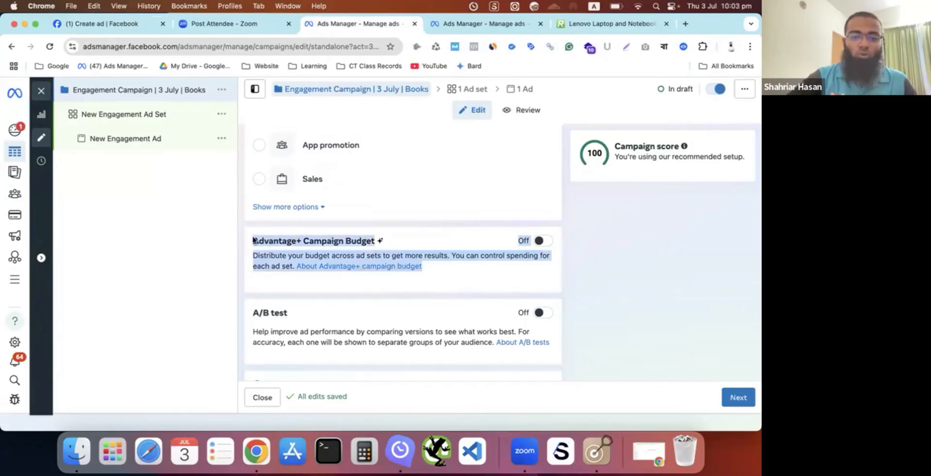
left_click(216, 266)
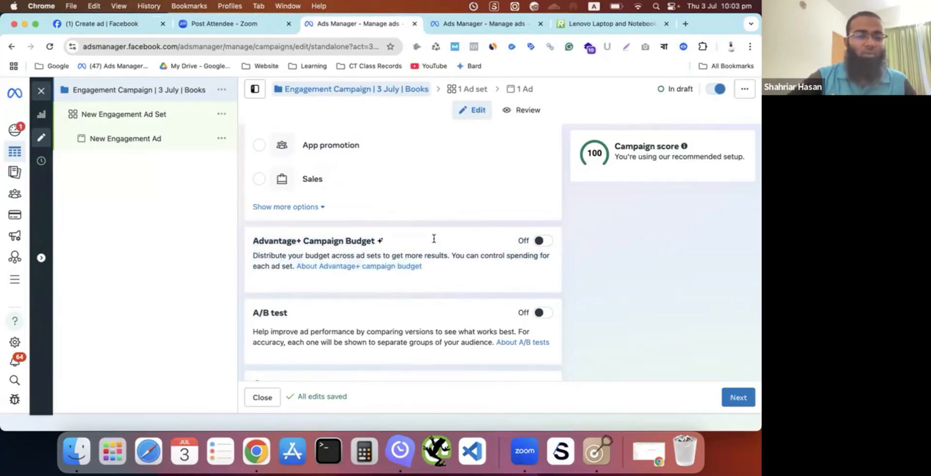
scroll(435, 248, "down", 1)
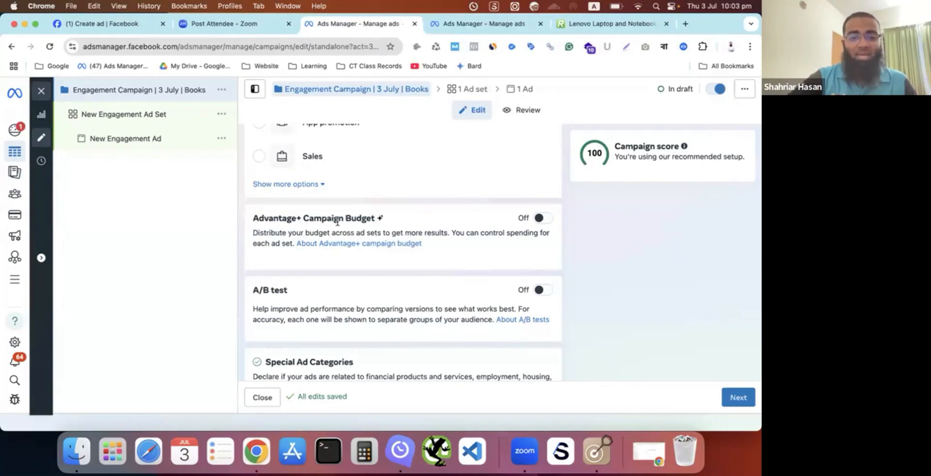
left_click(542, 219)
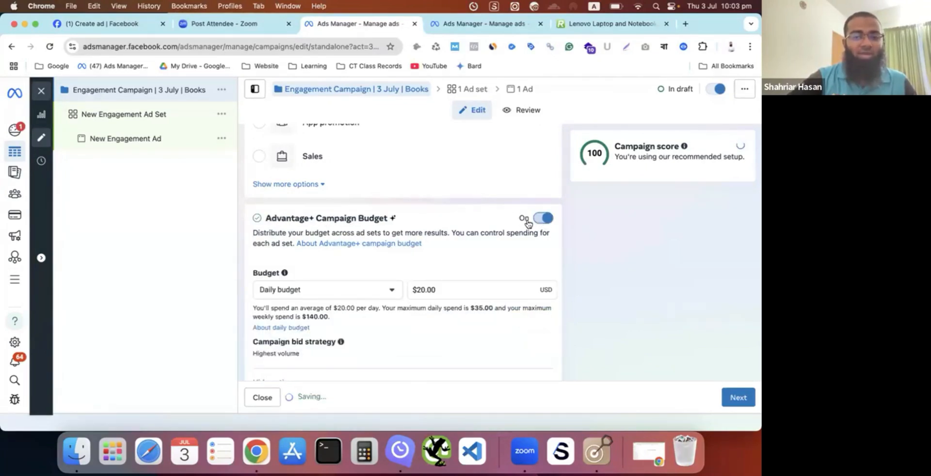
left_click(539, 219)
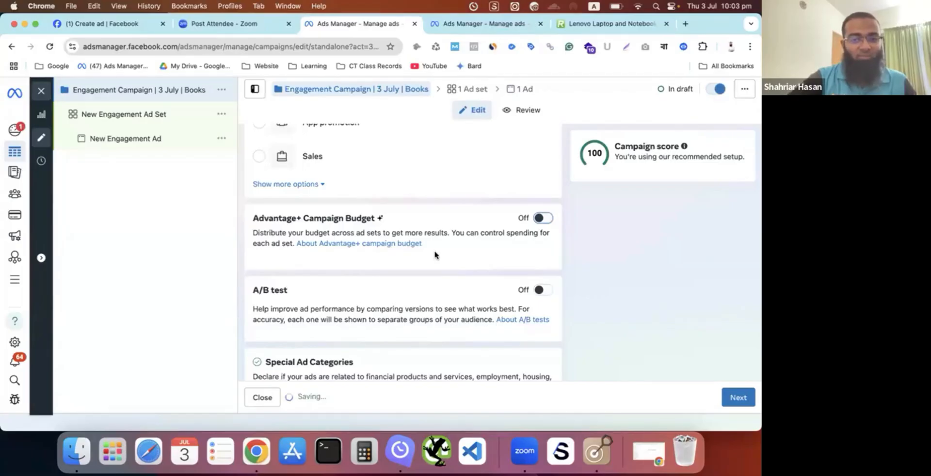
- Look over the A/B test section and twice switch Advantage+ Campaign Budget on and back off to demonstrate its budget fields
scroll(435, 255, "down", 1)
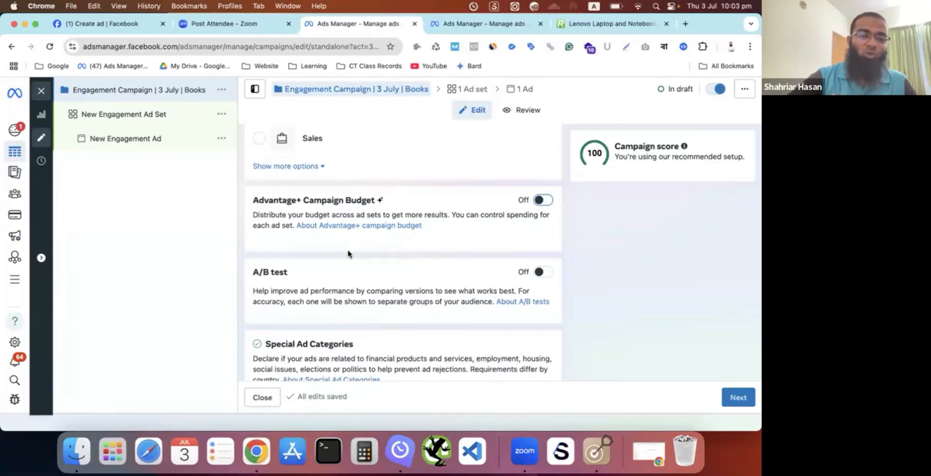
scroll(348, 253, "down", 1)
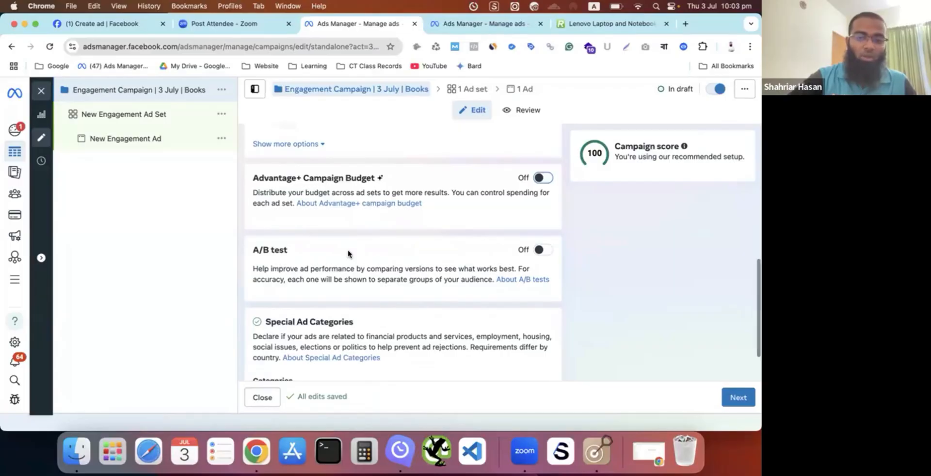
scroll(348, 253, "down", 1)
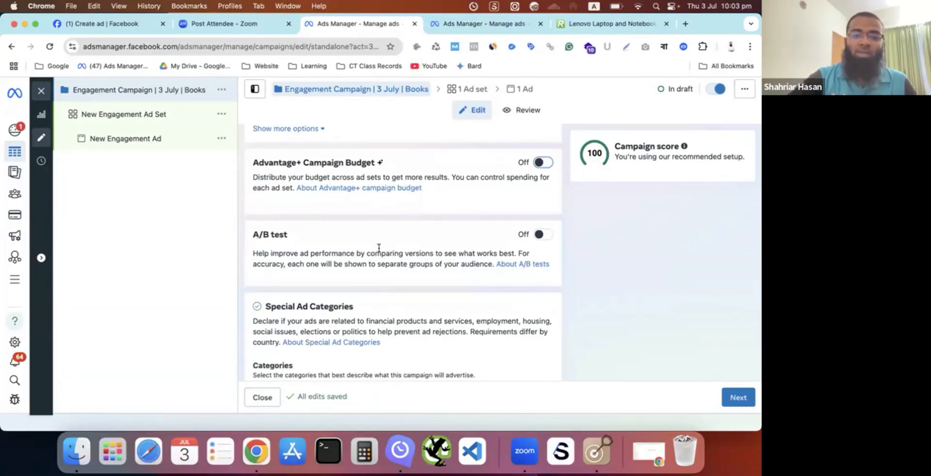
scroll(447, 264, "down", 1)
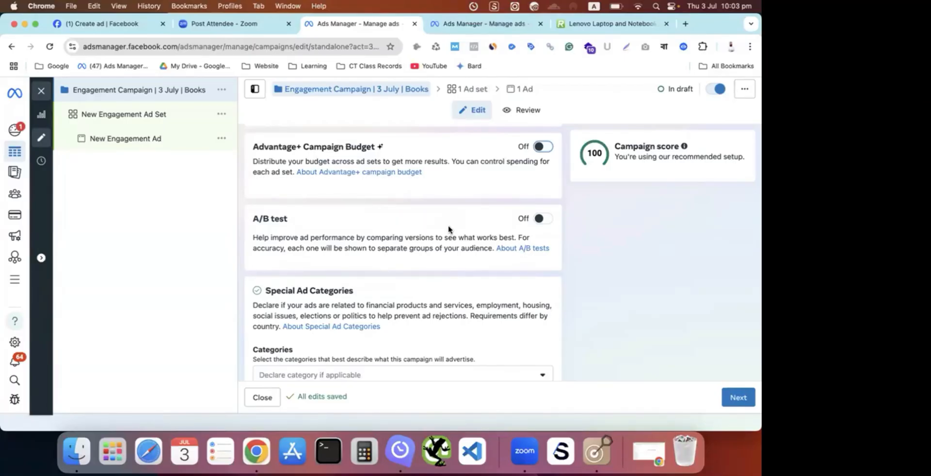
scroll(485, 224, "up", 3)
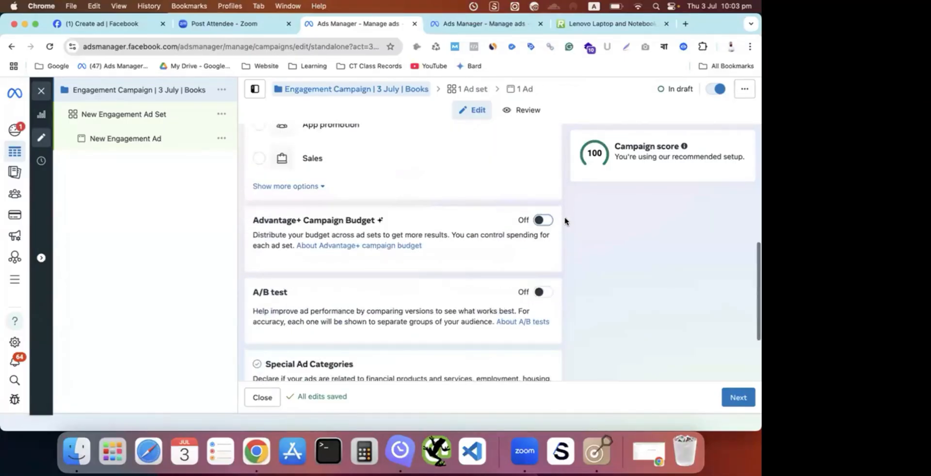
left_click(543, 218)
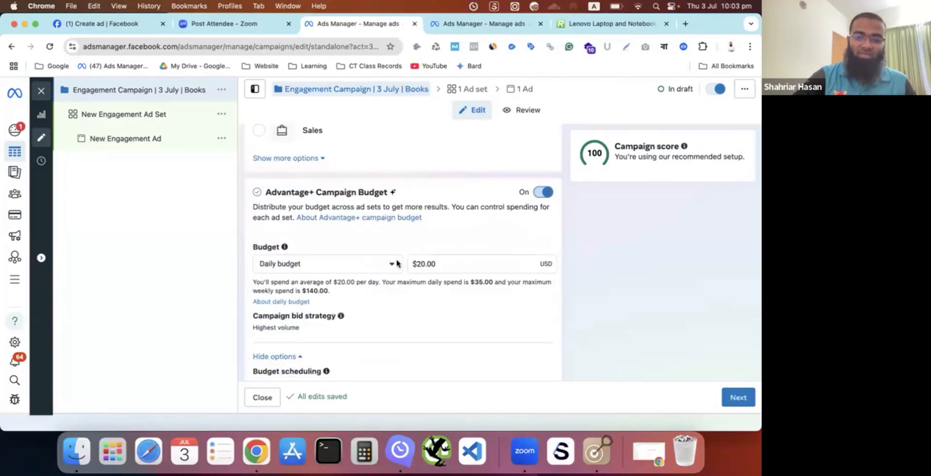
left_click(539, 192)
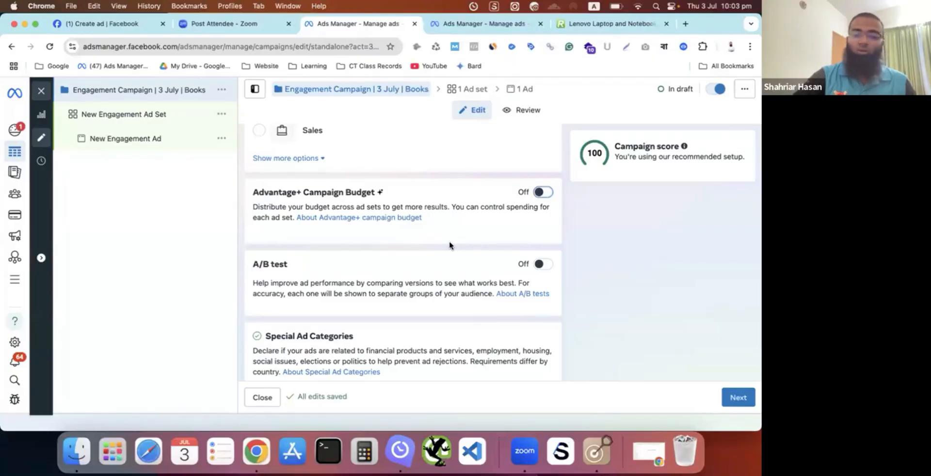
scroll(449, 241, "down", 1)
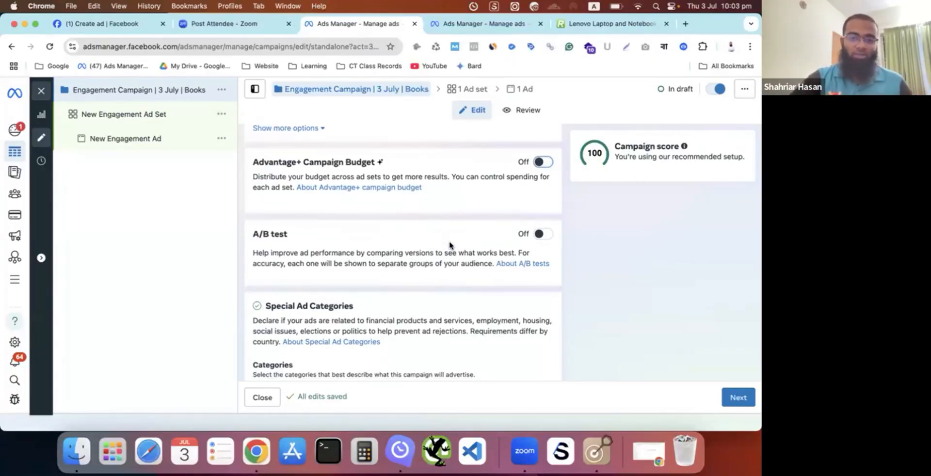
left_click(543, 162)
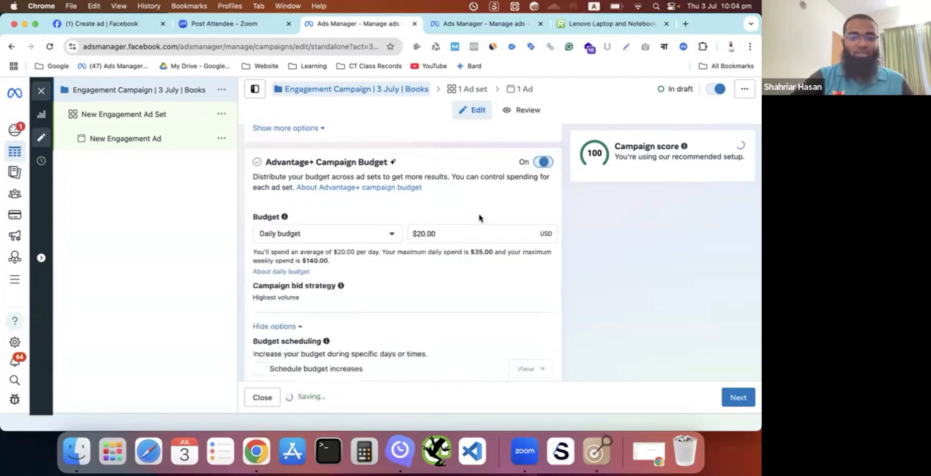
left_click(543, 162)
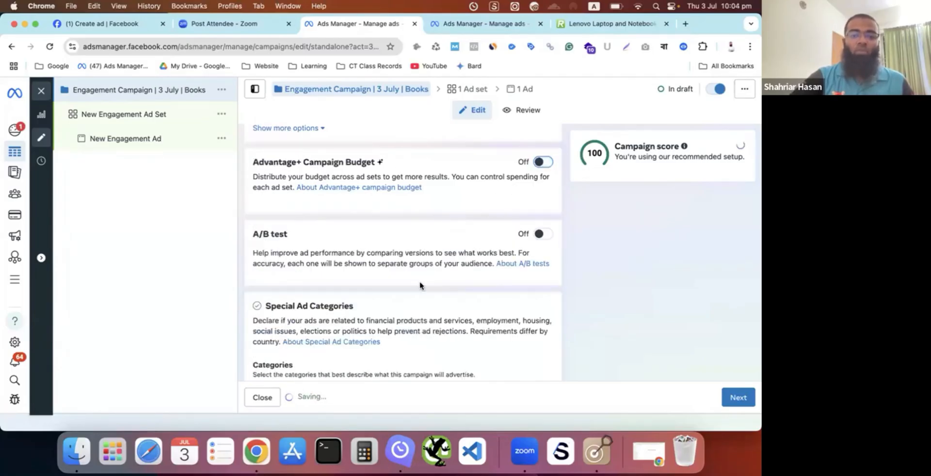
- Examine the special ad category choices from Financial products and services to Social issues, elections or politics, and close them without declaring any
scroll(420, 285, "down", 1)
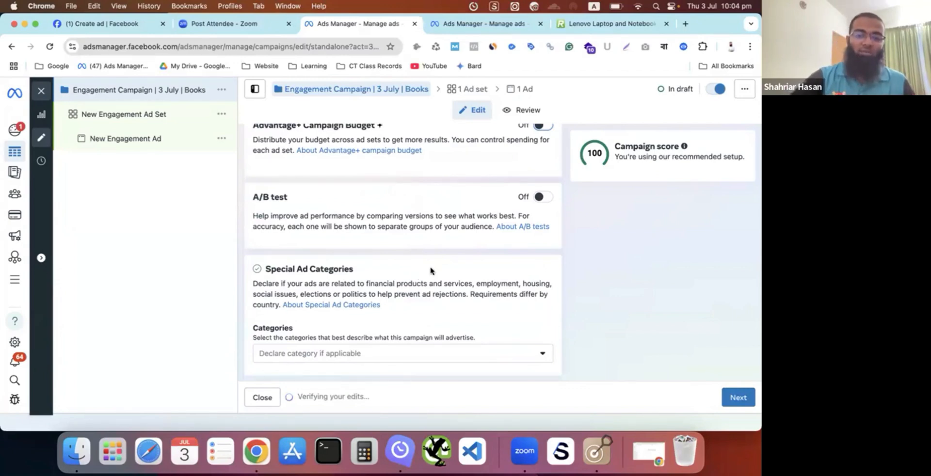
scroll(388, 267, "down", 1)
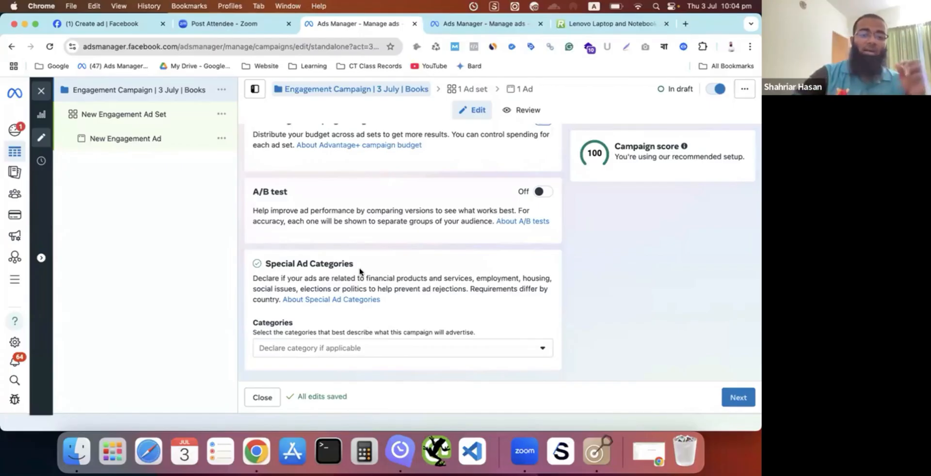
left_click(396, 356)
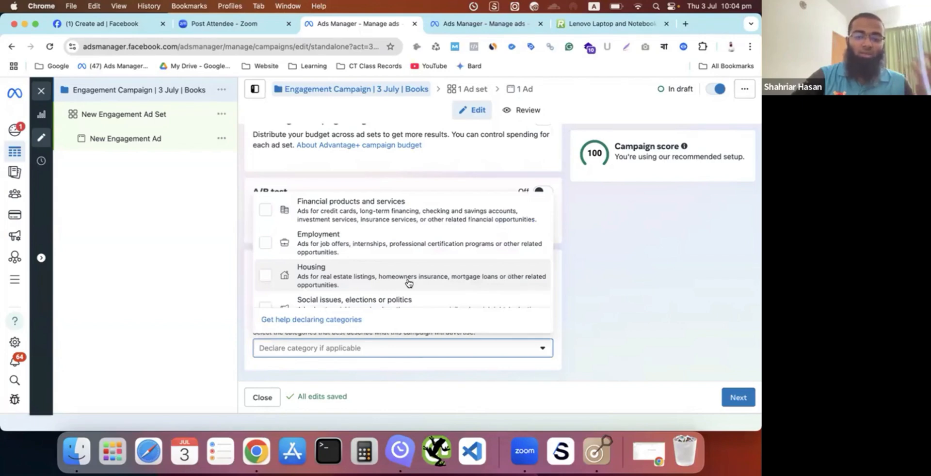
scroll(409, 283, "down", 1)
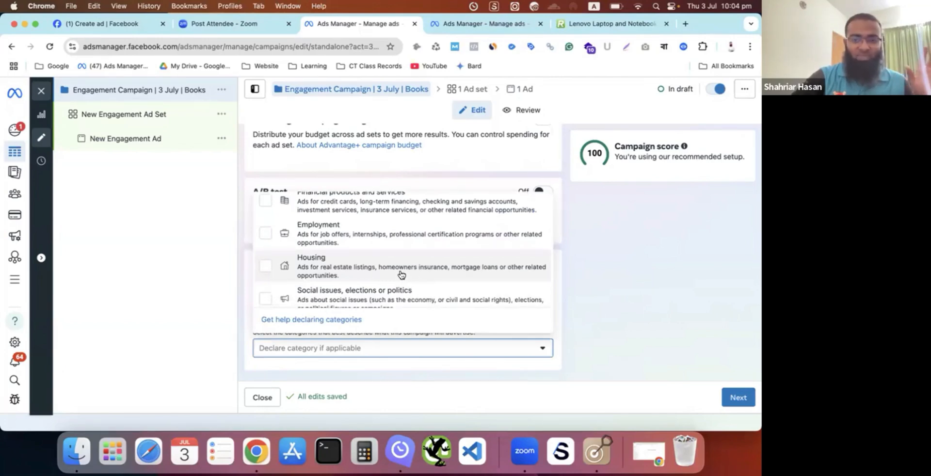
scroll(401, 274, "down", 3)
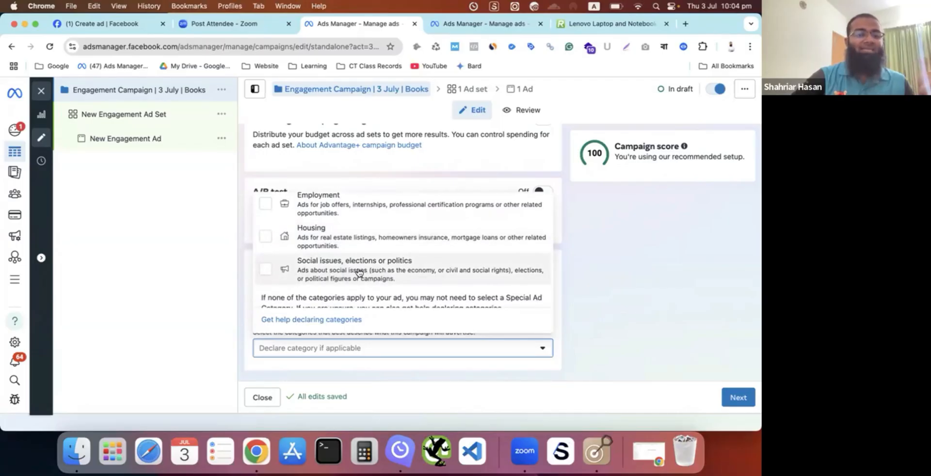
scroll(359, 273, "up", 4)
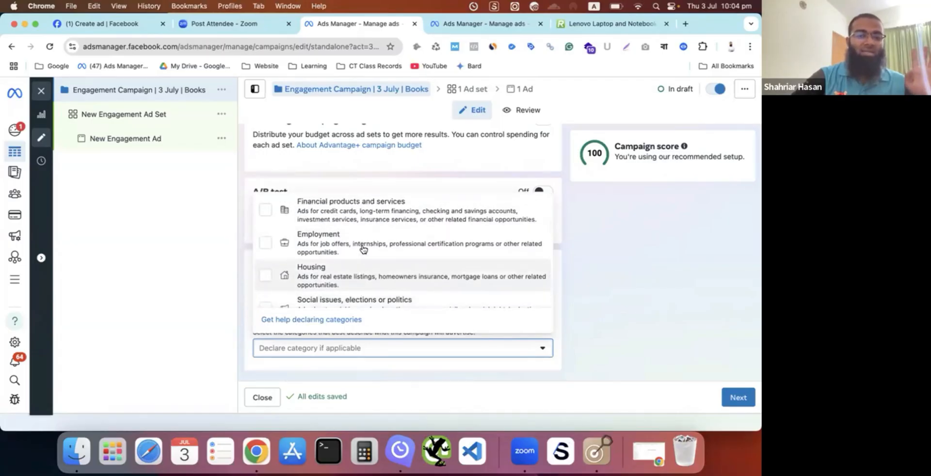
scroll(363, 249, "down", 3)
scroll(364, 249, "up", 3)
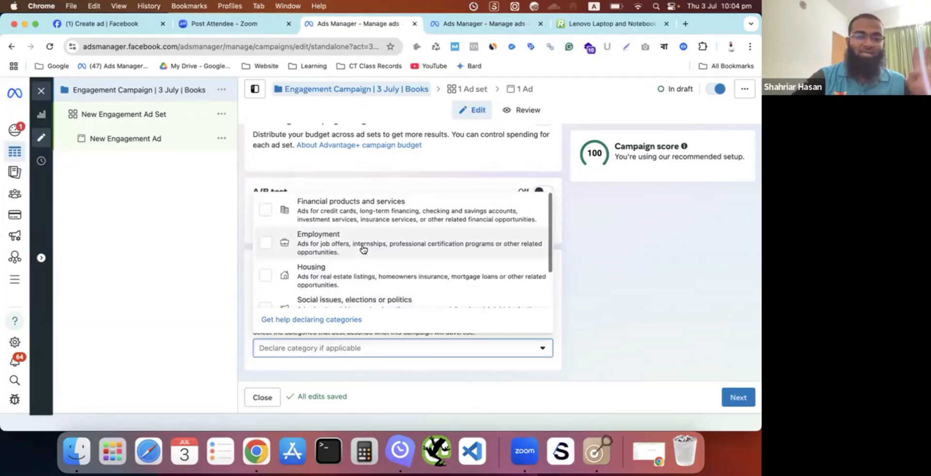
scroll(381, 219, "down", 2)
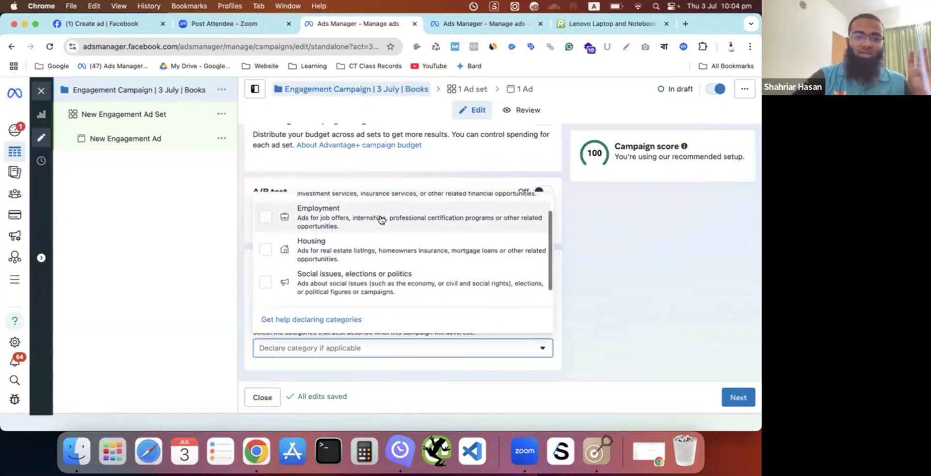
scroll(381, 219, "down", 1)
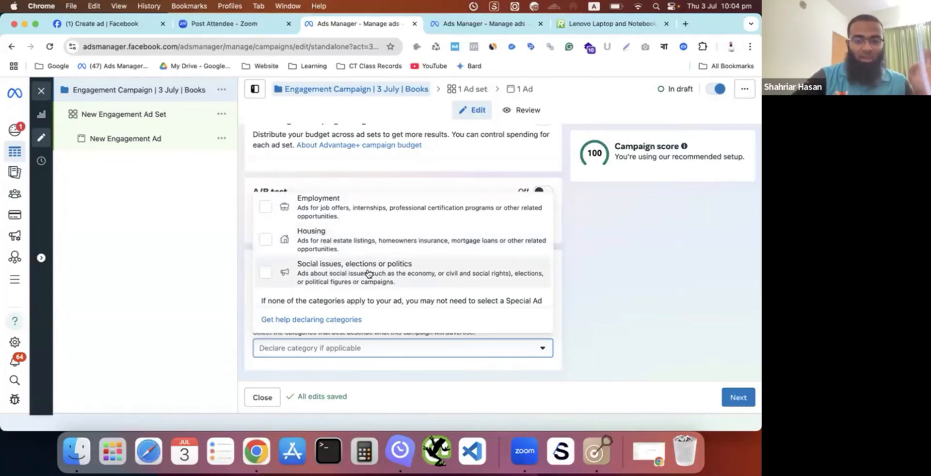
scroll(369, 273, "up", 1)
left_click(588, 267)
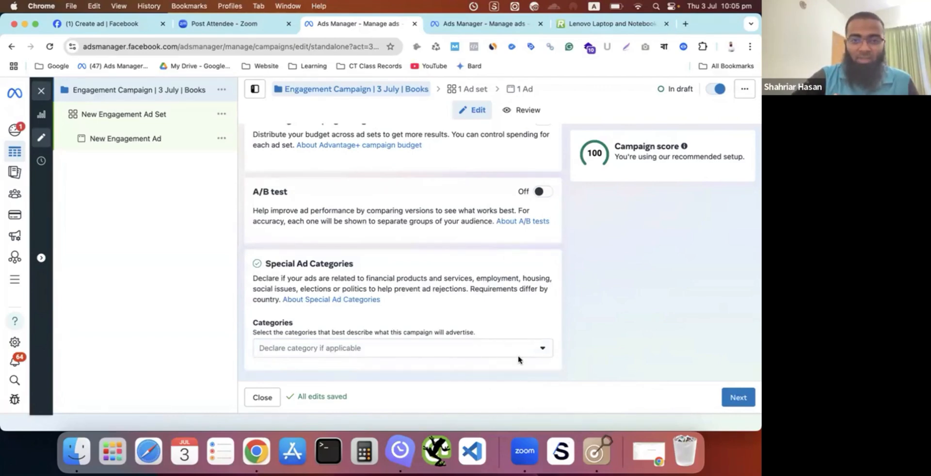
- Proceed to the ad set level and rename the ad set as Ad Set - Mass Audience
scroll(519, 357, "up", 5)
scroll(688, 408, "down", 3)
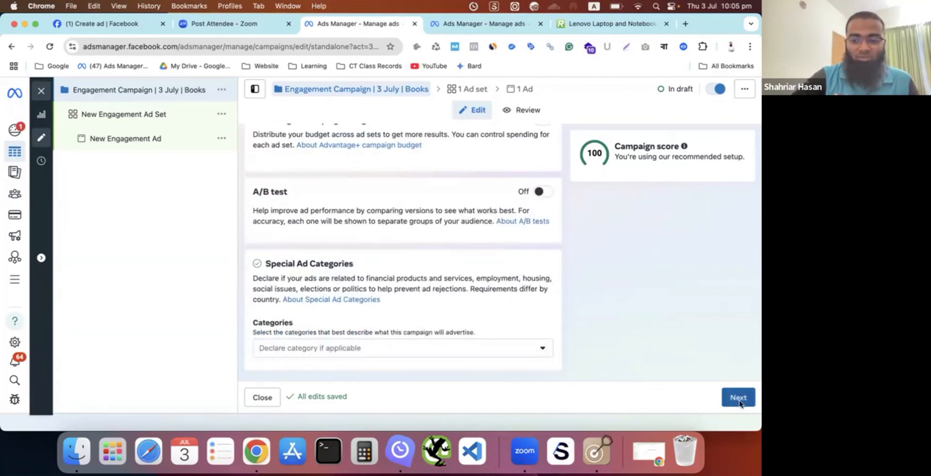
left_click(739, 397)
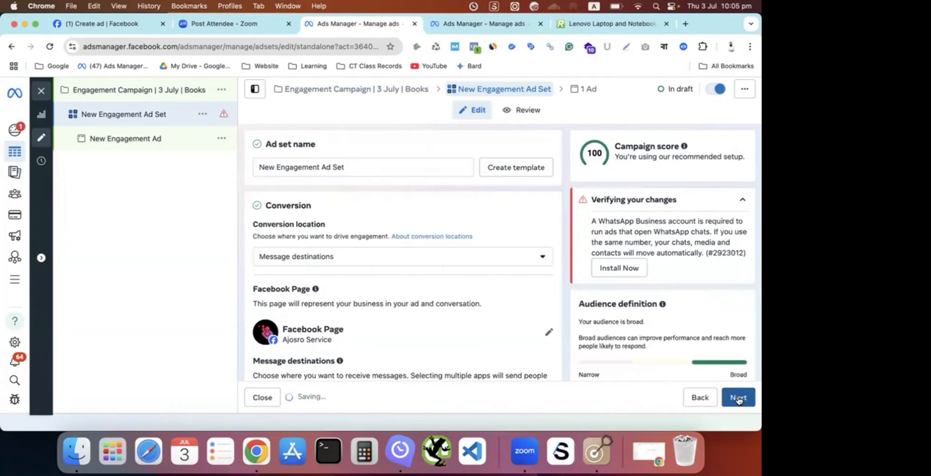
left_click(320, 167)
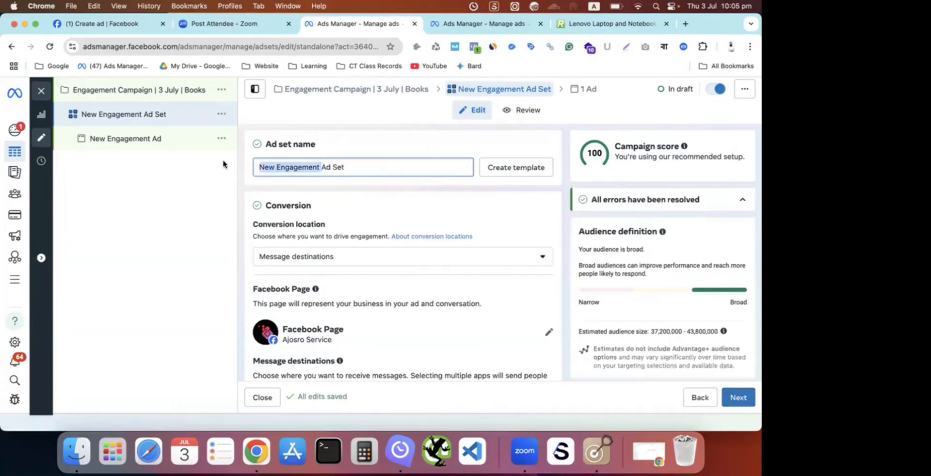
key("super+shift+Left")
key("BackSpace")
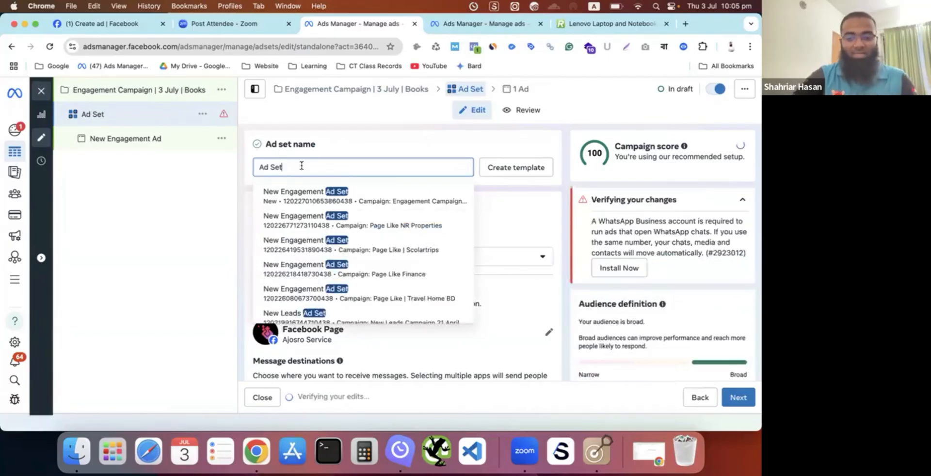
type("-")
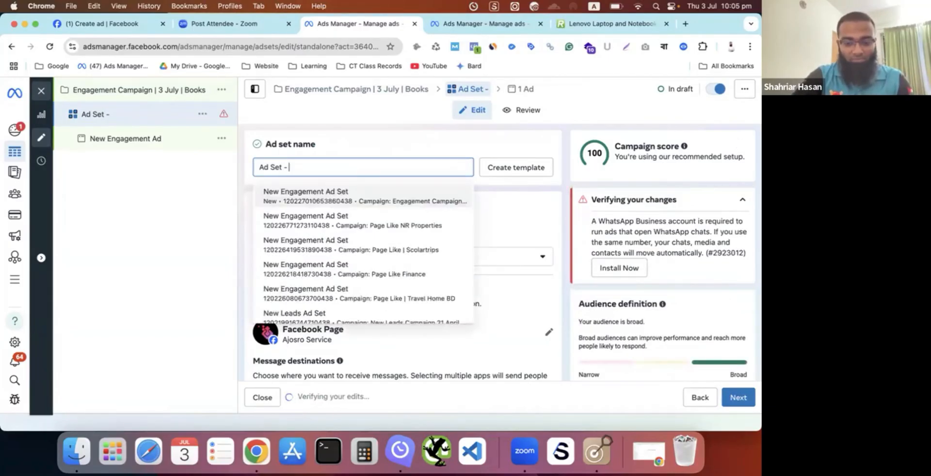
type(" Mass")
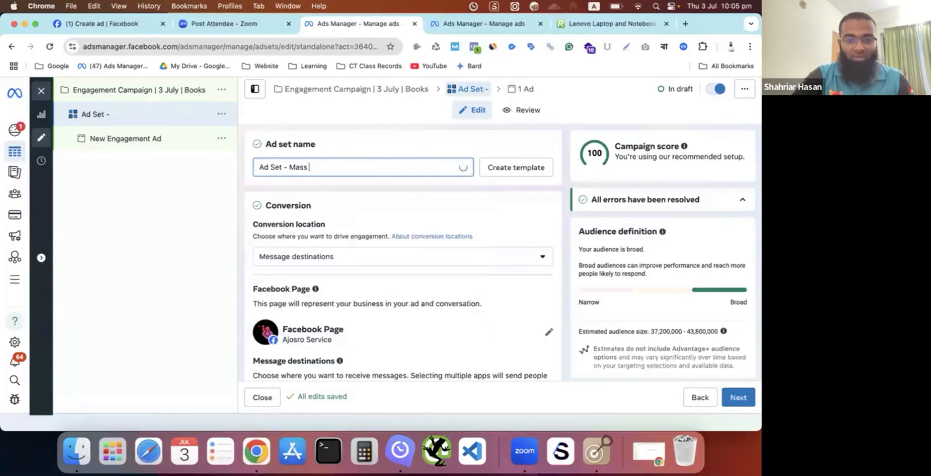
type(" Audience")
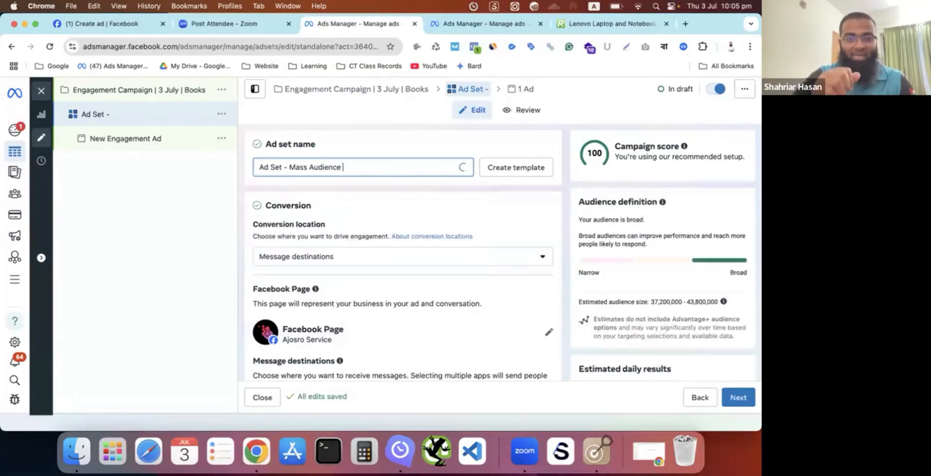
left_click(144, 237)
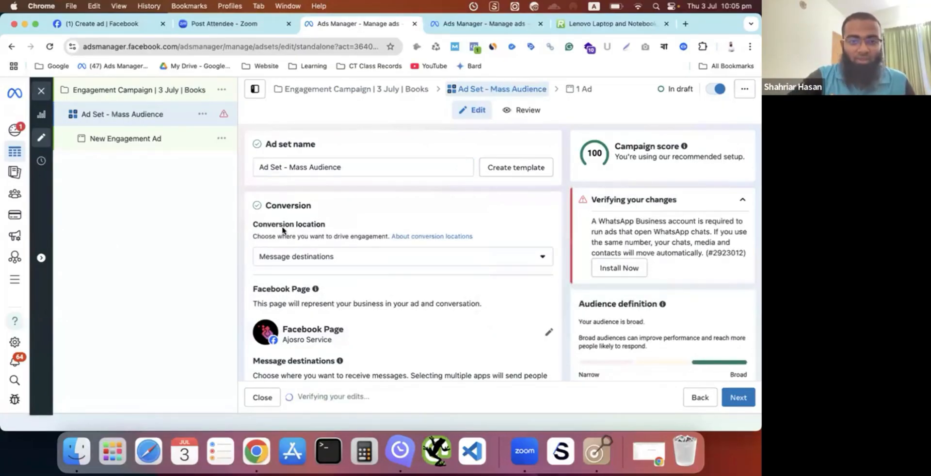
- Review the conversion location options from Message destinations to Facebook Page and set the ad set's conversion location to On your ad
scroll(408, 219, "down", 1)
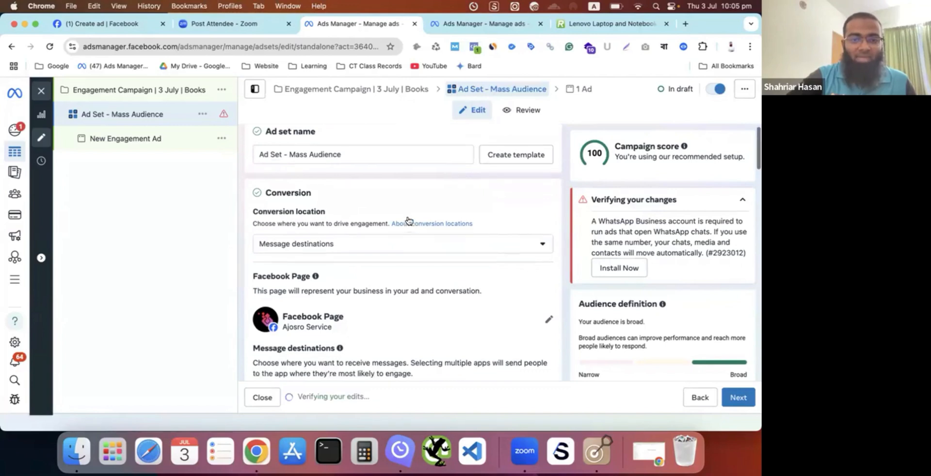
scroll(387, 229, "down", 1)
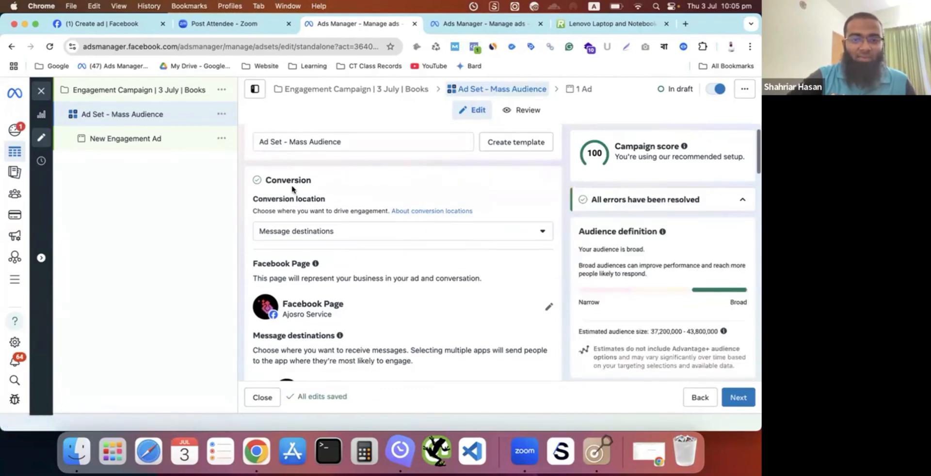
left_click(346, 235)
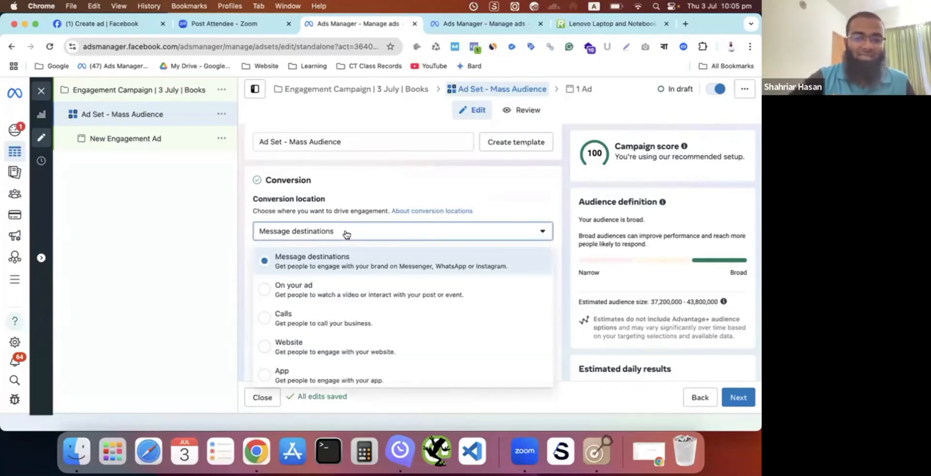
scroll(354, 265, "down", 1)
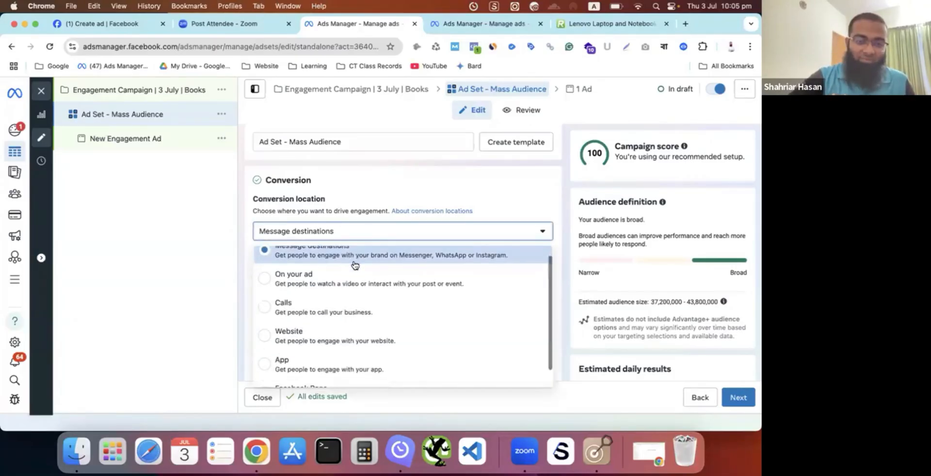
scroll(354, 265, "up", 1)
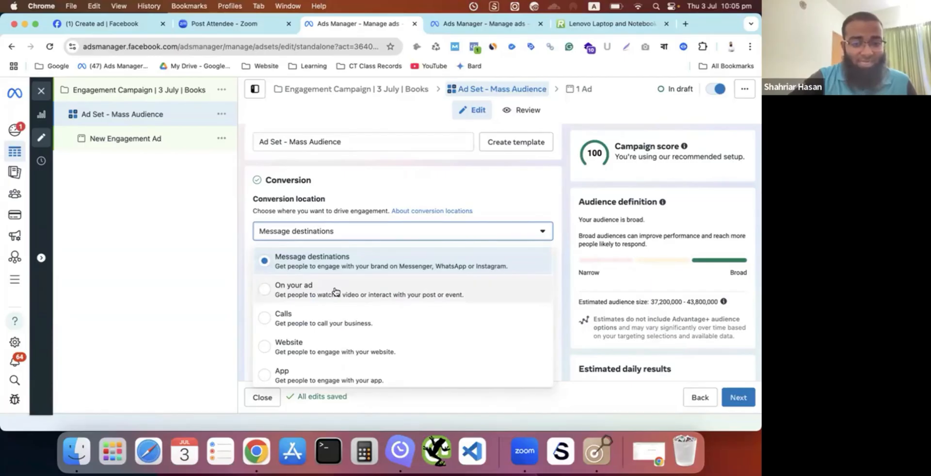
scroll(268, 288, "down", 1)
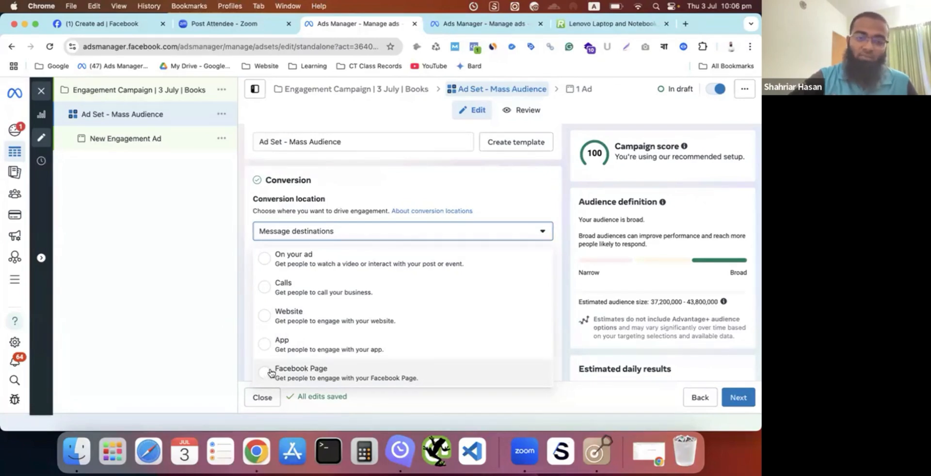
scroll(283, 347, "up", 2)
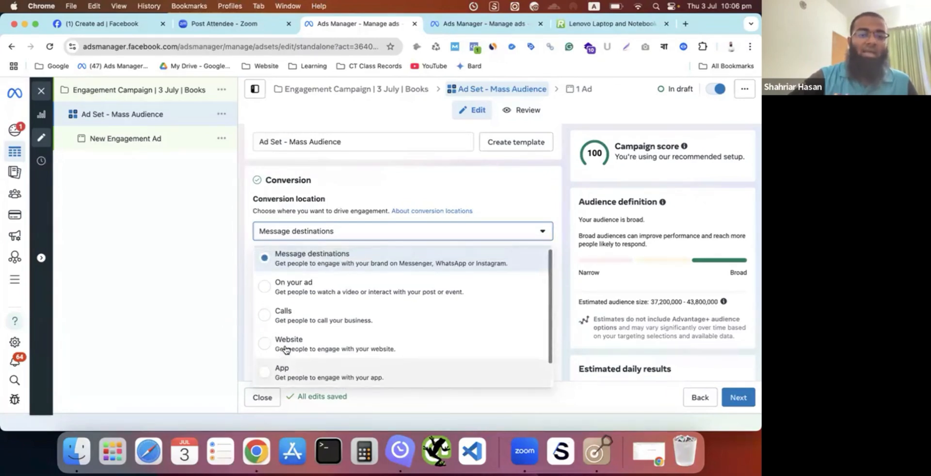
left_click(264, 290)
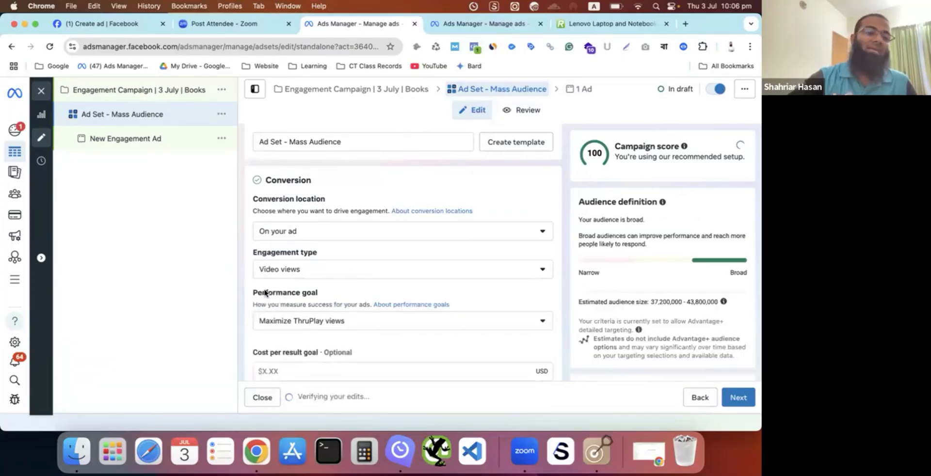
left_click(338, 236)
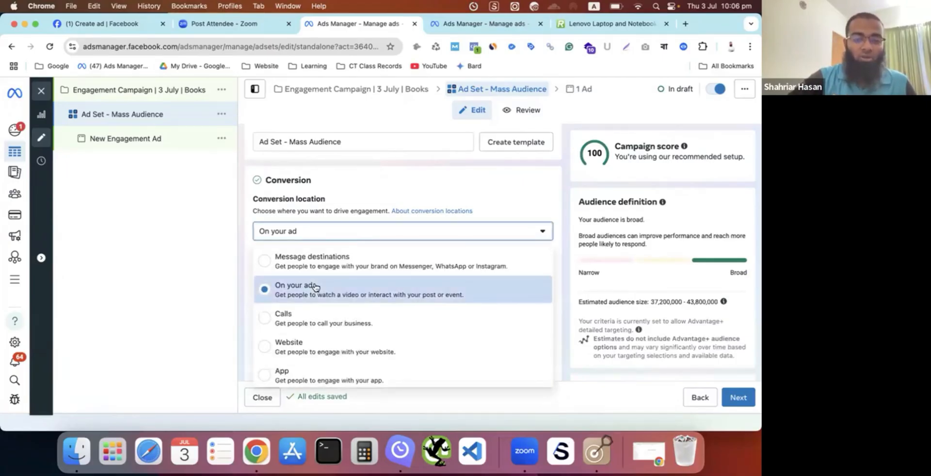
left_click(220, 260)
- Set the engagement type in the Conversion section to Post engagement
scroll(332, 278, "down", 2)
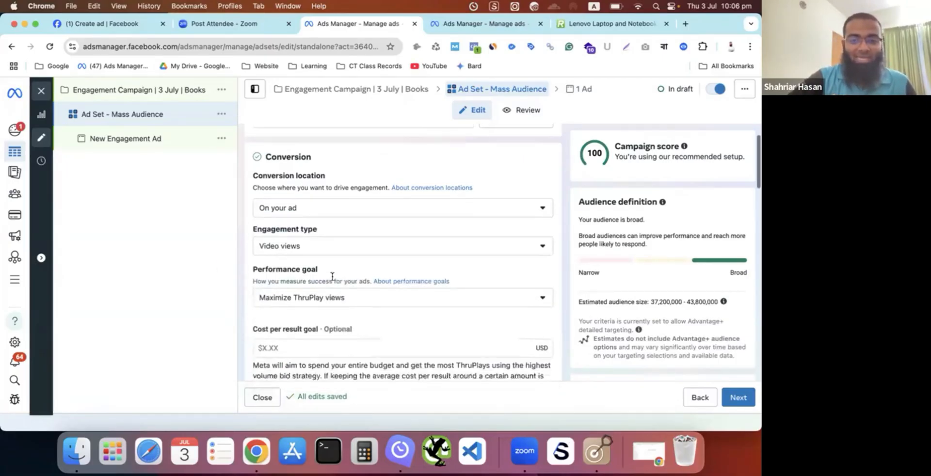
left_click(354, 242)
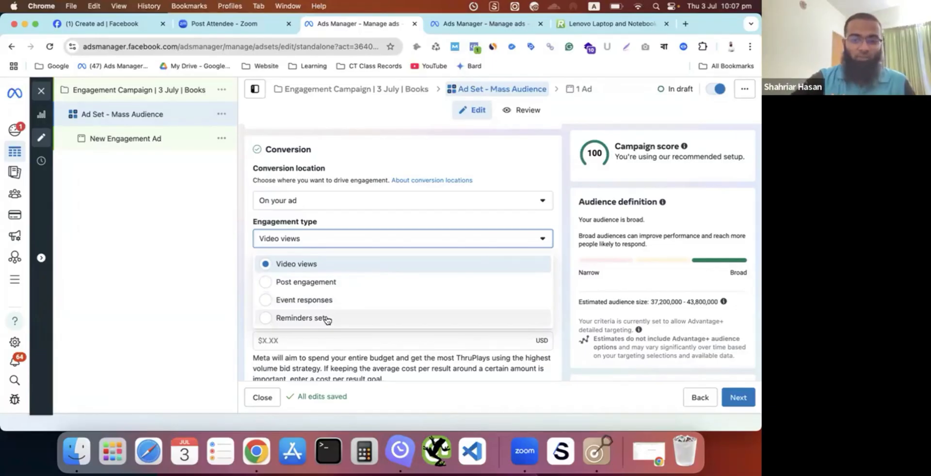
left_click(268, 285)
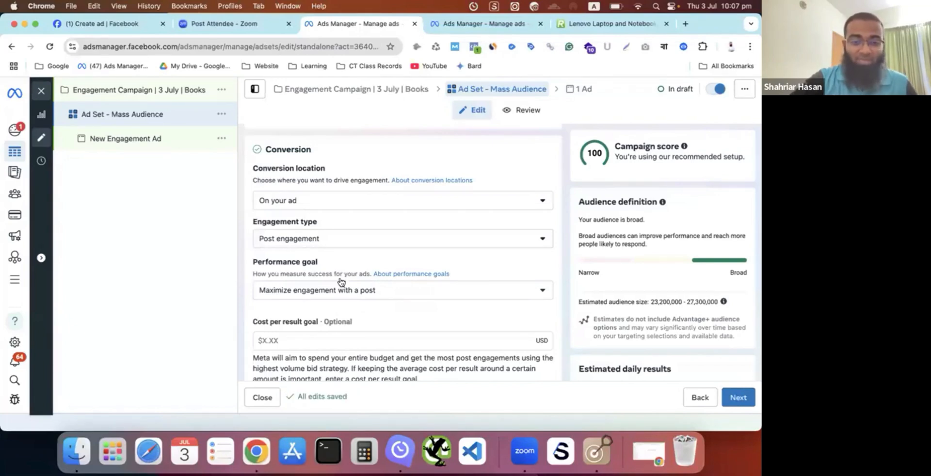
- Examine the performance goal choices for post engagement and revisit the conversion location options, closing both lists without changing the selections
scroll(339, 281, "down", 2)
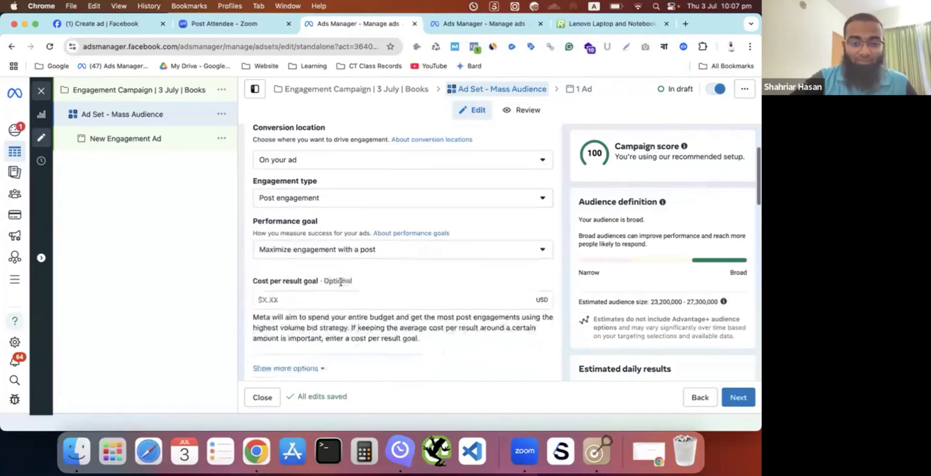
left_click(345, 256)
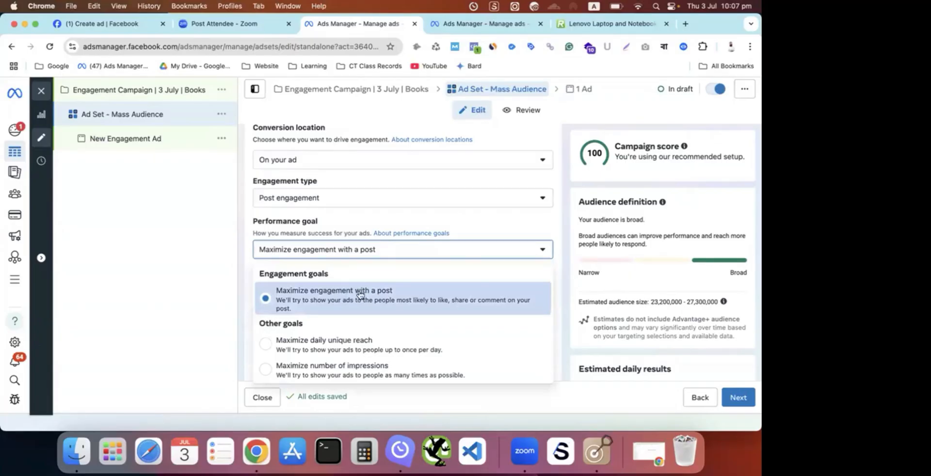
scroll(357, 297, "down", 1)
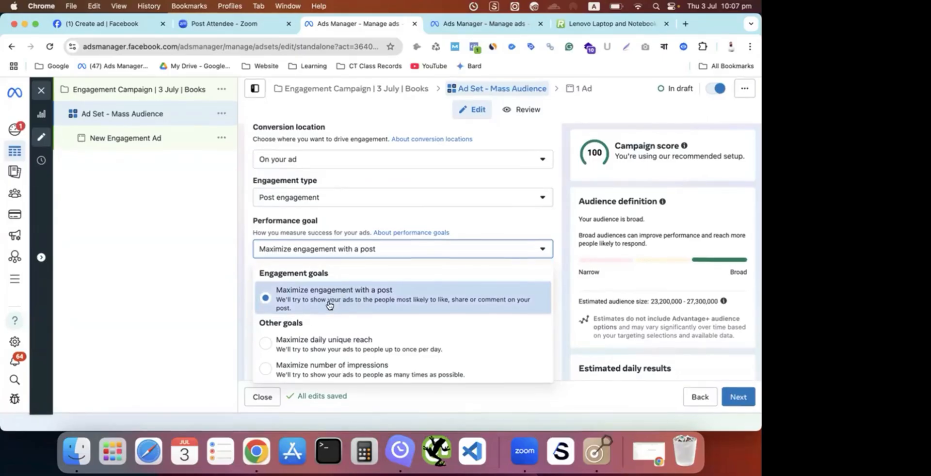
left_click(226, 277)
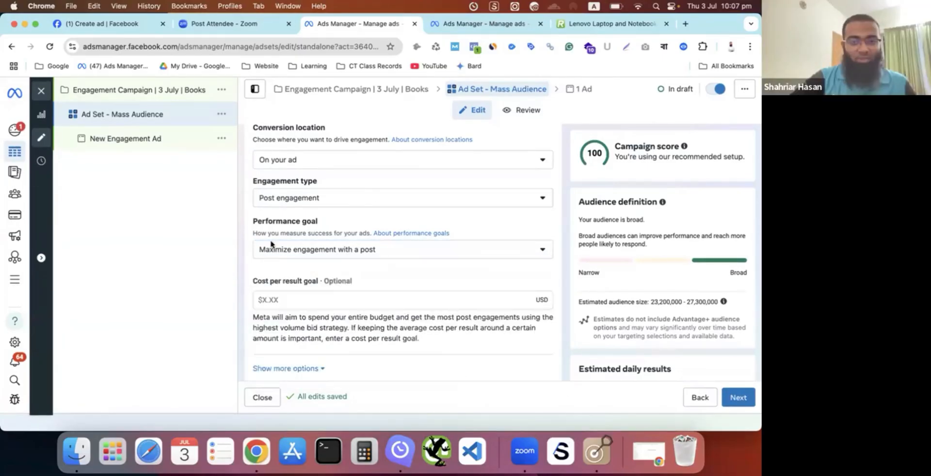
left_click(394, 164)
scroll(315, 301, "down", 2)
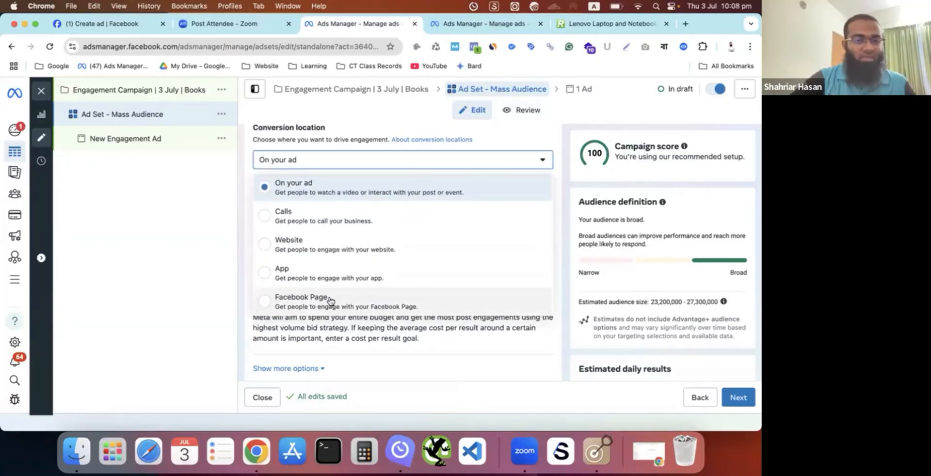
left_click(215, 275)
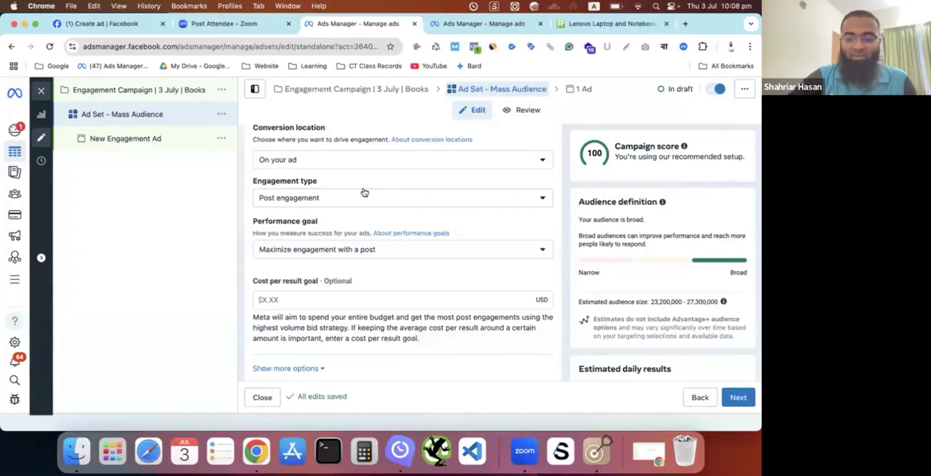
left_click(346, 245)
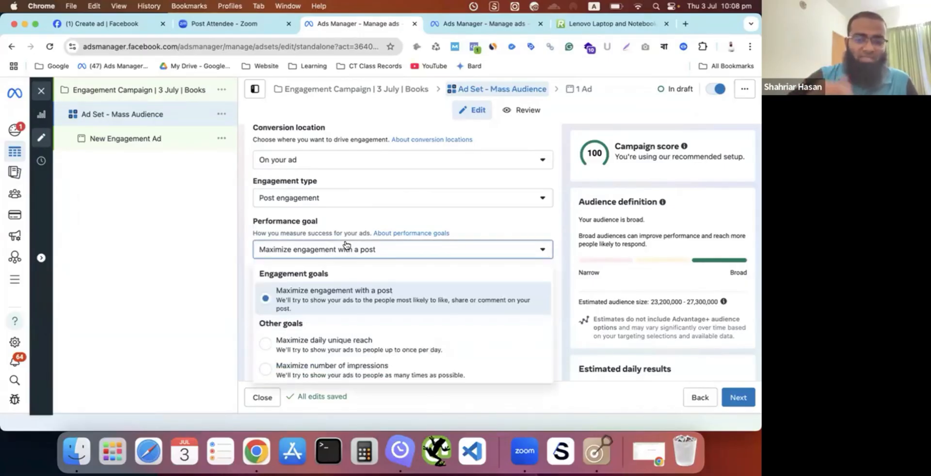
scroll(347, 245, "down", 2)
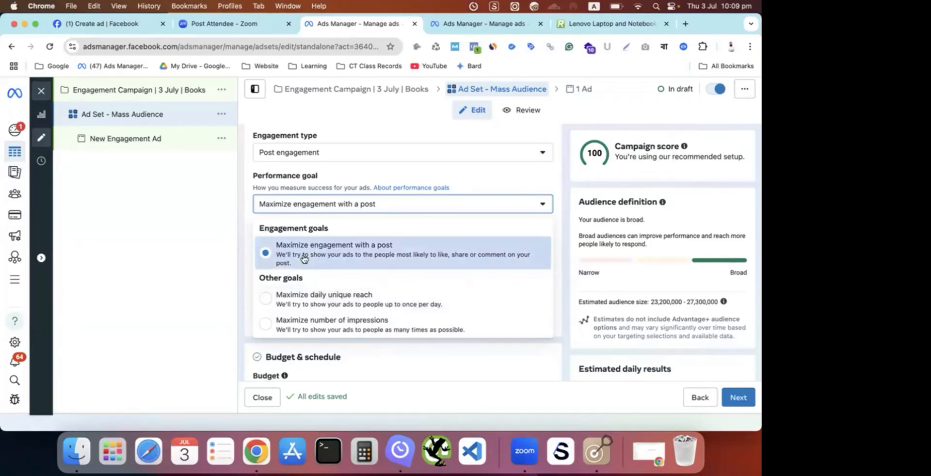
left_click(202, 305)
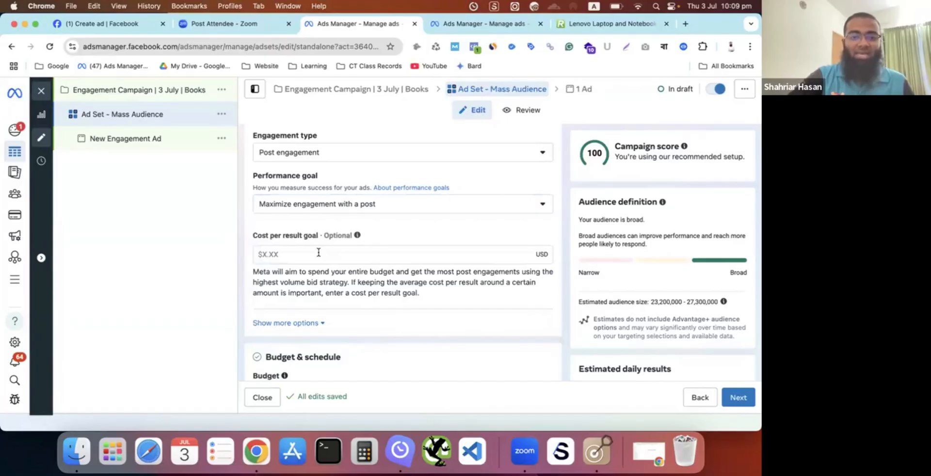
- Set the ad set's daily budget to $5.00 and compare the Daily budget and Lifetime budget types, keeping Daily budget
scroll(318, 252, "down", 1)
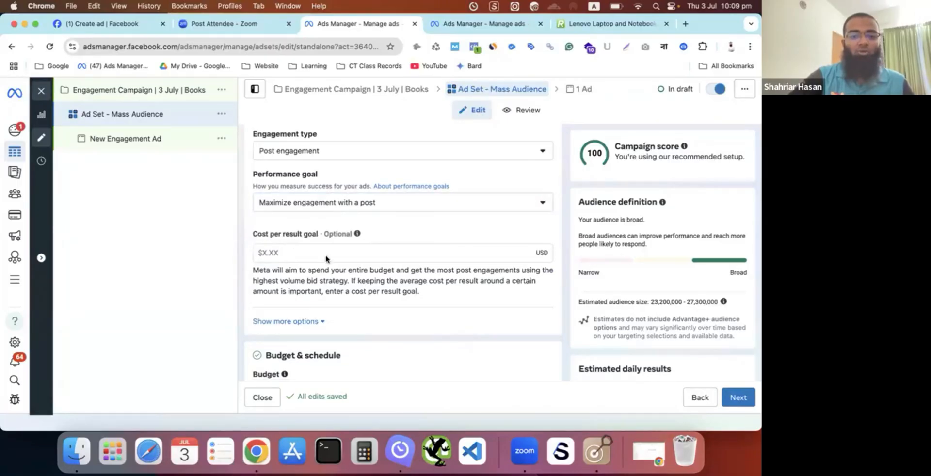
scroll(326, 259, "down", 2)
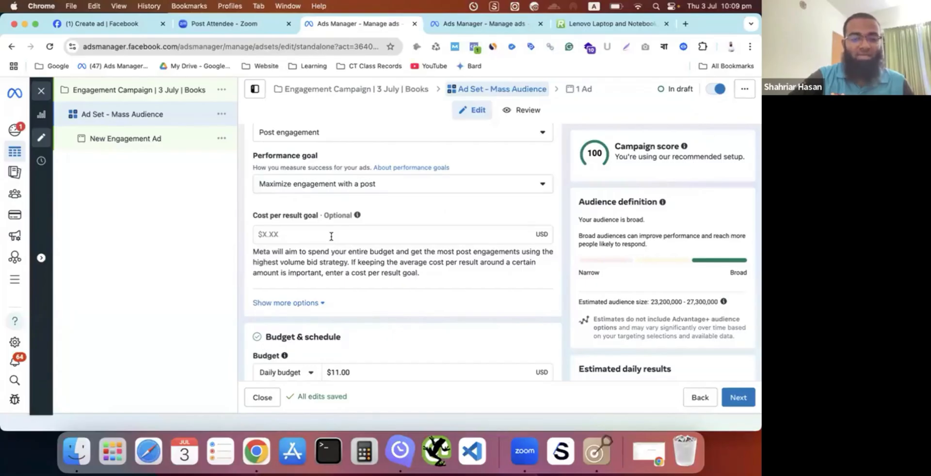
scroll(331, 236, "down", 5)
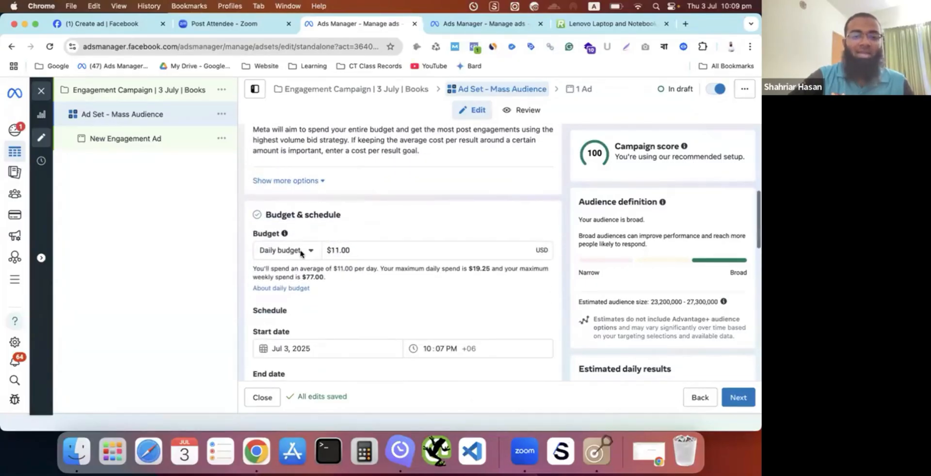
scroll(300, 254, "down", 1)
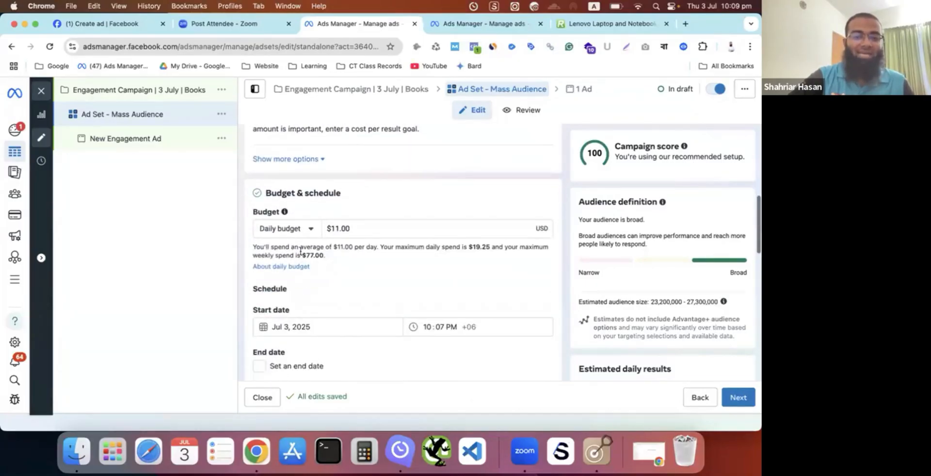
left_click(309, 232)
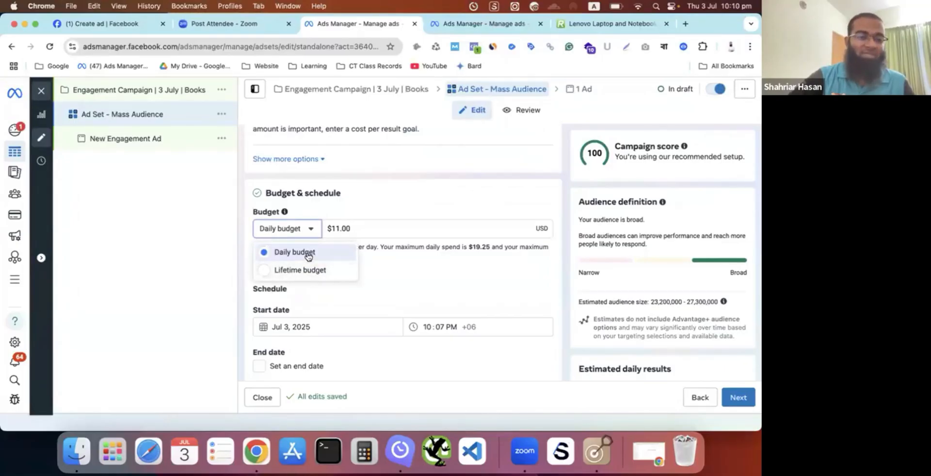
left_click(350, 229)
left_click(357, 231)
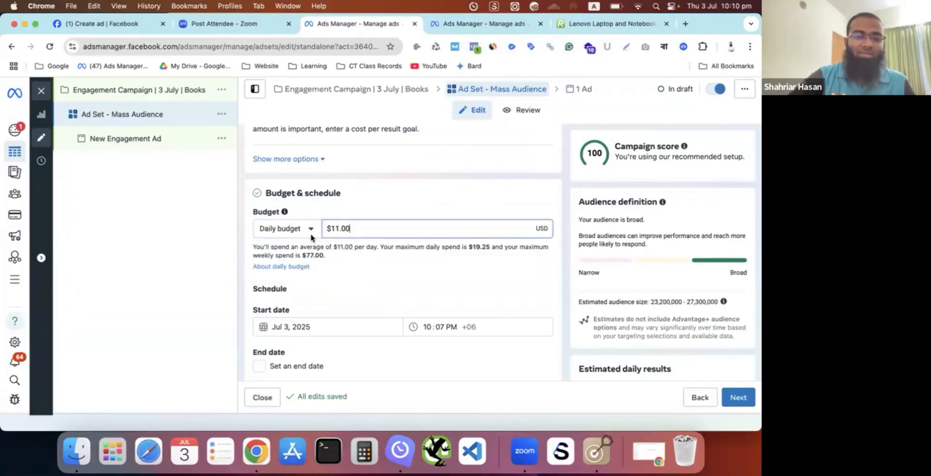
key("super+a")
key("BackSpace")
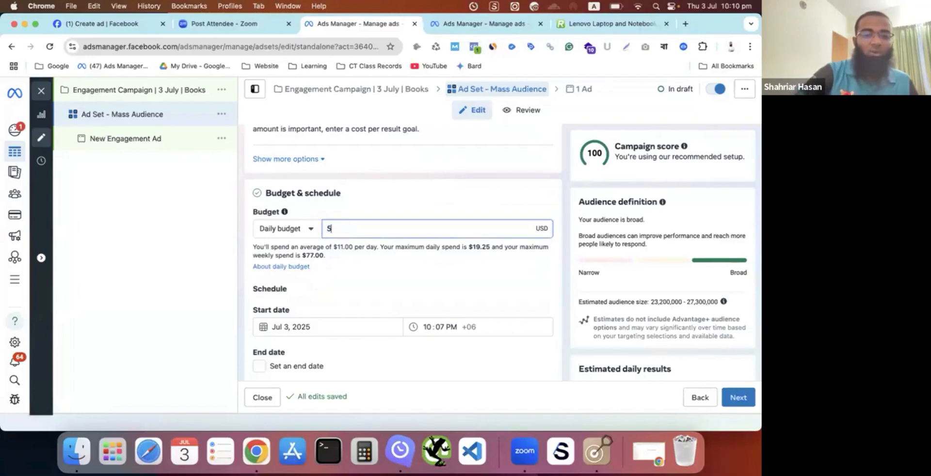
type("5")
left_click(389, 199)
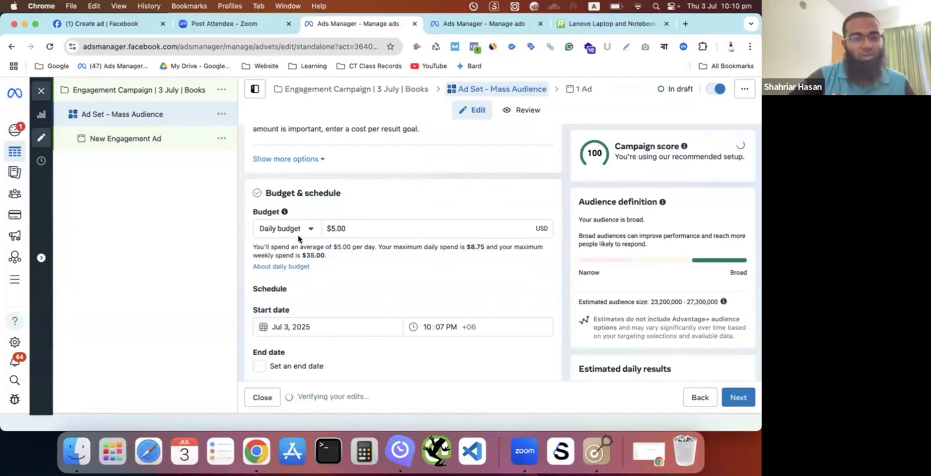
left_click(306, 229)
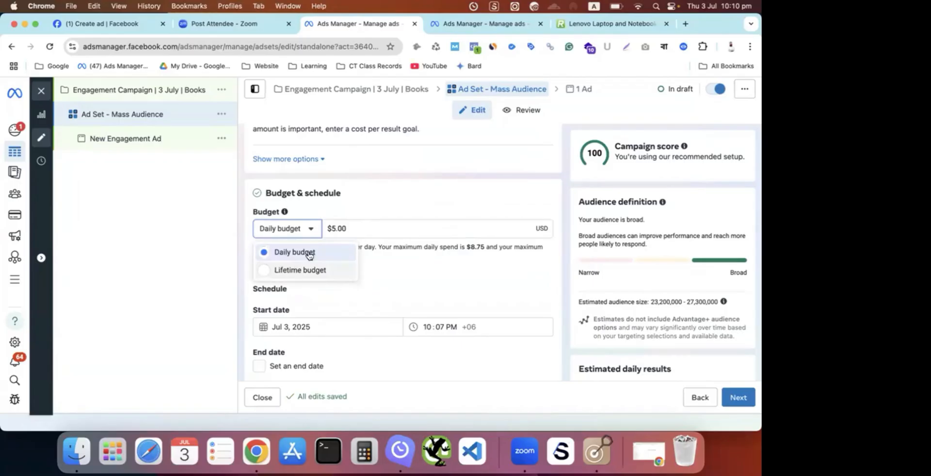
left_click(367, 212)
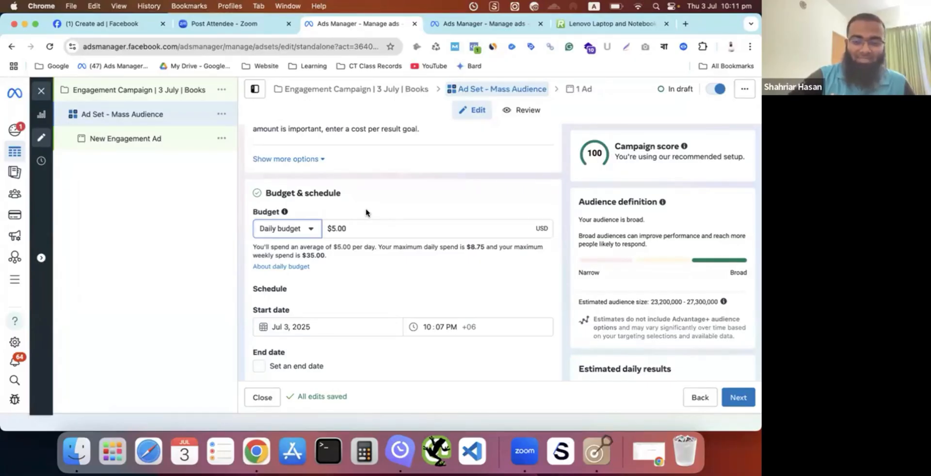
- Examine the reach range in the Estimated daily results for the ad set, highlighting its figures
scroll(538, 312, "down", 2)
scroll(627, 324, "down", 8)
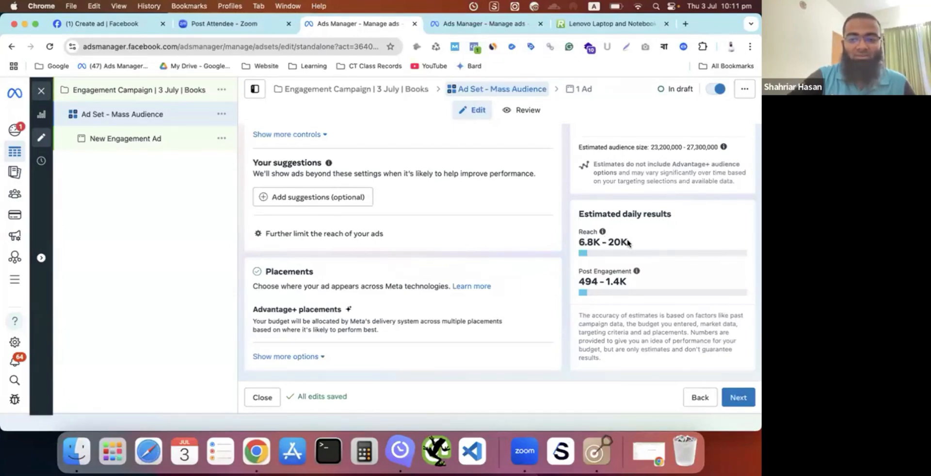
left_click_drag(628, 243, 580, 238)
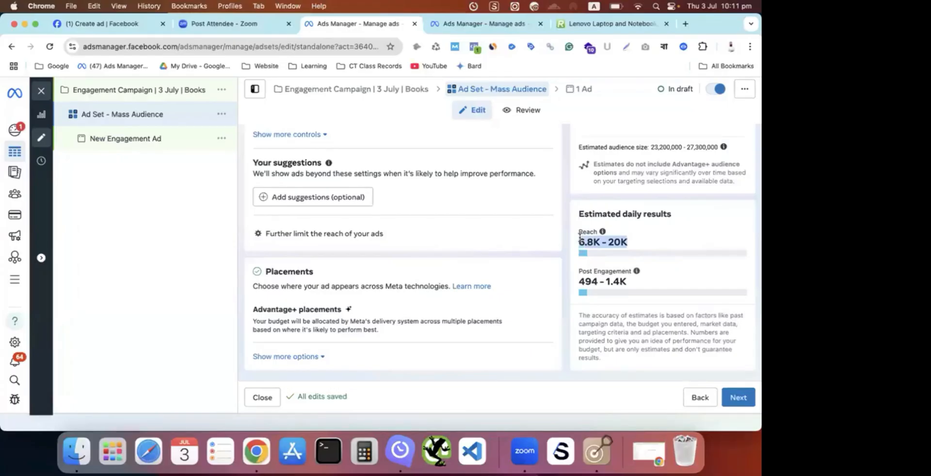
left_click(610, 243)
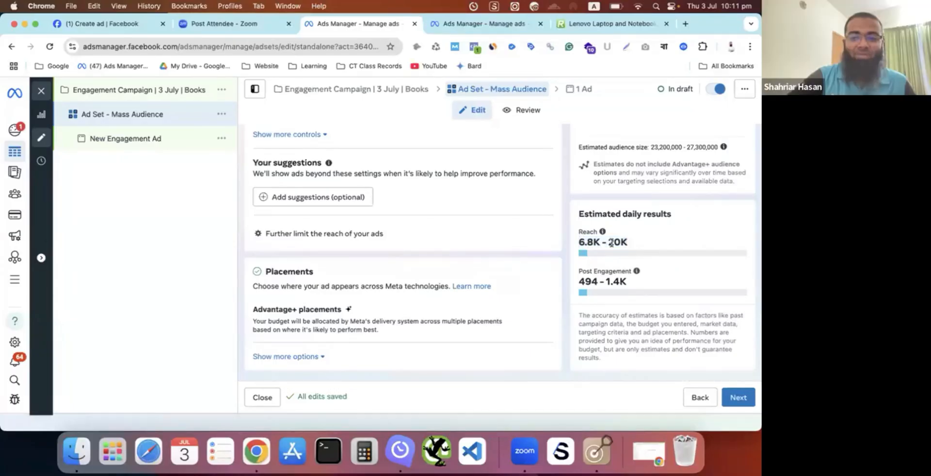
double_click(583, 242)
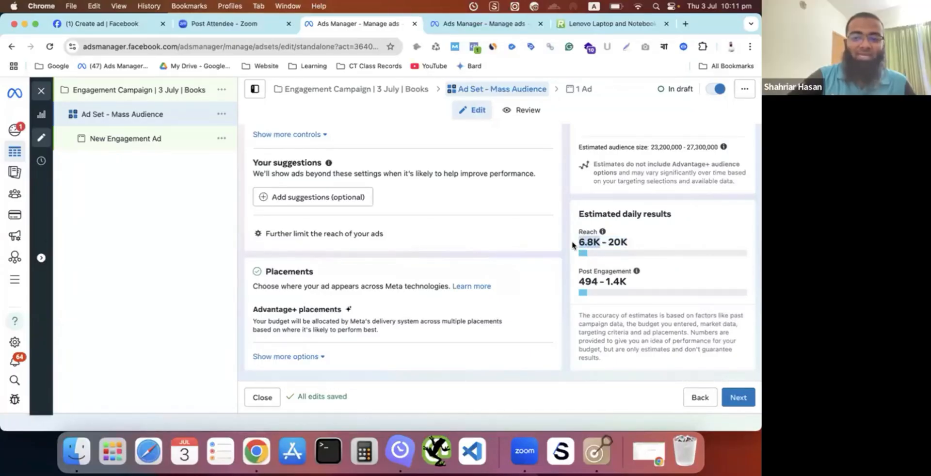
- Switch the mass-audience ad set to a lifetime budget and set the amount to $50.00
left_click(639, 238)
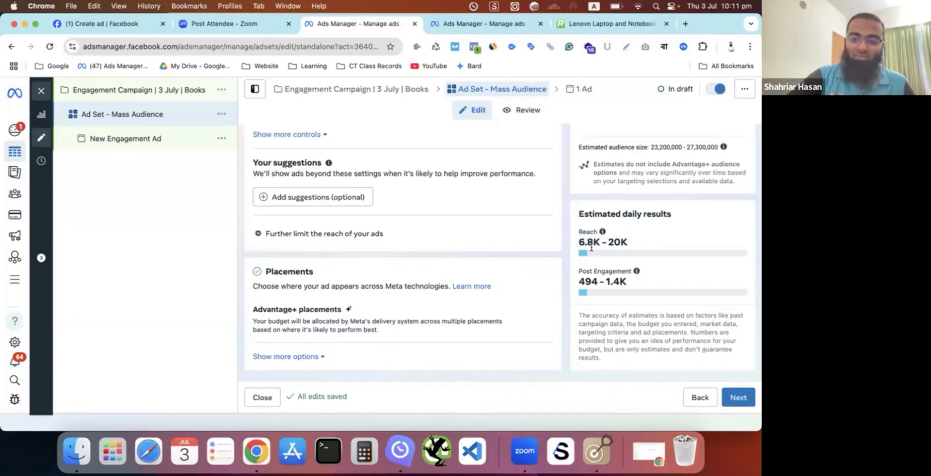
scroll(474, 290, "up", 10)
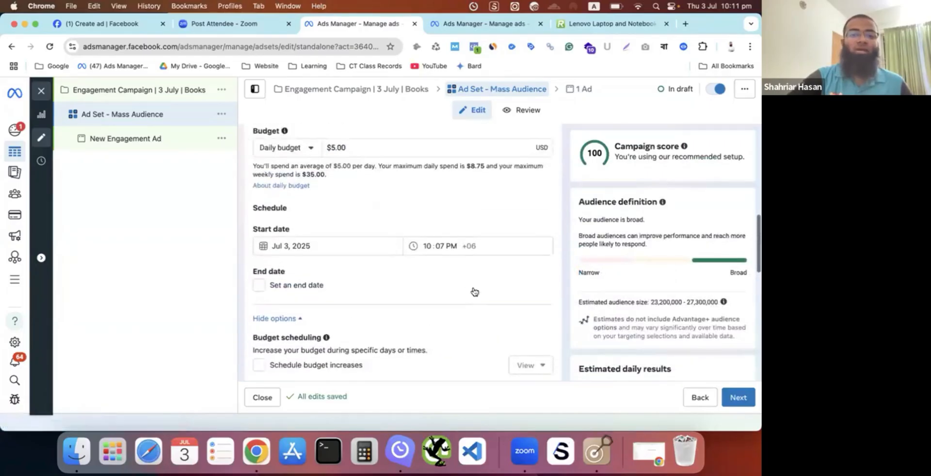
scroll(474, 291, "up", 8)
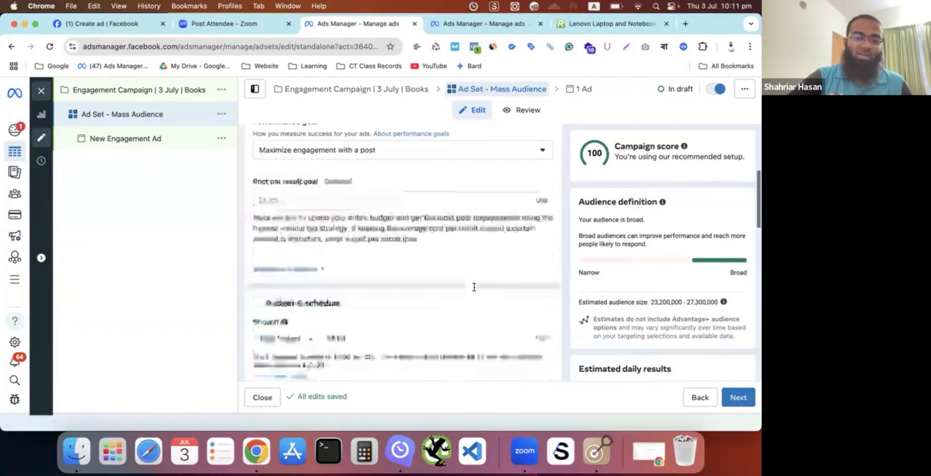
scroll(474, 288, "down", 5)
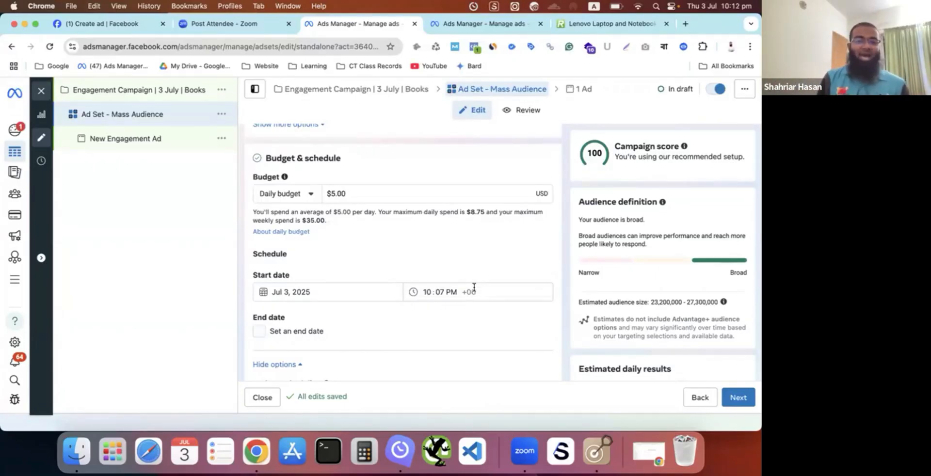
scroll(474, 287, "up", 1)
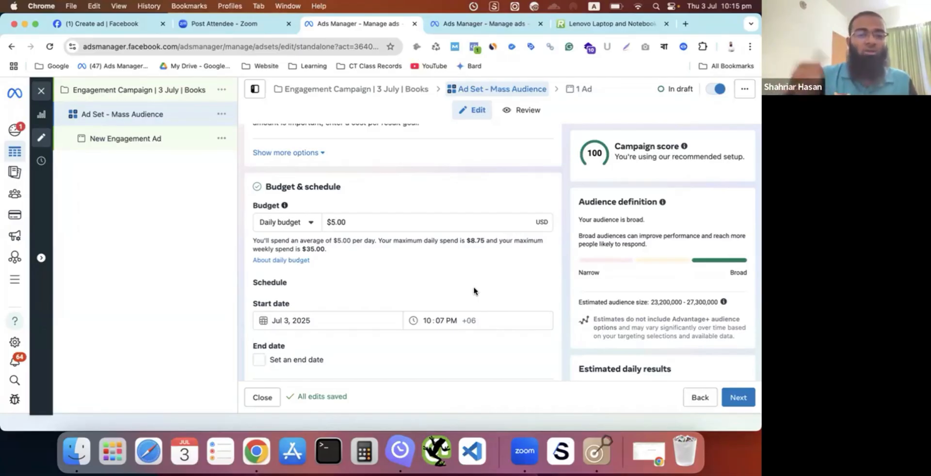
left_click(308, 226)
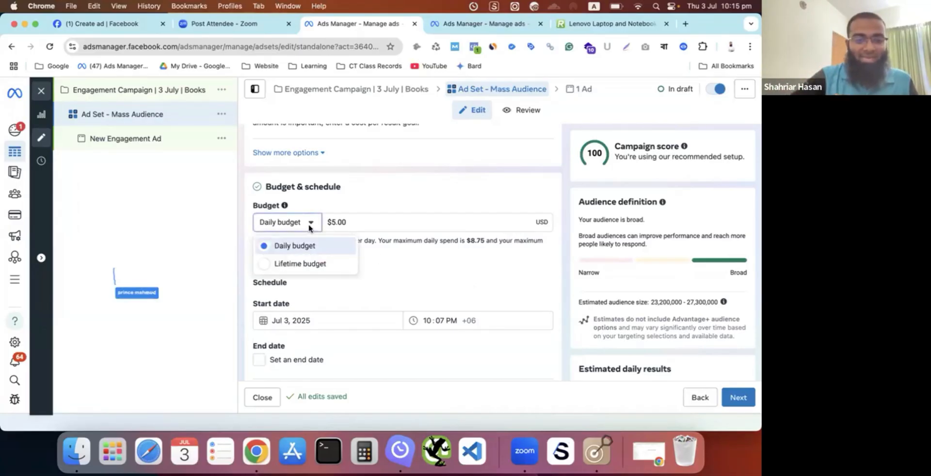
left_click(297, 264)
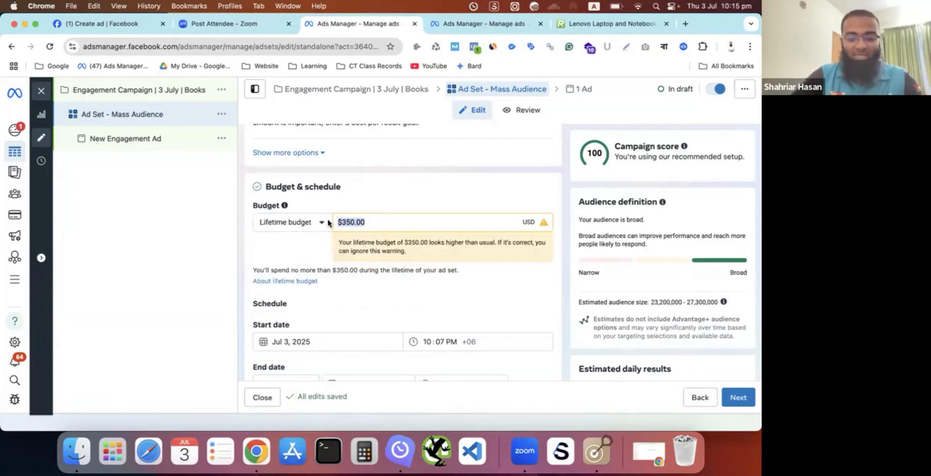
key("super+a")
key("BackSpace")
type("50")
left_click(372, 184)
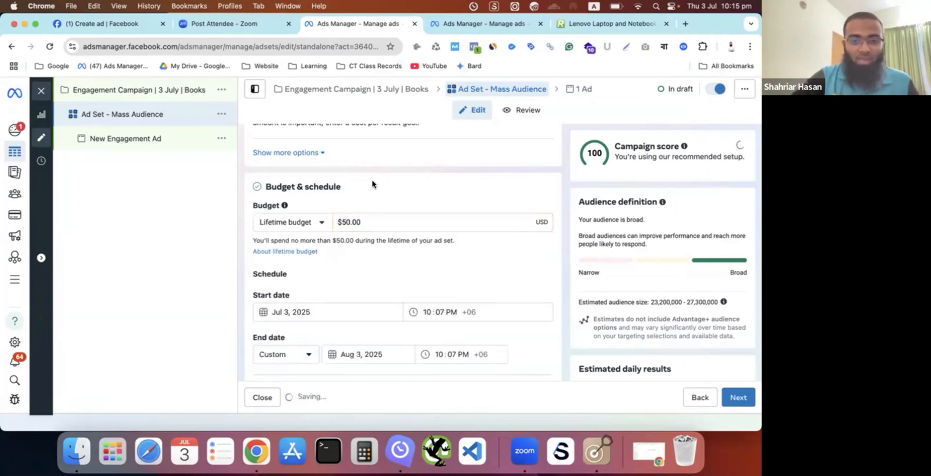
- Set the ad set's end date to Jul 10, 2025
scroll(373, 184, "down", 1)
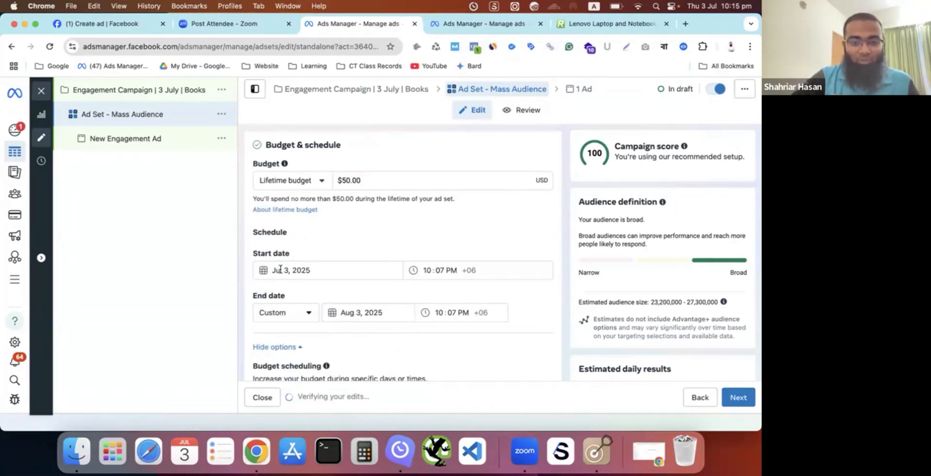
left_click(370, 311)
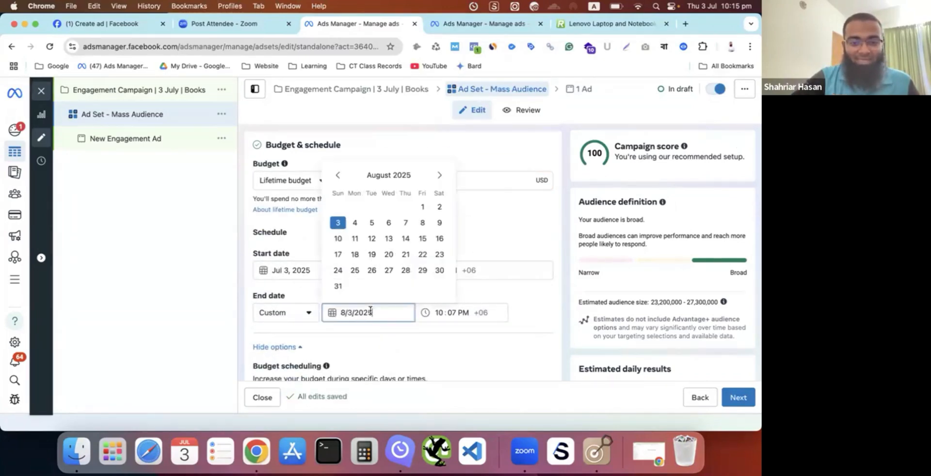
left_click(340, 177)
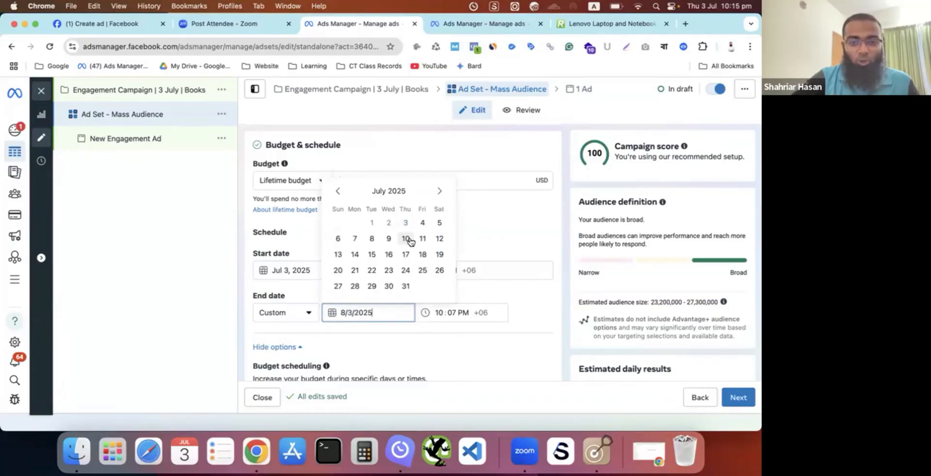
left_click(406, 239)
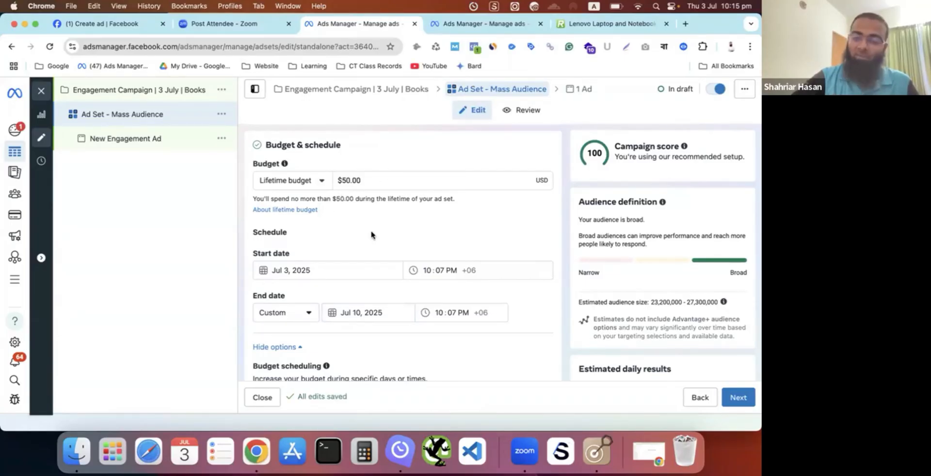
- Examine the lifetime budget, schedule dates, budget scheduling and ad scheduling options of the ad set
scroll(372, 235, "down", 4)
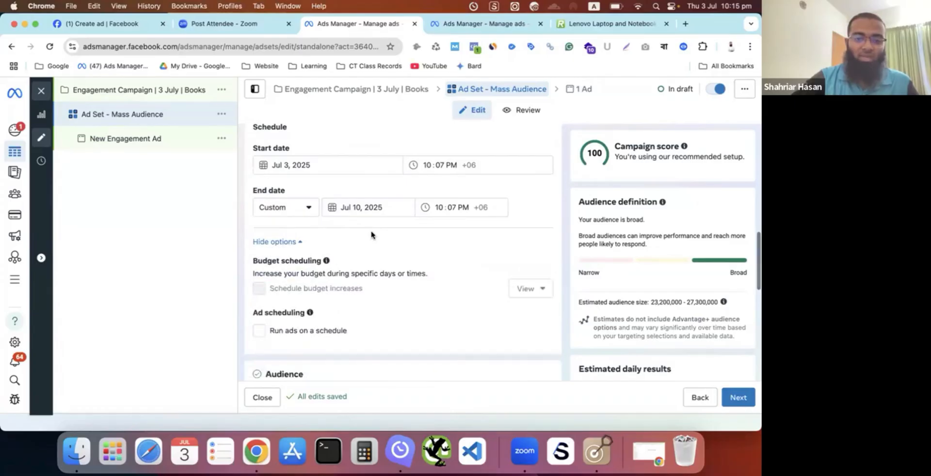
scroll(371, 235, "down", 7)
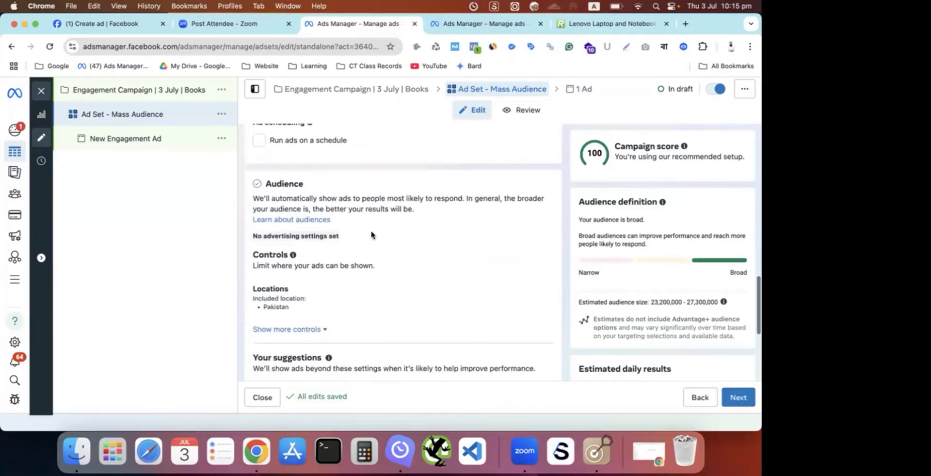
scroll(372, 235, "up", 5)
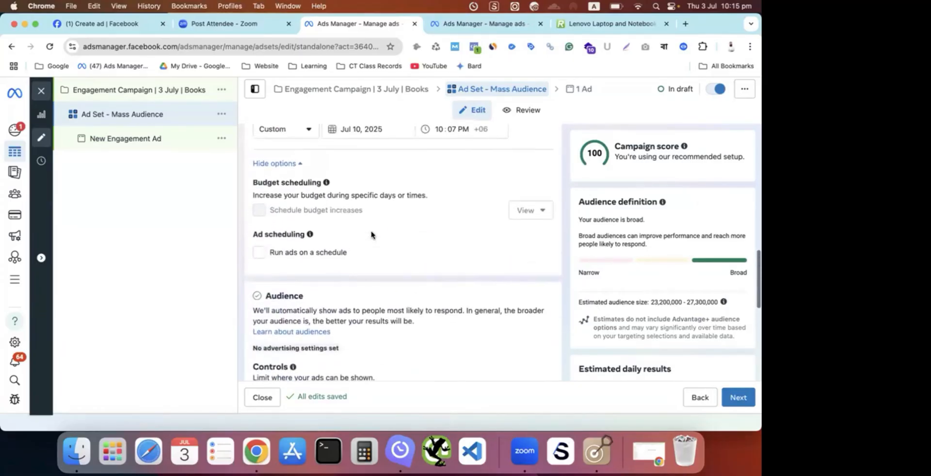
scroll(372, 235, "up", 8)
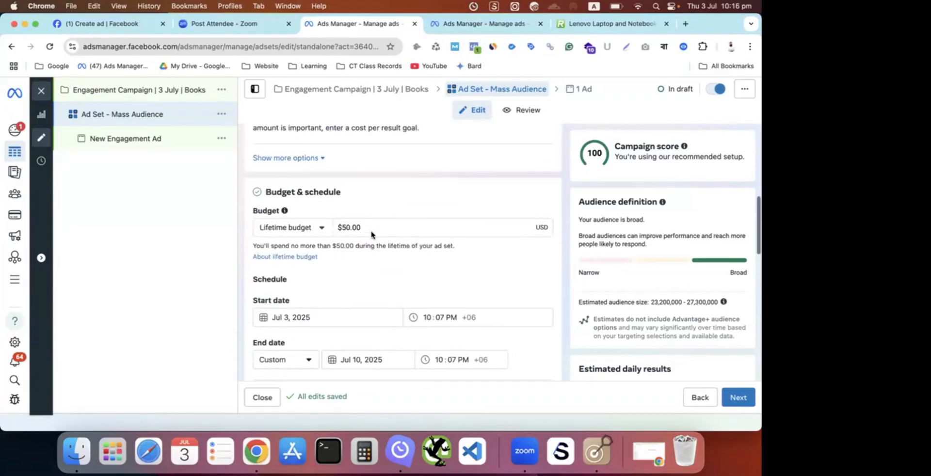
scroll(372, 235, "down", 1)
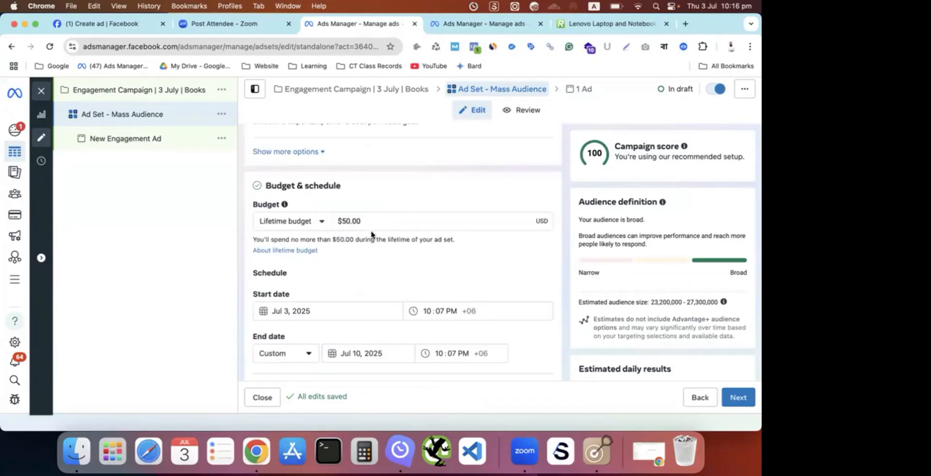
scroll(372, 235, "down", 1)
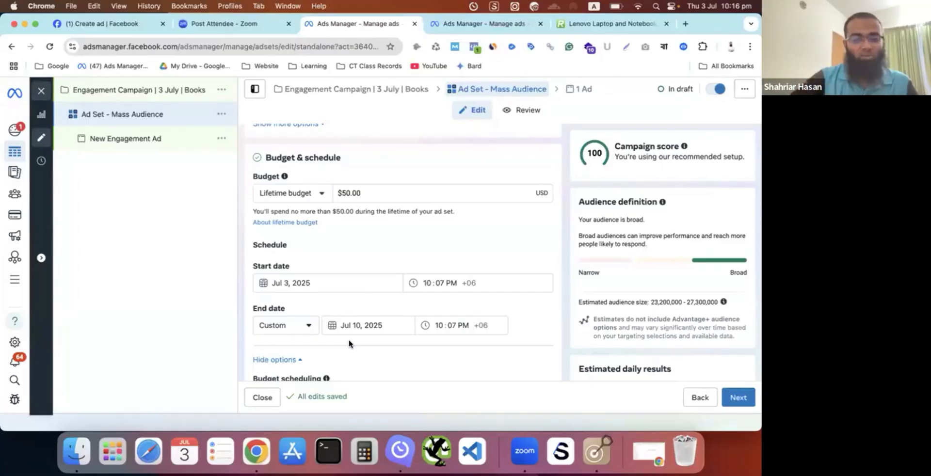
scroll(349, 344, "down", 10)
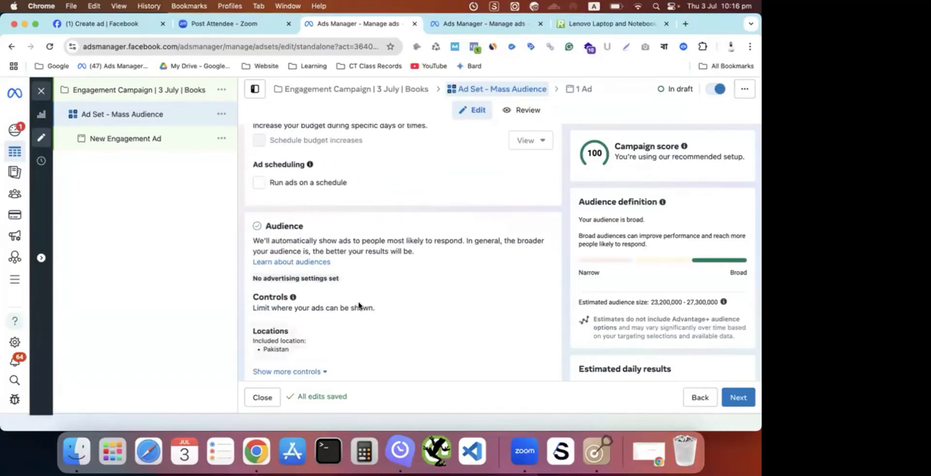
scroll(364, 291, "up", 1)
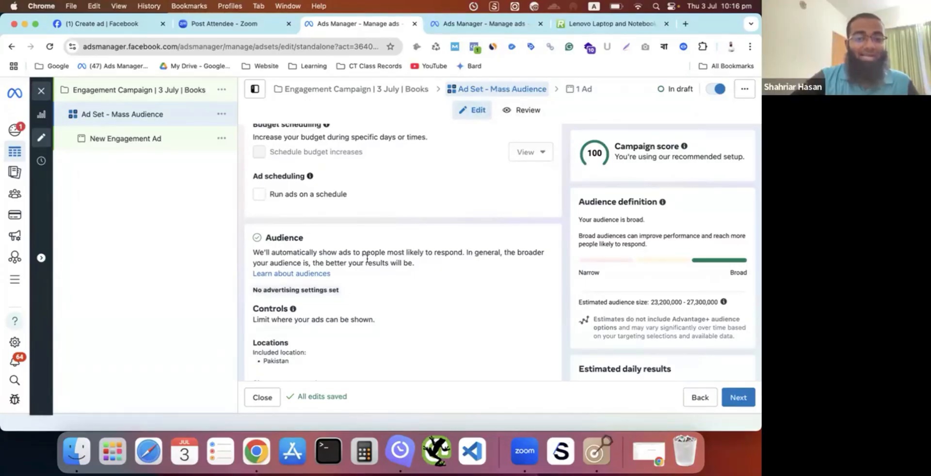
- Replace Pakistan with Bangladesh as the included location in the ad set's audience controls
scroll(367, 259, "down", 1)
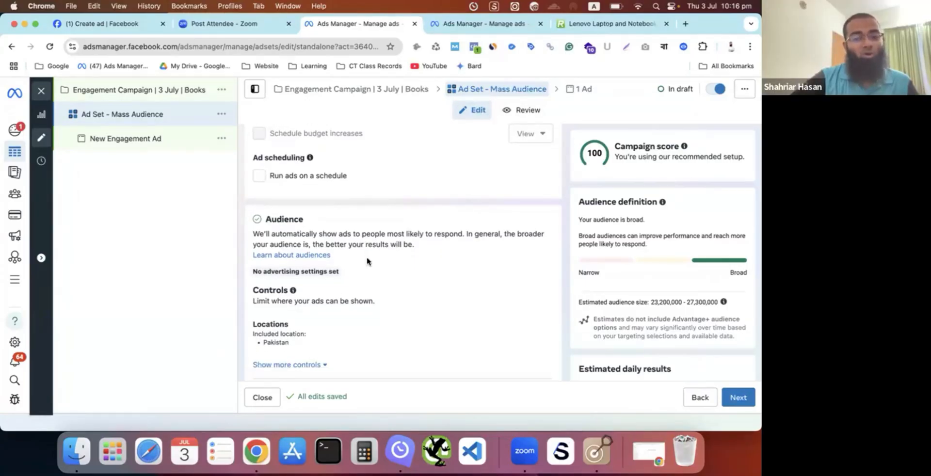
scroll(367, 262, "down", 1)
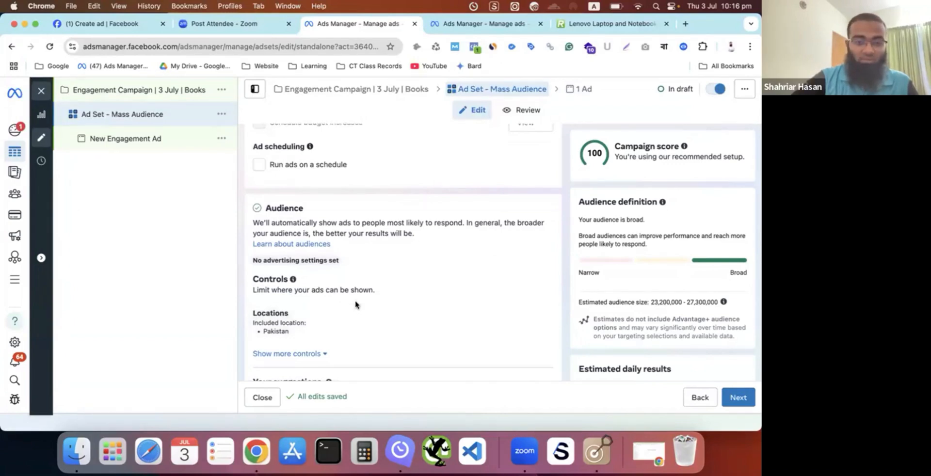
scroll(355, 305, "down", 5)
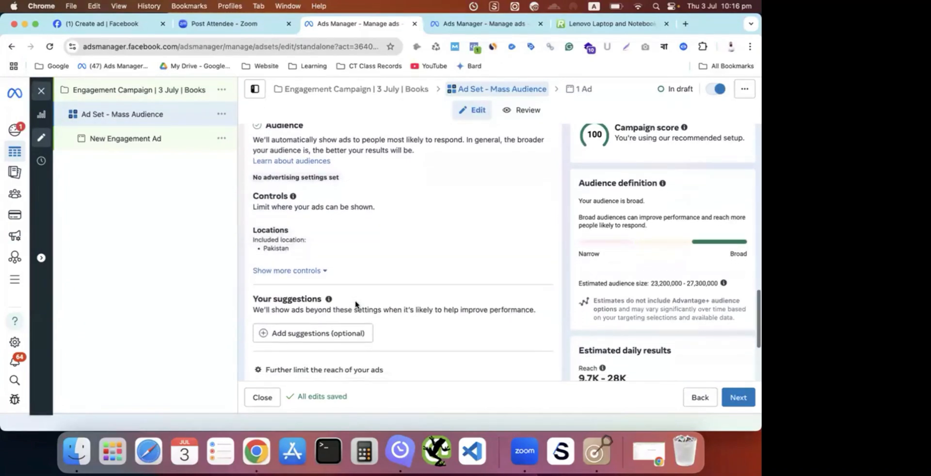
scroll(354, 301, "up", 2)
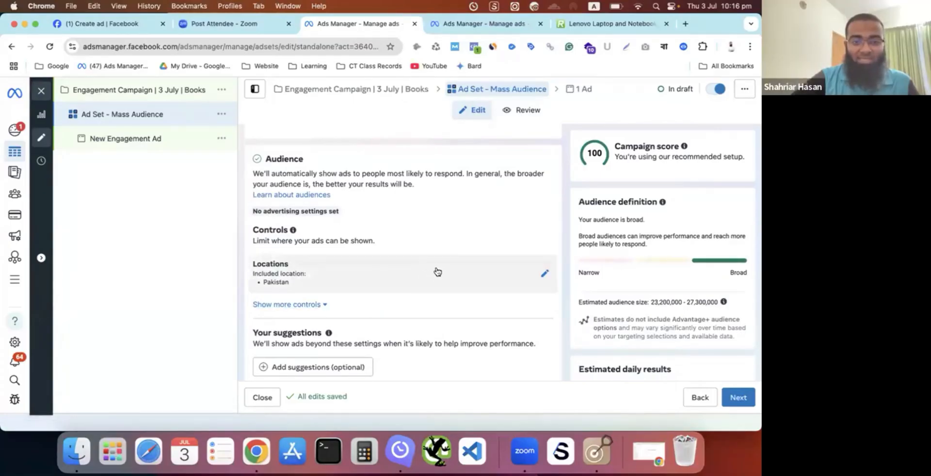
left_click(544, 273)
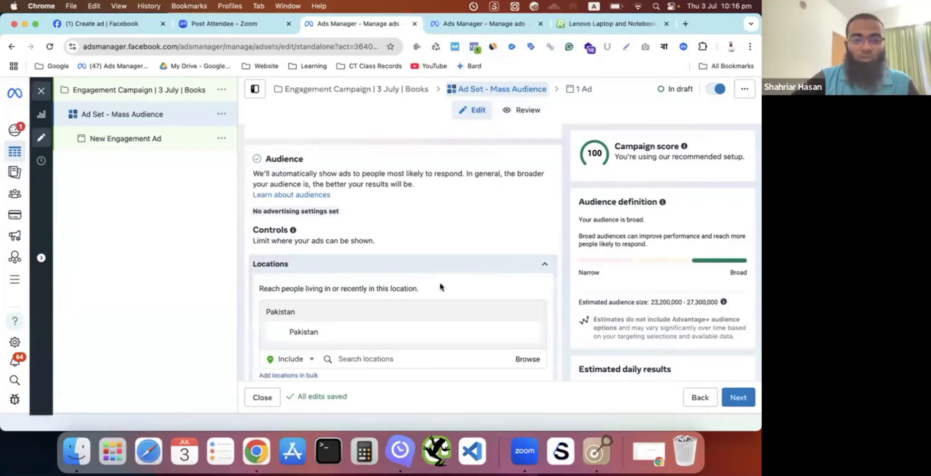
scroll(440, 287, "down", 2)
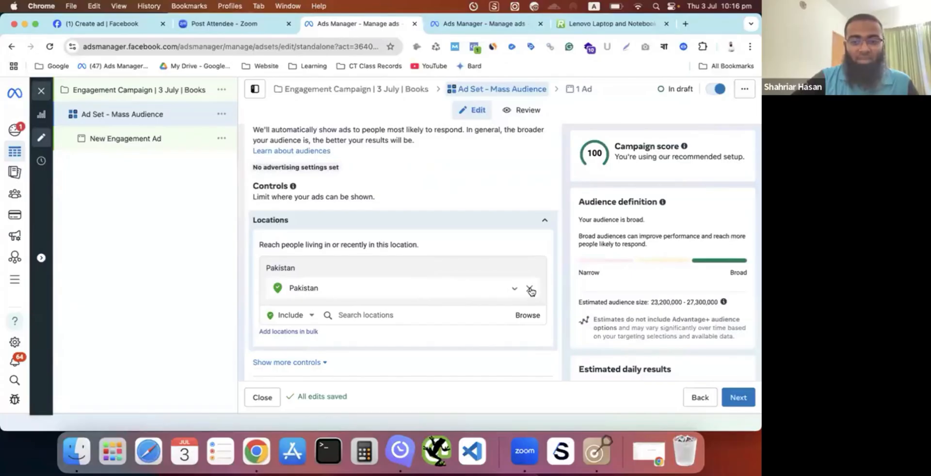
left_click(530, 290)
left_click(410, 299)
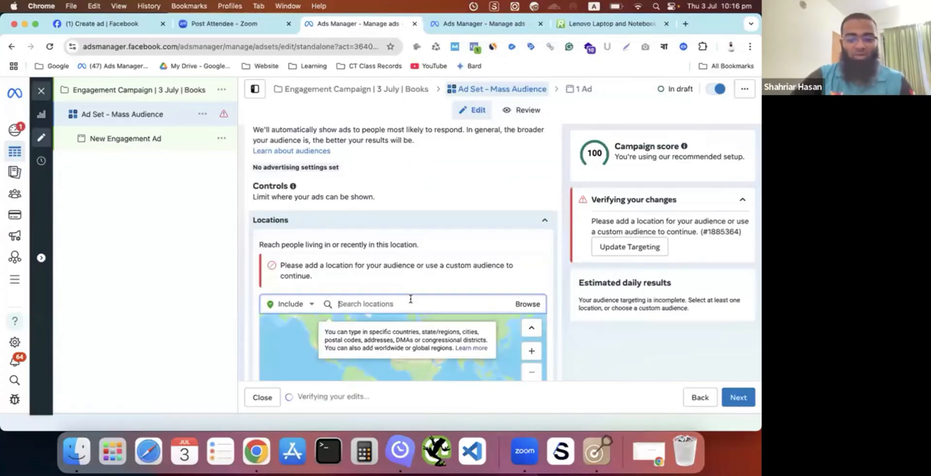
type("bang")
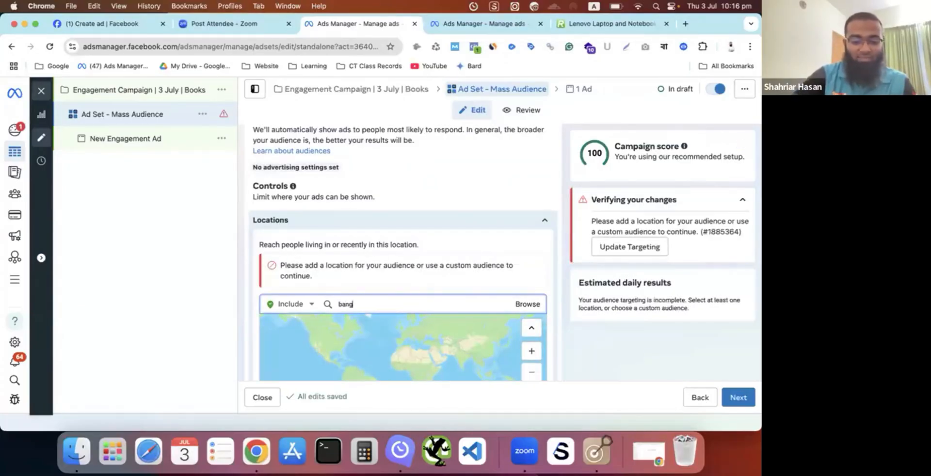
type("ladesh")
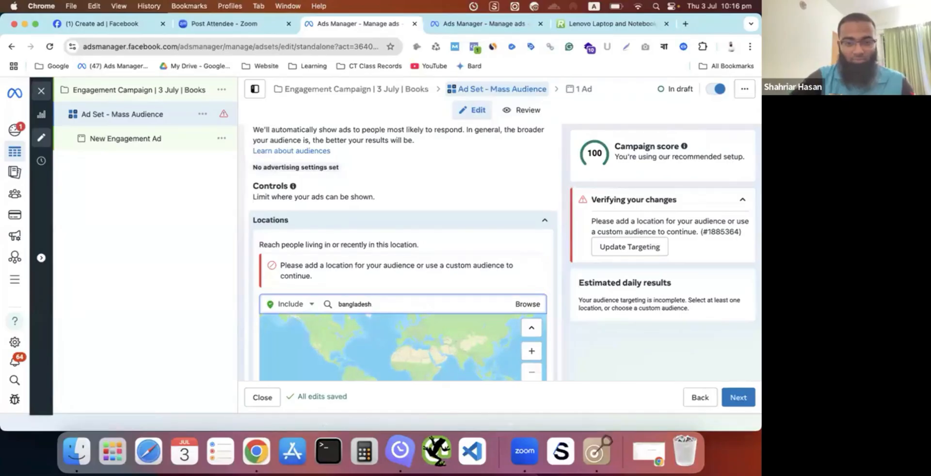
left_click(396, 326)
- Examine the Bangladesh targeting area on the location map at closer and wider views
scroll(444, 237, "down", 2)
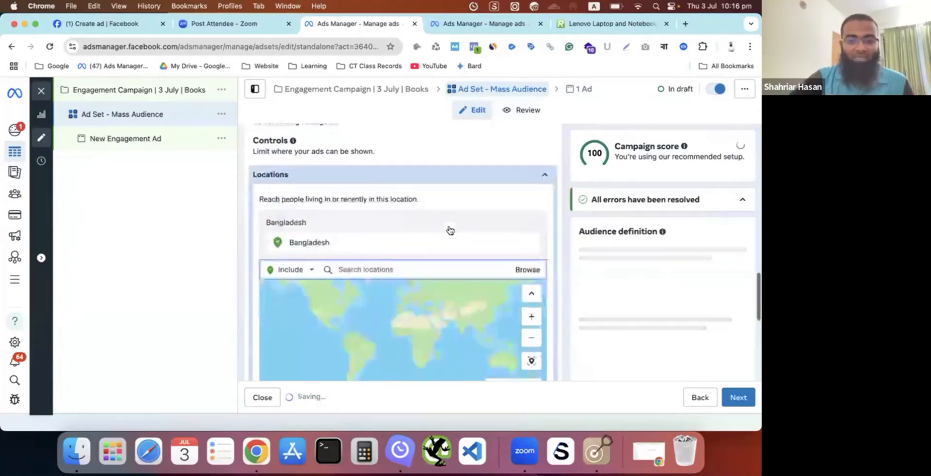
scroll(451, 231, "down", 2)
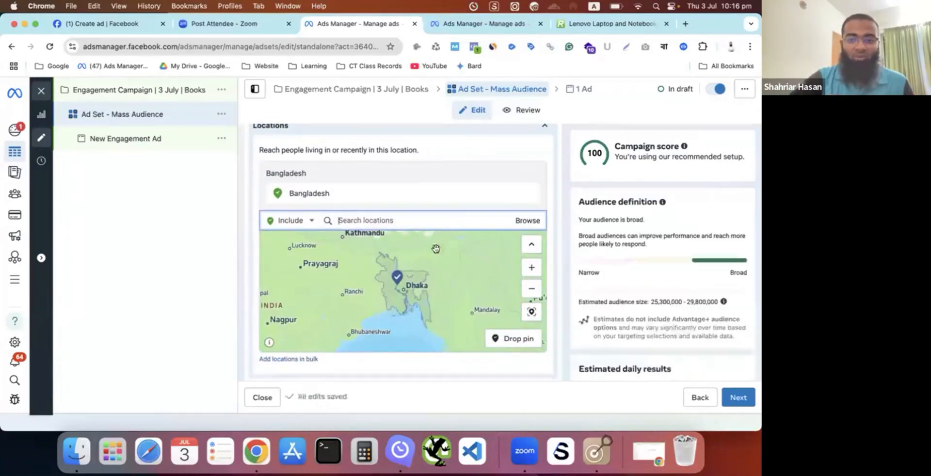
scroll(515, 158, "down", 3)
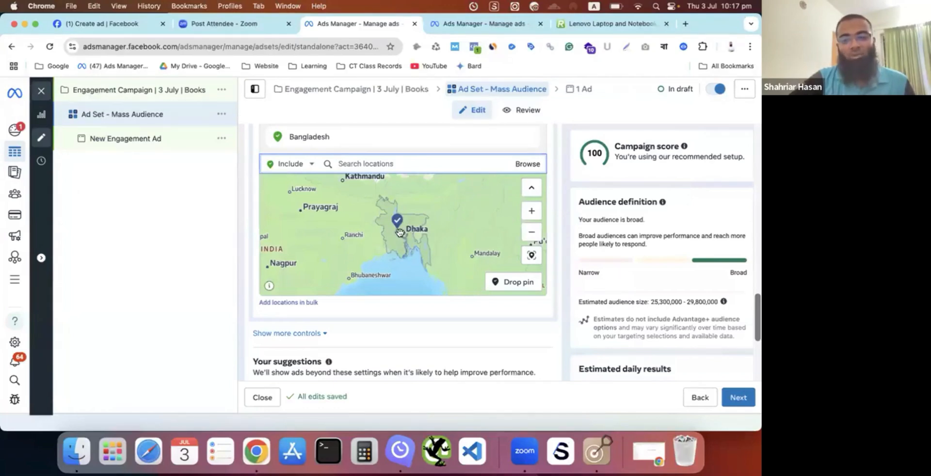
scroll(399, 232, "up", 5)
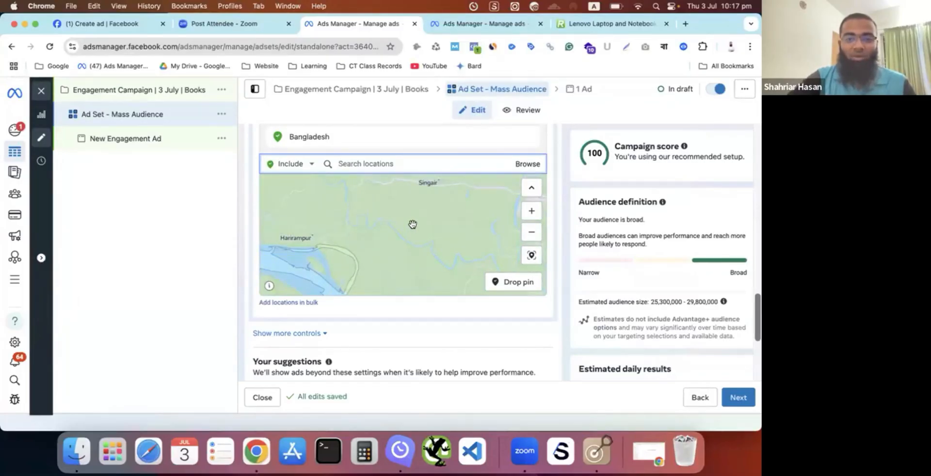
scroll(412, 224, "down", 5)
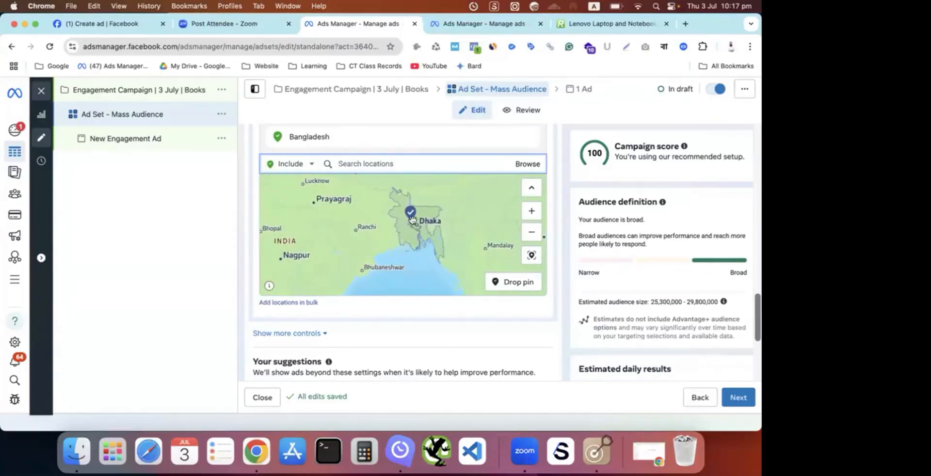
scroll(439, 141, "up", 1)
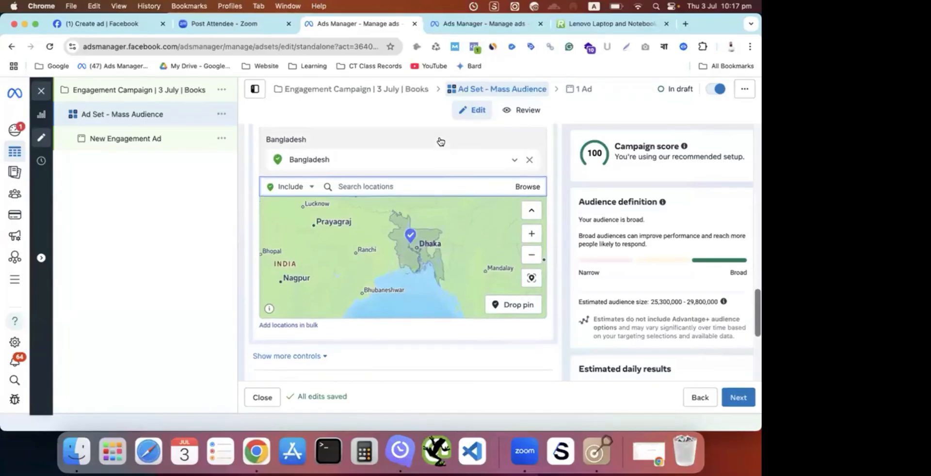
scroll(440, 141, "up", 1)
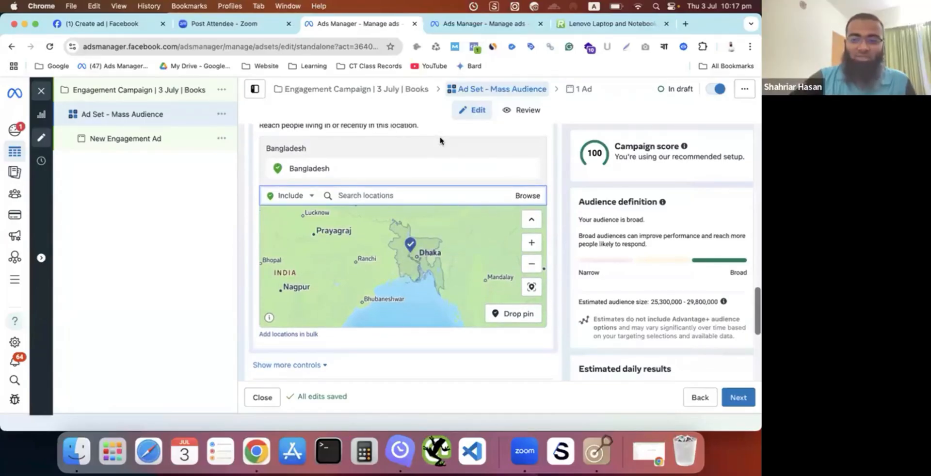
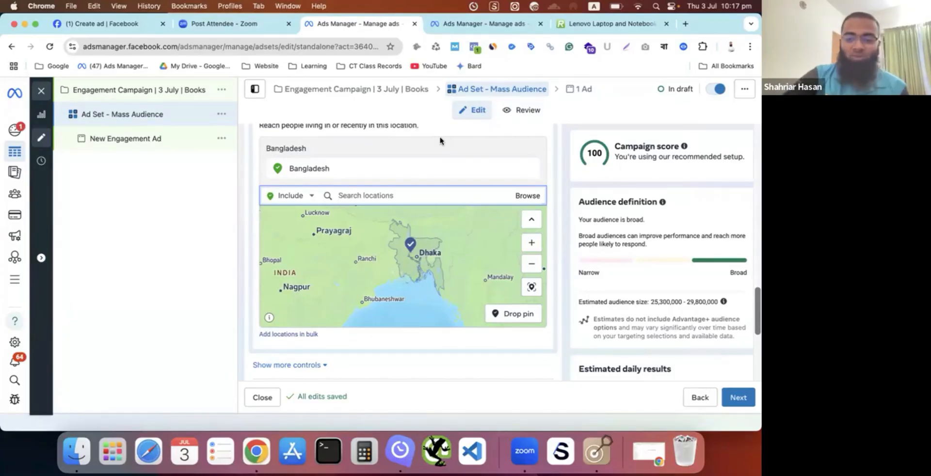
- Add Faridpur District as an excluded location within the ad set's Bangladesh targeting
left_click(311, 196)
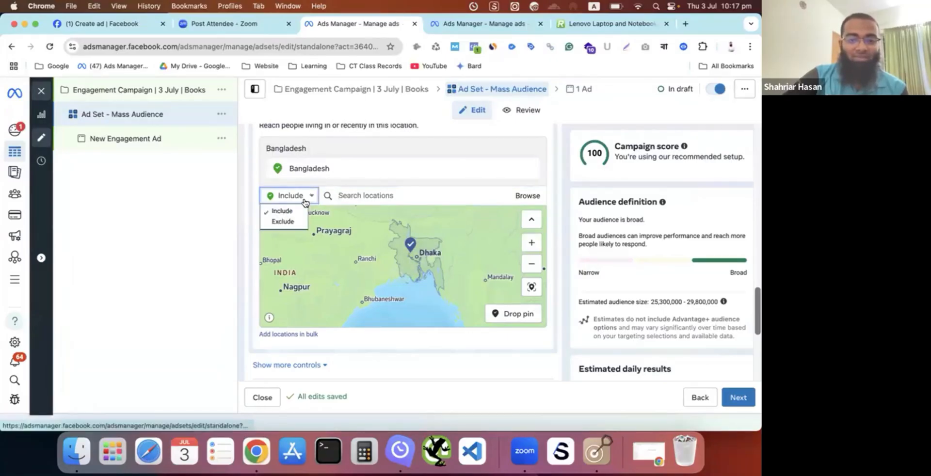
left_click(289, 222)
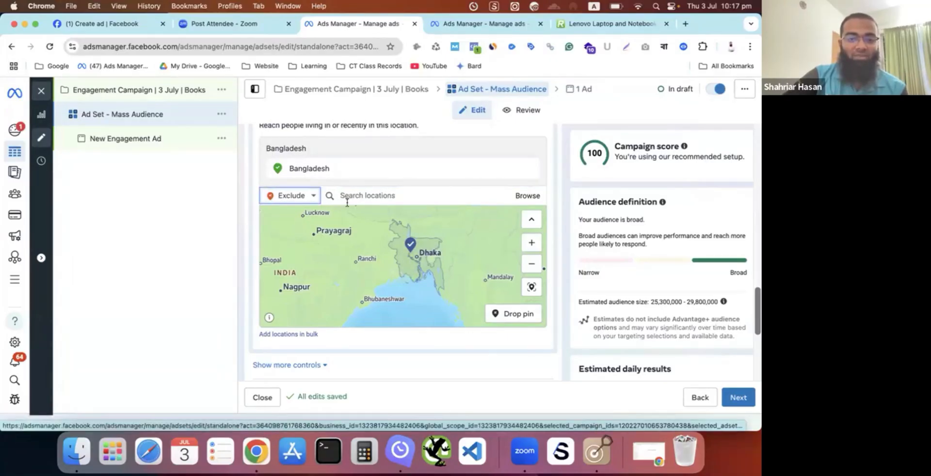
left_click(375, 194)
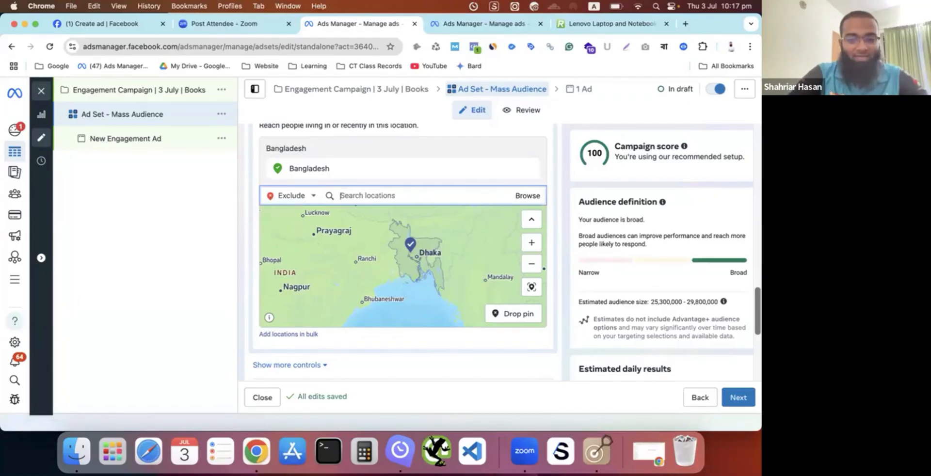
type("far")
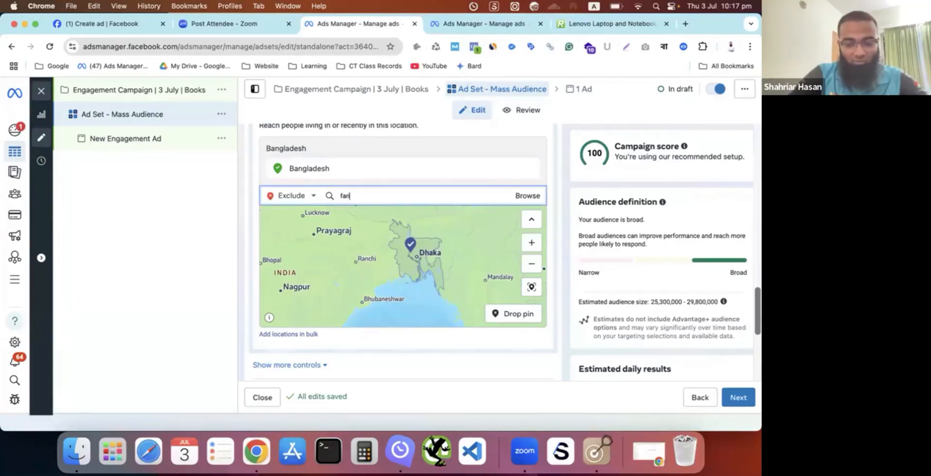
type("idpur")
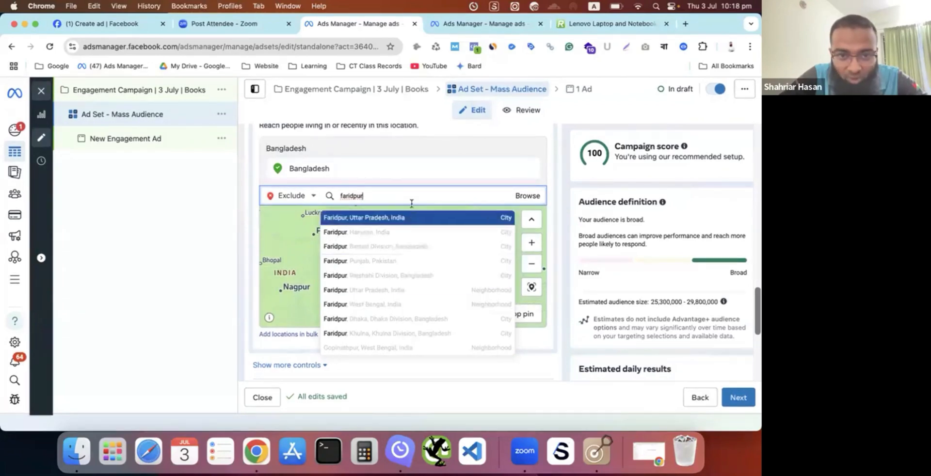
key("Down")
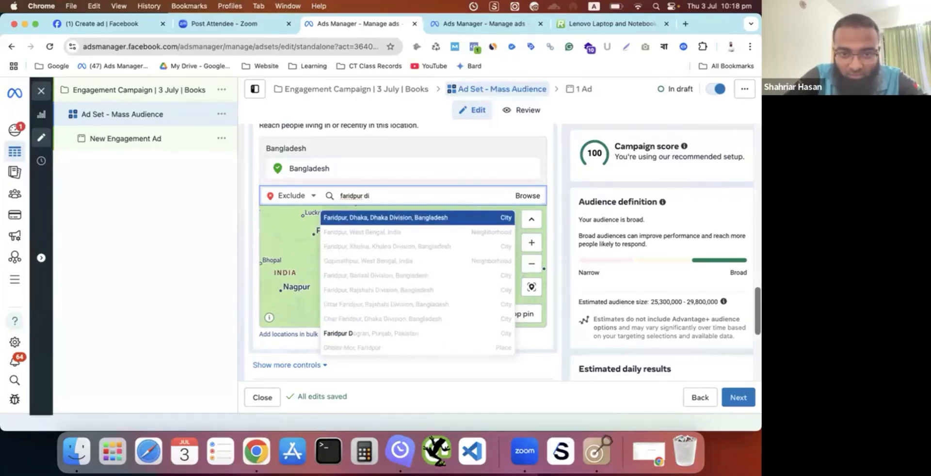
type("s")
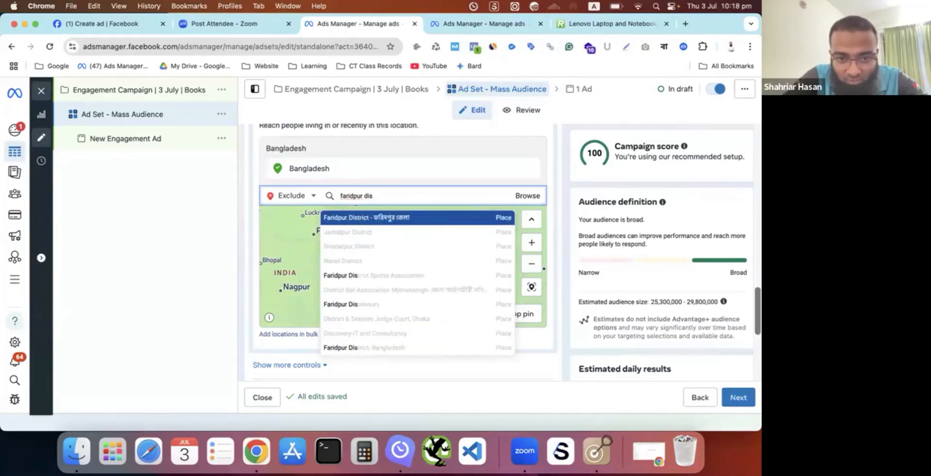
key("BackSpace")
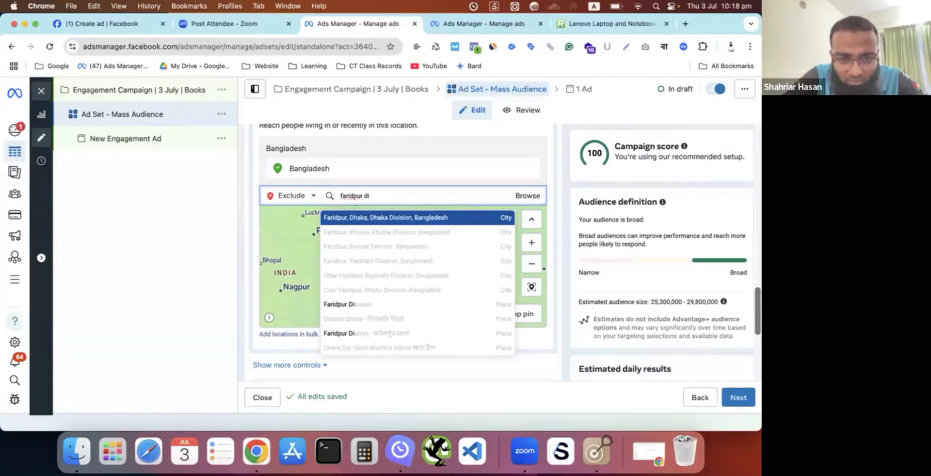
type("st")
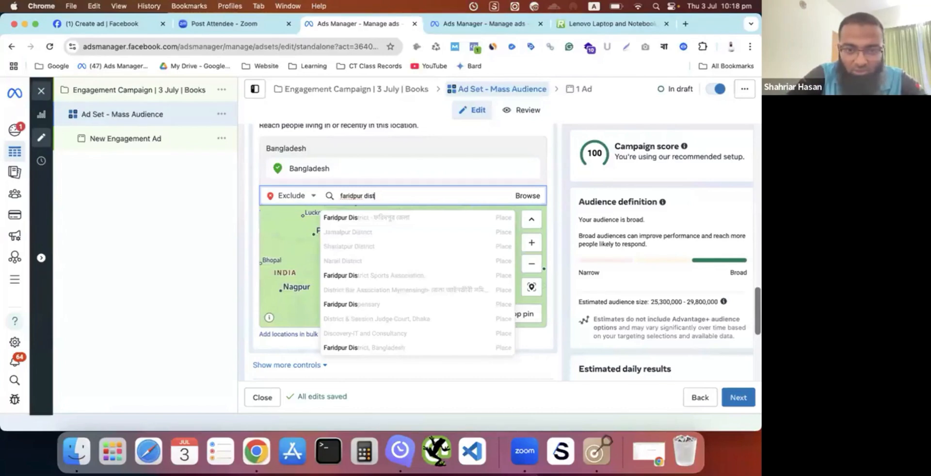
type("r")
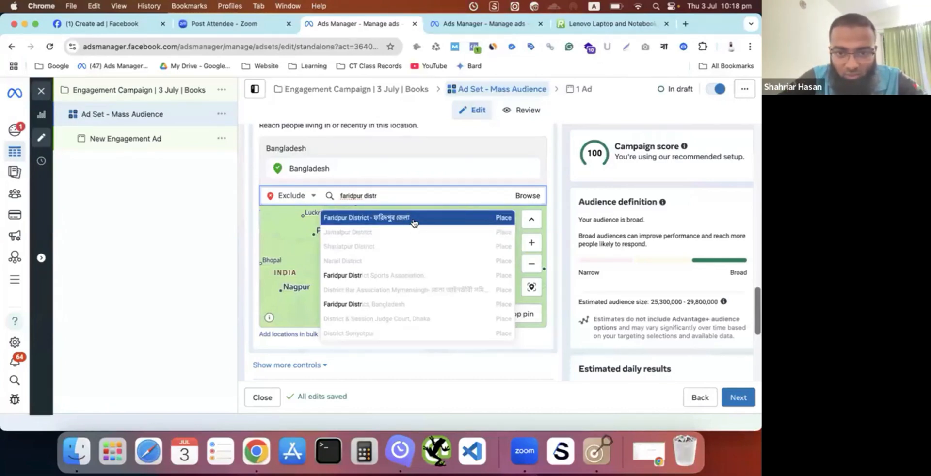
left_click(411, 218)
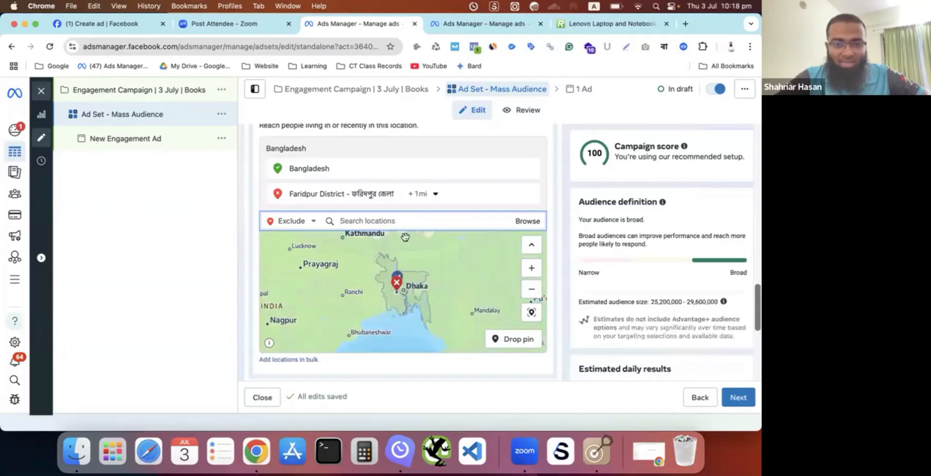
- Widen the Faridpur District exclusion radius to 20 mi, check its area on the map, and remove the exclusion
left_click(421, 194)
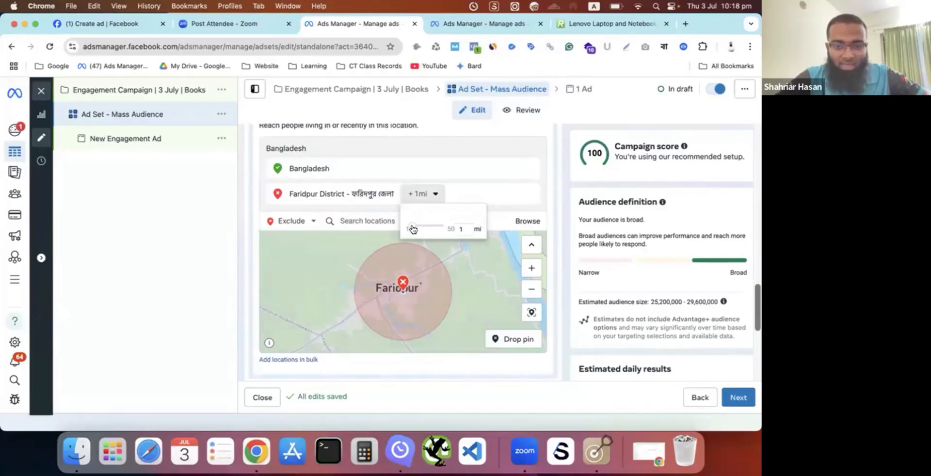
left_click_drag(412, 229, 427, 230)
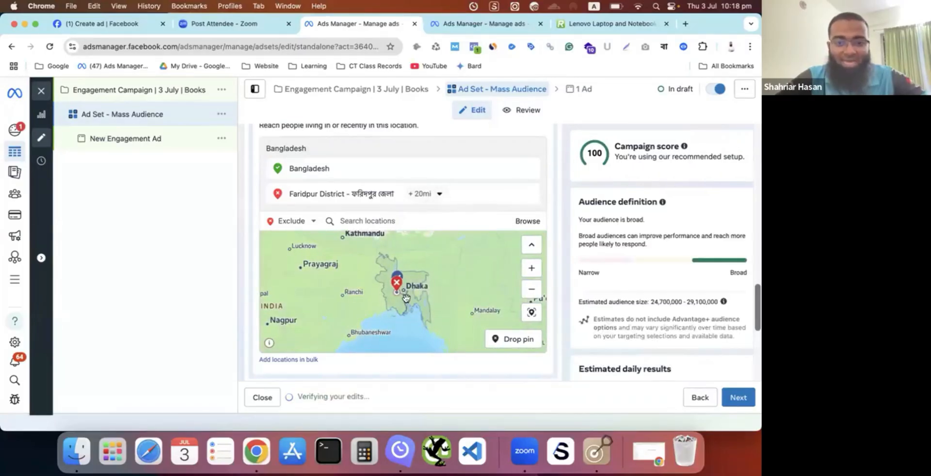
scroll(406, 297, "up", 5)
scroll(407, 298, "down", 5)
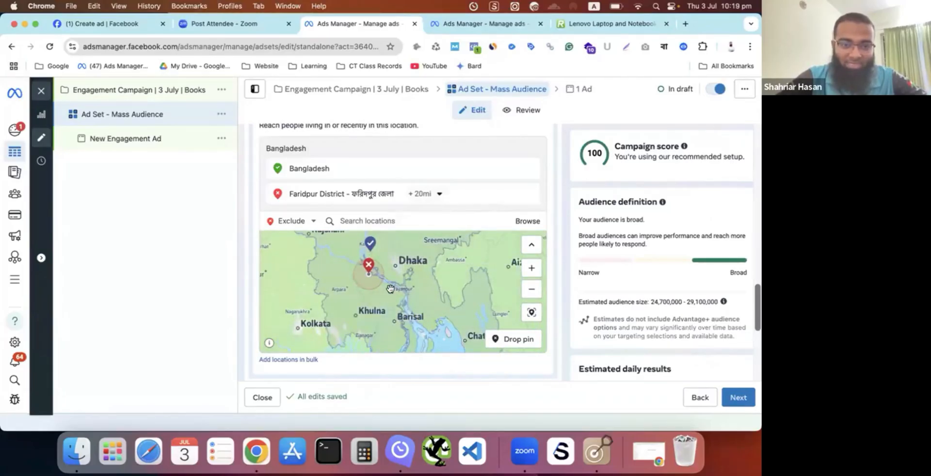
left_click_drag(390, 290, 391, 317)
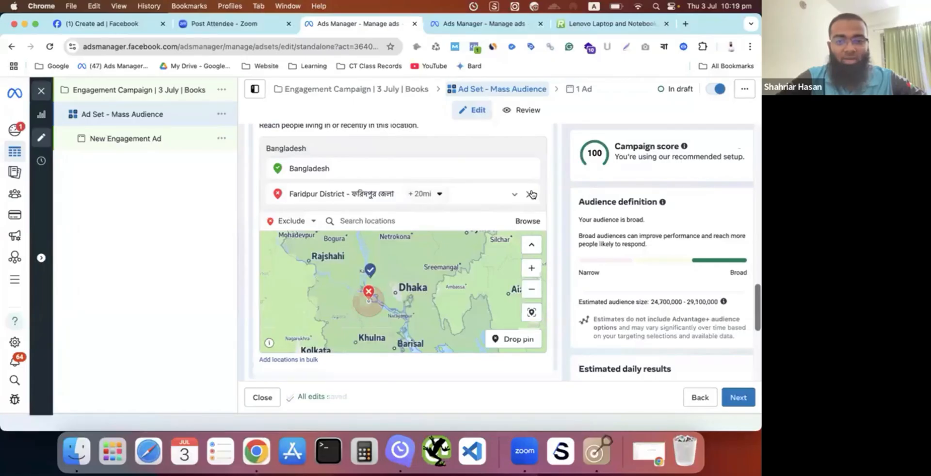
left_click(532, 195)
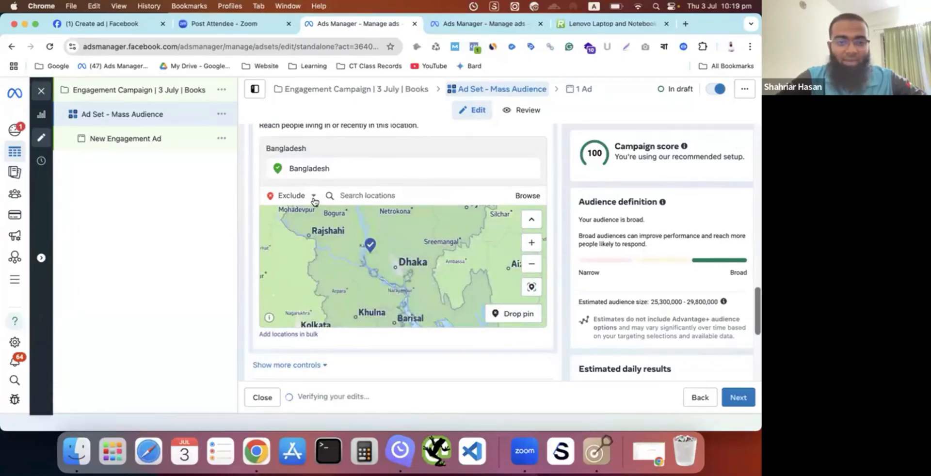
- Replace Bangladesh with Banani-11 Bridge as the included audience location
left_click(291, 195)
left_click(289, 211)
left_click(360, 190)
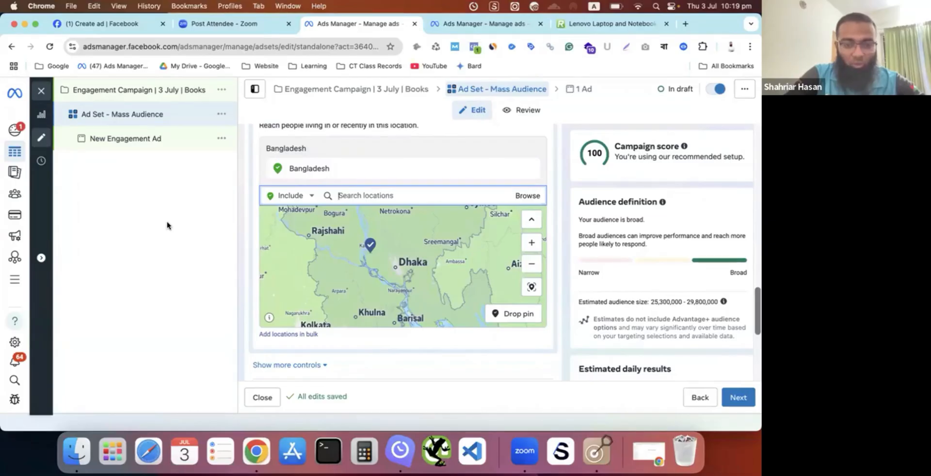
type("banan")
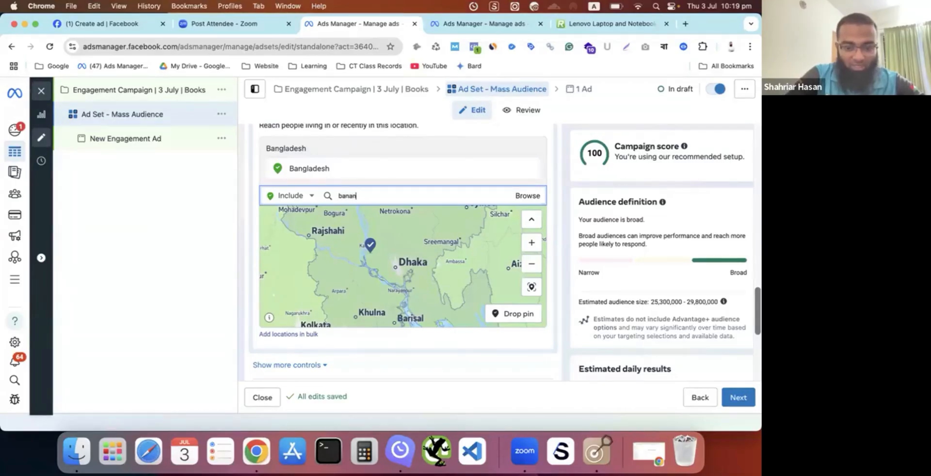
type("i bridge")
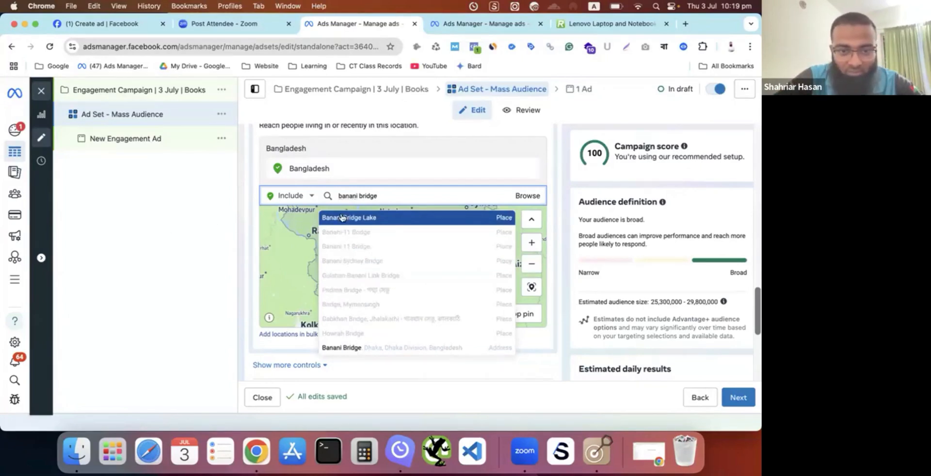
left_click(377, 235)
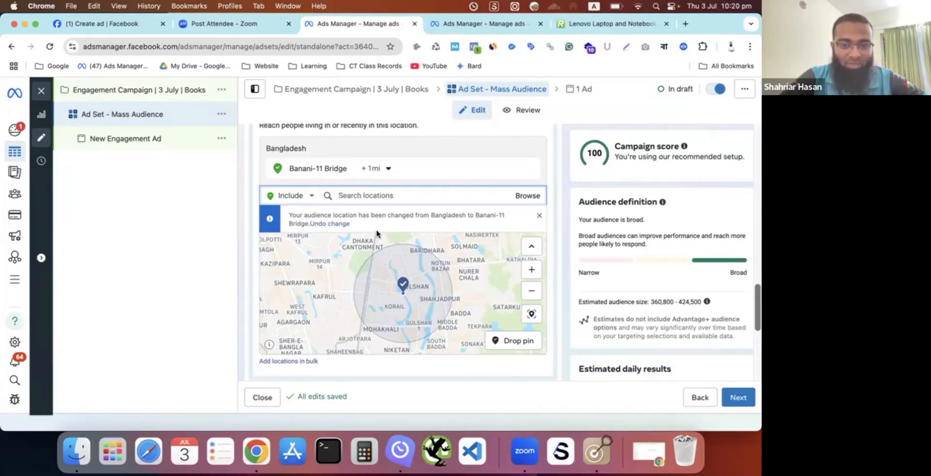
- Try an 8 mi radius around Banani-11 Bridge, set it to 5 mi, and check the estimated audience size
left_click(375, 169)
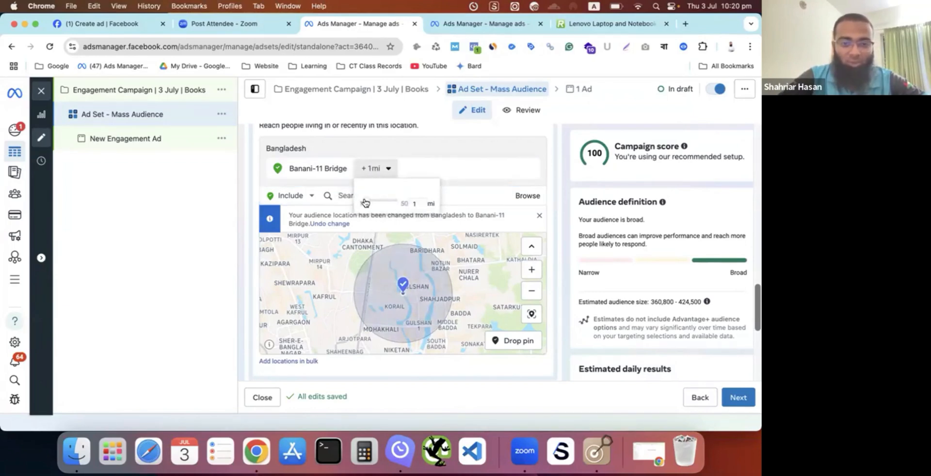
left_click_drag(369, 203, 377, 208)
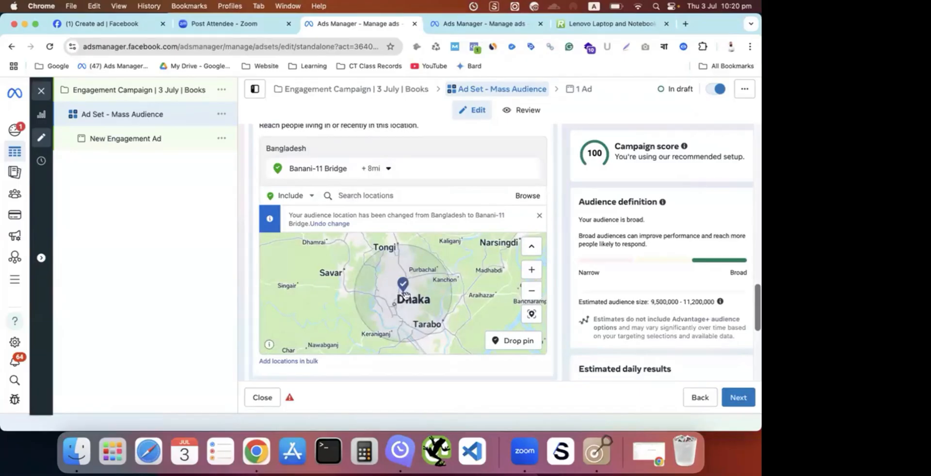
left_click(383, 170)
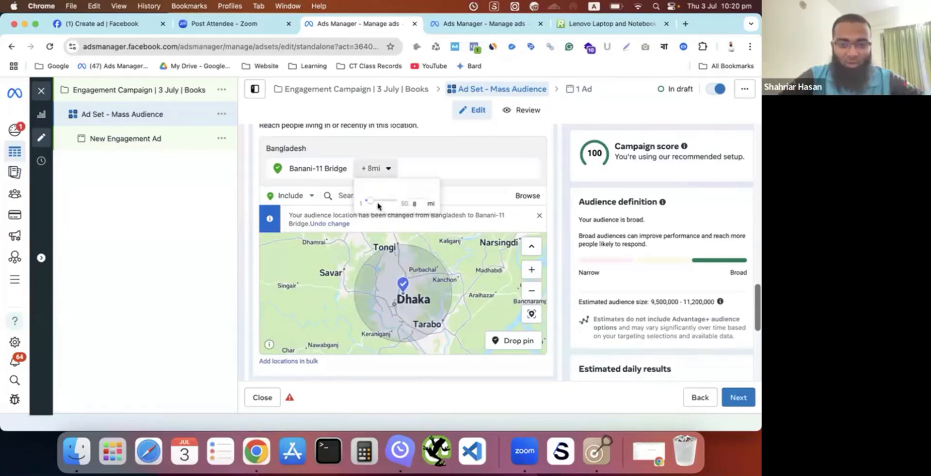
left_click(415, 206)
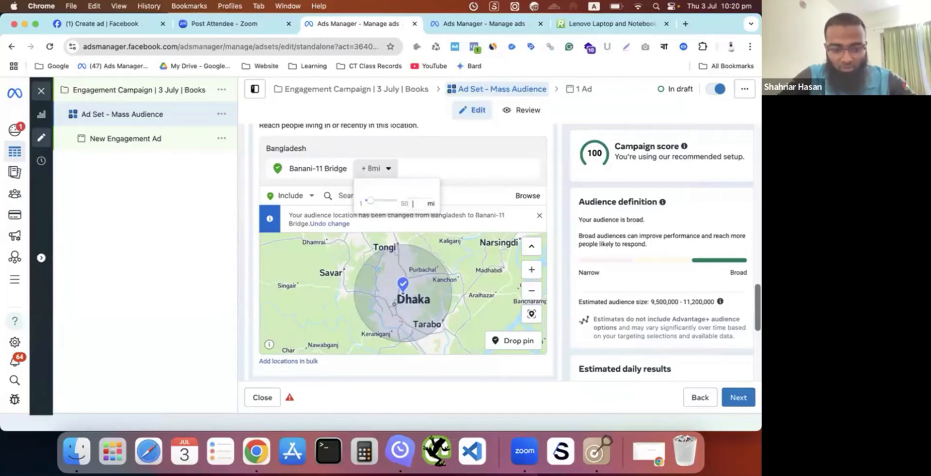
type("5")
key("Return")
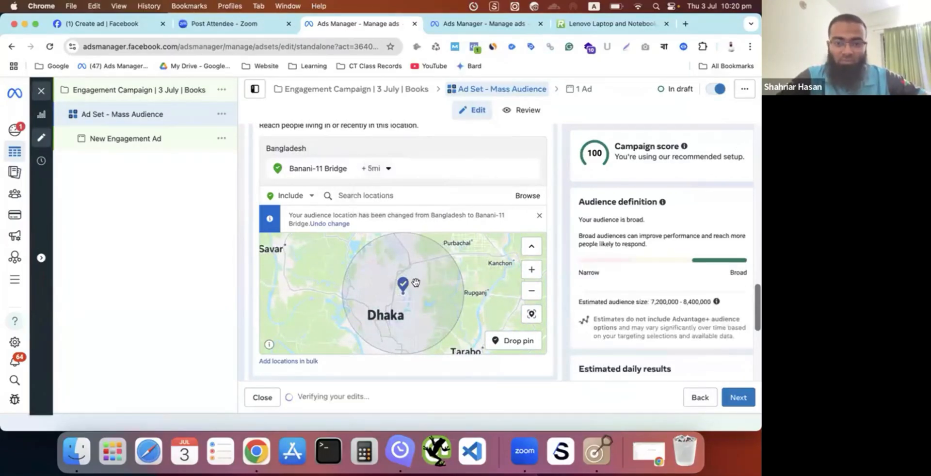
scroll(466, 195, "down", 1)
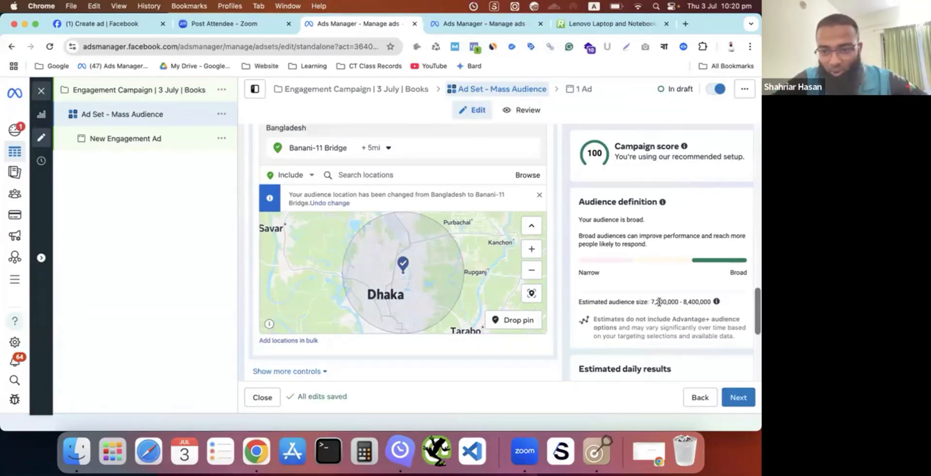
left_click_drag(651, 302, 664, 304)
left_click(676, 302)
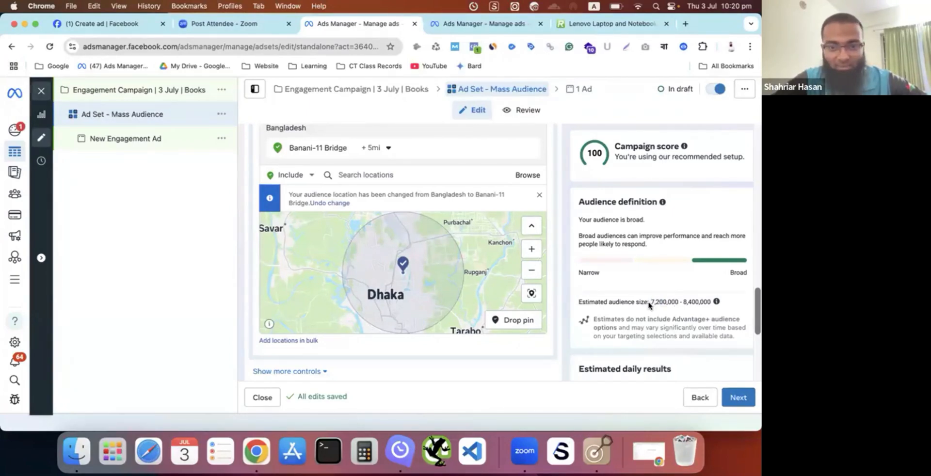
- Exclude Mirpur-12, Pallabi from the Banani-11 Bridge targeting area and check the excluded zone on the map
scroll(411, 187, "up", 2)
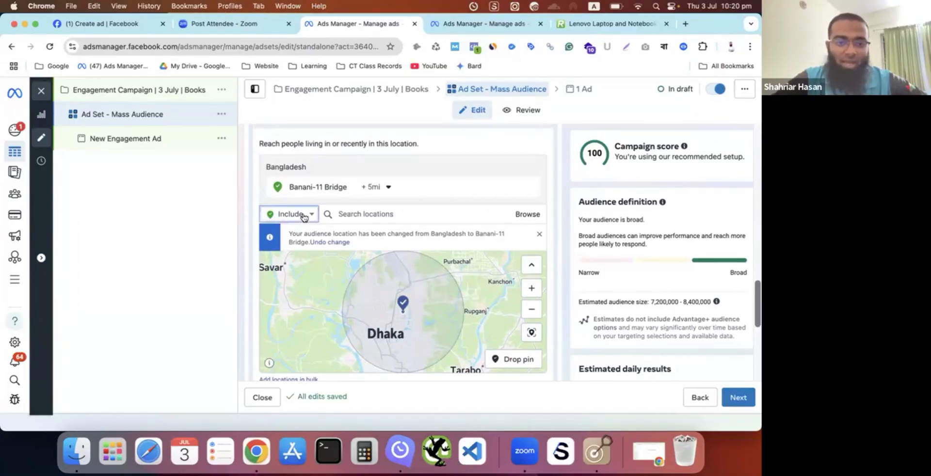
left_click(306, 214)
left_click(290, 241)
left_click(350, 216)
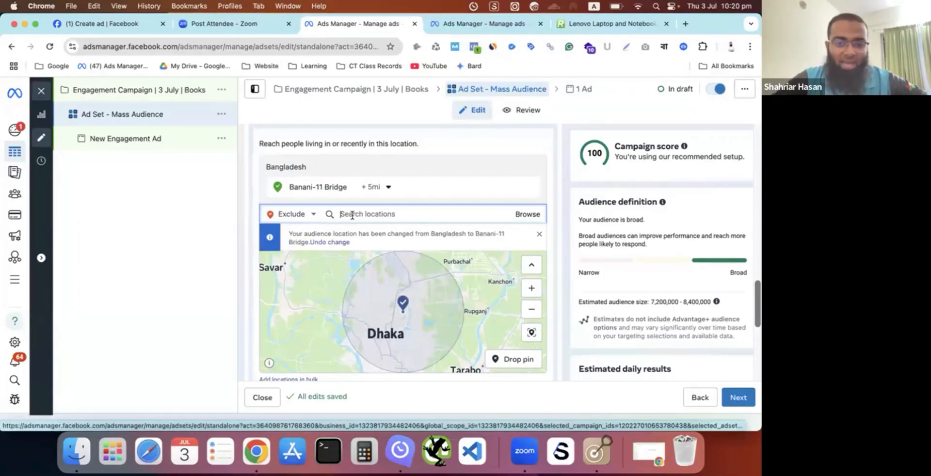
type("mirpur")
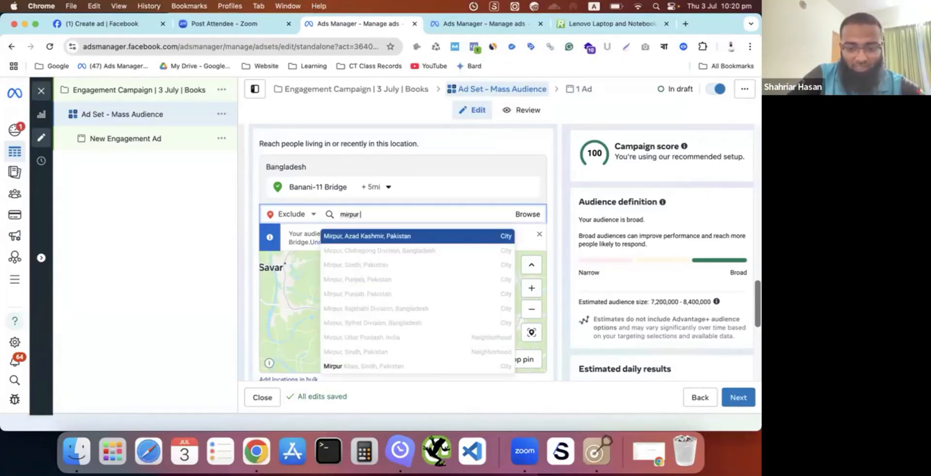
type(" pall")
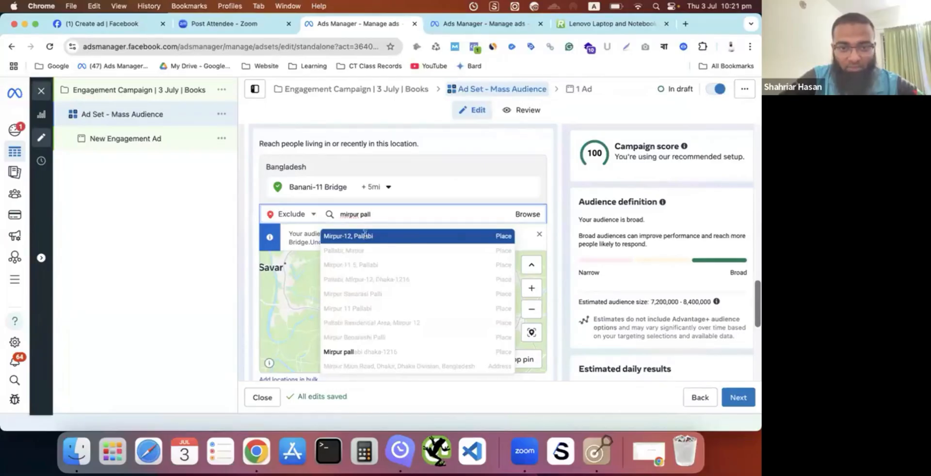
left_click(364, 236)
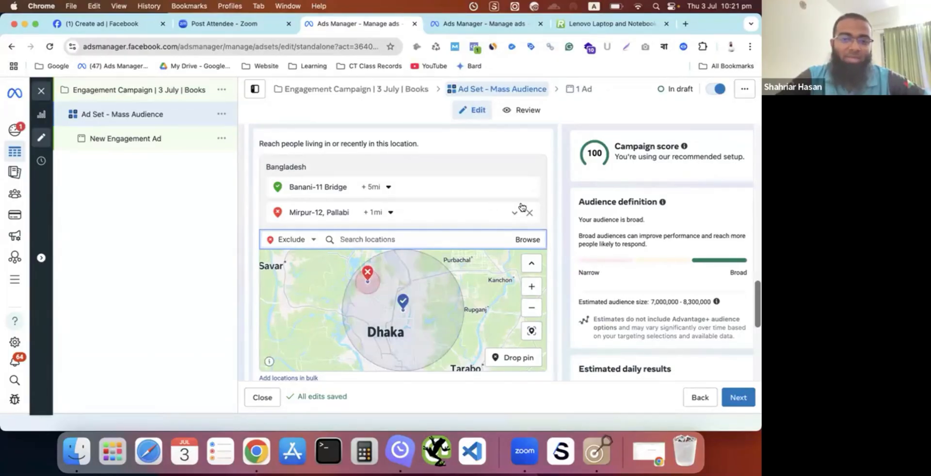
scroll(519, 199, "down", 2)
scroll(522, 207, "down", 2)
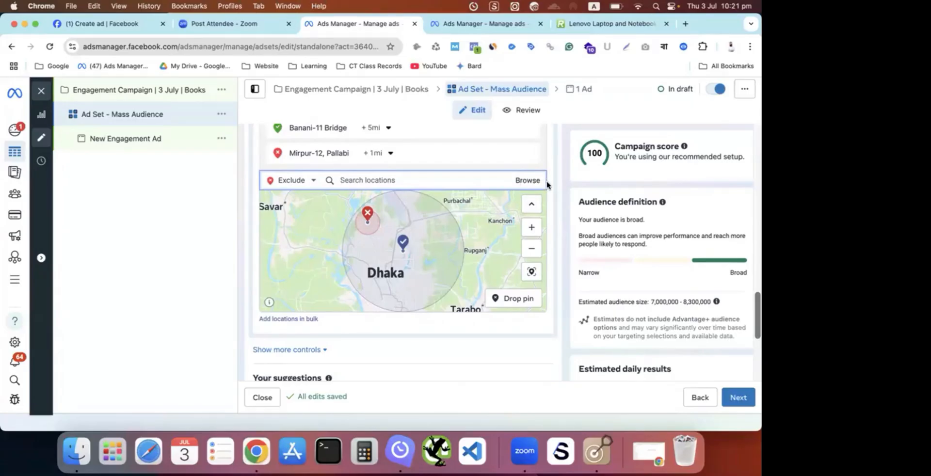
- Add Rajshahi, Rajshahi Division as an included audience location with a 10 mi radius
scroll(547, 185, "up", 1)
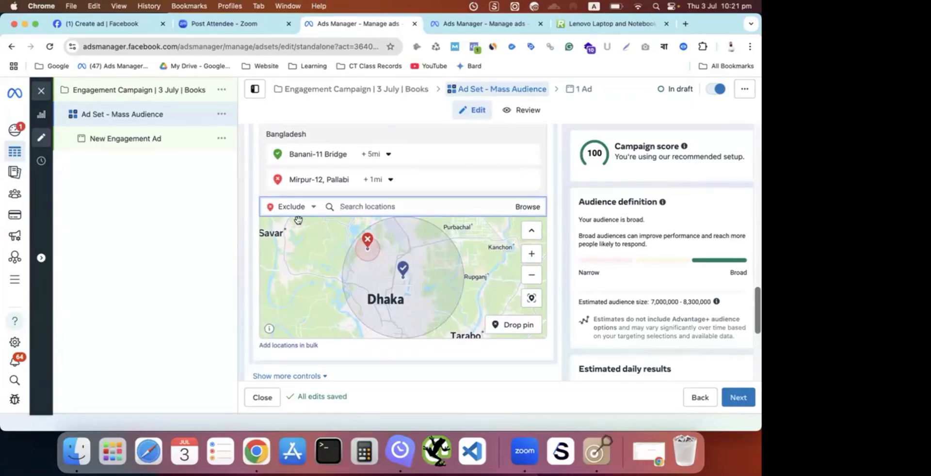
left_click(312, 207)
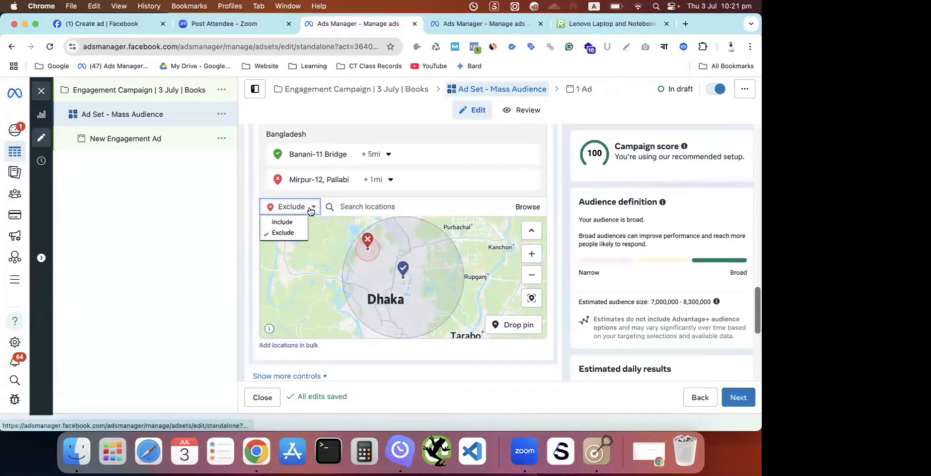
left_click(286, 222)
left_click(364, 204)
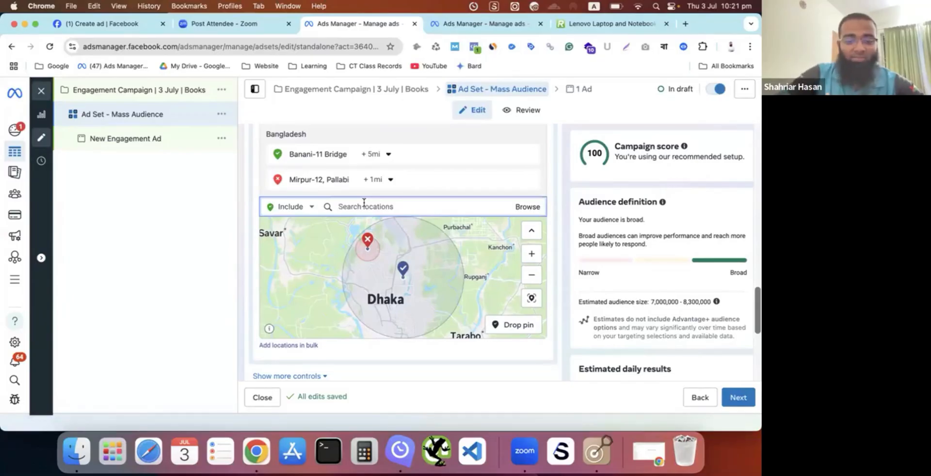
type("rajsh")
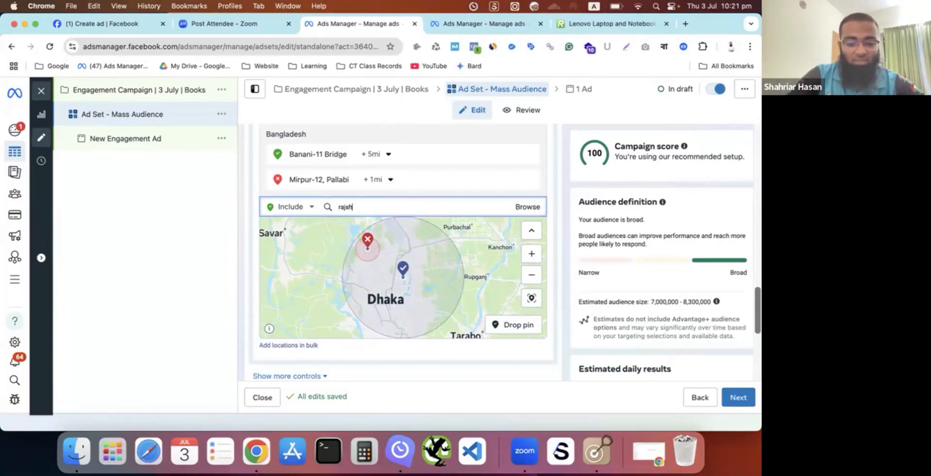
type("ahi")
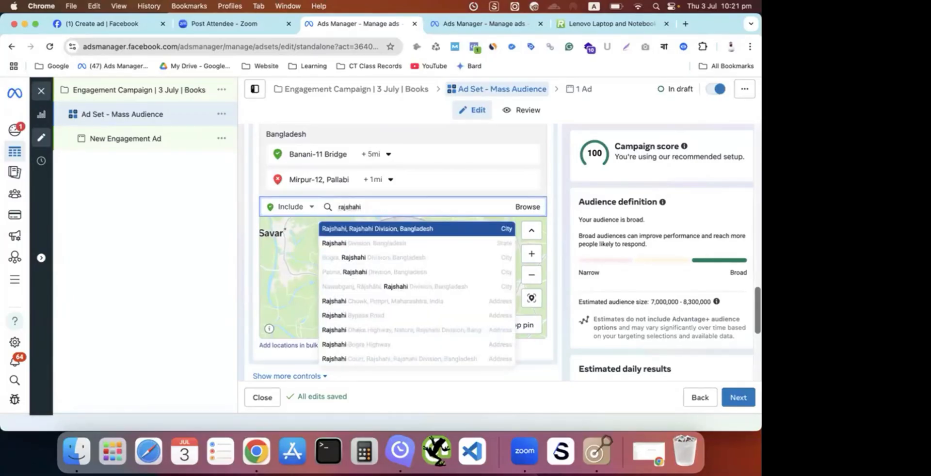
left_click(365, 228)
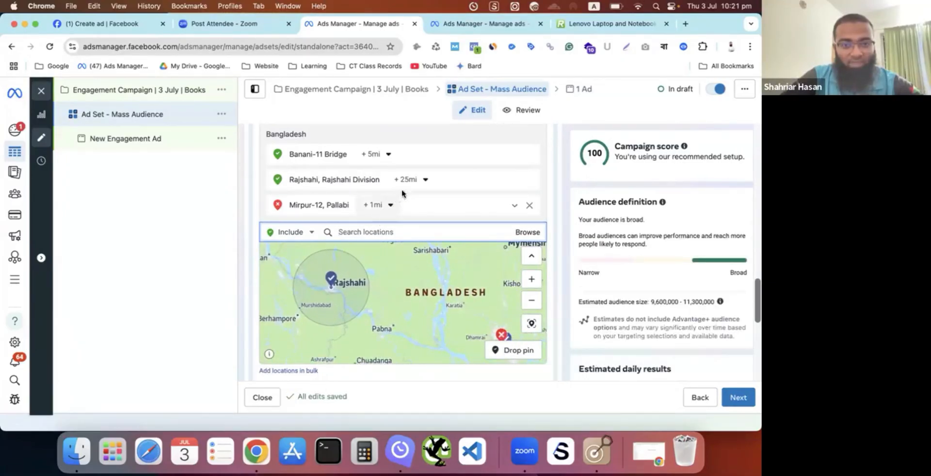
left_click(430, 178)
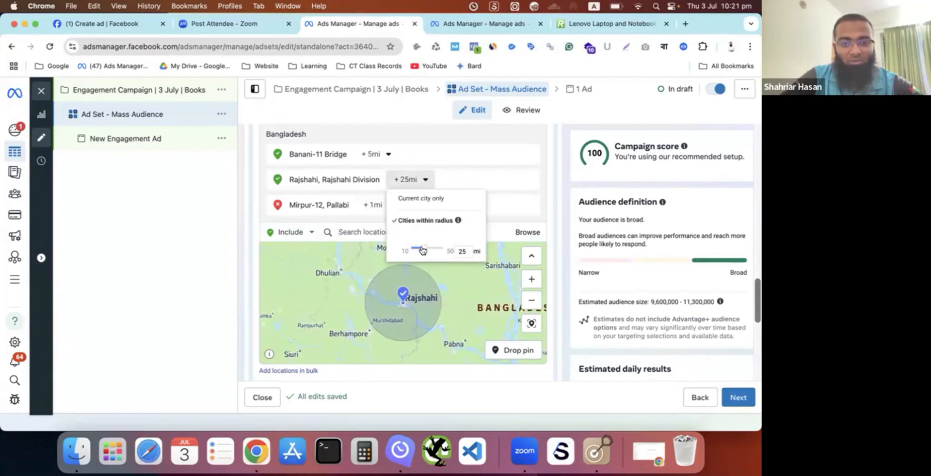
left_click_drag(423, 250, 383, 252)
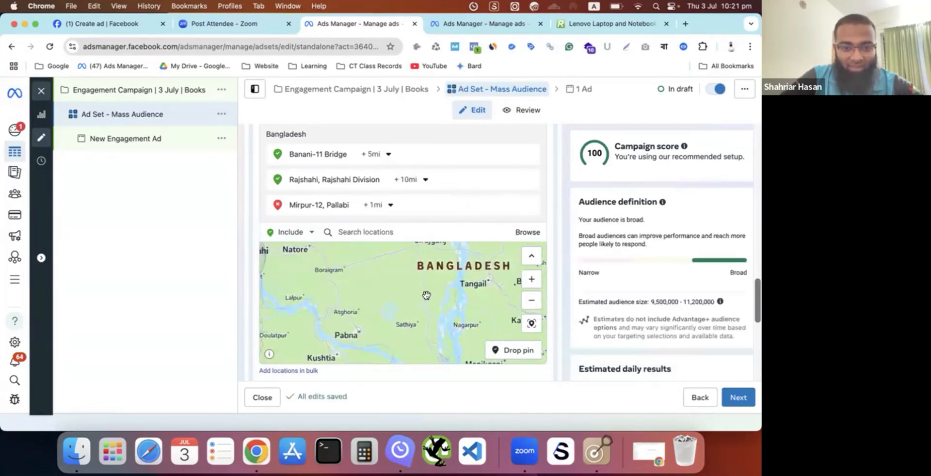
- Drop an included location pin on the map just south of the Tangail label and set its radius to 2 mi
left_click_drag(401, 299, 297, 314)
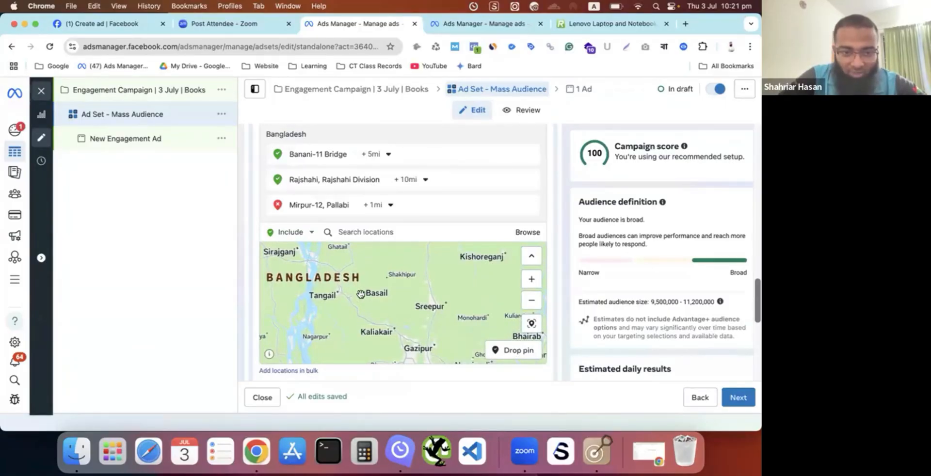
left_click_drag(361, 294, 374, 299)
scroll(352, 302, "up", 5)
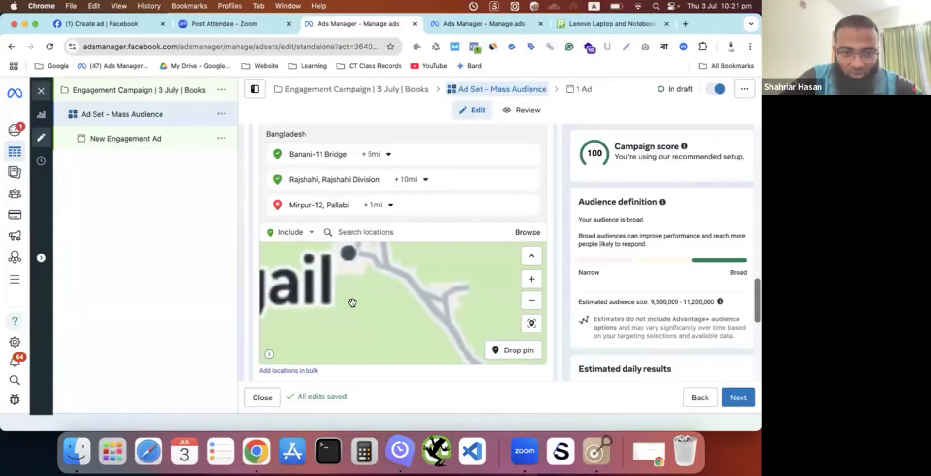
left_click_drag(351, 302, 368, 335)
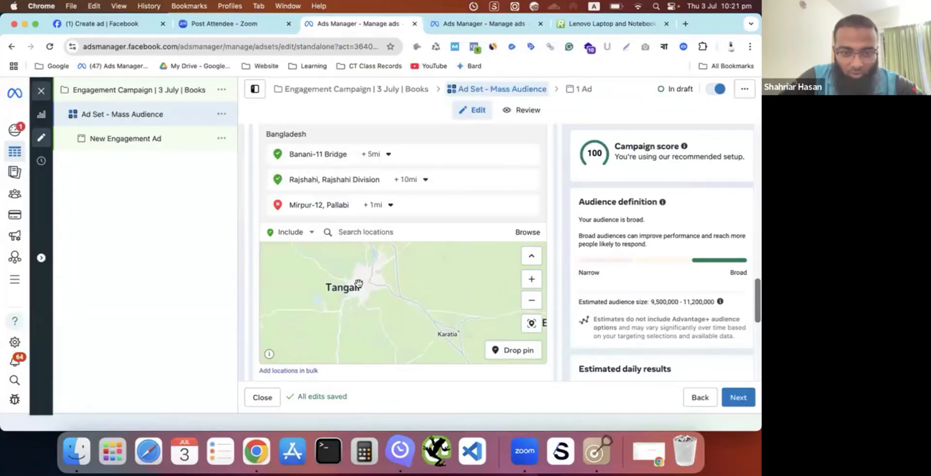
scroll(358, 284, "down", 2)
scroll(358, 284, "up", 5)
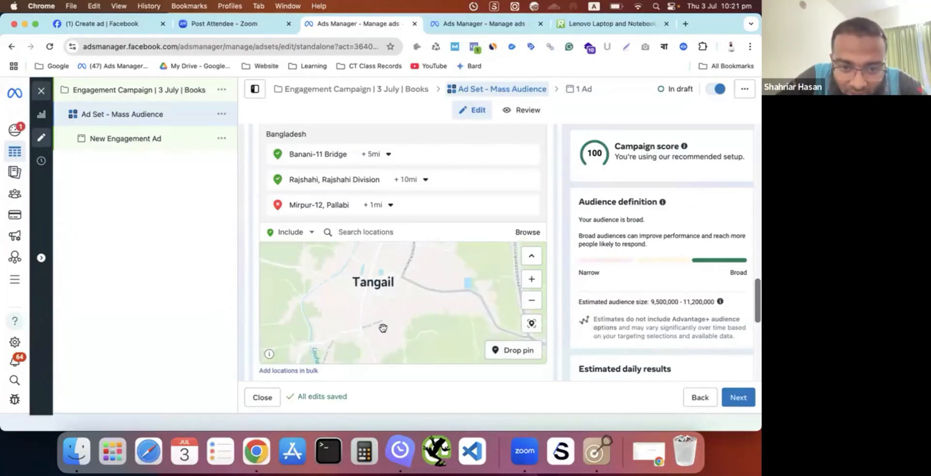
left_click(508, 351)
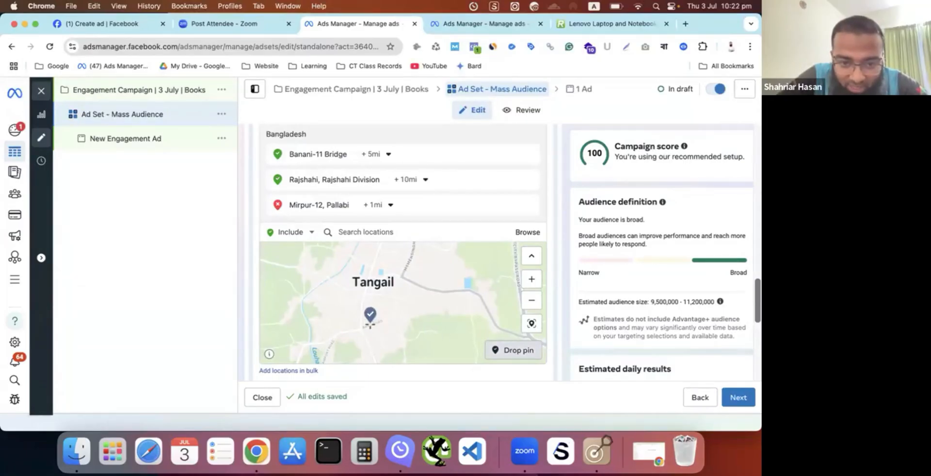
left_click(369, 324)
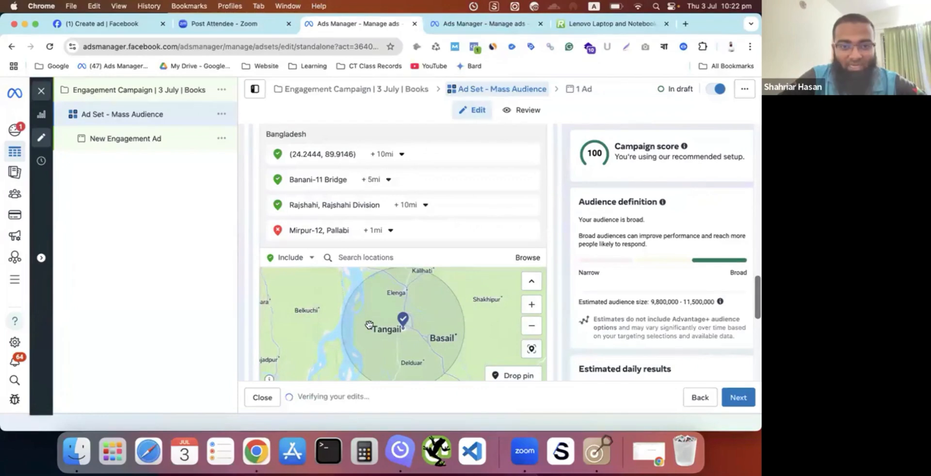
left_click(402, 155)
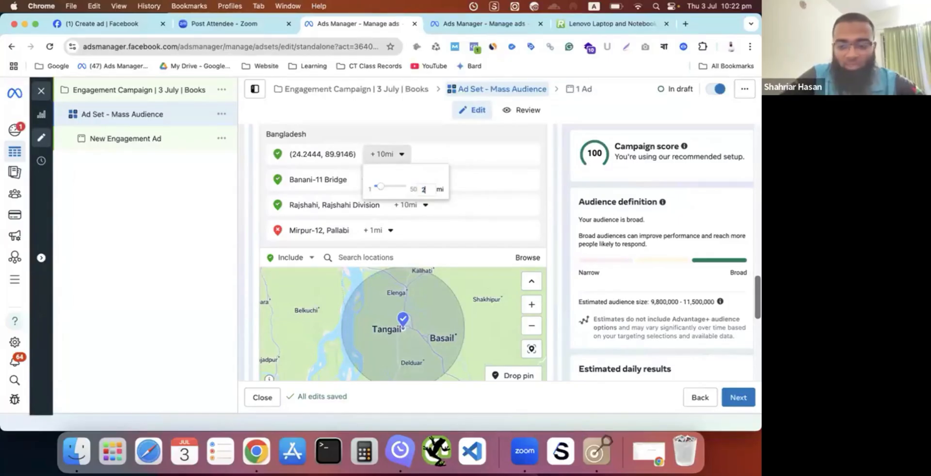
key("Return")
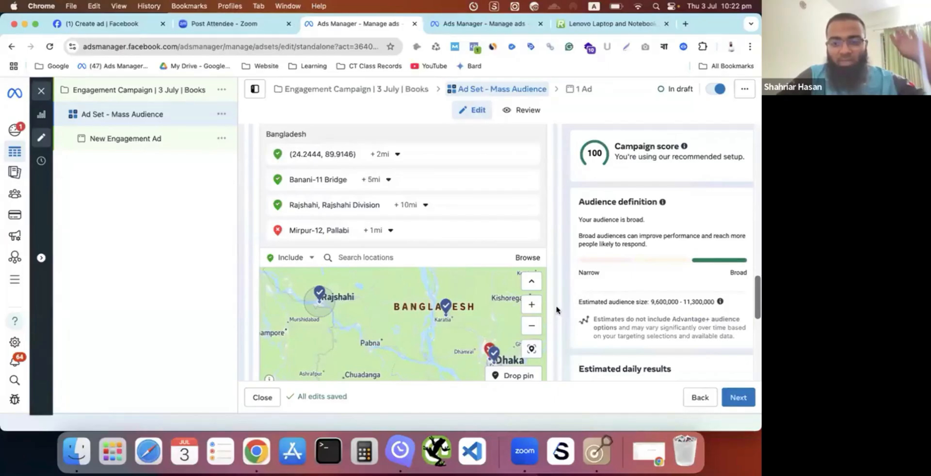
- Turn off the option to reach more people likely to respond to the ads beyond the selected locations
scroll(556, 309, "down", 5)
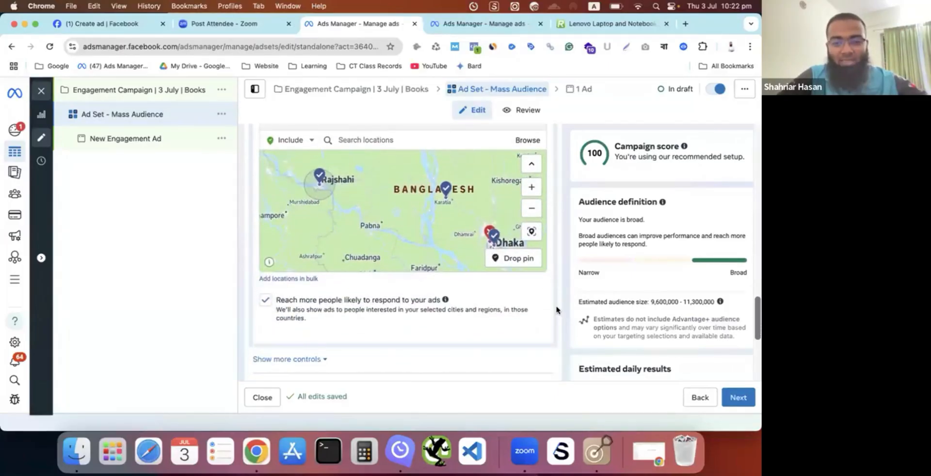
scroll(556, 309, "down", 1)
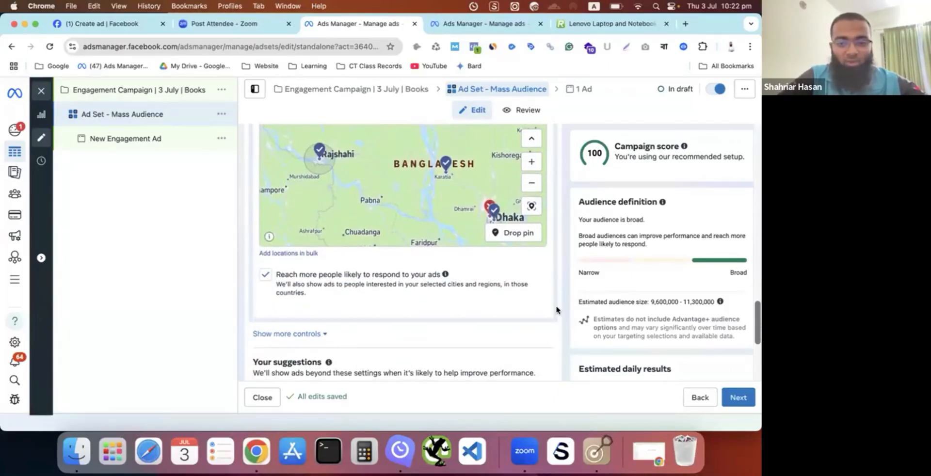
scroll(501, 349, "down", 2)
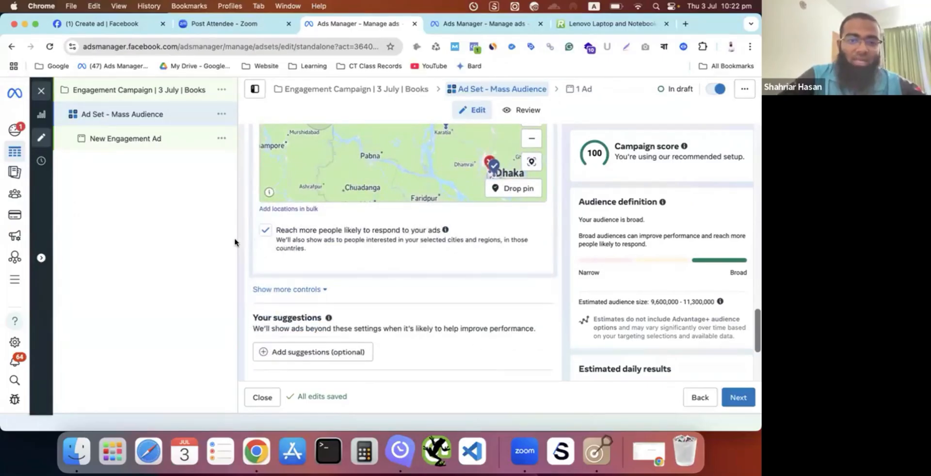
left_click(263, 233)
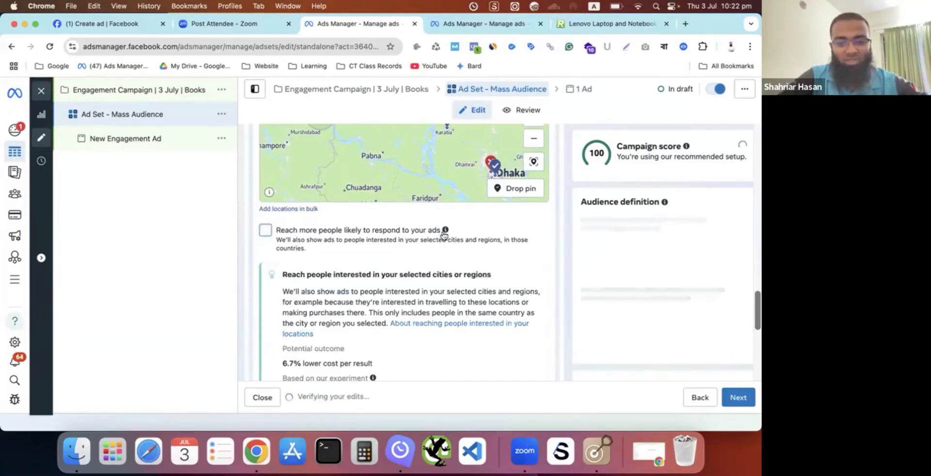
- Show the optional audience suggestion settings for the ad set
scroll(666, 276, "down", 2)
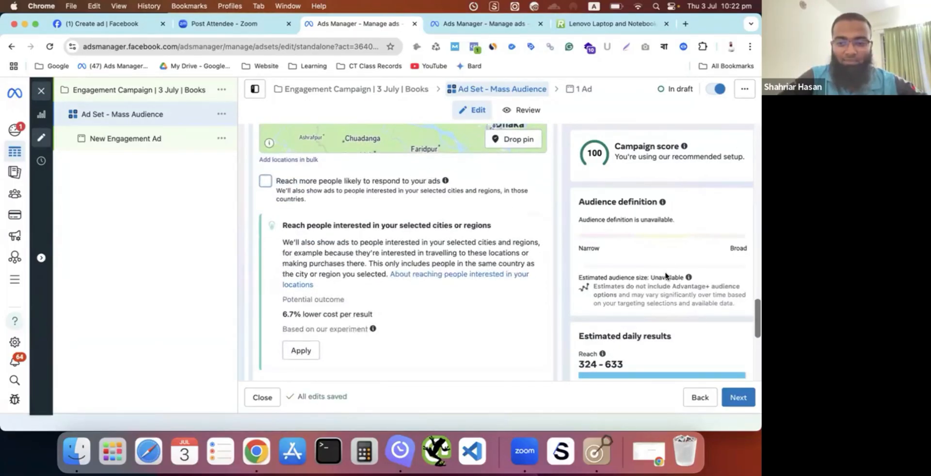
scroll(425, 333, "down", 5)
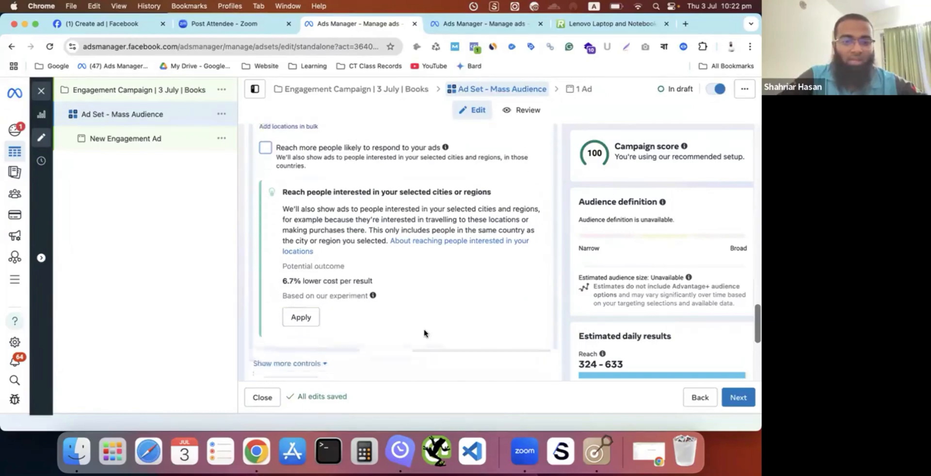
scroll(425, 334, "down", 4)
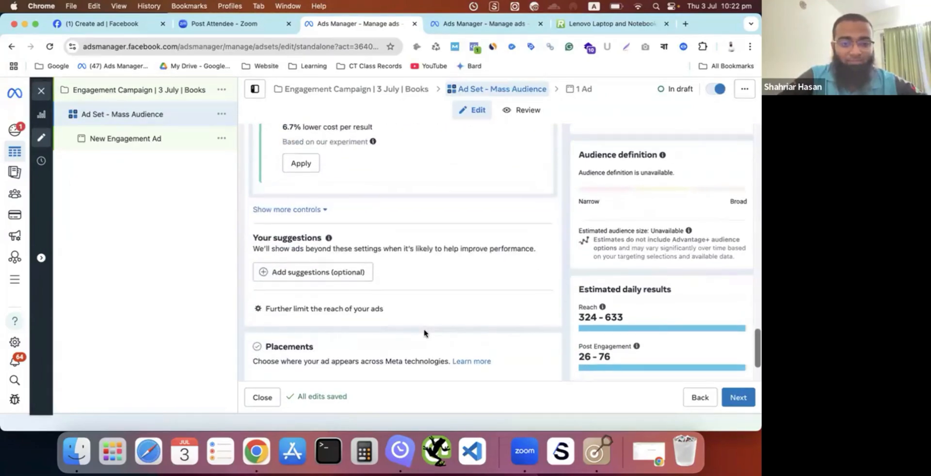
scroll(425, 334, "down", 1)
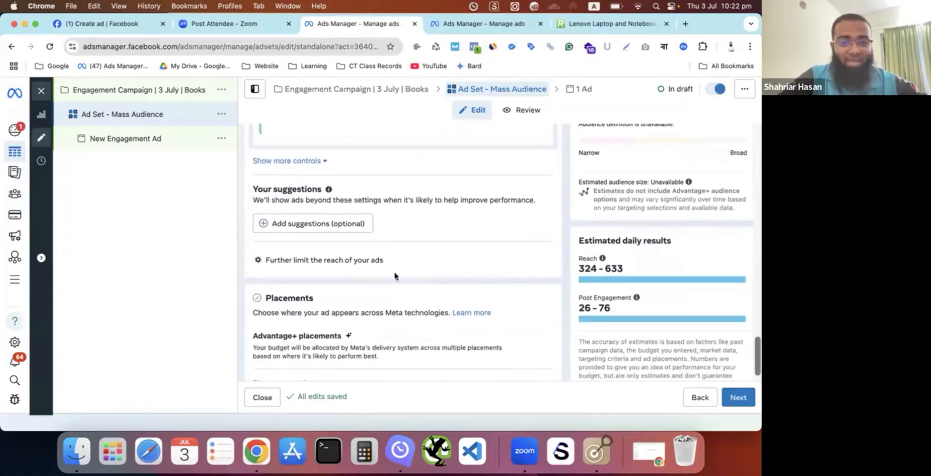
left_click(326, 224)
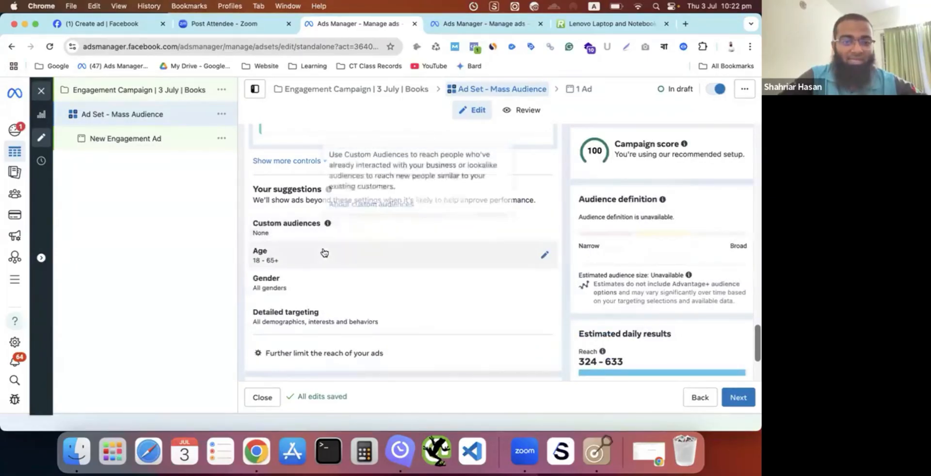
- Set the suggested audience age range to 22–50
left_click(544, 256)
scroll(541, 261, "down", 5)
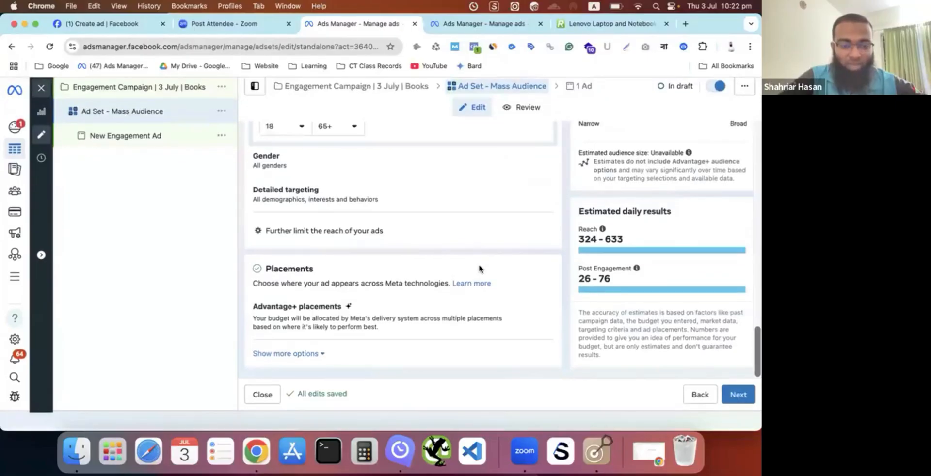
scroll(480, 270, "up", 3)
scroll(479, 269, "up", 1)
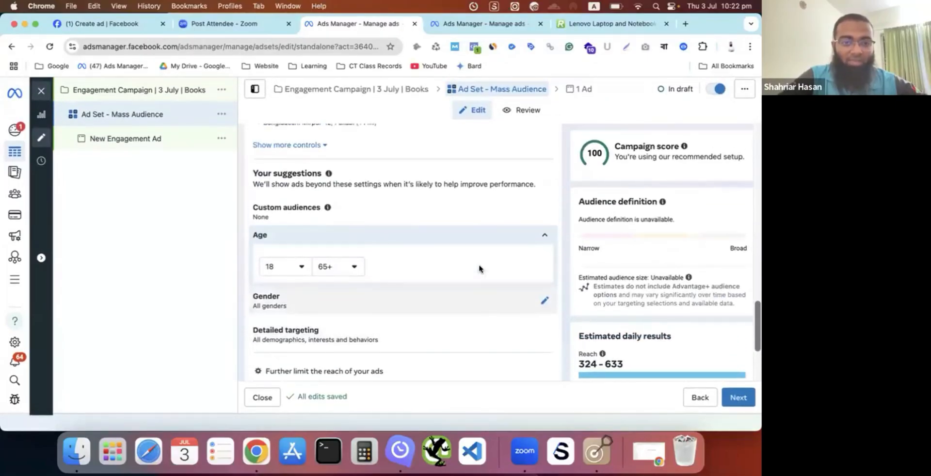
left_click(291, 266)
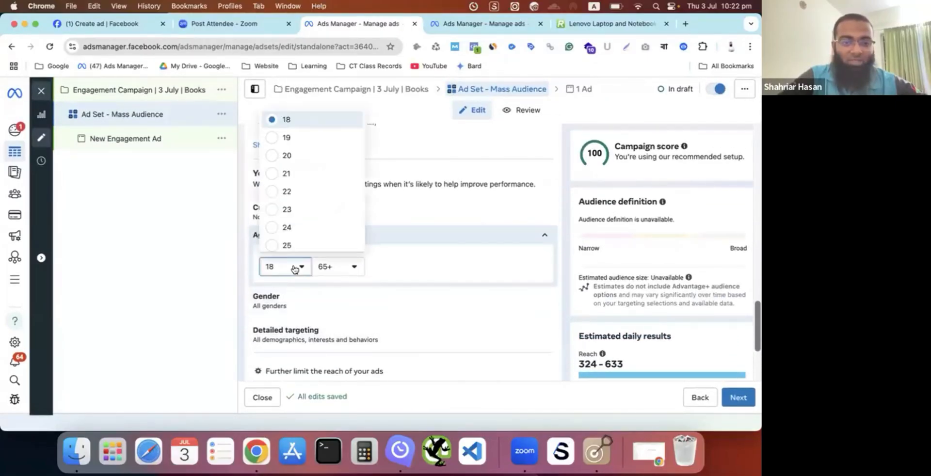
left_click(286, 192)
left_click(334, 267)
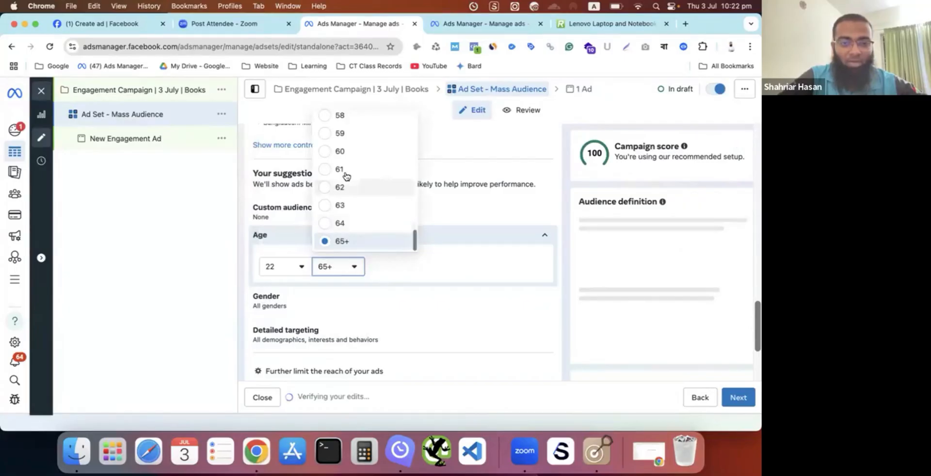
scroll(345, 179, "up", 3)
scroll(346, 176, "up", 3)
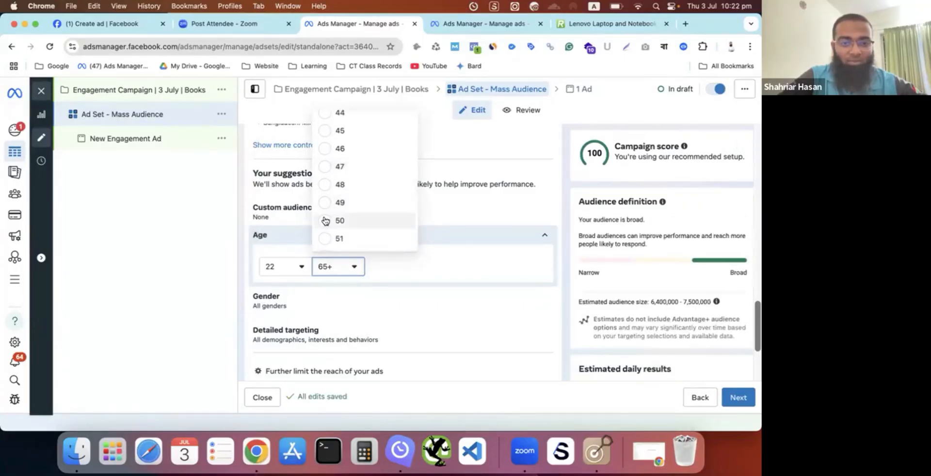
left_click(322, 218)
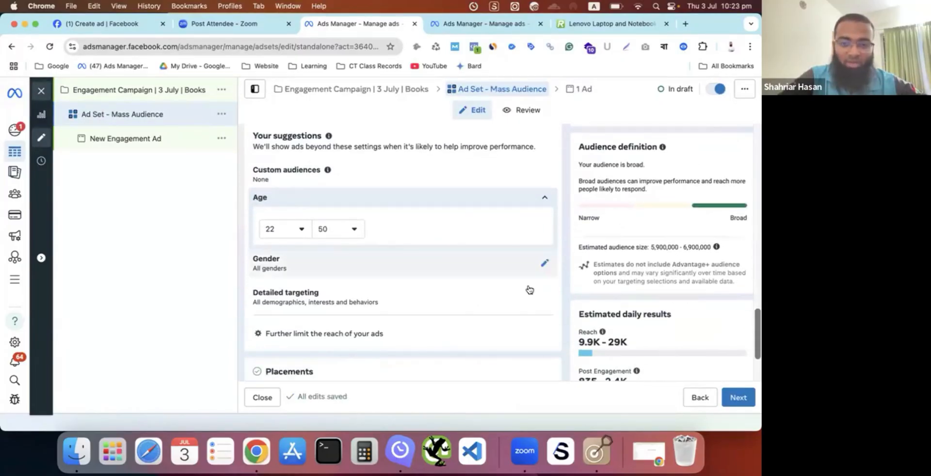
- Try the Men and Women options for the suggested audience's gender, and set it back to All
left_click(543, 265)
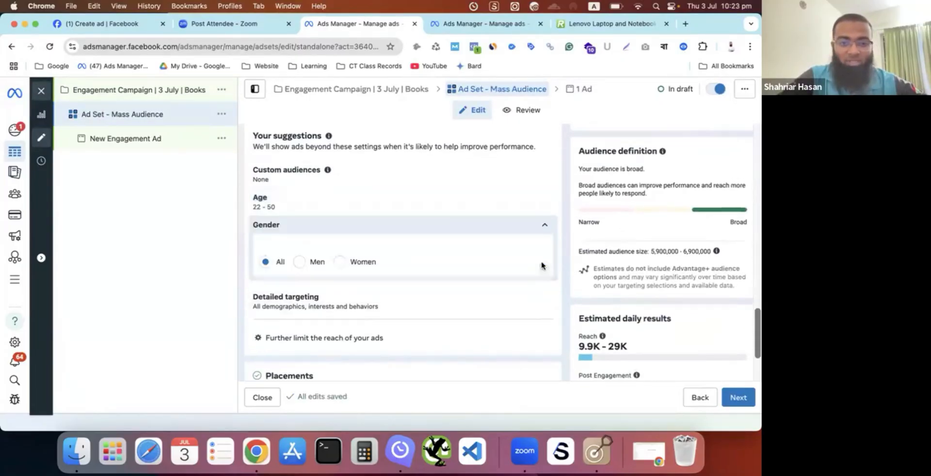
left_click(310, 262)
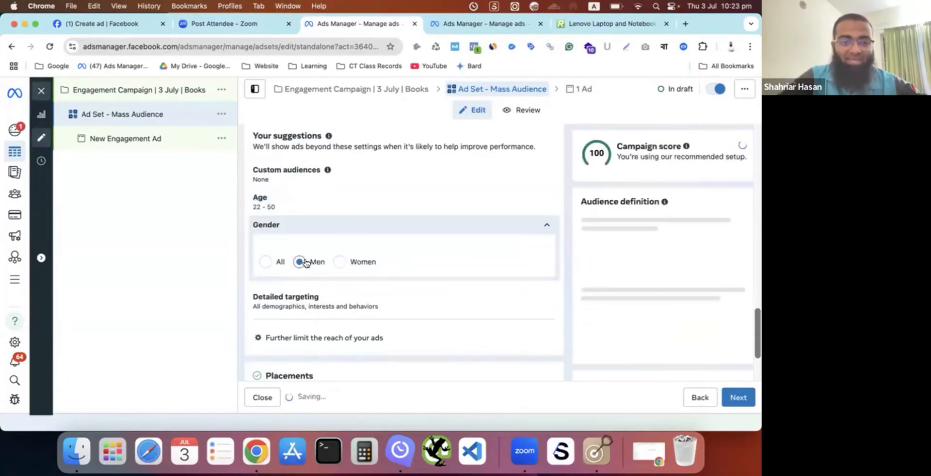
left_click(343, 266)
left_click(265, 262)
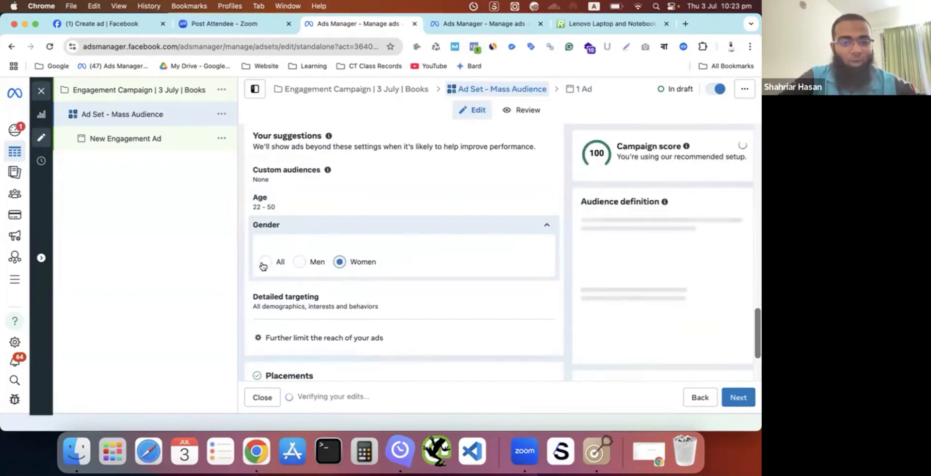
left_click(544, 230)
scroll(475, 252, "down", 1)
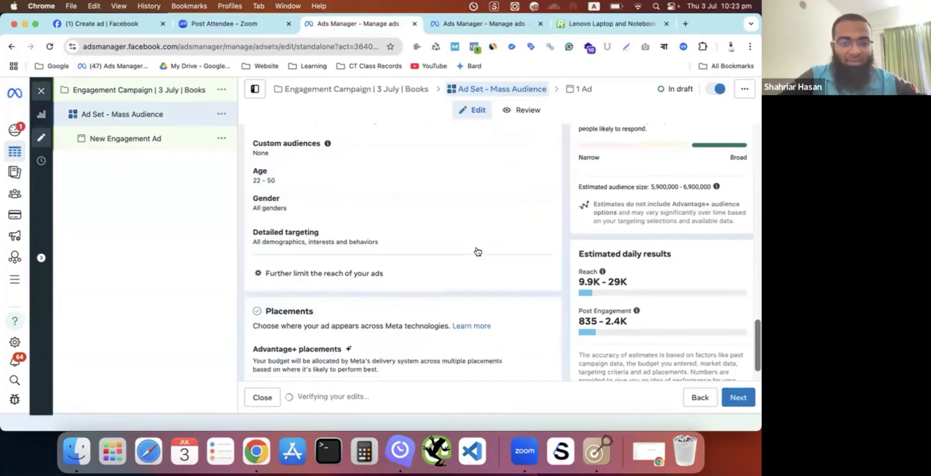
- Search the detailed targeting for "book" and add the Books (publications) interest
left_click(546, 236)
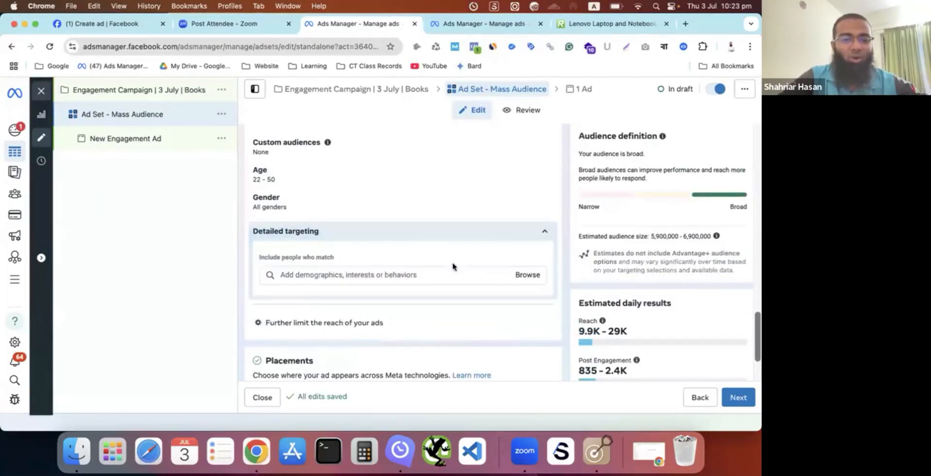
left_click(396, 273)
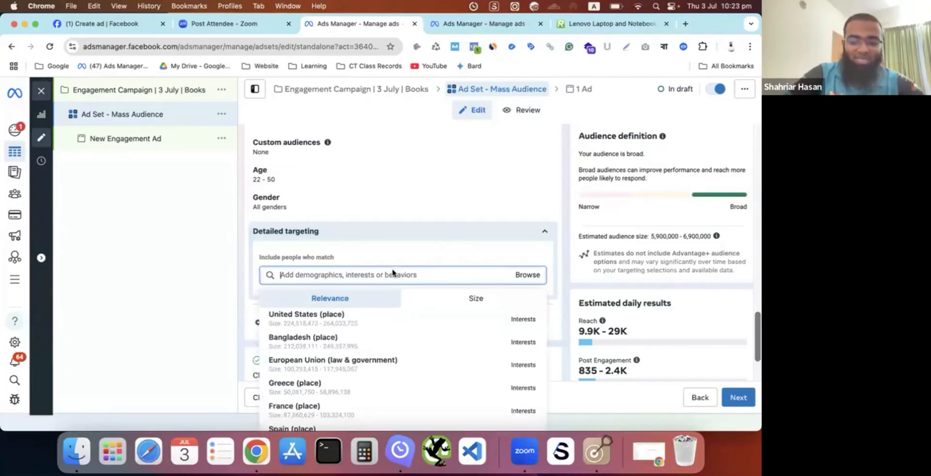
type("book")
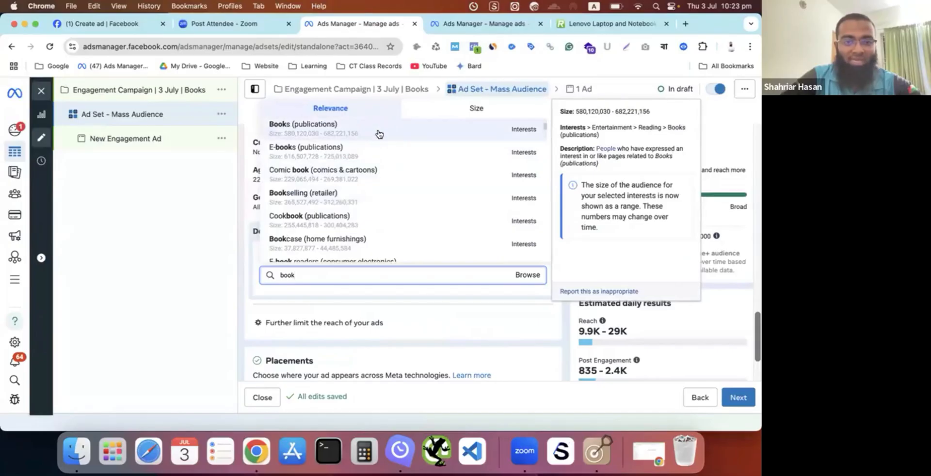
left_click(379, 134)
scroll(312, 286, "down", 2)
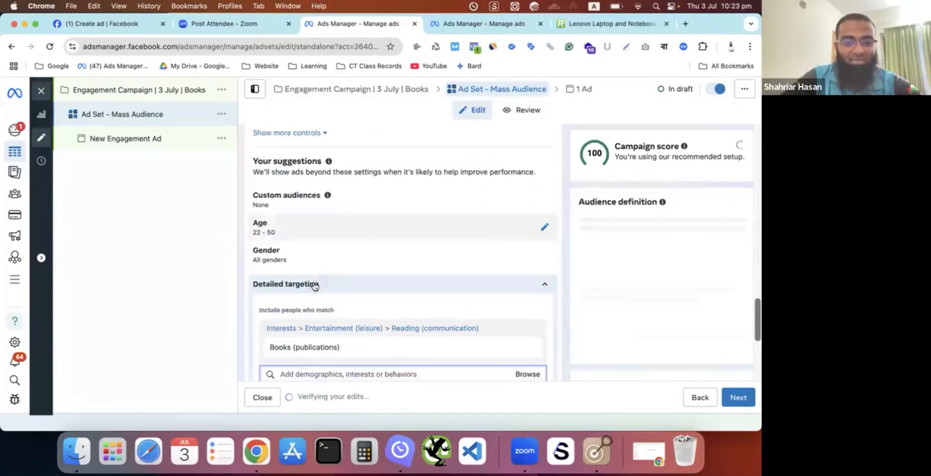
scroll(323, 275, "down", 2)
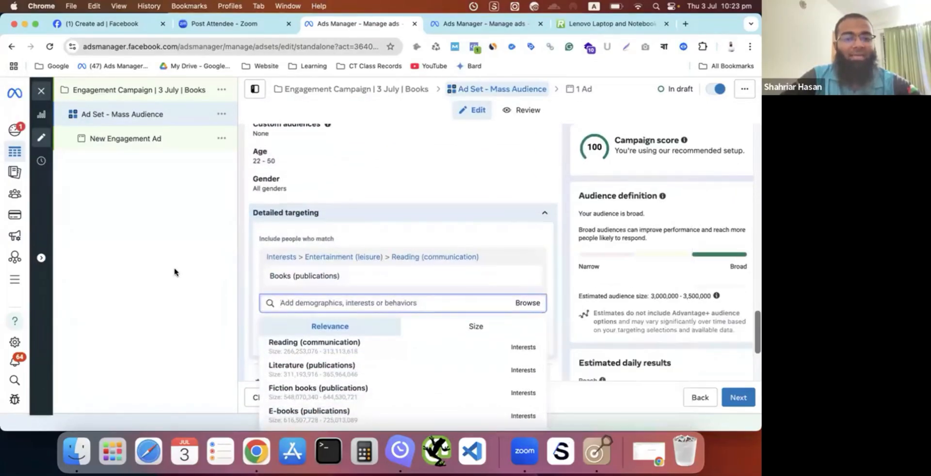
left_click(175, 272)
- Examine the related interests suggested for detailed targeting and review the ad set's location, age and gender settings
scroll(349, 273, "down", 1)
left_click(350, 274)
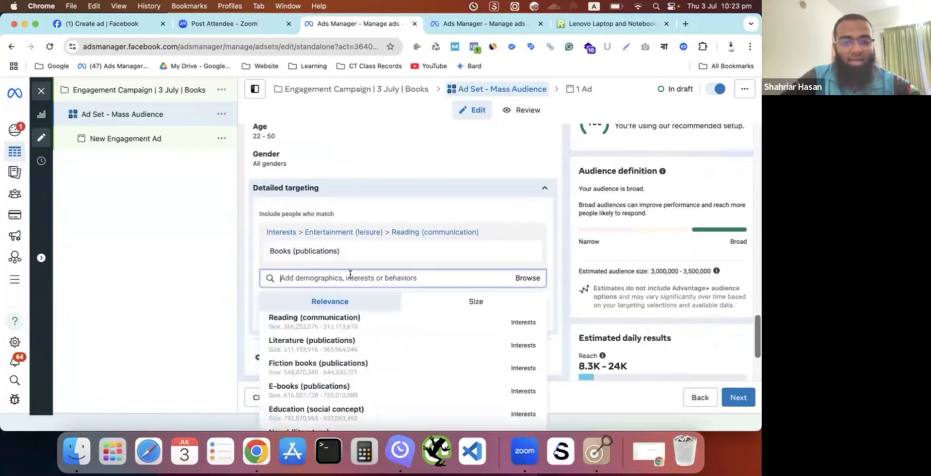
mouse_move(323, 330)
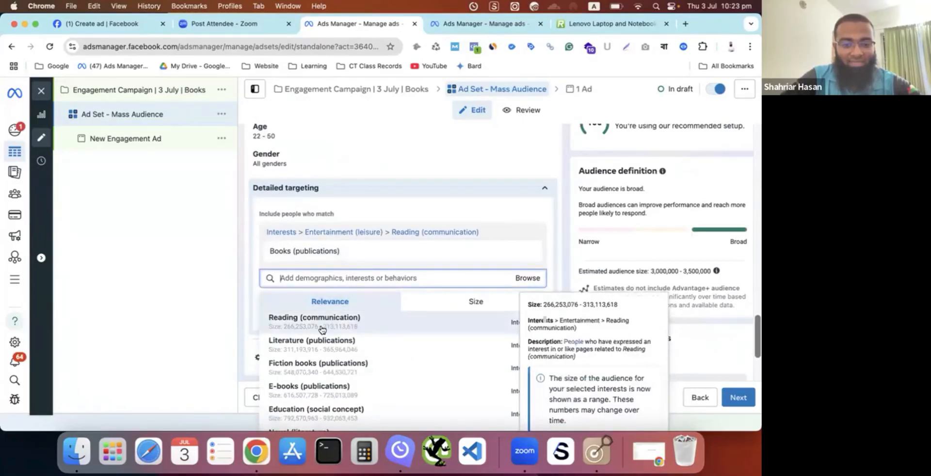
left_click(199, 266)
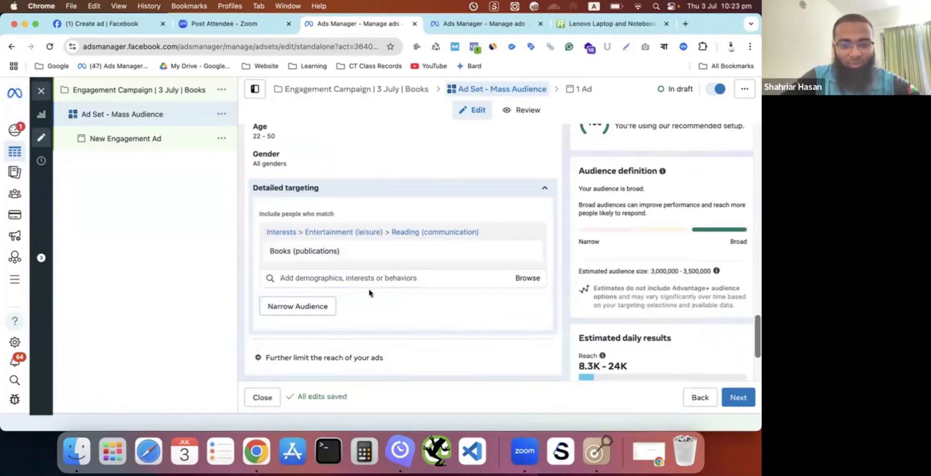
left_click(390, 278)
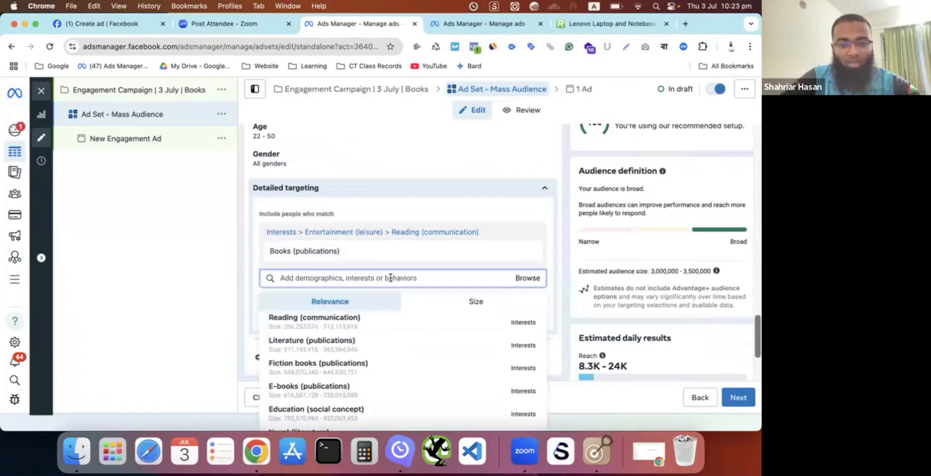
mouse_move(358, 318)
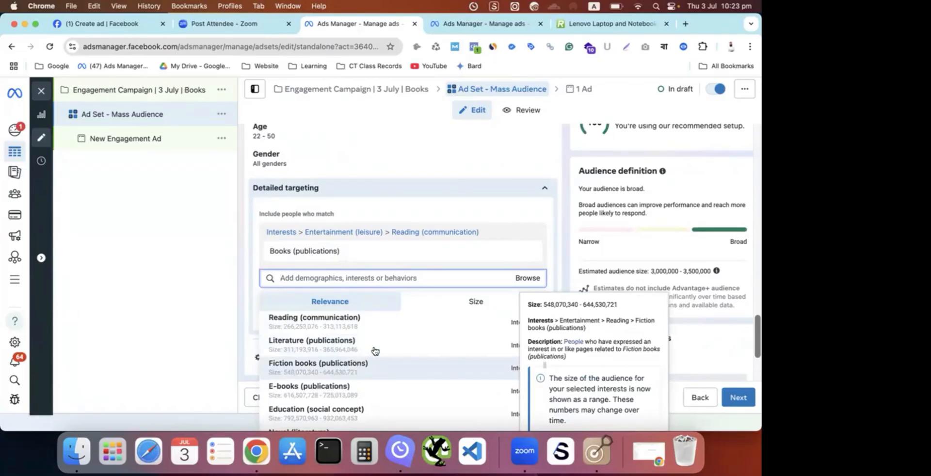
left_click(202, 252)
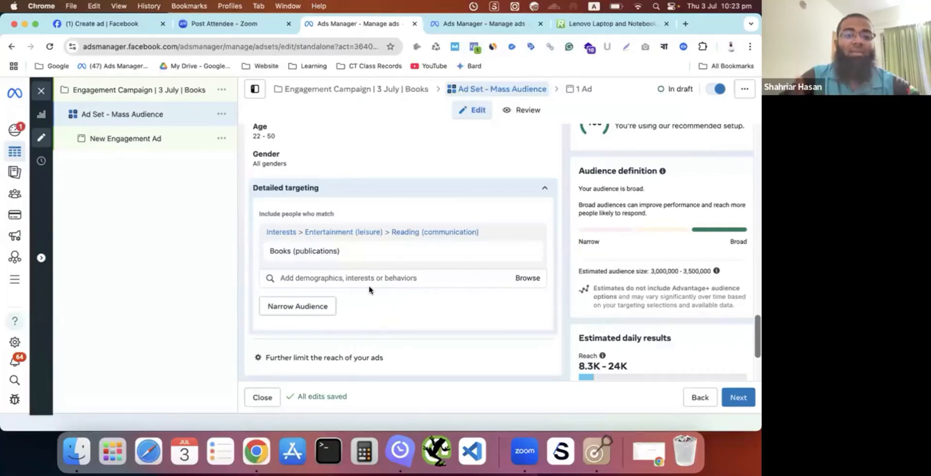
scroll(369, 242, "up", 1)
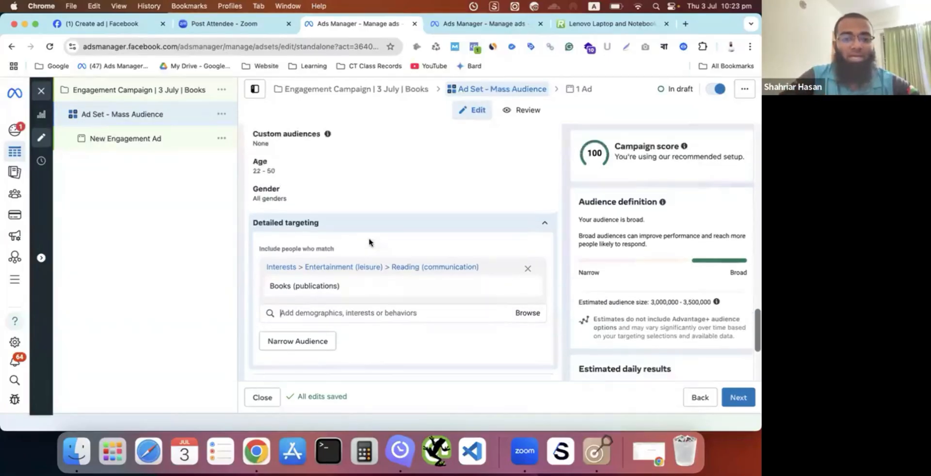
scroll(369, 242, "up", 1)
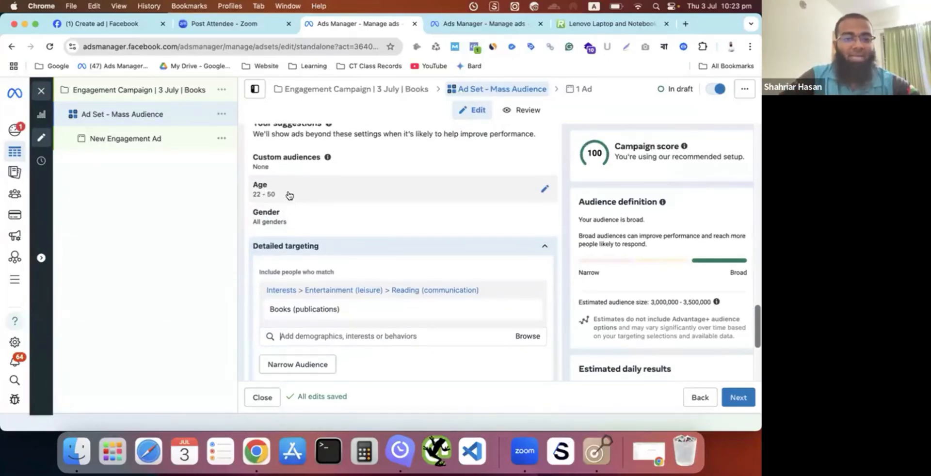
scroll(315, 192, "up", 3)
scroll(315, 192, "up", 1)
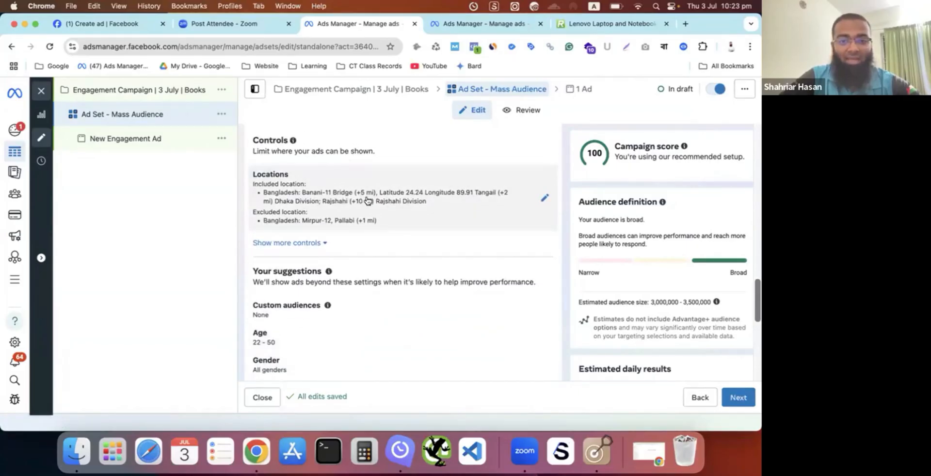
scroll(409, 202, "down", 4)
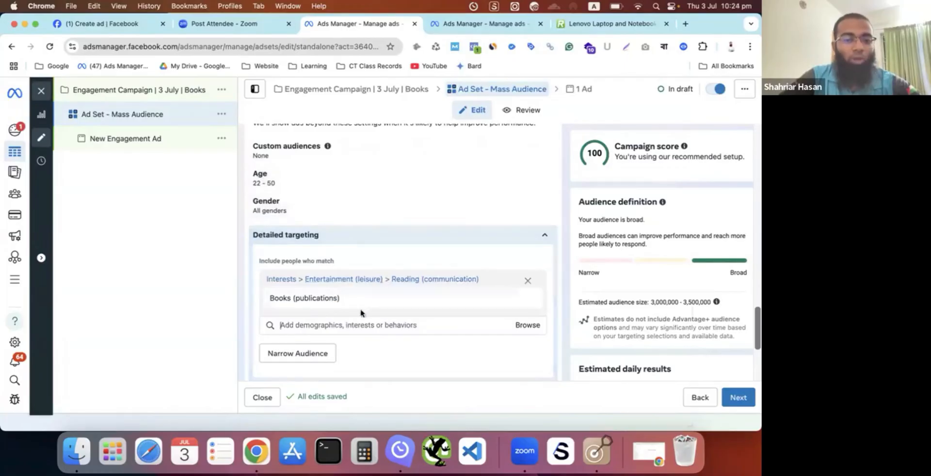
- Add the suggested Reading (communication) interest to the detailed targeting
mouse_move(395, 297)
scroll(394, 297, "down", 1)
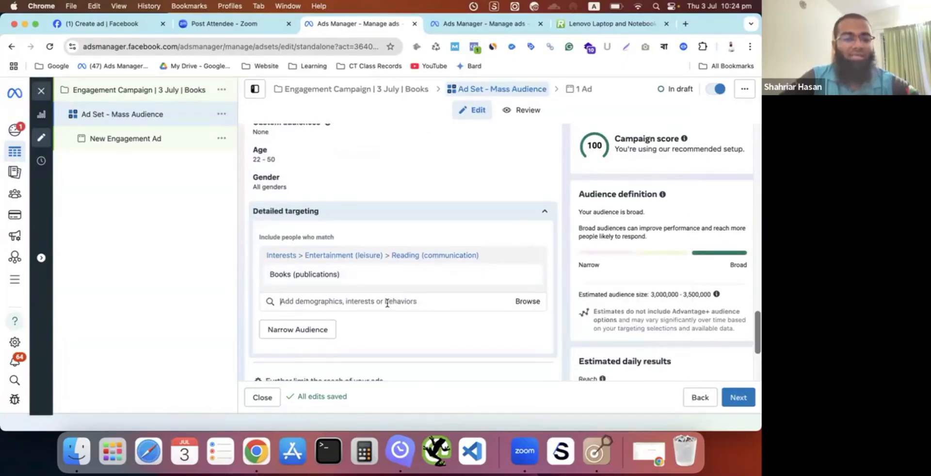
left_click(387, 302)
scroll(383, 303, "down", 1)
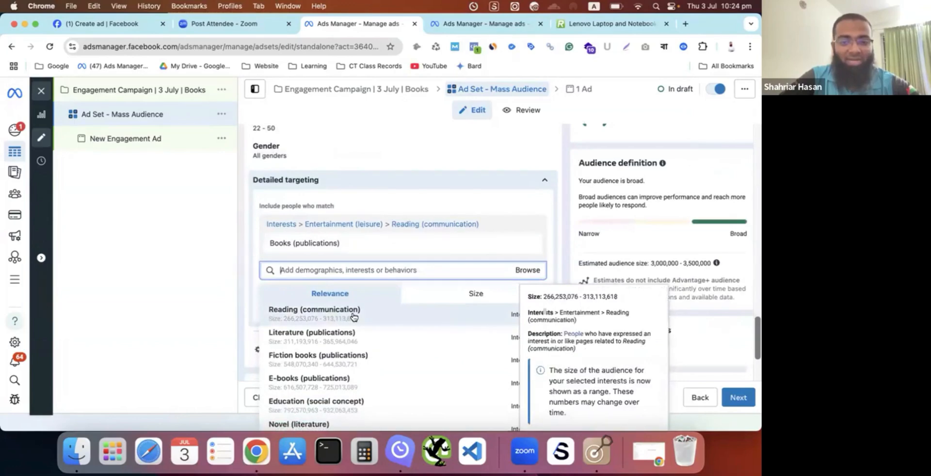
left_click(346, 319)
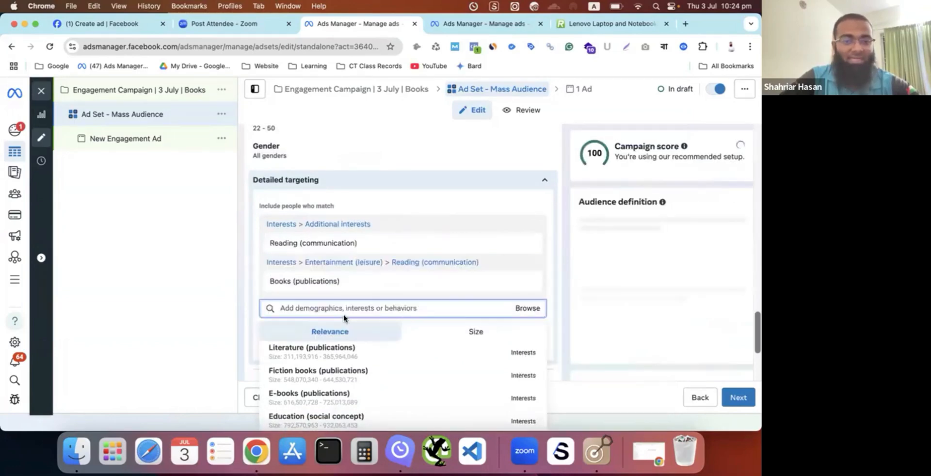
- Add the suggested Education (social concept) interest to the detailed targeting and collapse the targeting settings
scroll(340, 315, "down", 2)
mouse_move(323, 313)
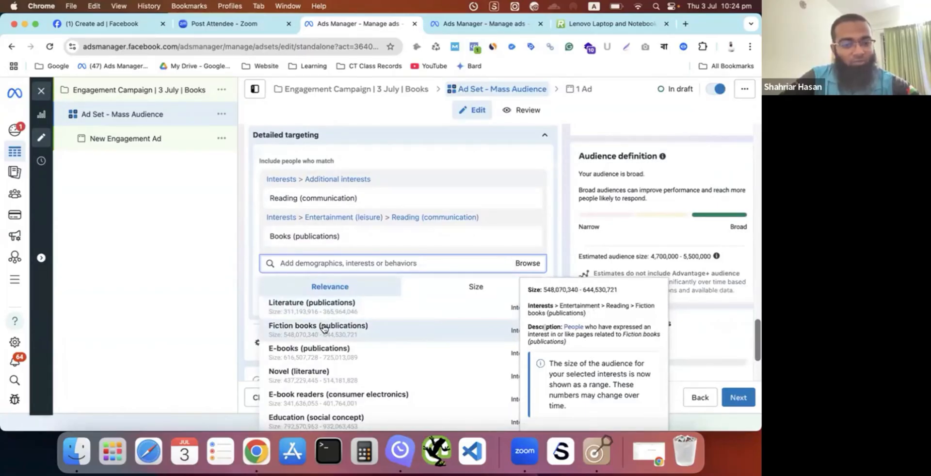
scroll(324, 328, "down", 1)
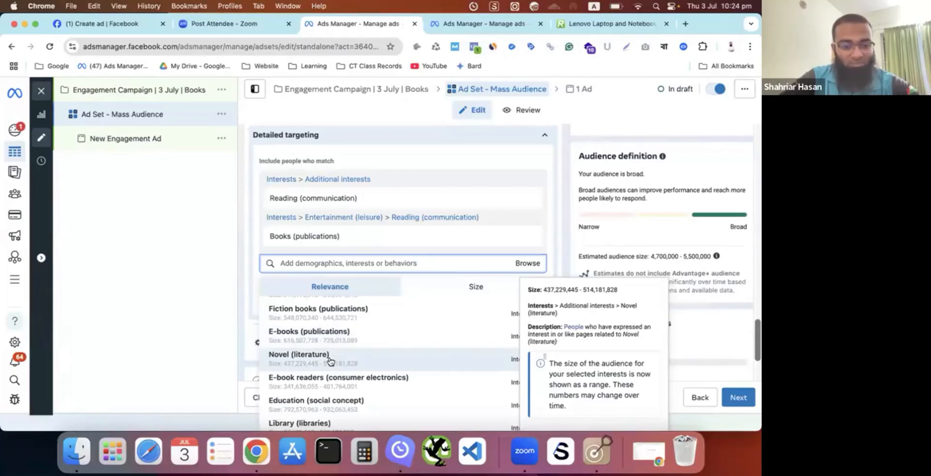
scroll(329, 361, "up", 1)
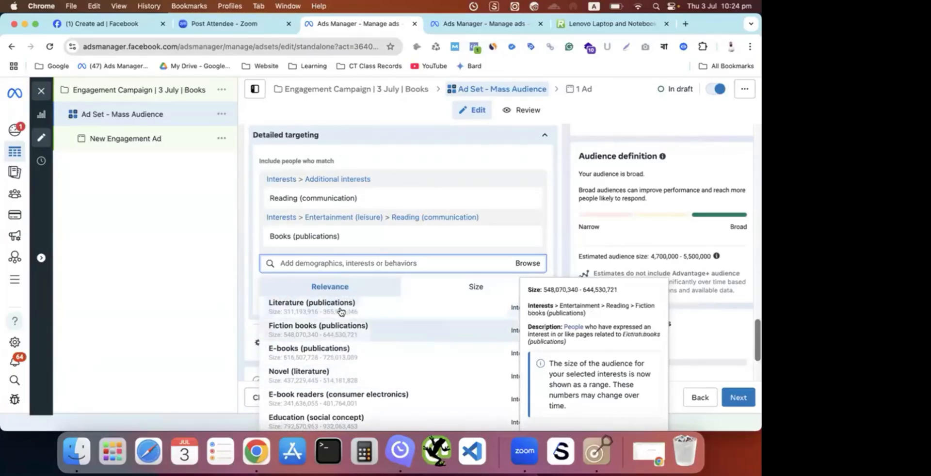
scroll(323, 387, "down", 1)
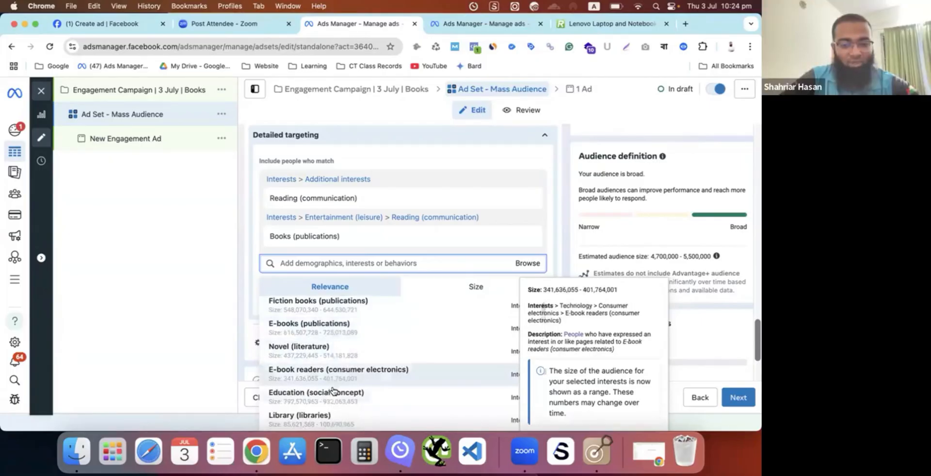
left_click(338, 392)
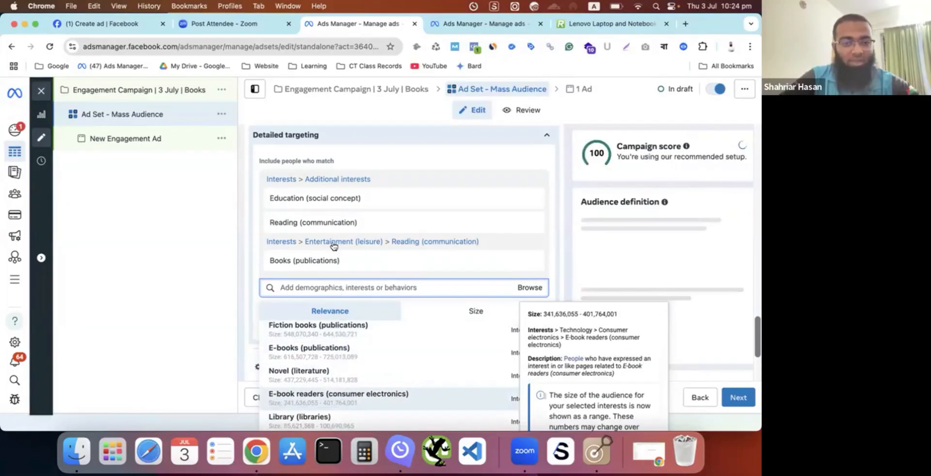
left_click(187, 252)
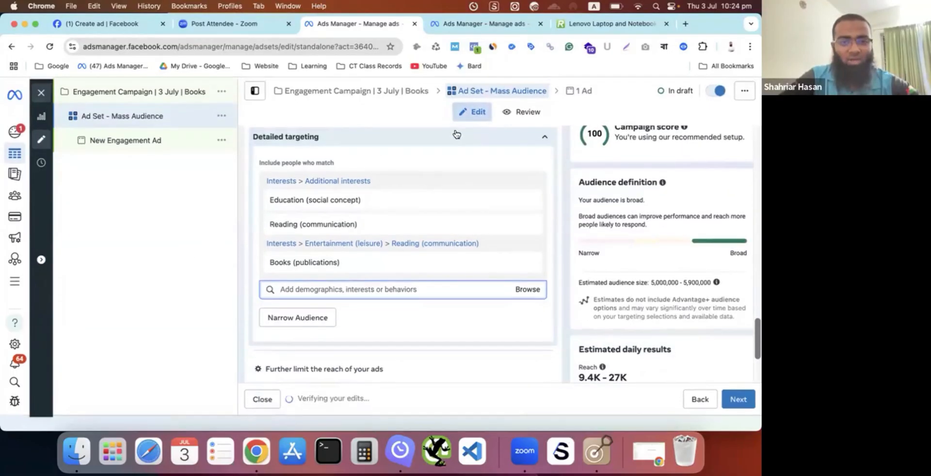
scroll(422, 174, "up", 1)
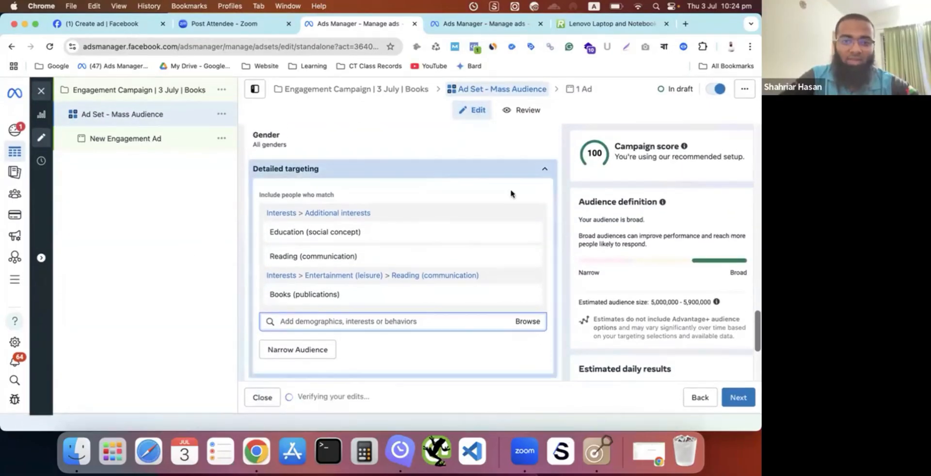
left_click(544, 169)
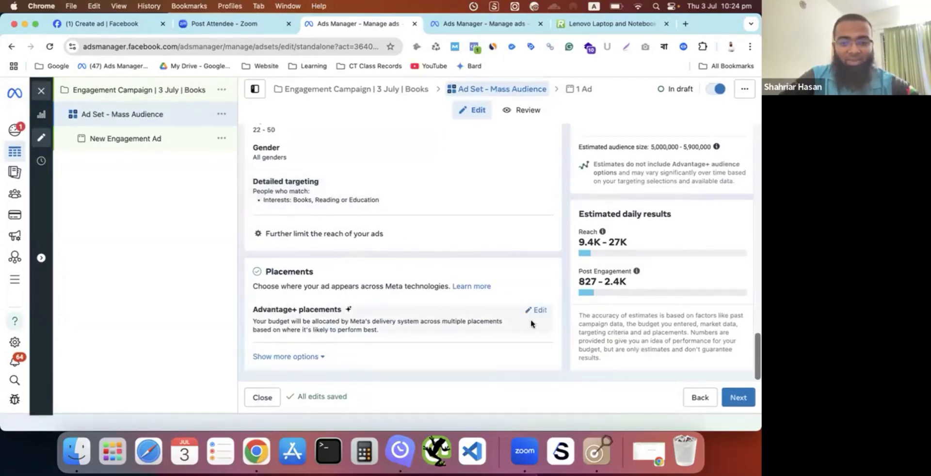
- Change the ad set's placements from Advantage+ to Manual placements
left_click(538, 311)
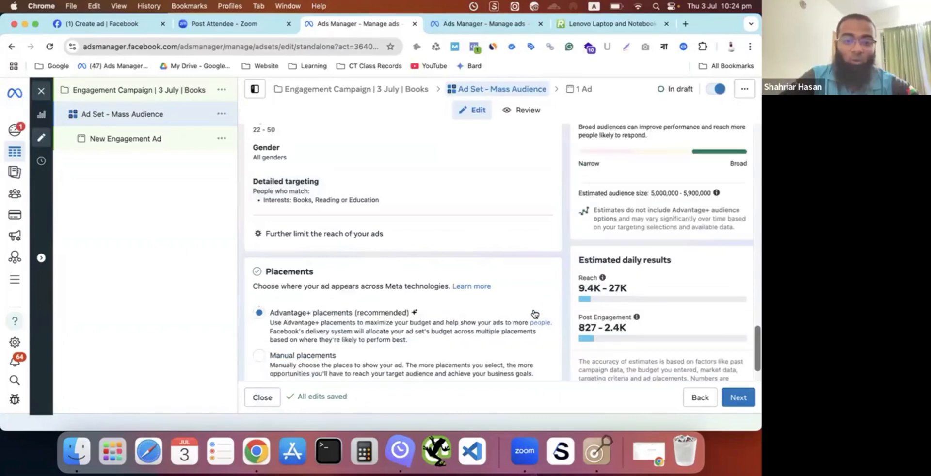
scroll(487, 305, "down", 2)
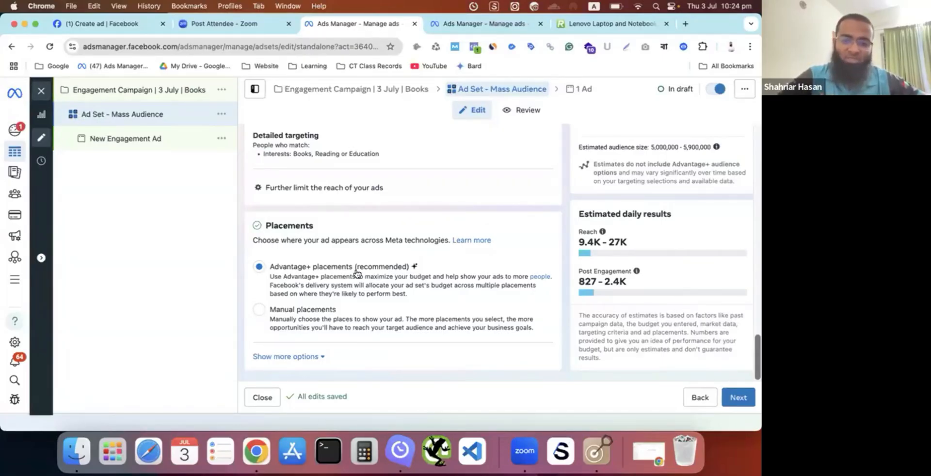
left_click(260, 311)
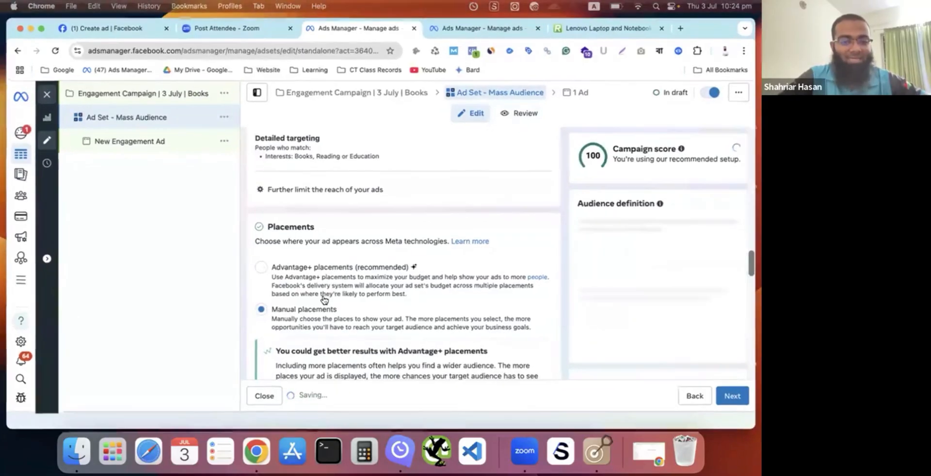
- Try excluding the Instagram feed placement and the whole Instagram platform, and switch Instagram back on
scroll(323, 298, "down", 6)
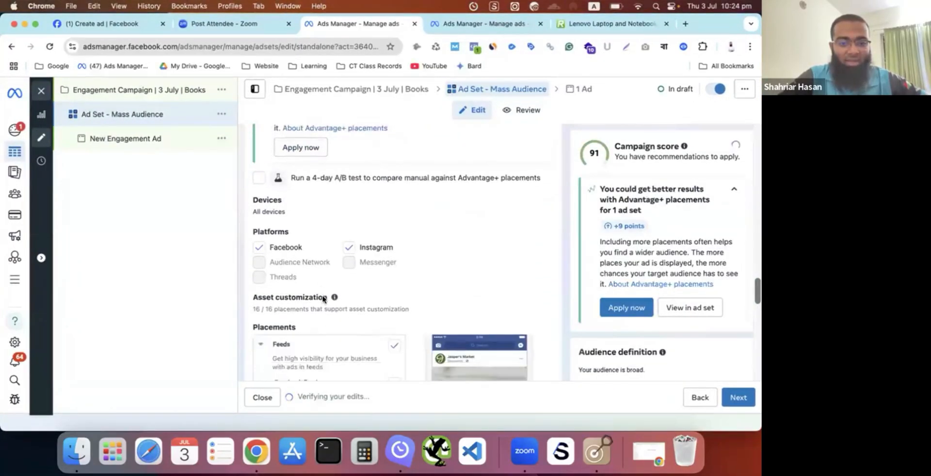
scroll(323, 296, "down", 2)
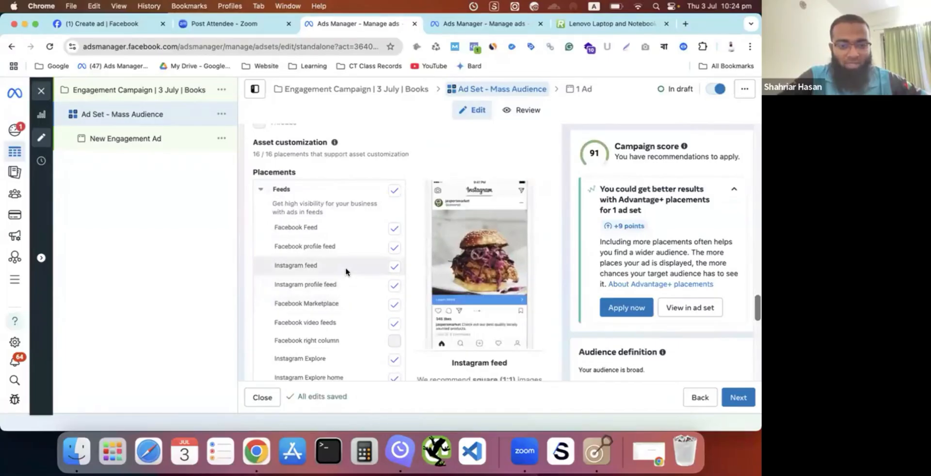
left_click(395, 256)
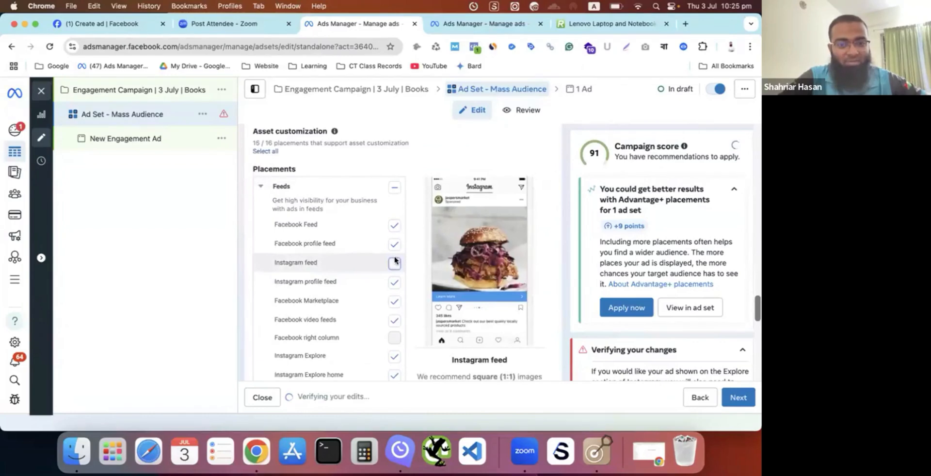
scroll(373, 243, "up", 3)
left_click(349, 220)
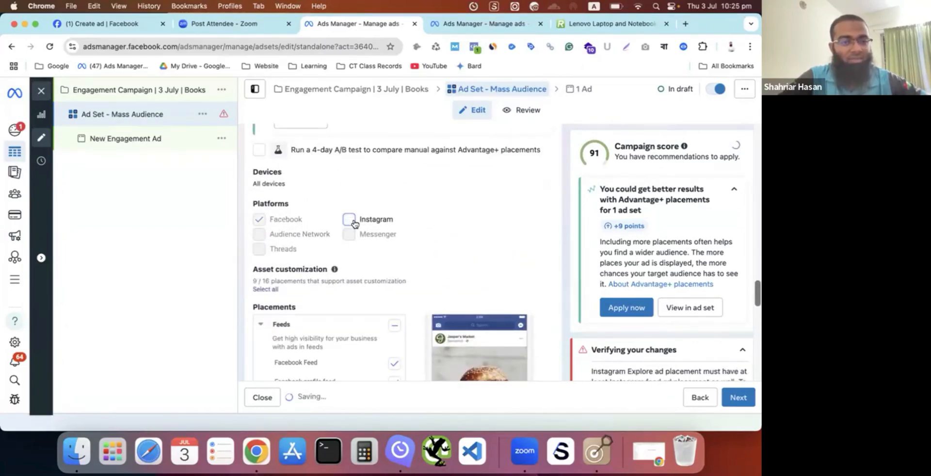
left_click(350, 220)
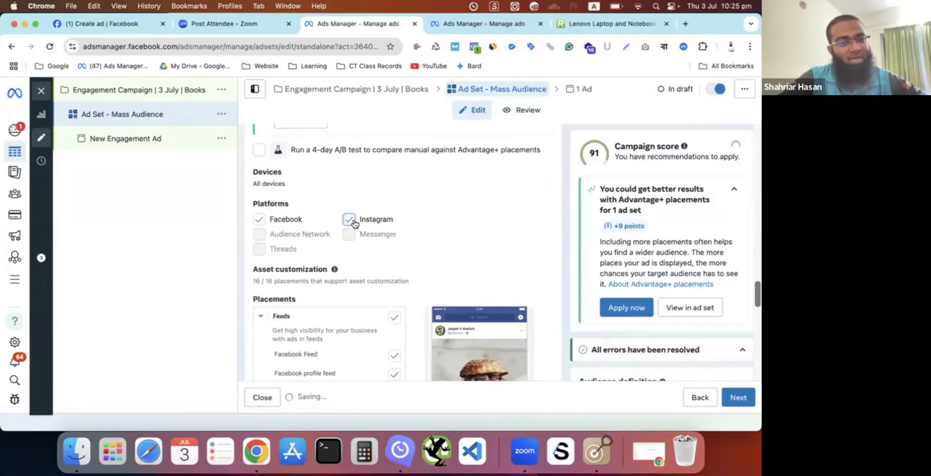
scroll(431, 253, "down", 3)
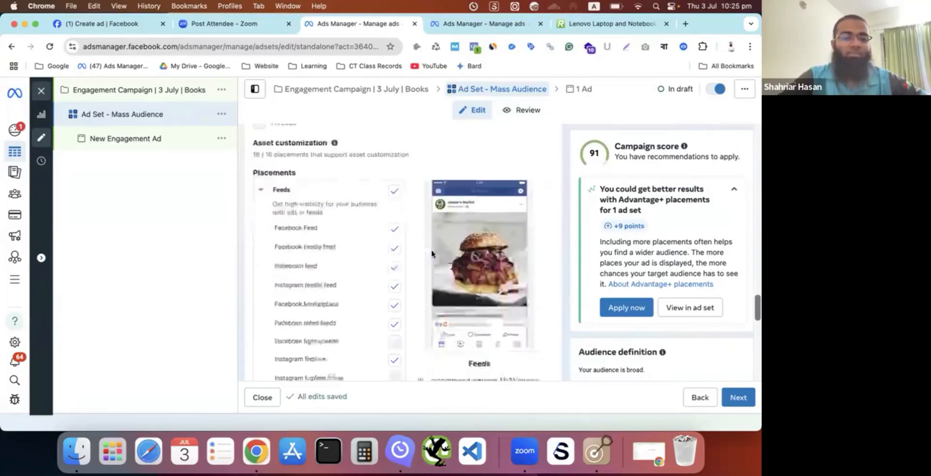
- Exclude the Facebook Stories placement from the Stories and Reels group of the ad set's manual placements
scroll(417, 257, "down", 5)
scroll(391, 257, "down", 1)
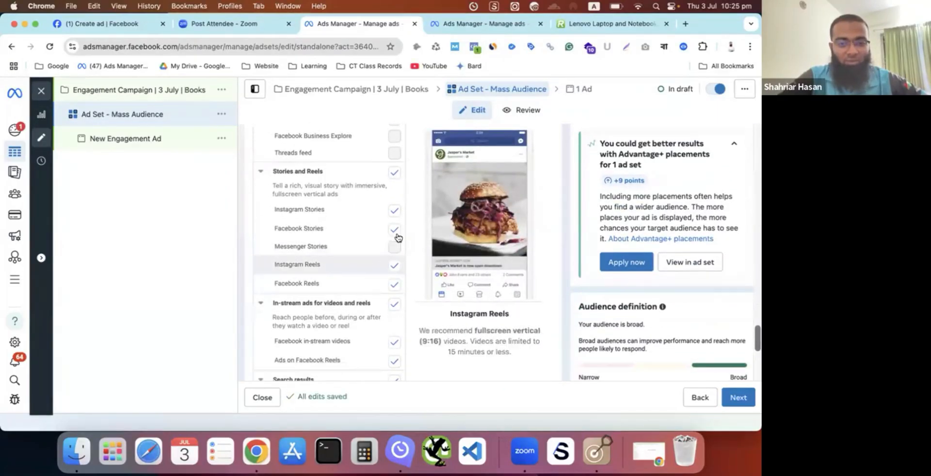
left_click(395, 232)
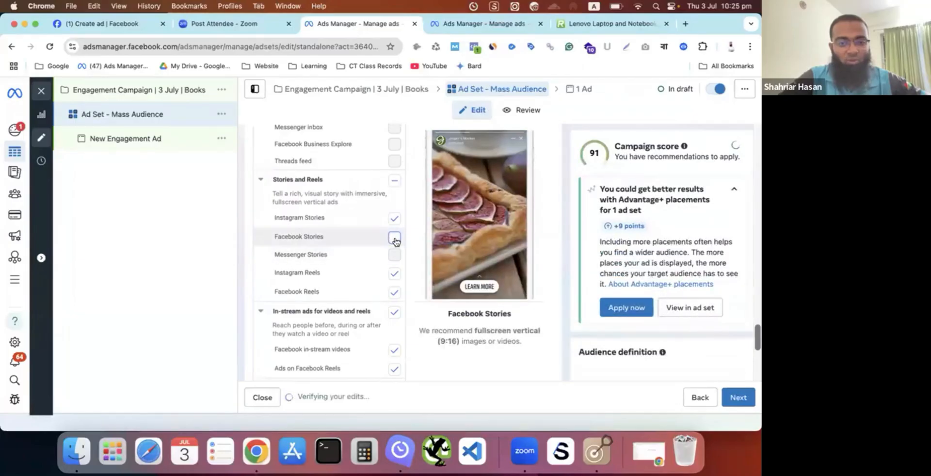
scroll(397, 242, "down", 5)
- Switch the ad set's placements back to Advantage+ placements and continue to the ad-level settings
scroll(396, 242, "up", 5)
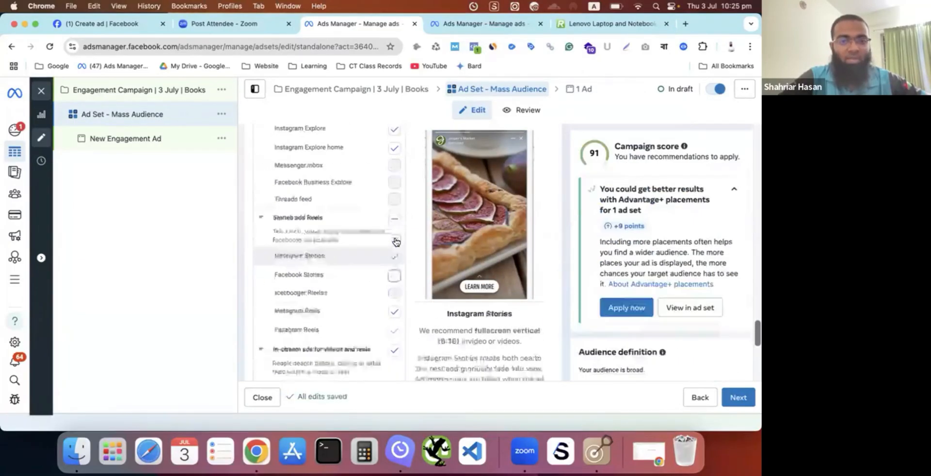
scroll(396, 242, "up", 8)
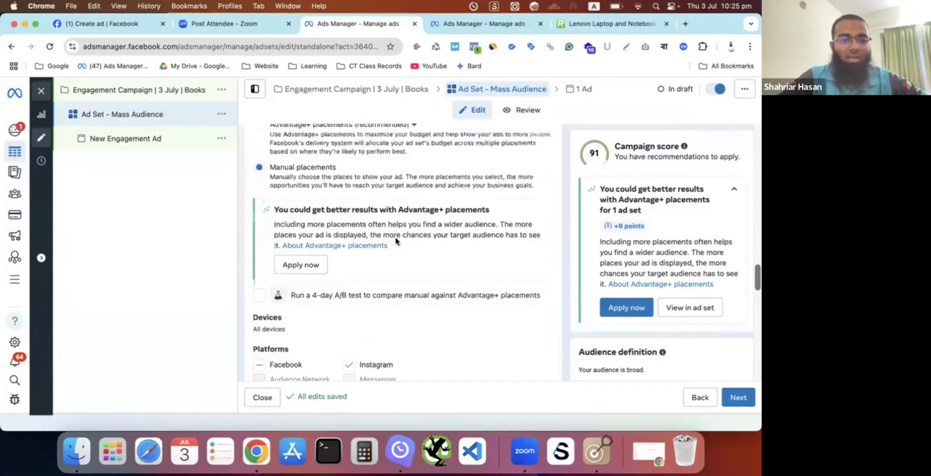
scroll(396, 242, "up", 3)
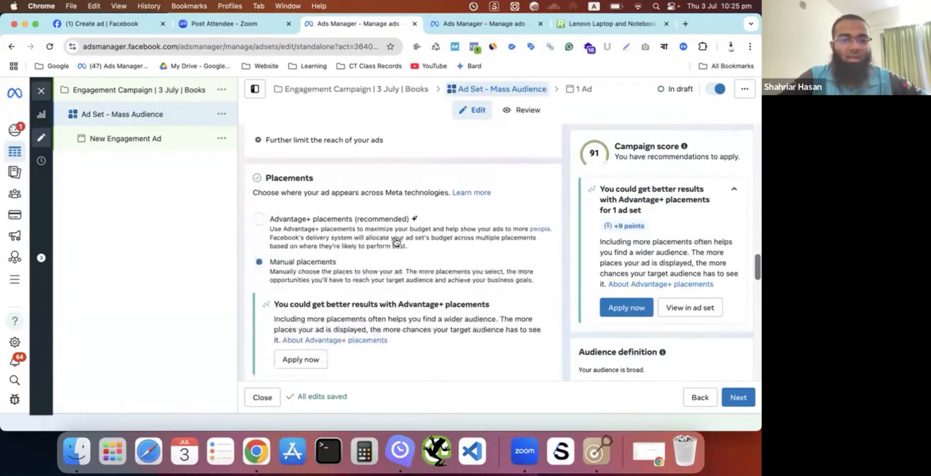
left_click(260, 223)
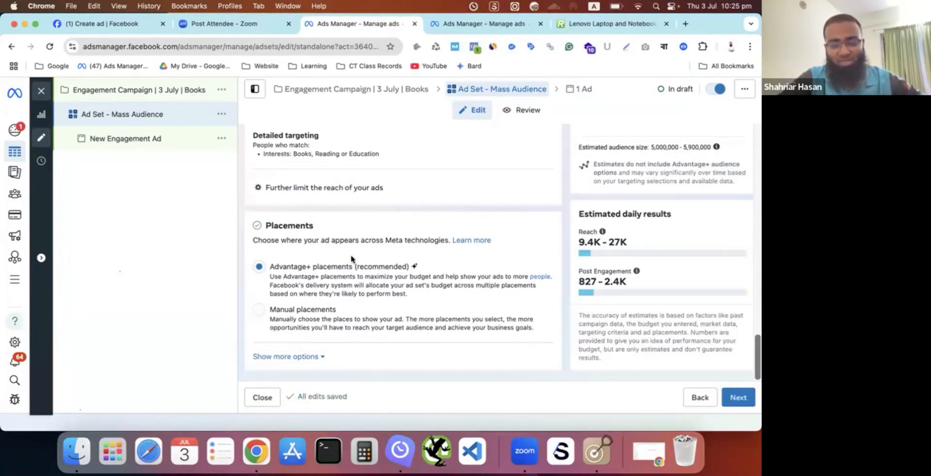
left_click(739, 398)
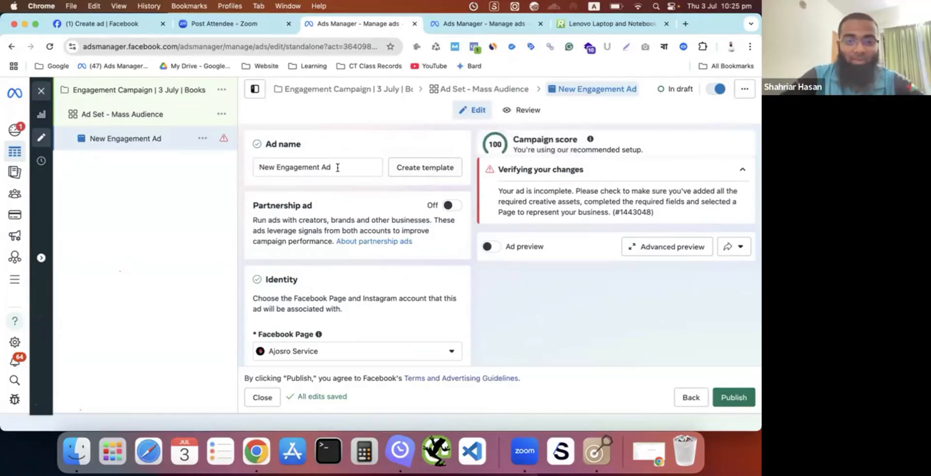
- Rename the ad as "Ads | Images"
left_click_drag(321, 168, 249, 175)
right_click(249, 176)
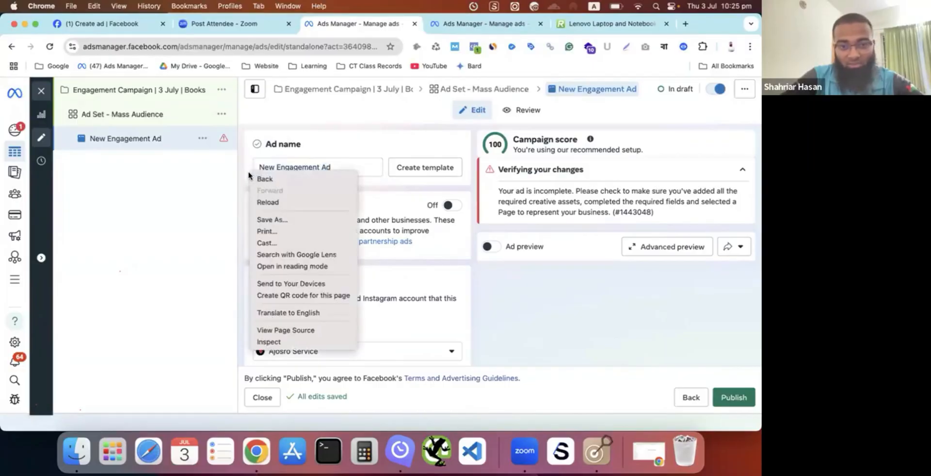
left_click(229, 181)
left_click_drag(322, 168, 244, 166)
key("BackSpace")
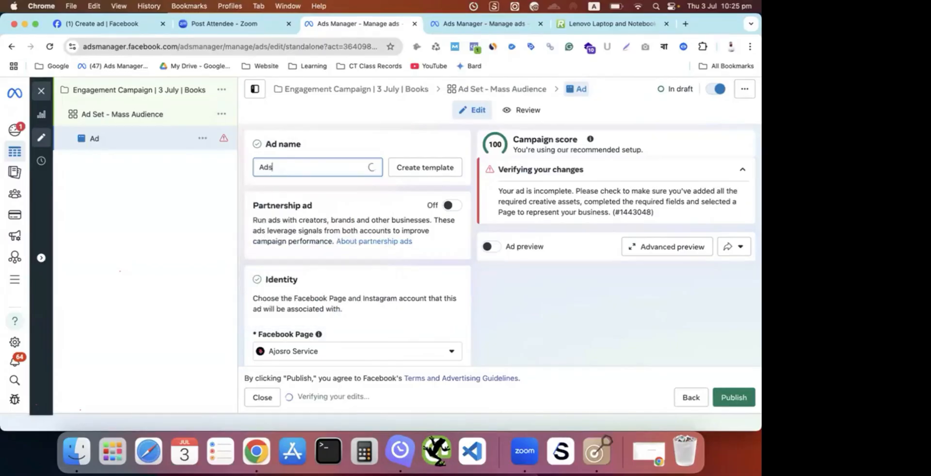
type("s")
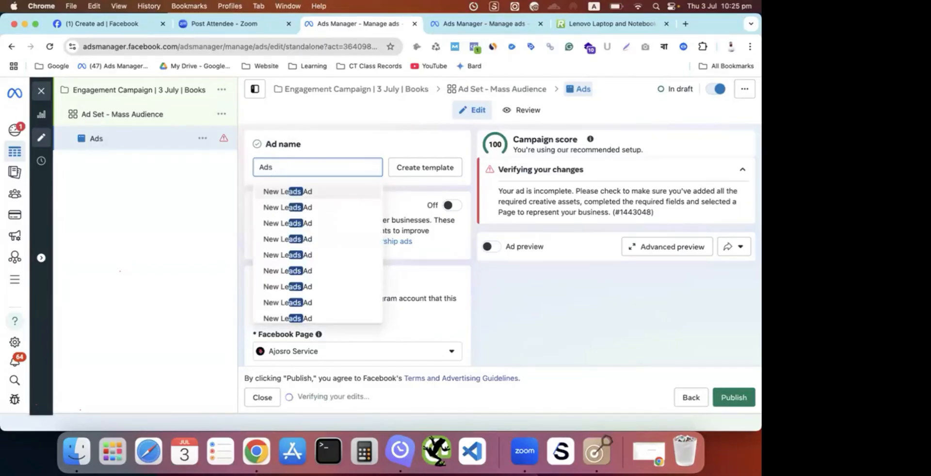
type(" \\")
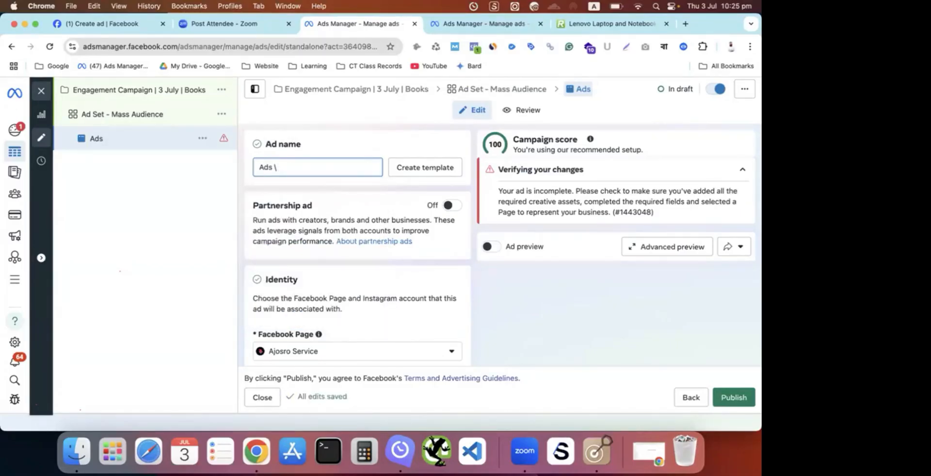
key("BackSpace")
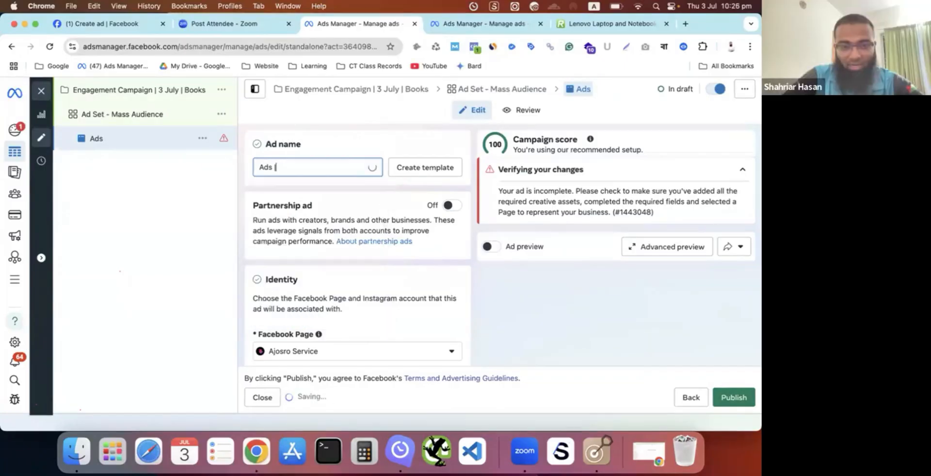
type("| Image")
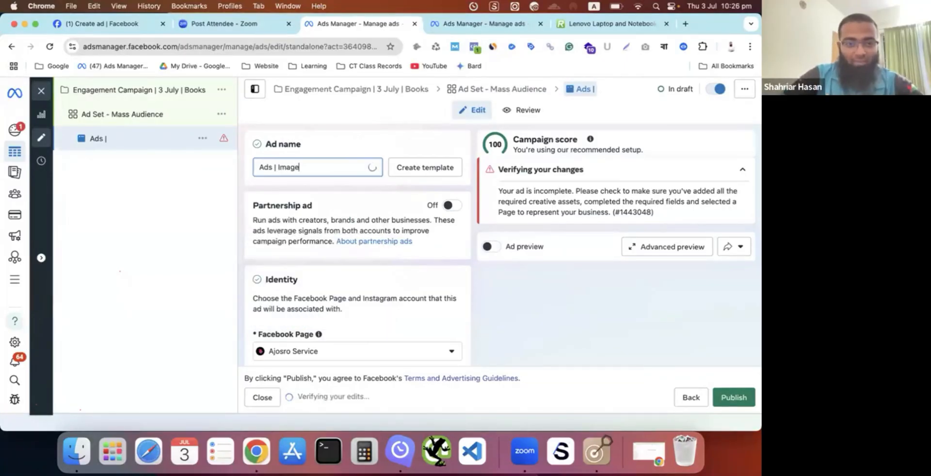
type("s")
left_click(234, 256)
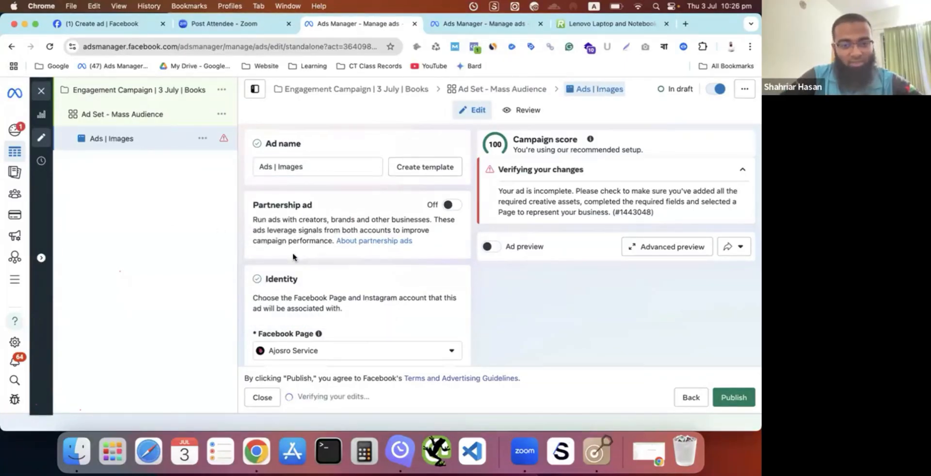
- Examine the ad's Partnership ad and Identity settings, including the selectable Facebook Pages and the Instagram account
scroll(293, 257, "down", 5)
scroll(293, 255, "up", 4)
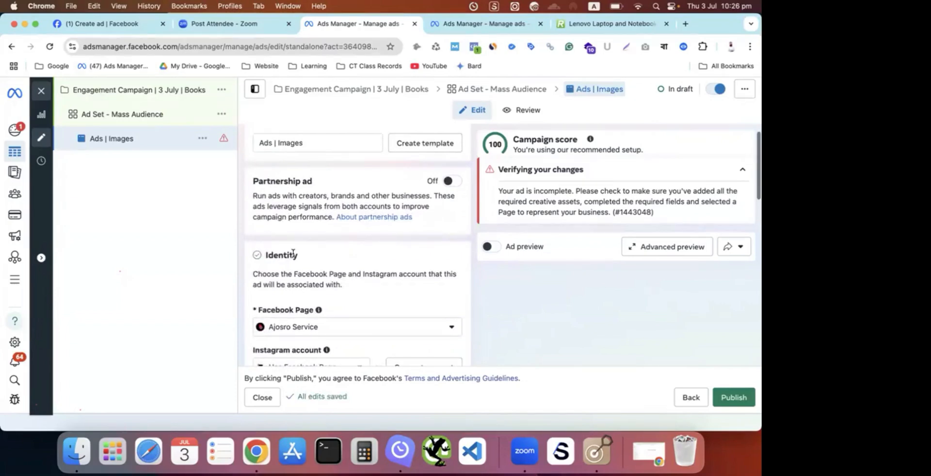
scroll(293, 250, "down", 3)
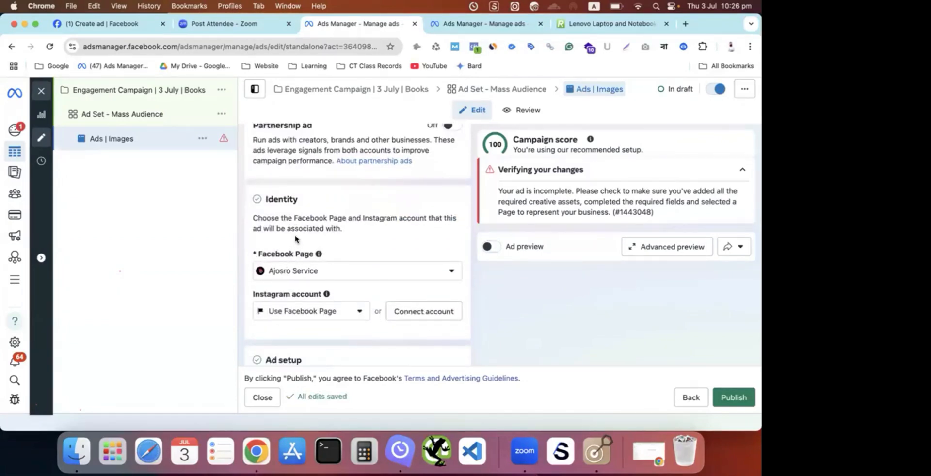
scroll(295, 239, "up", 4)
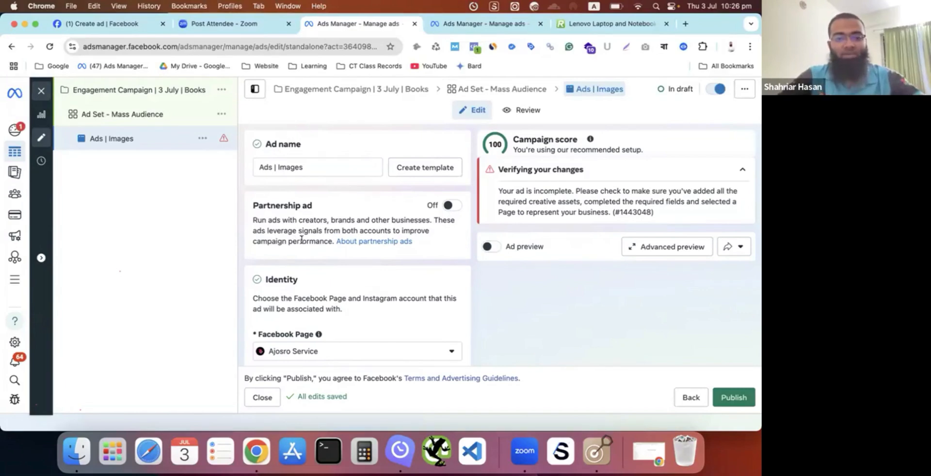
scroll(332, 266, "down", 5)
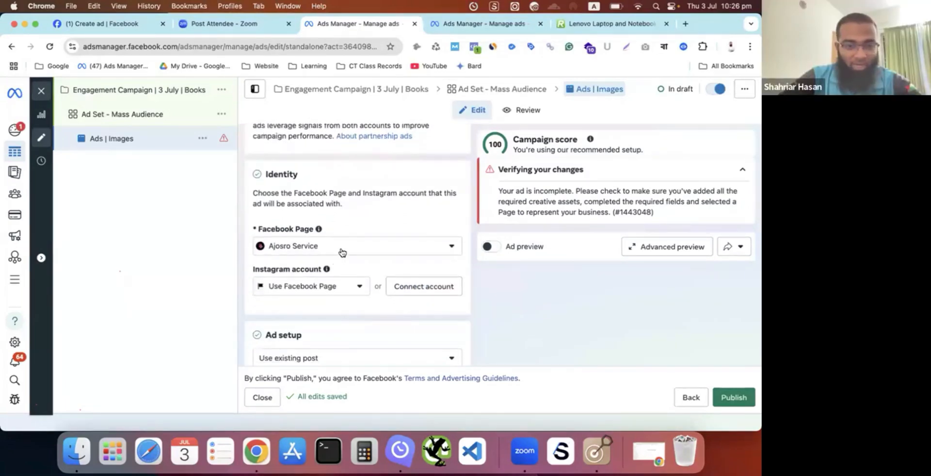
left_click(344, 251)
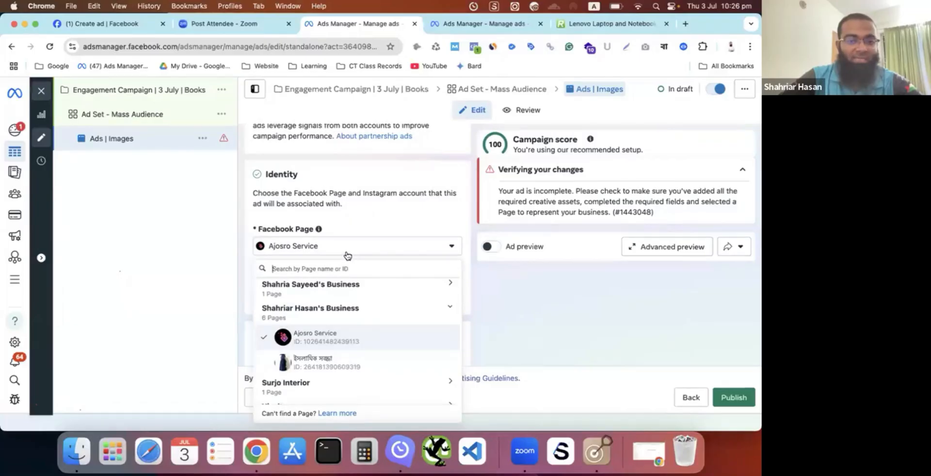
left_click(347, 251)
scroll(347, 233, "down", 1)
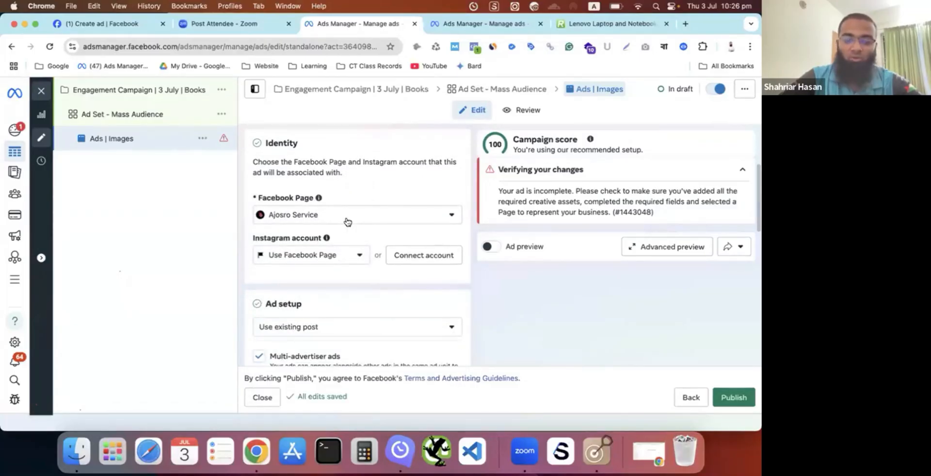
scroll(348, 221, "down", 1)
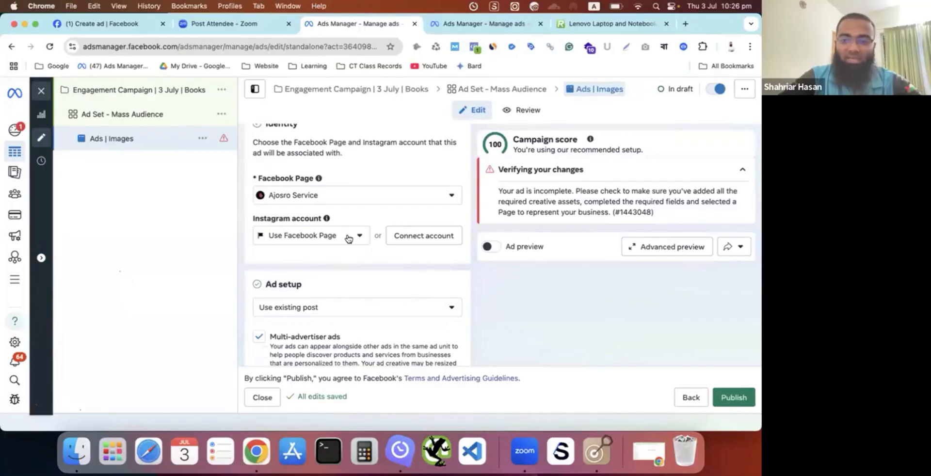
- Change the ad setup from an existing post to Create ad and start an Image ad creative
scroll(347, 238, "down", 4)
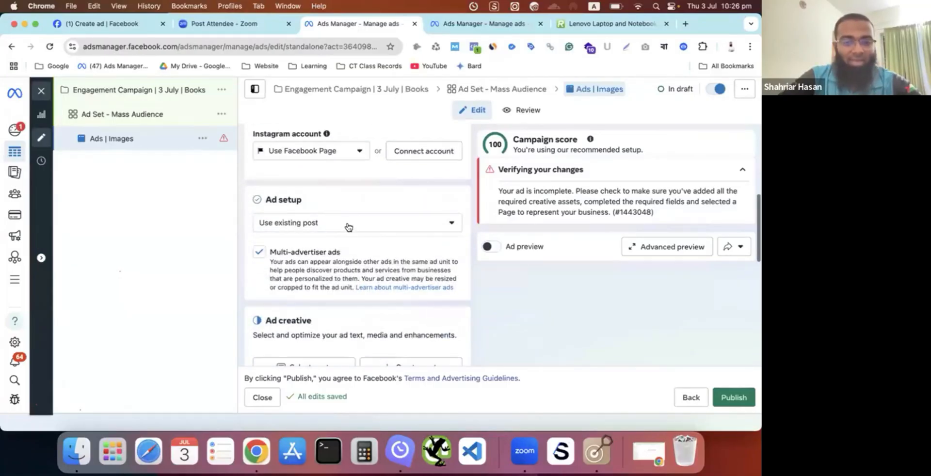
left_click(348, 226)
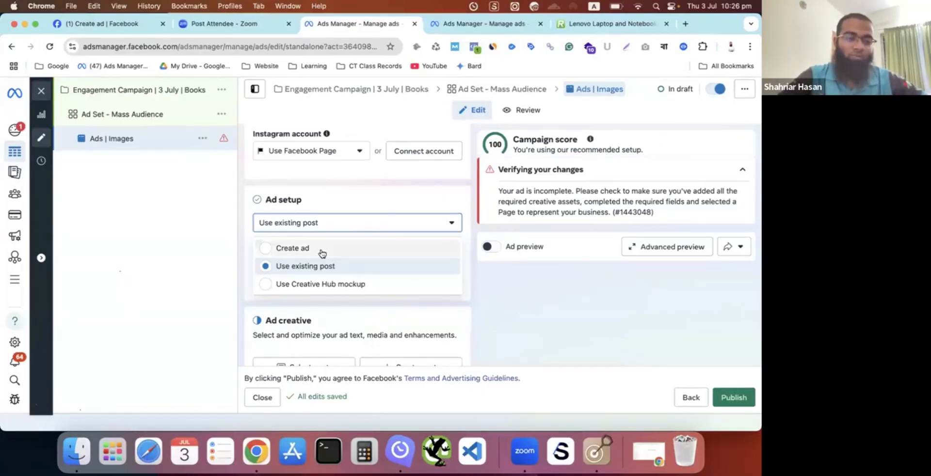
left_click(274, 249)
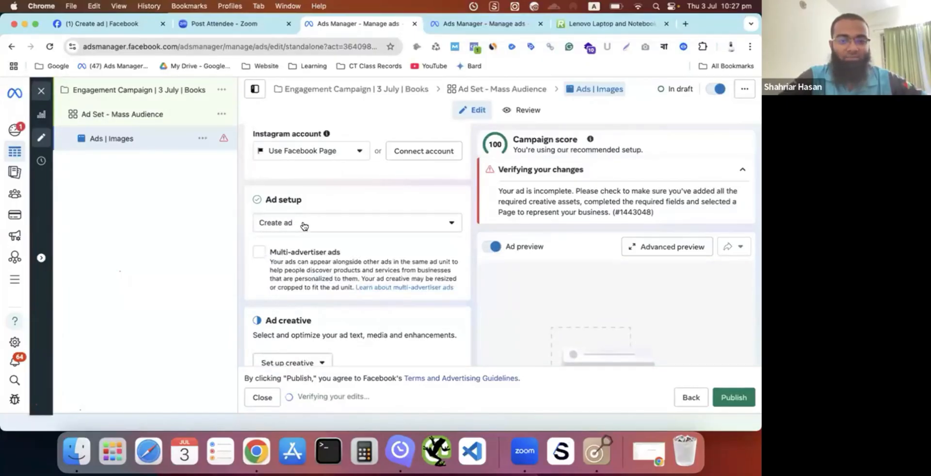
scroll(304, 225, "down", 5)
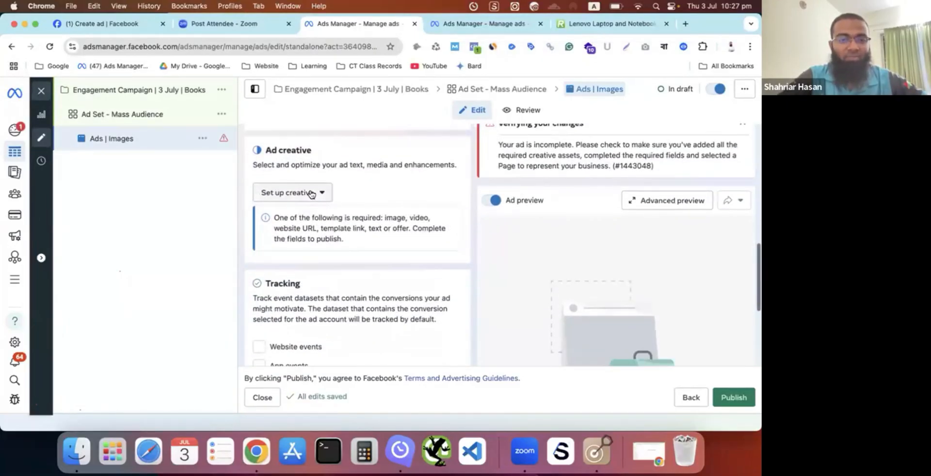
left_click(311, 194)
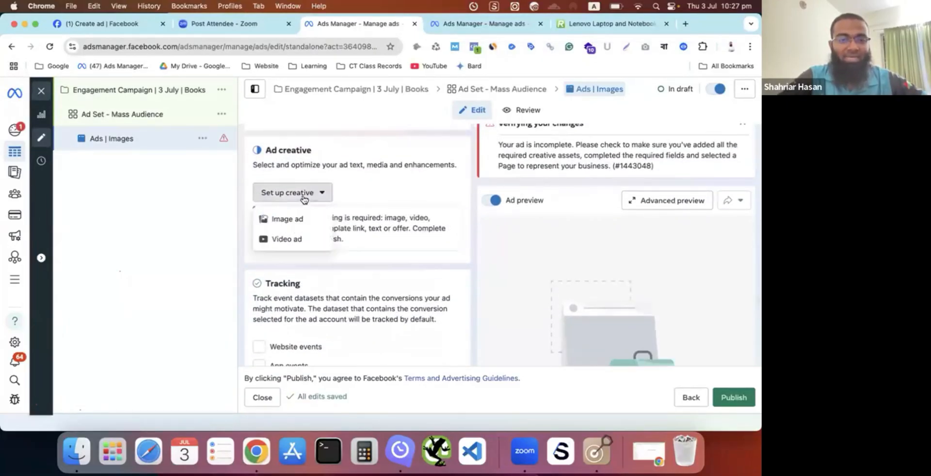
left_click(293, 222)
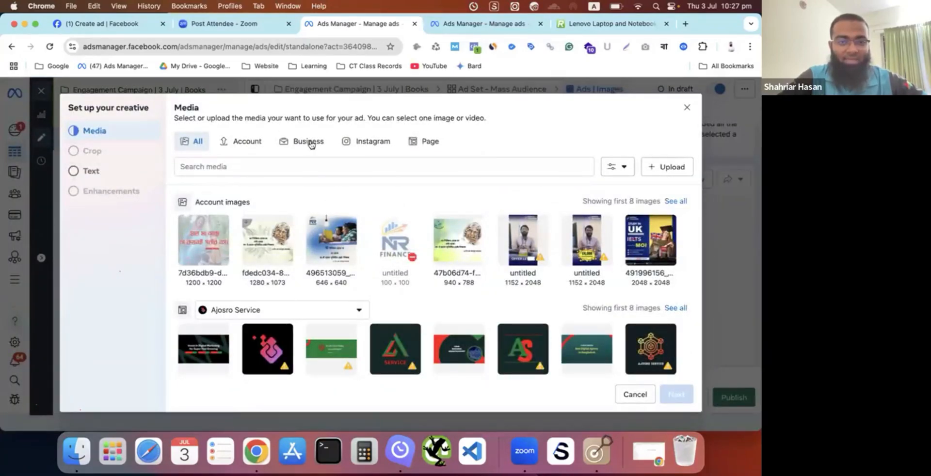
- Upload the "20250625_1015_Catchy Salesman Design" PNG from Downloads to the creative's media library
left_click(667, 168)
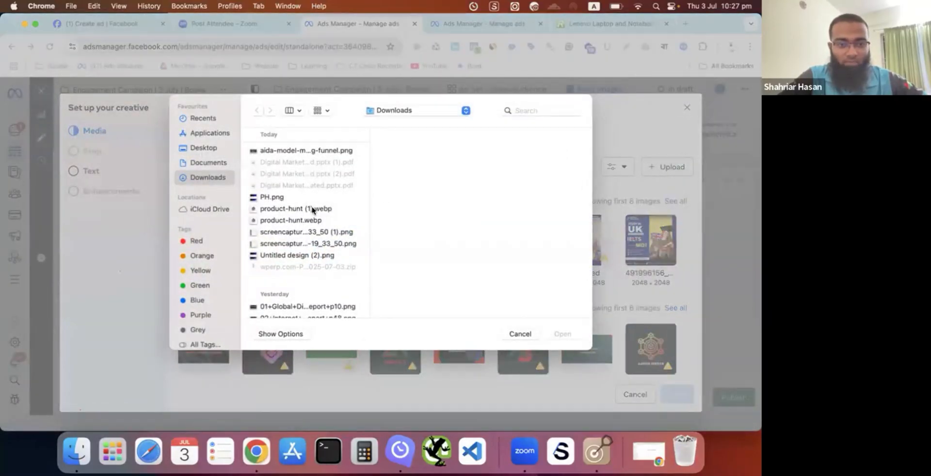
scroll(320, 253, "down", 10)
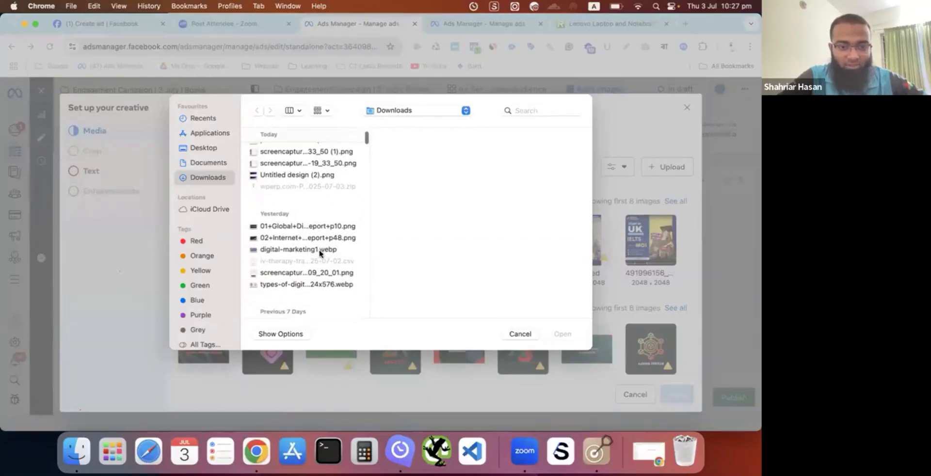
scroll(320, 252, "down", 3)
scroll(322, 243, "up", 3)
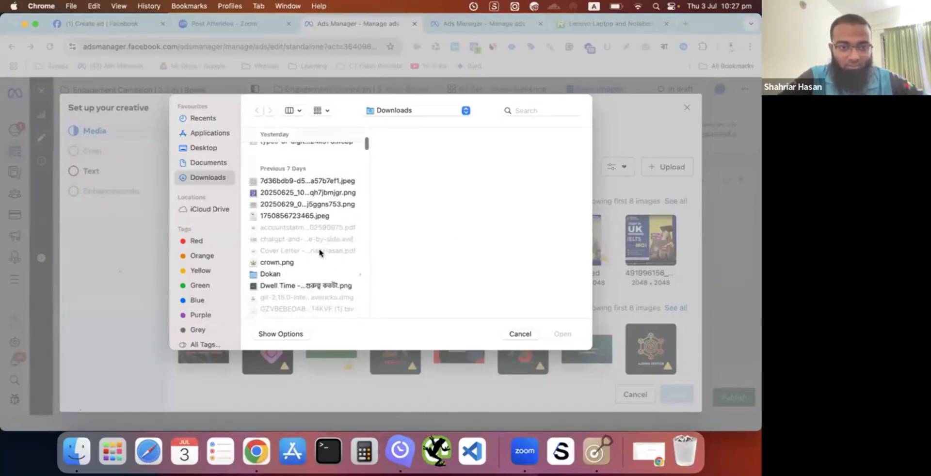
left_click(321, 201)
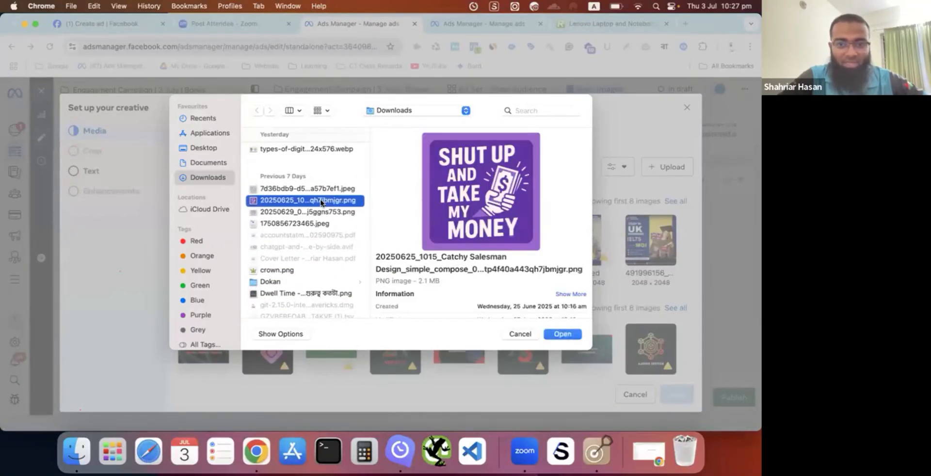
left_click(564, 338)
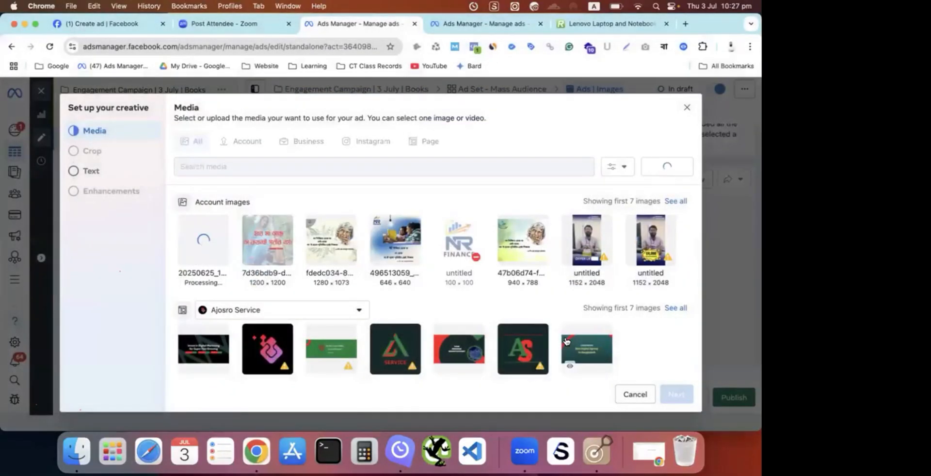
- Search Google Images for "books kazi nazrul islam" in a new browser tab
left_click(686, 23)
type("books ")
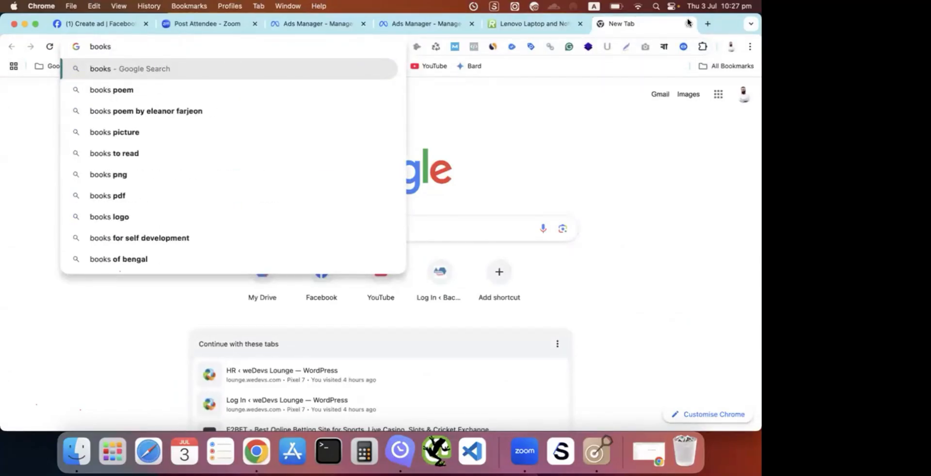
type("kazi")
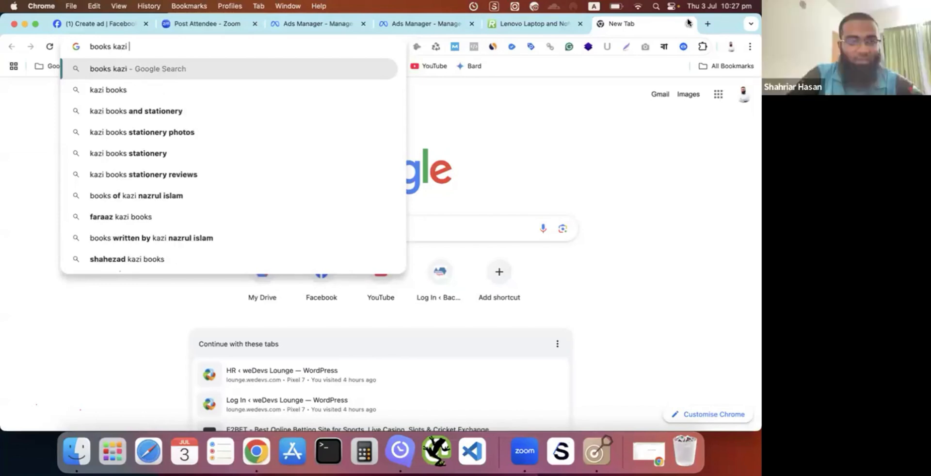
type(" nazr")
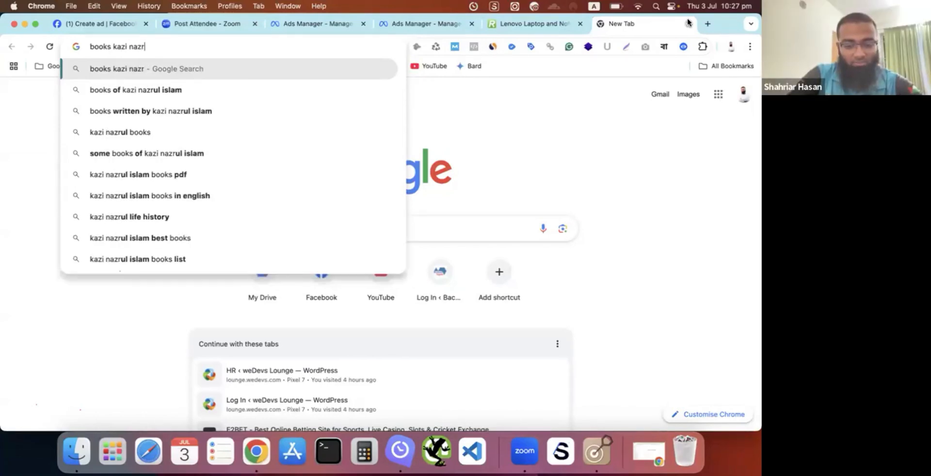
type("ul islam")
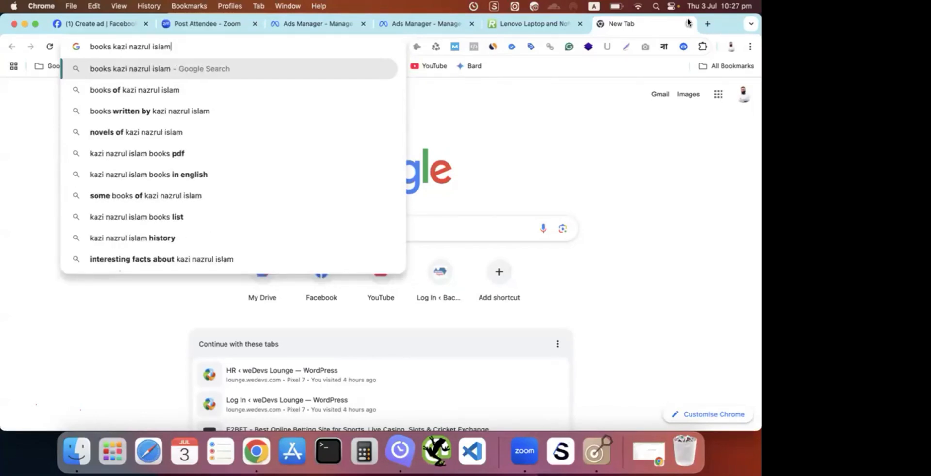
key("Return")
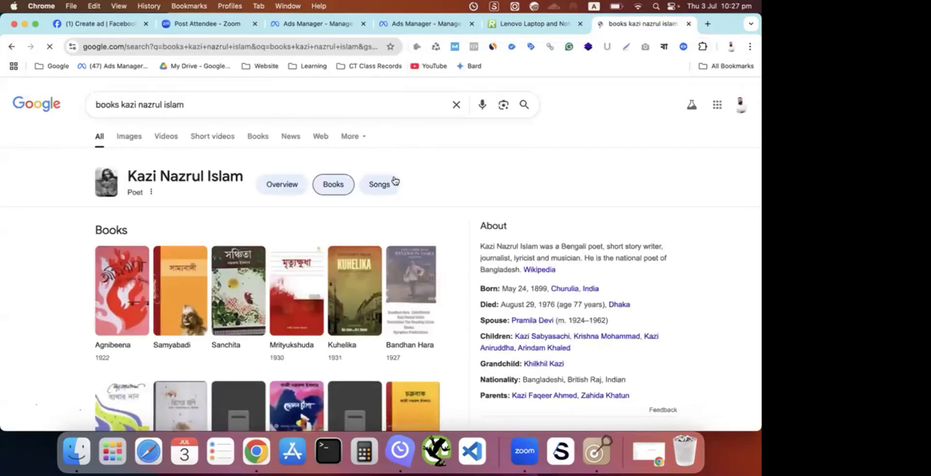
left_click(125, 141)
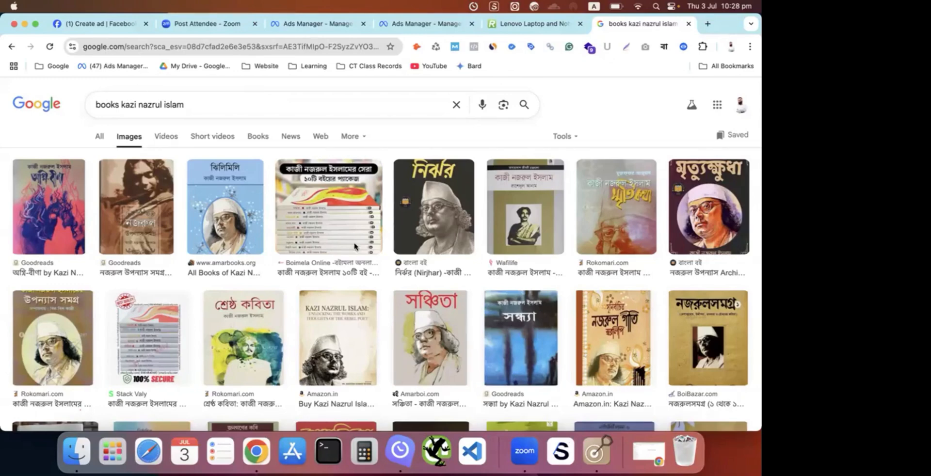
- Browse the book cover results and open the preview of the ten-book package image from Boimela Online
scroll(533, 282, "down", 3)
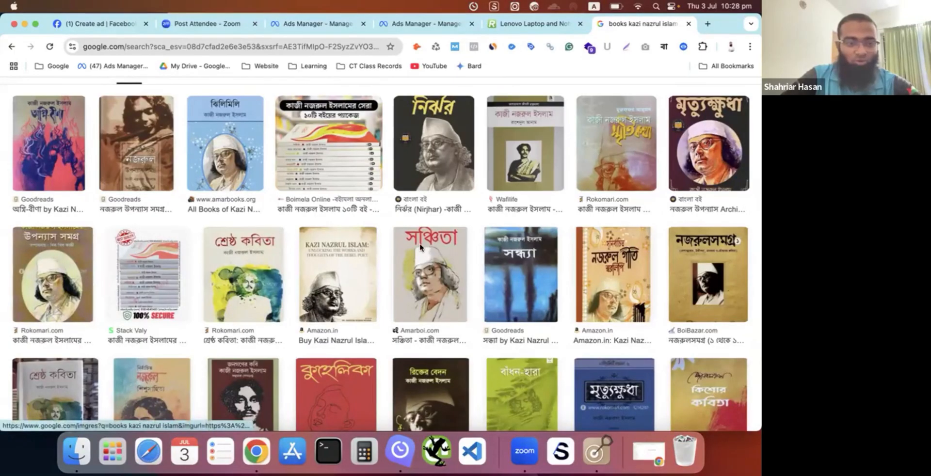
scroll(420, 247, "down", 1)
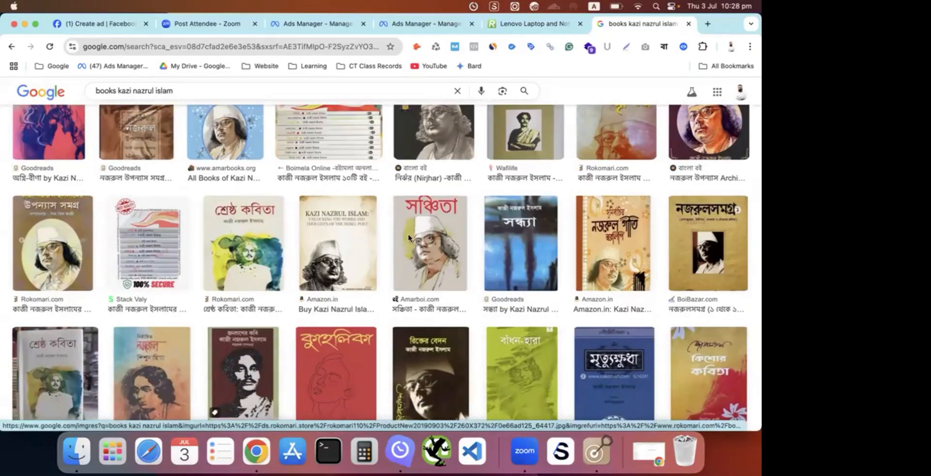
scroll(409, 237, "up", 2)
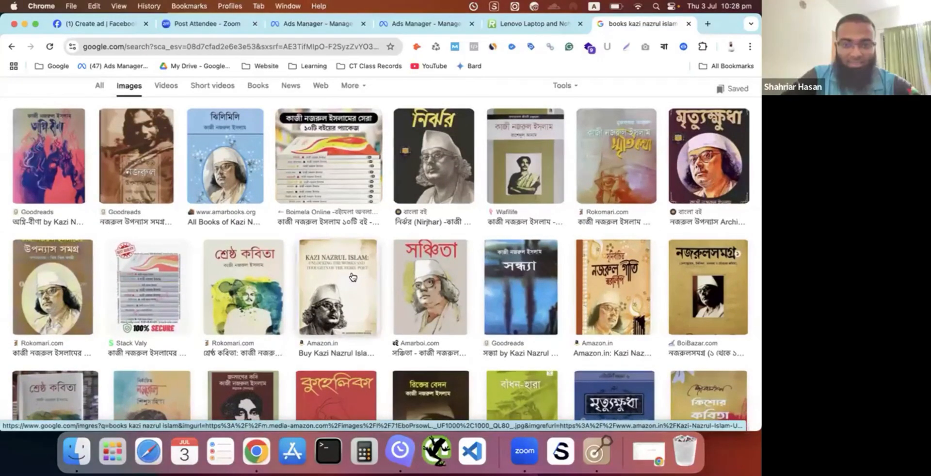
left_click(340, 275)
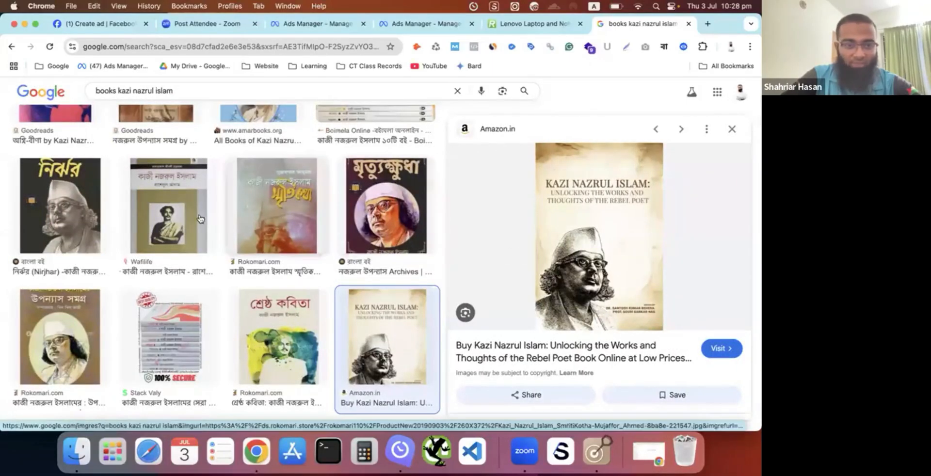
left_click(169, 209)
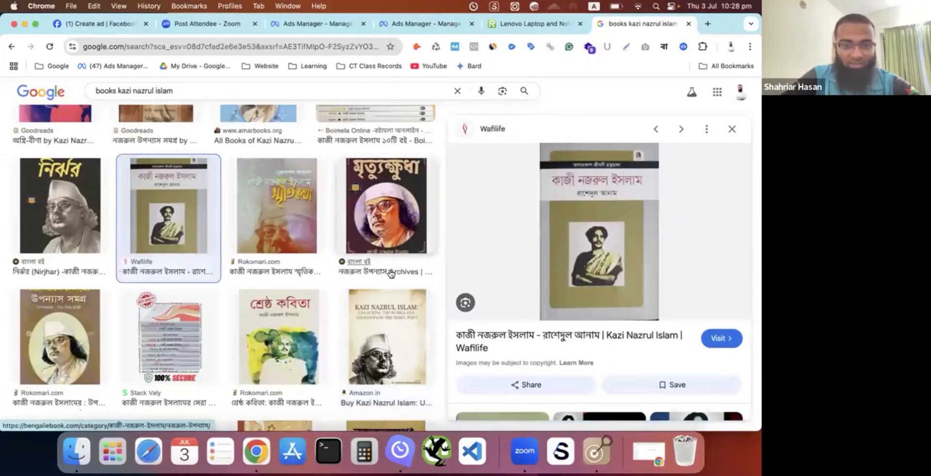
scroll(403, 242, "up", 3)
left_click(405, 239)
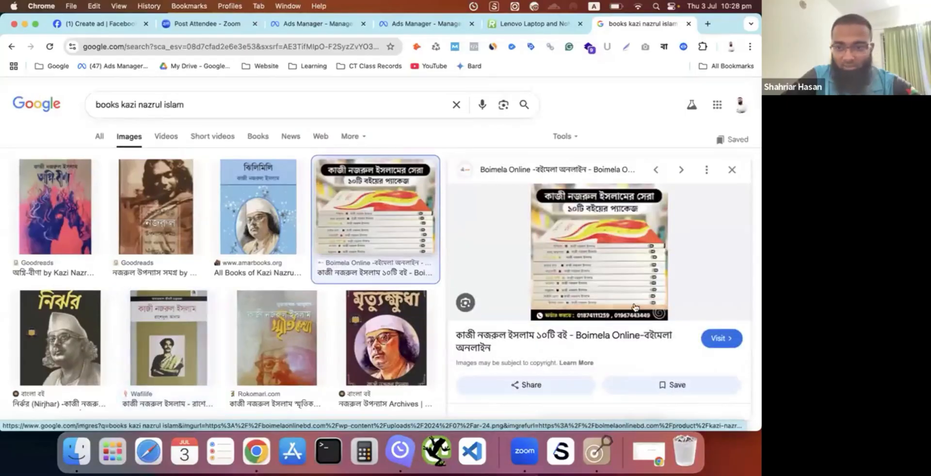
- Open the ten-book package image at full size in its own tab and save it as ar-24.png
right_click(604, 269)
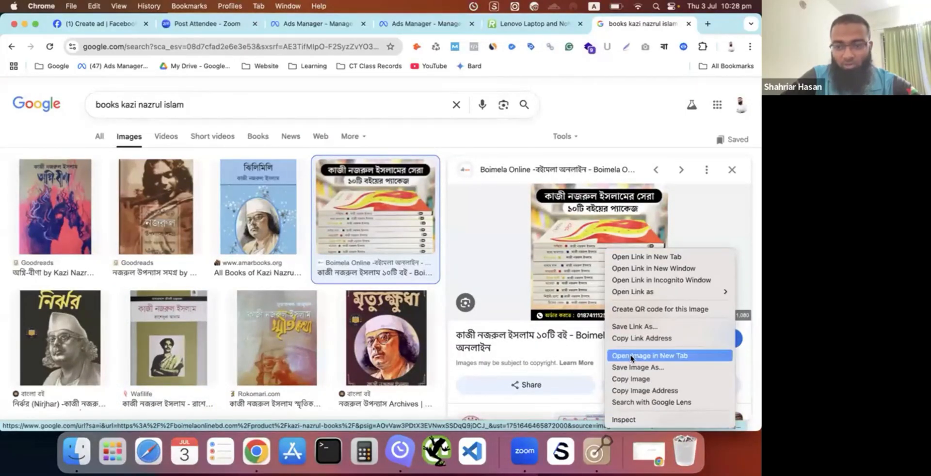
left_click(650, 356)
left_click(642, 25)
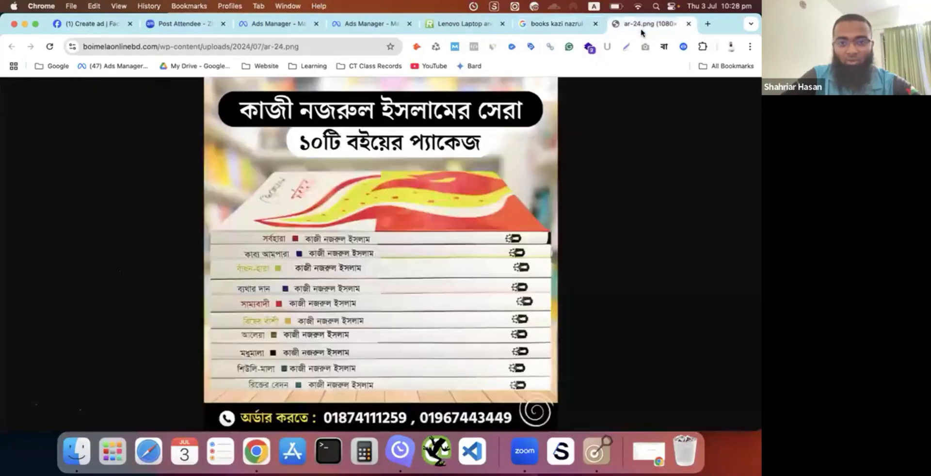
right_click(376, 213)
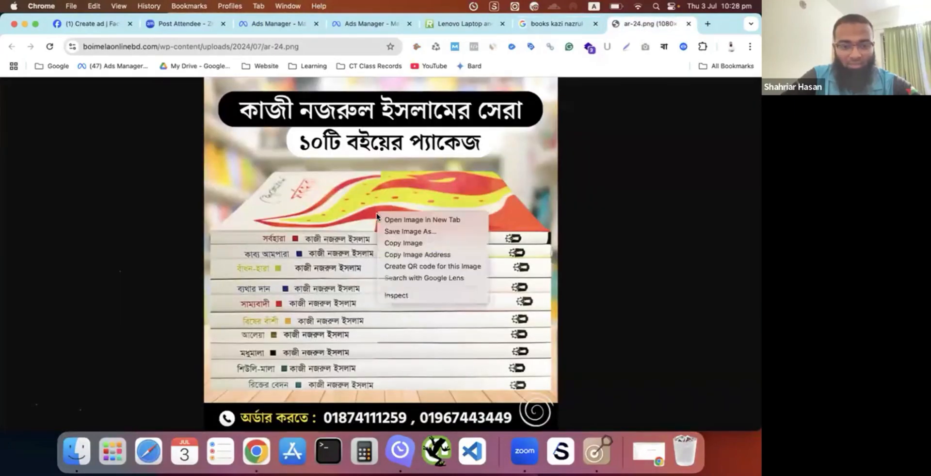
left_click(401, 229)
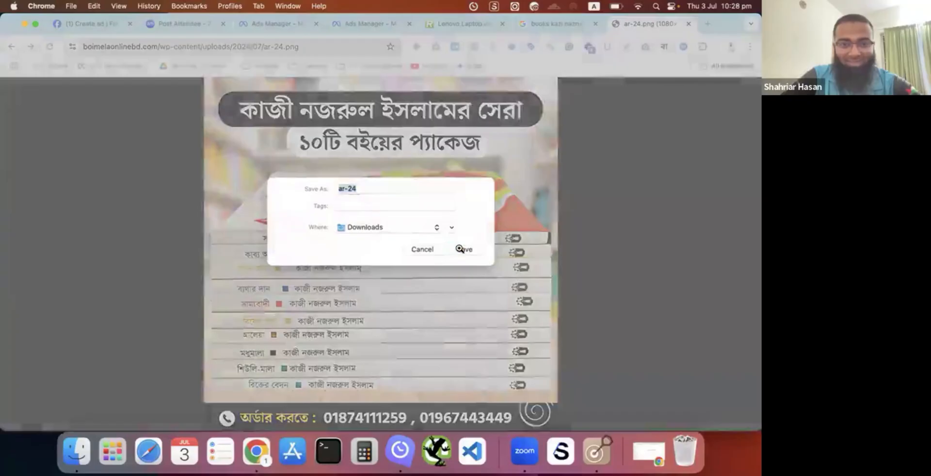
left_click(463, 249)
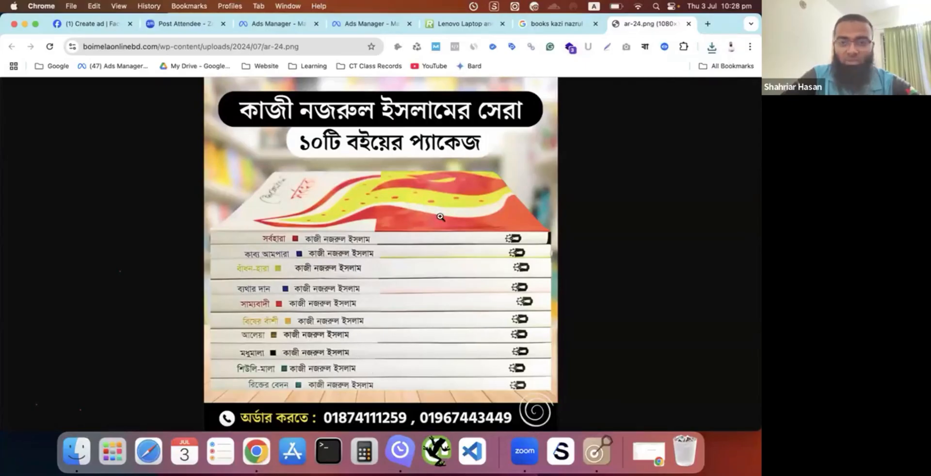
- Return to Ads Manager, add the downloaded ar-24.png to the creative's media library and continue with it as the selected ad image
left_click(289, 24)
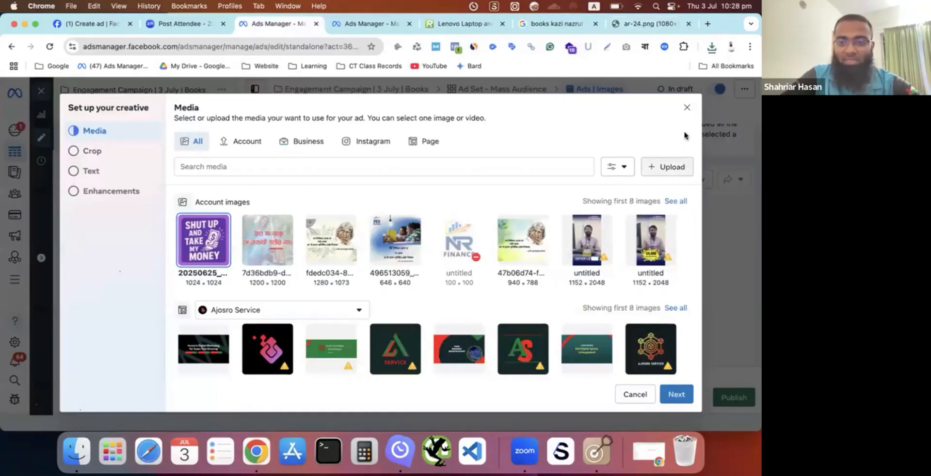
left_click(711, 47)
left_click_drag(643, 91, 423, 224)
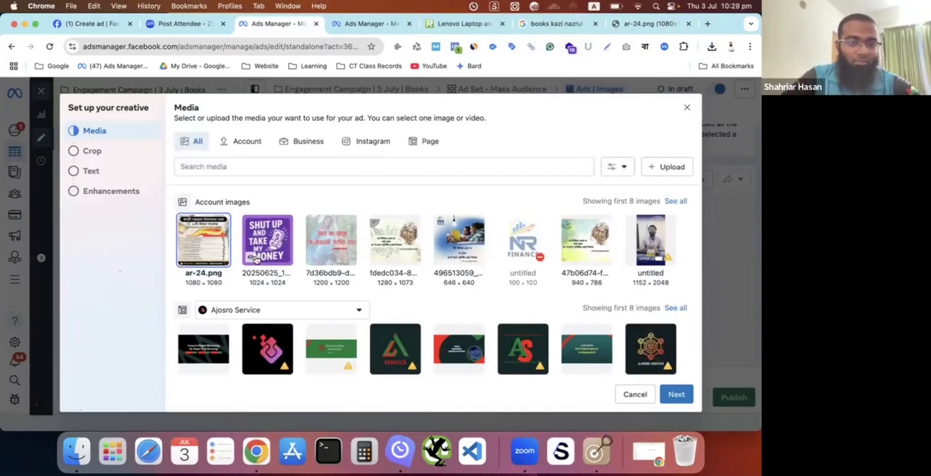
left_click(210, 252)
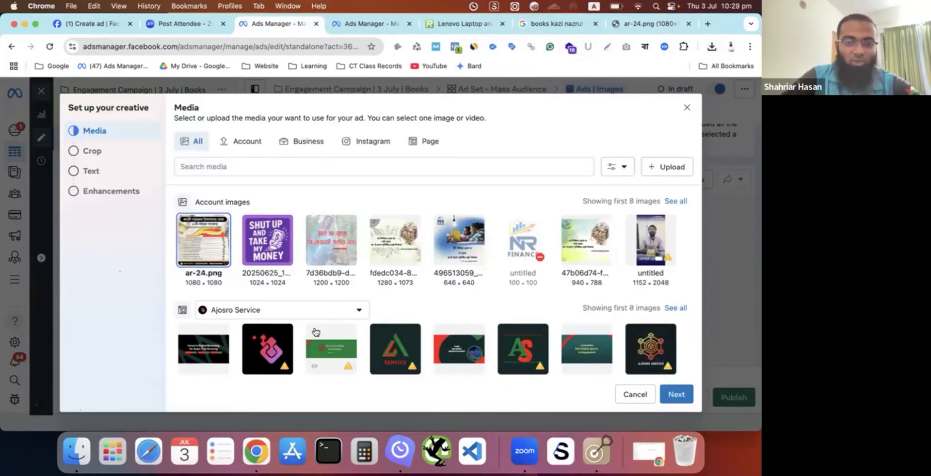
left_click(684, 395)
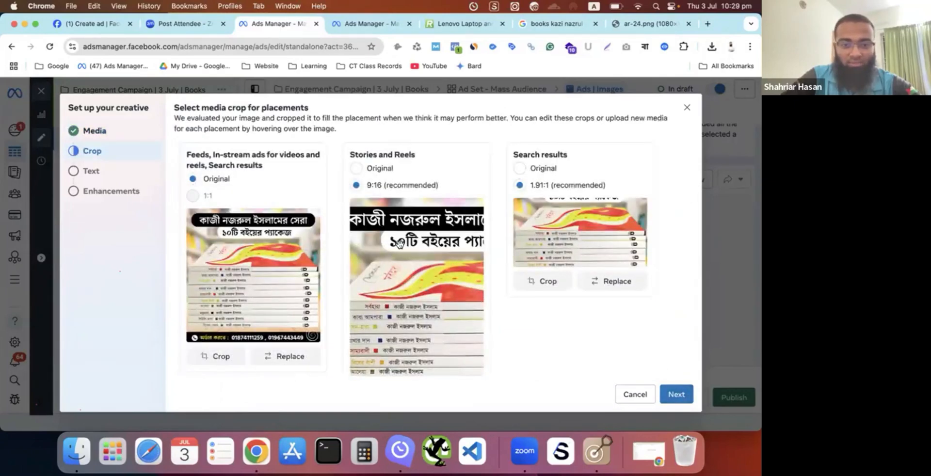
- Set the image crop to Original for Stories and Reels and for Search results, and proceed to the Text stage
left_click(357, 169)
left_click(520, 169)
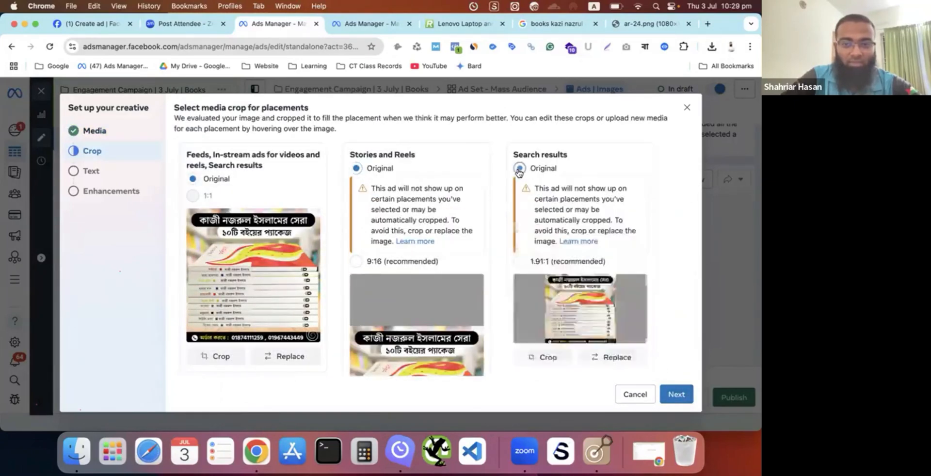
scroll(426, 217, "down", 2)
scroll(423, 211, "up", 3)
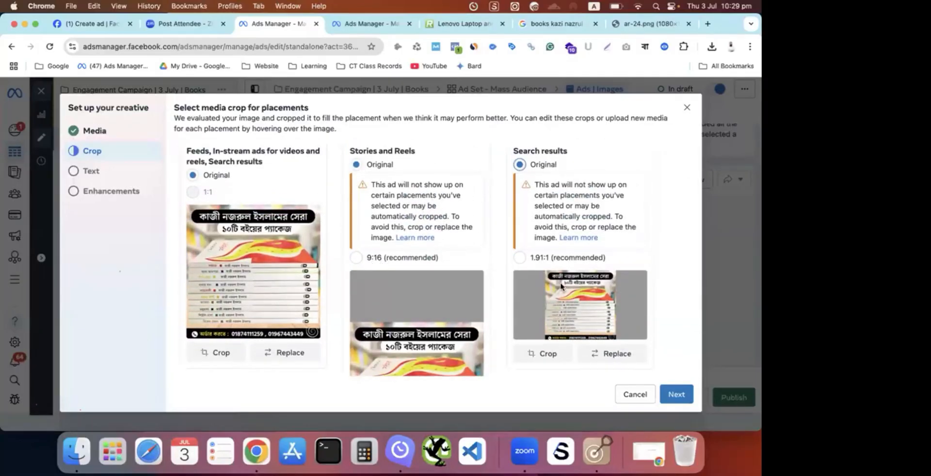
left_click(676, 394)
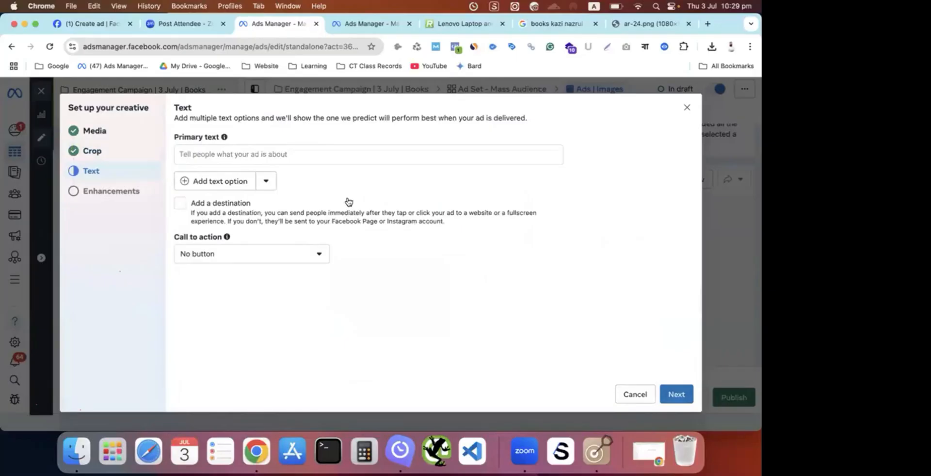
- Activate the ad's Primary text entry and switch to ChatGPT in another Chrome profile
left_click(193, 27)
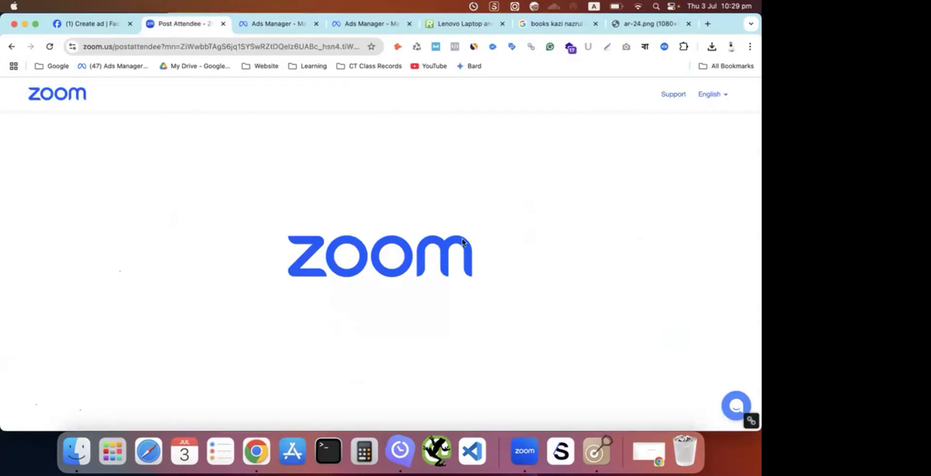
left_click(289, 28)
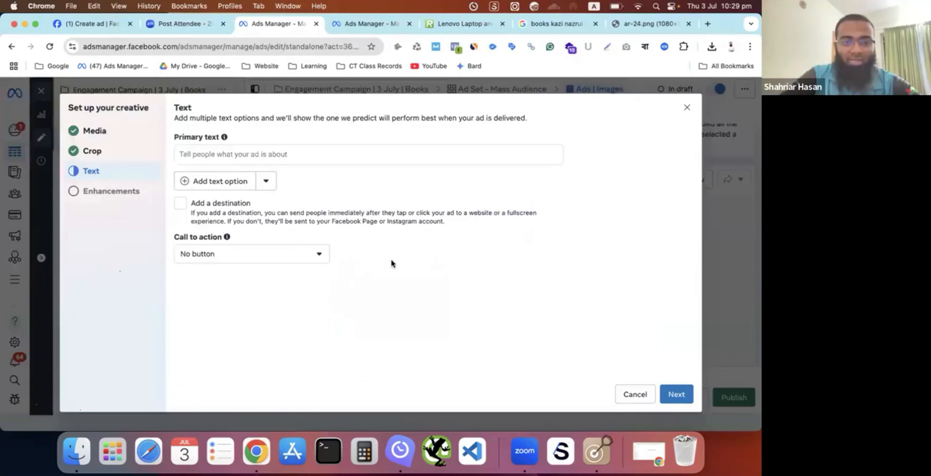
left_click(323, 156)
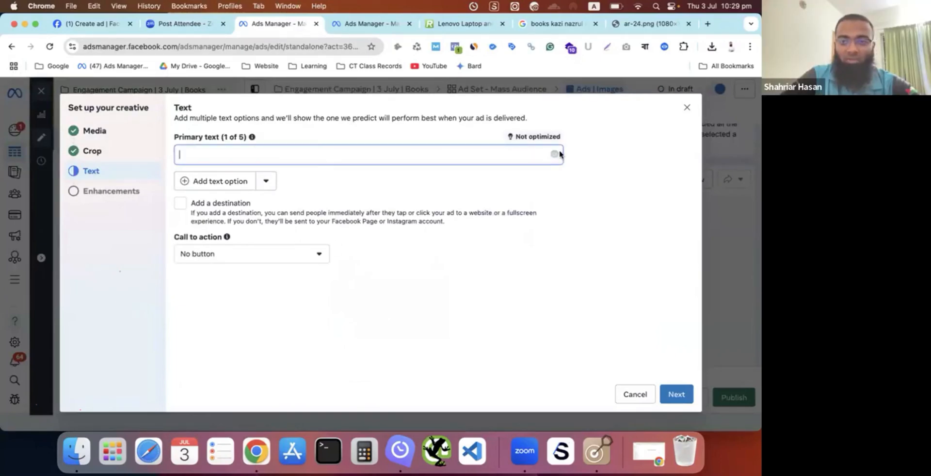
key("ctrl+Up")
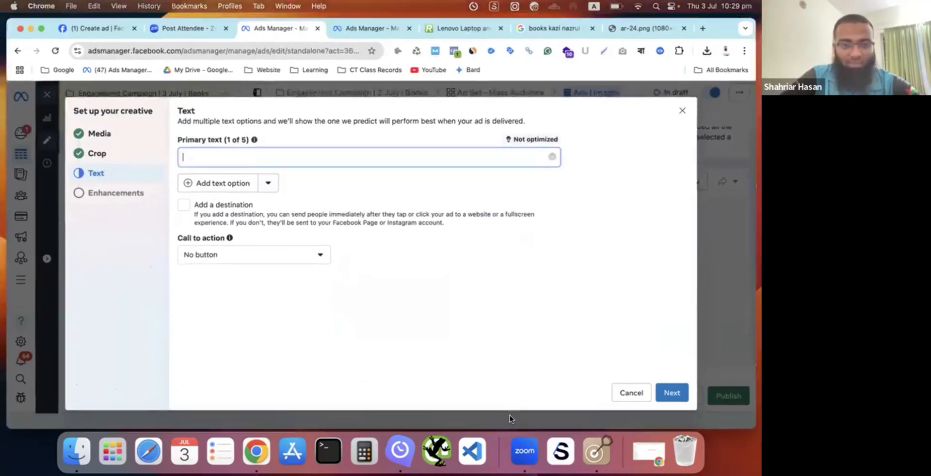
left_click(638, 162)
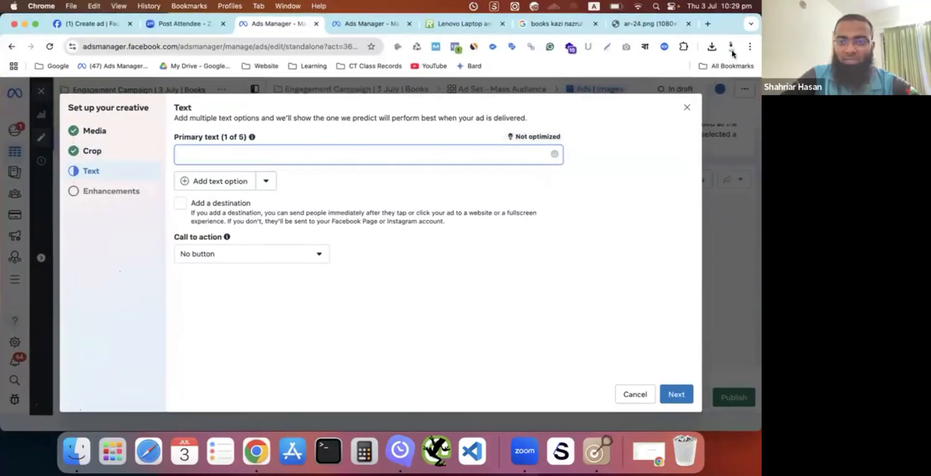
left_click(731, 47)
left_click(612, 241)
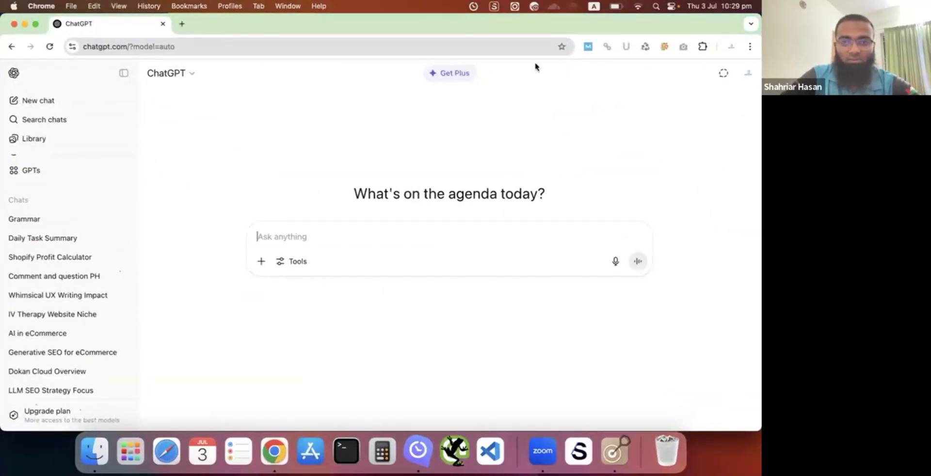
- Switch the keyboard input source to Avro Keyboard and enter "কাজি নজরুল ইসলামের বই বিক্রি করবো" as the prompt's first line
left_click(593, 6)
left_click(596, 20)
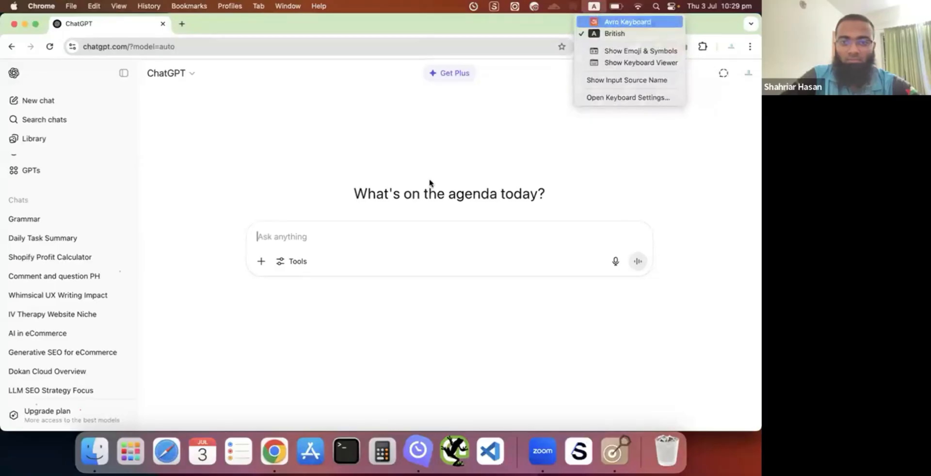
type("ka")
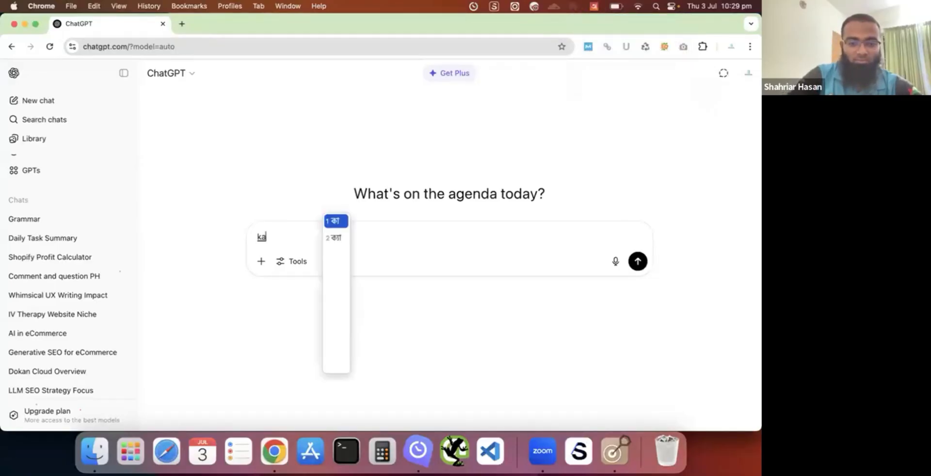
type("ji no")
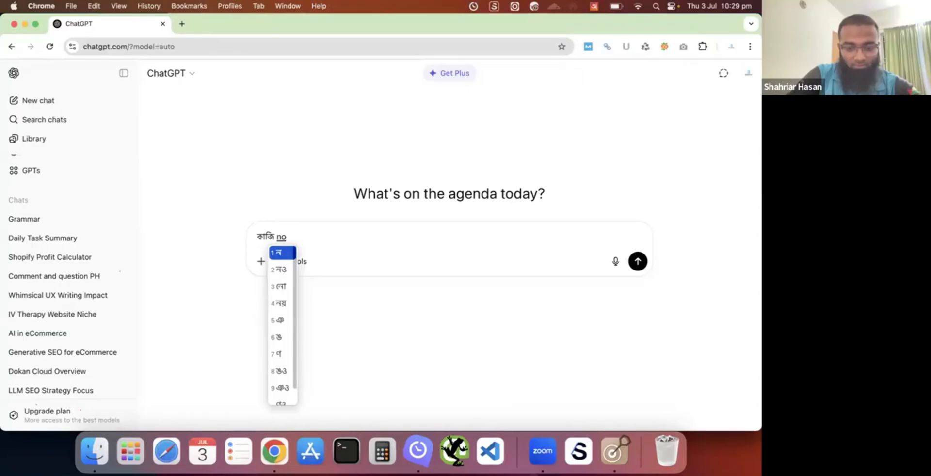
type("jrul ")
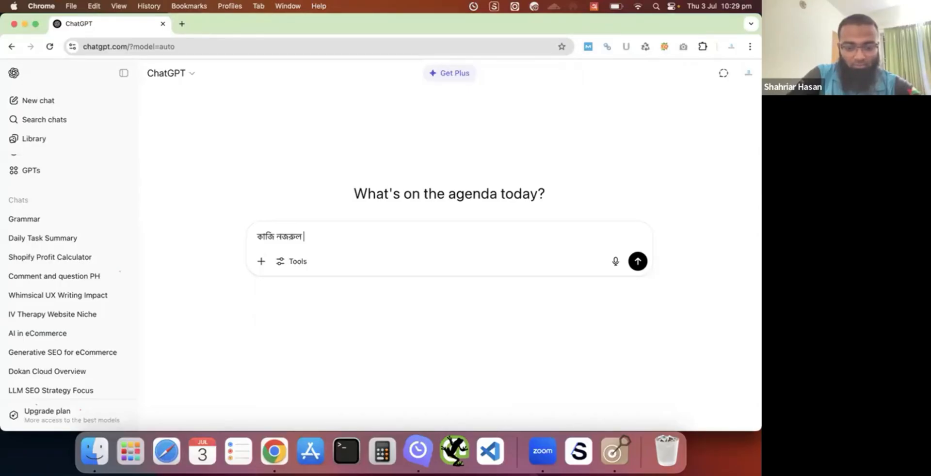
type("islamer boi k")
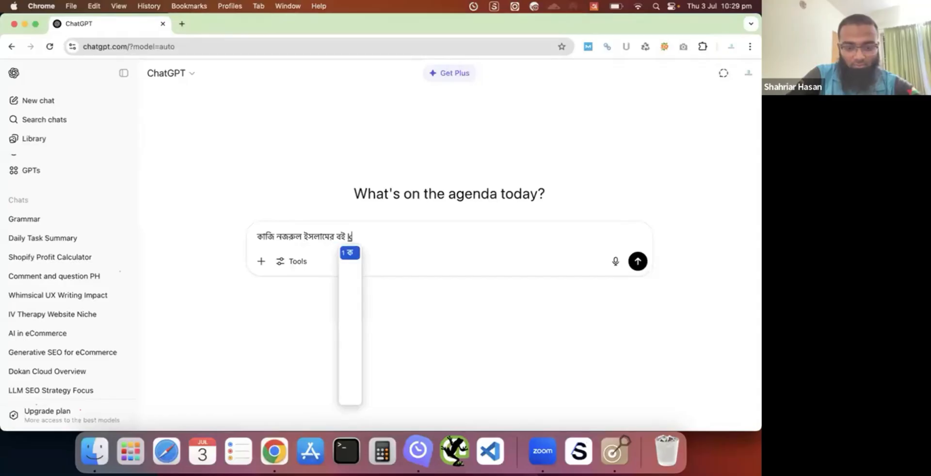
key("BackSpace")
type("bikri")
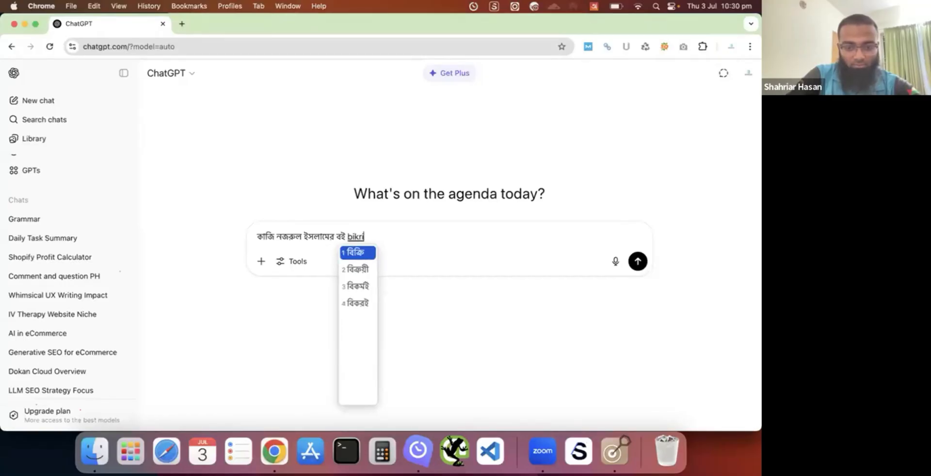
key("BackSpace")
key("BackSpace")
key("BackSpace")
key("BackSpace")
key("BackSpace")
type("বিক্রি kor")
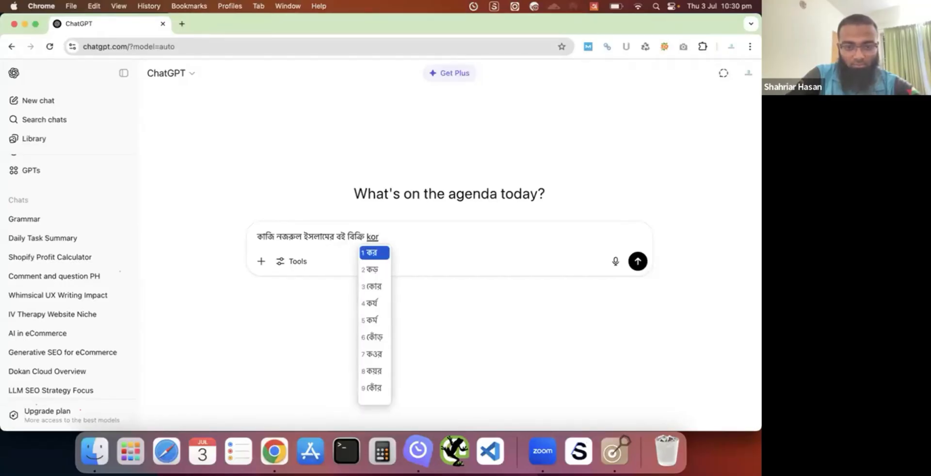
type("bo")
key("shift+Return")
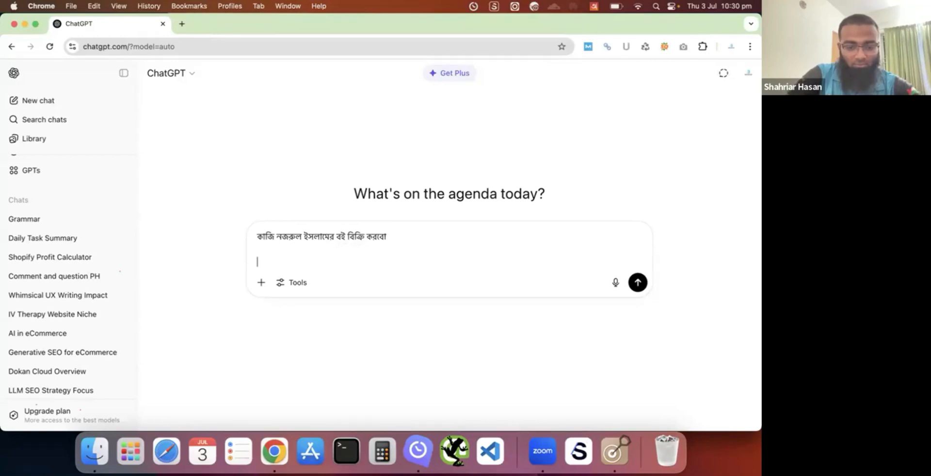
- Add "ফেসবুক এড কপি লিখো" as the prompt's second line and submit it to ChatGPT
type("fesbuk ")
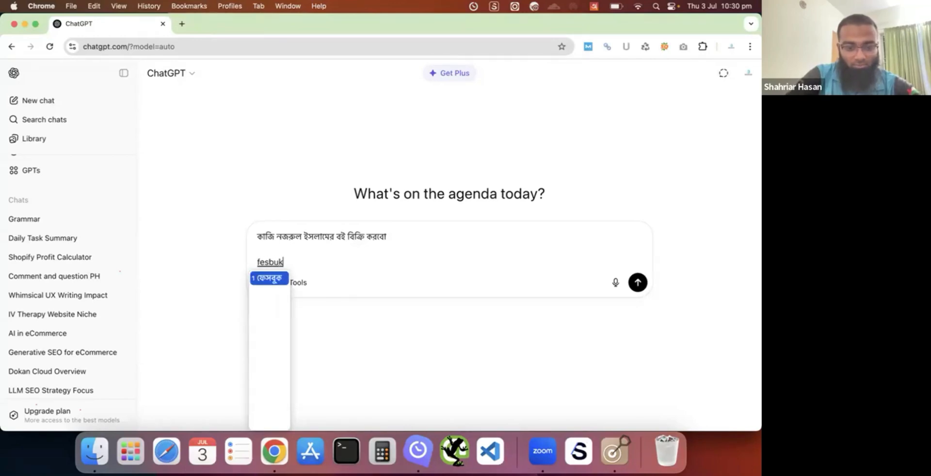
type("ed ")
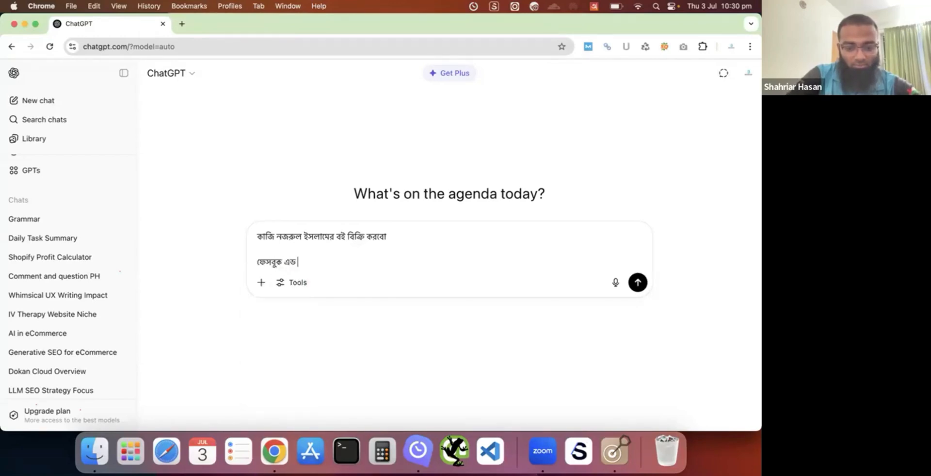
type("kopi lik")
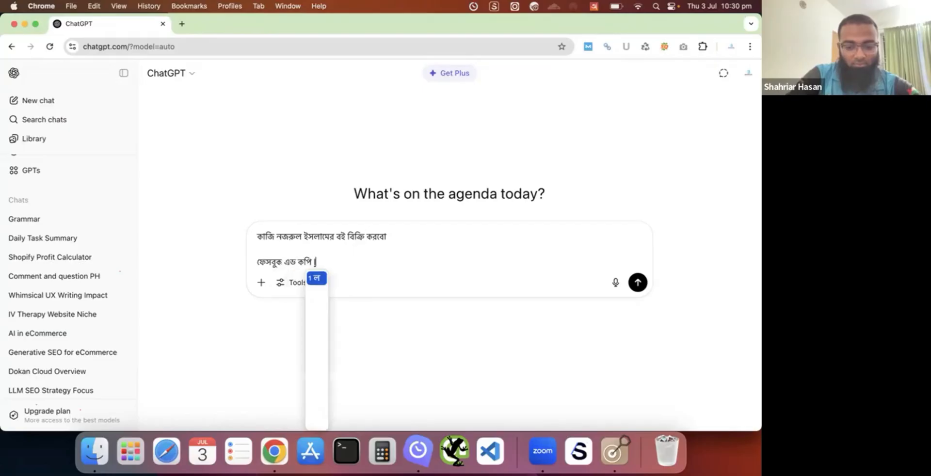
type("ha")
key("Return")
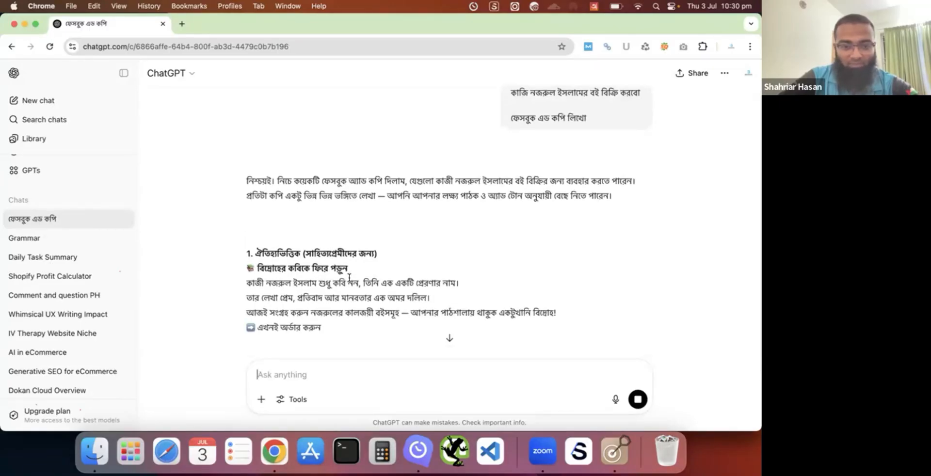
- Copy the first suggested ad copy, including its heading, and paste it into the ad's Primary text in Ads Manager
scroll(349, 278, "down", 3)
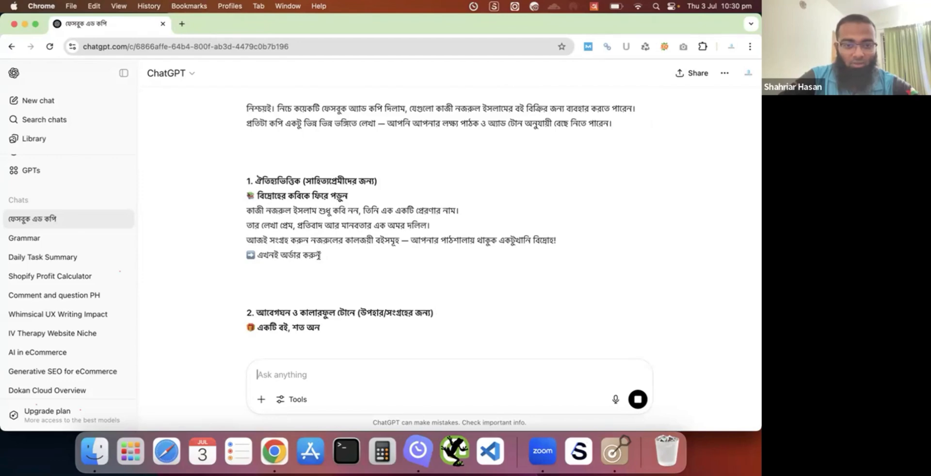
left_click_drag(318, 255, 234, 165)
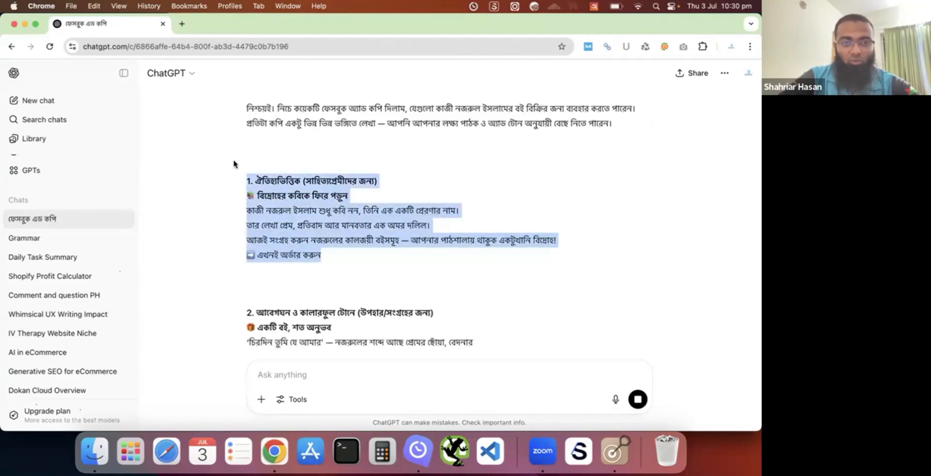
key("ctrl+Up")
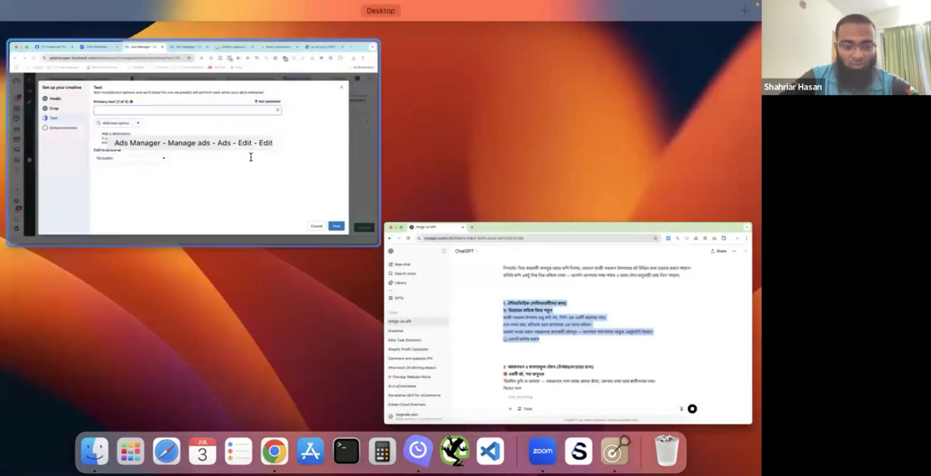
left_click(251, 157)
key("super+v")
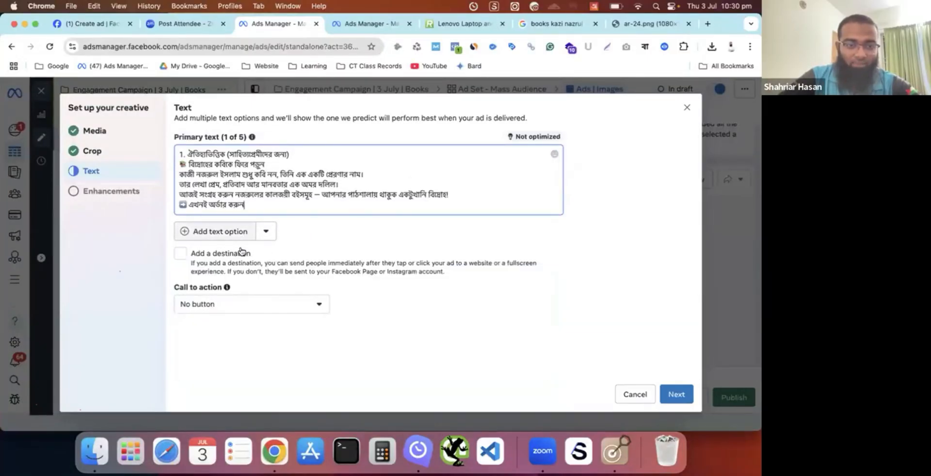
- Set the call to action to Send message and finish the creative setup, keeping the default Advantage+ enhancements
left_click(266, 304)
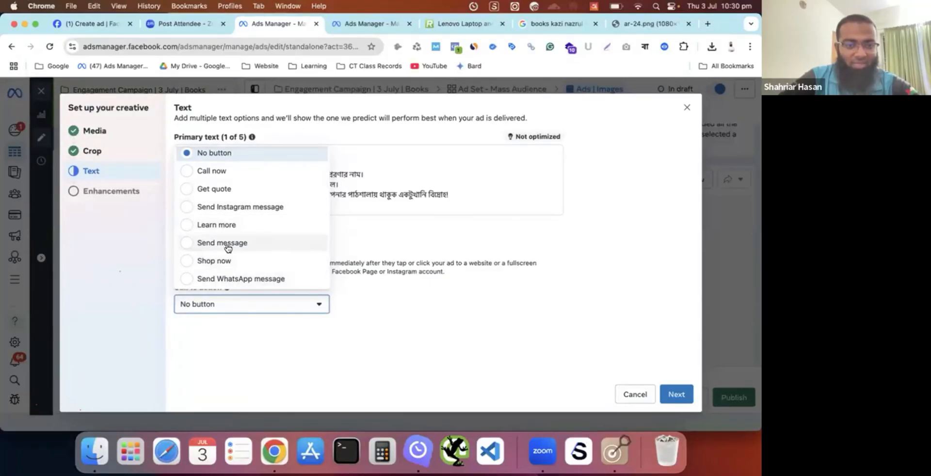
left_click(185, 249)
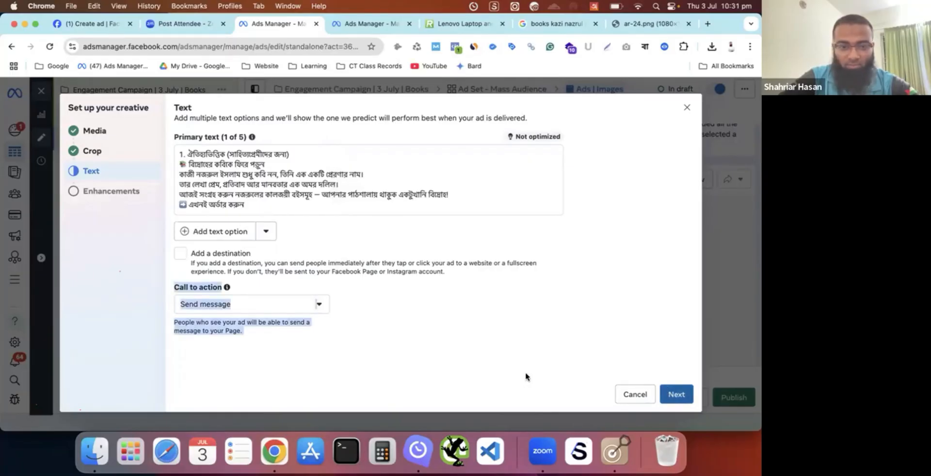
left_click(678, 396)
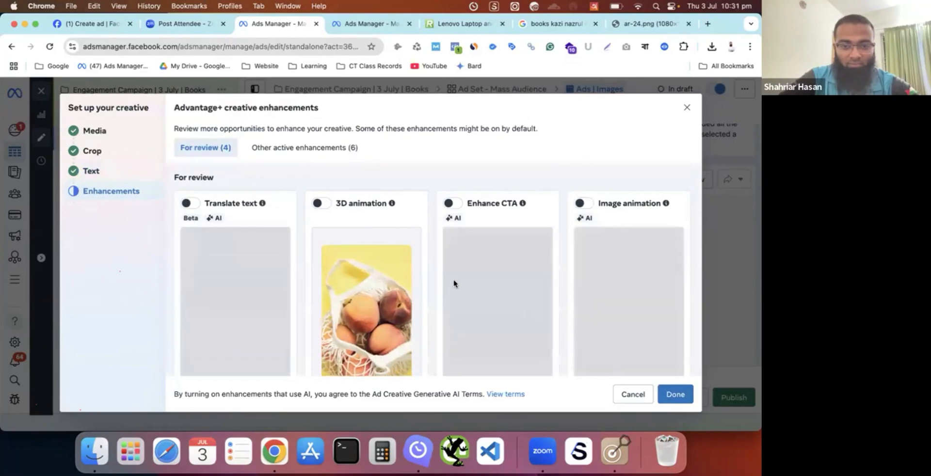
left_click(676, 394)
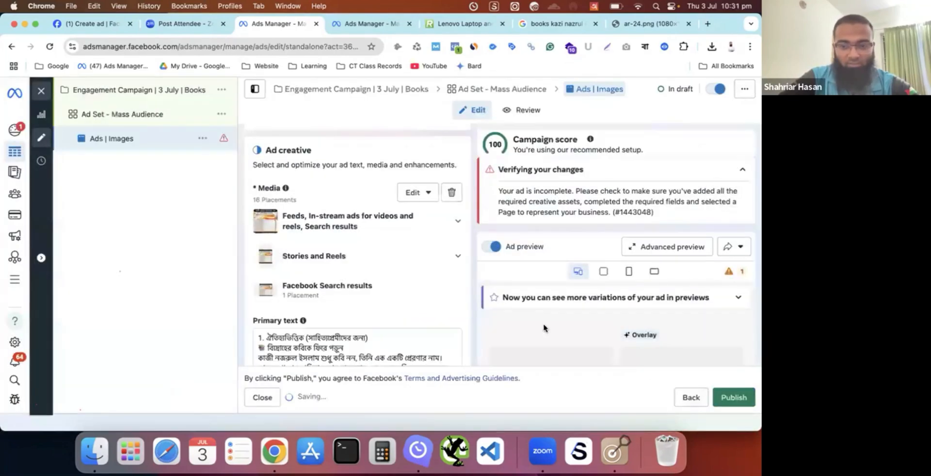
- Review the ad's creative settings, from media and primary text through call to action, enhancements and tracking
scroll(379, 262, "down", 3)
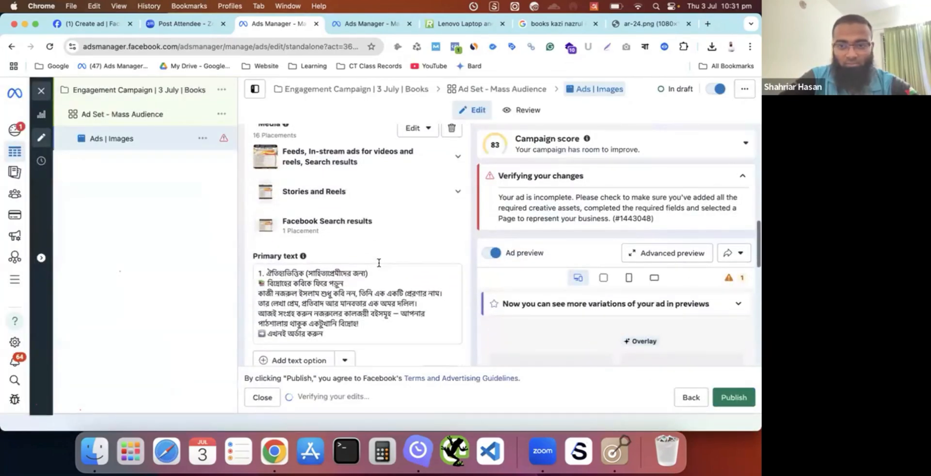
scroll(378, 262, "down", 5)
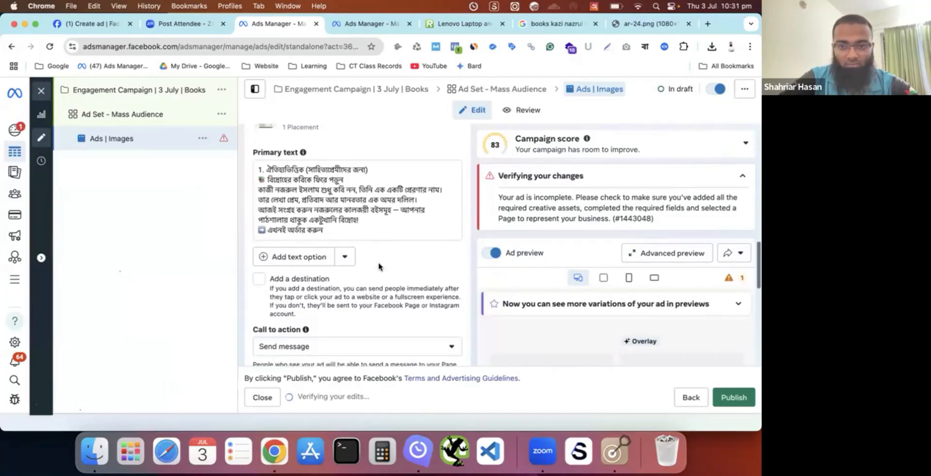
scroll(372, 255, "up", 5)
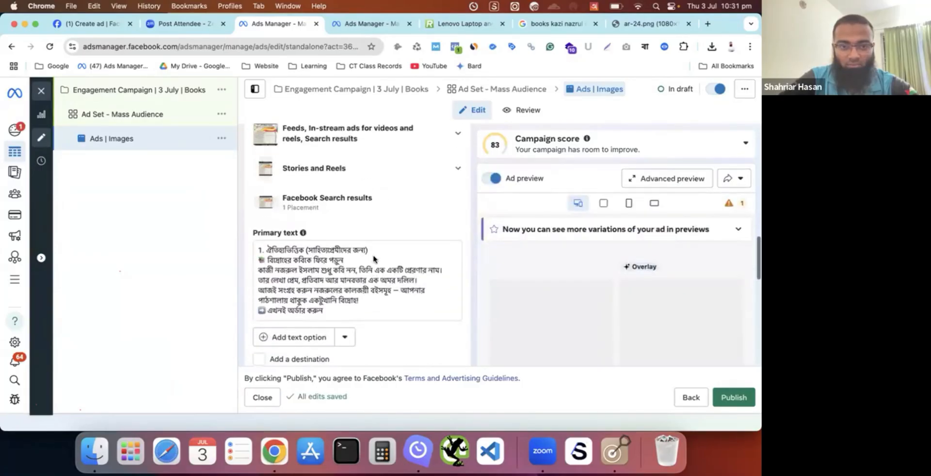
scroll(374, 260, "down", 5)
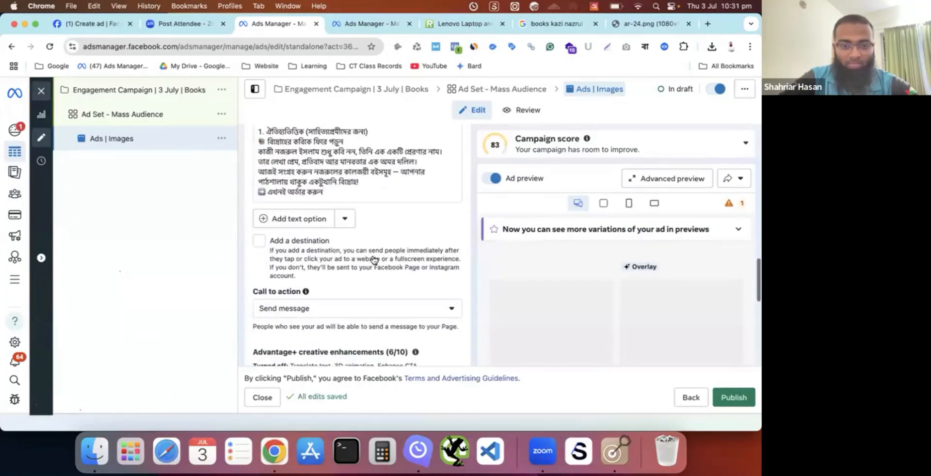
scroll(374, 260, "down", 8)
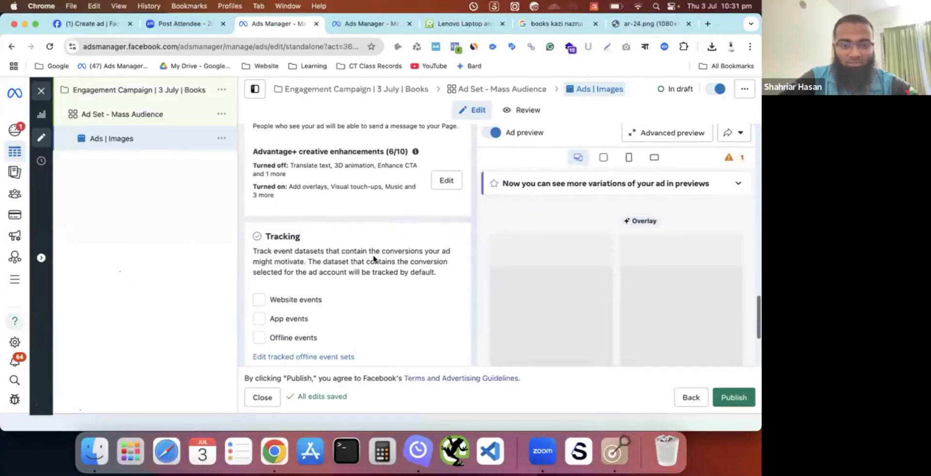
scroll(374, 260, "up", 3)
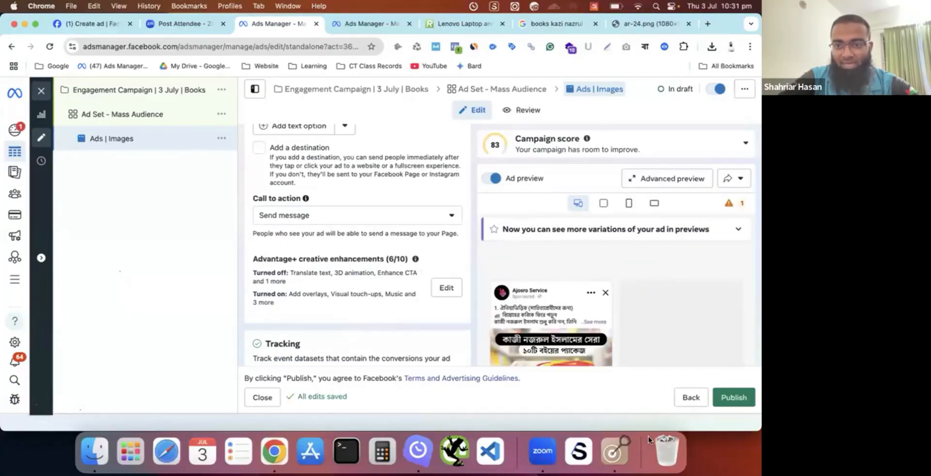
- Open the Advanced preview, examine how the ad appears across Facebook and Instagram placements, and close the preview
left_click(681, 184)
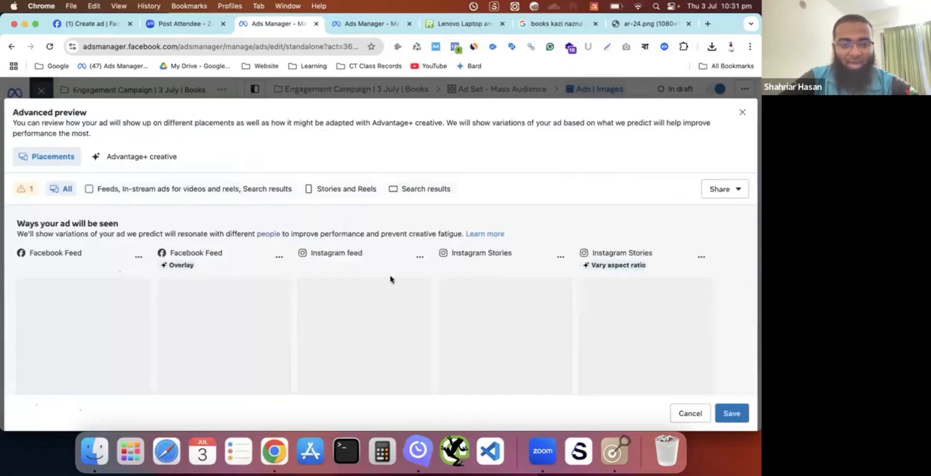
scroll(391, 279, "down", 2)
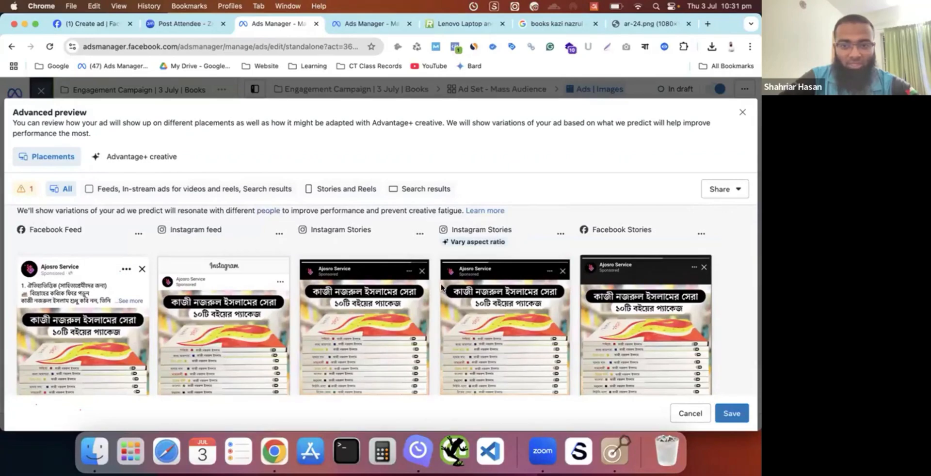
scroll(441, 288, "down", 5)
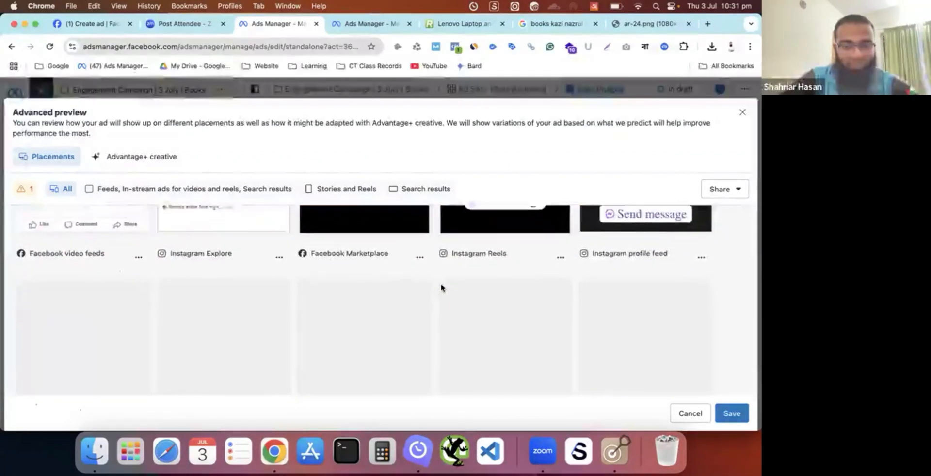
scroll(441, 288, "down", 2)
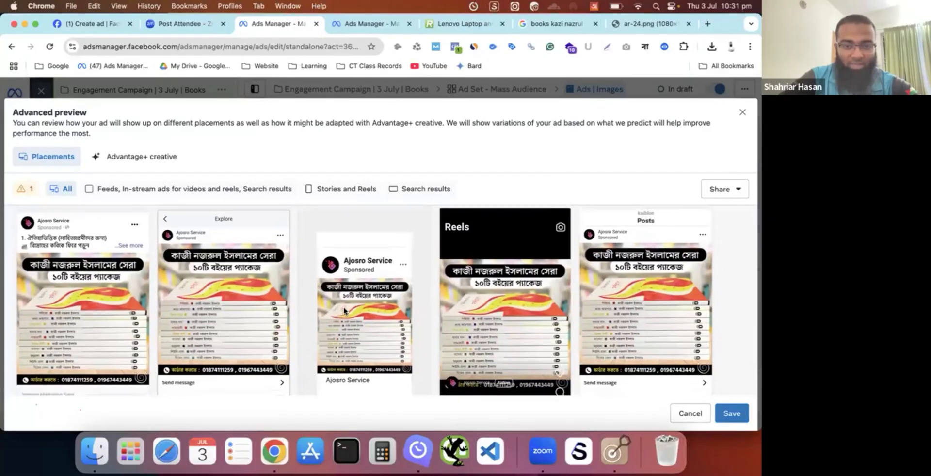
scroll(533, 314, "up", 1)
scroll(508, 317, "down", 4)
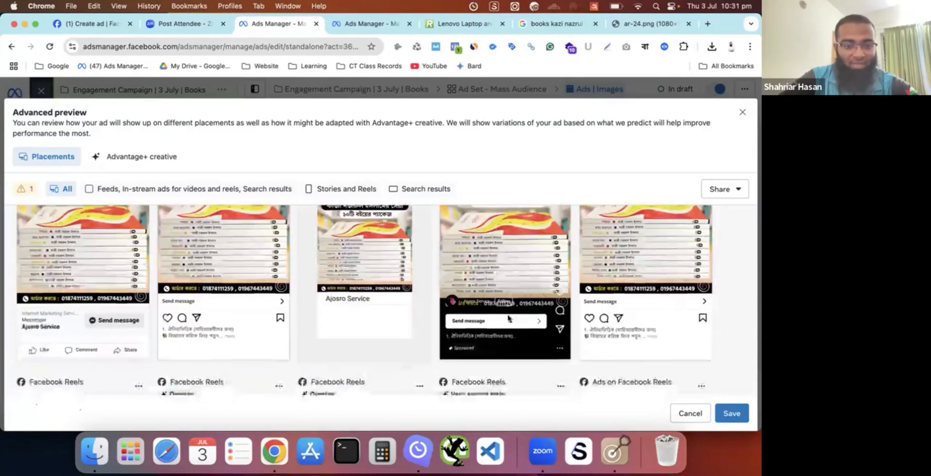
scroll(507, 314, "up", 5)
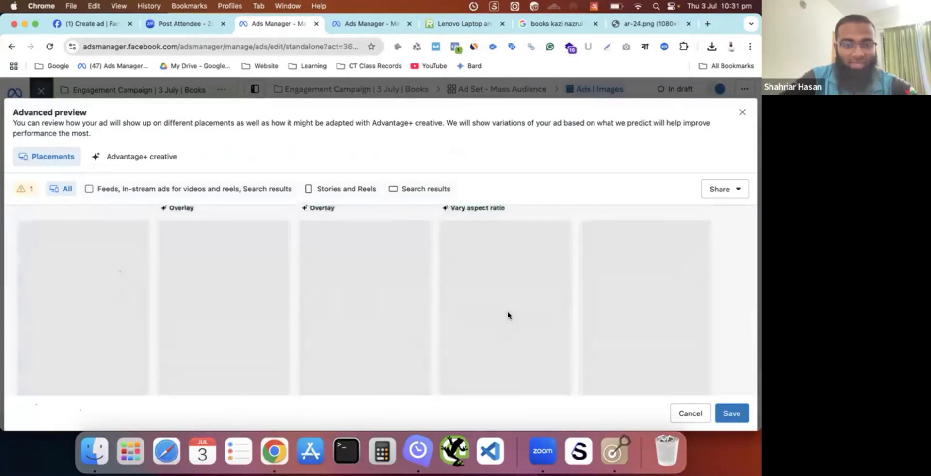
scroll(398, 307, "up", 2)
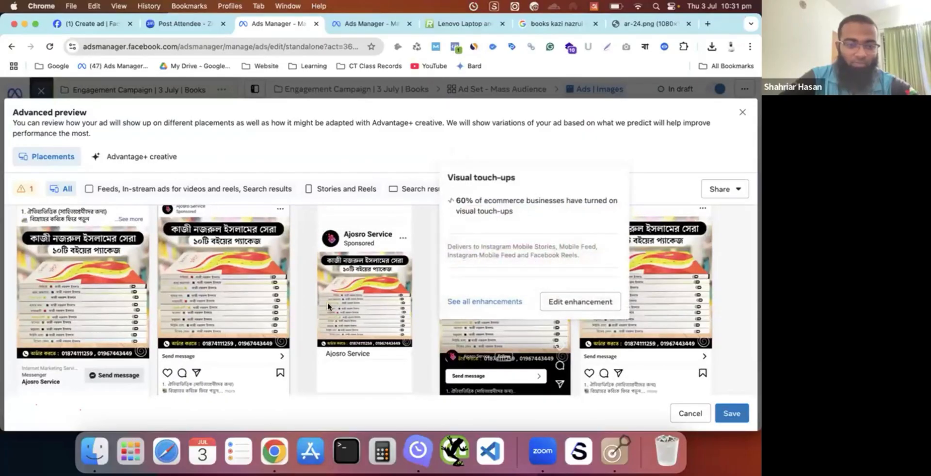
scroll(328, 307, "up", 5)
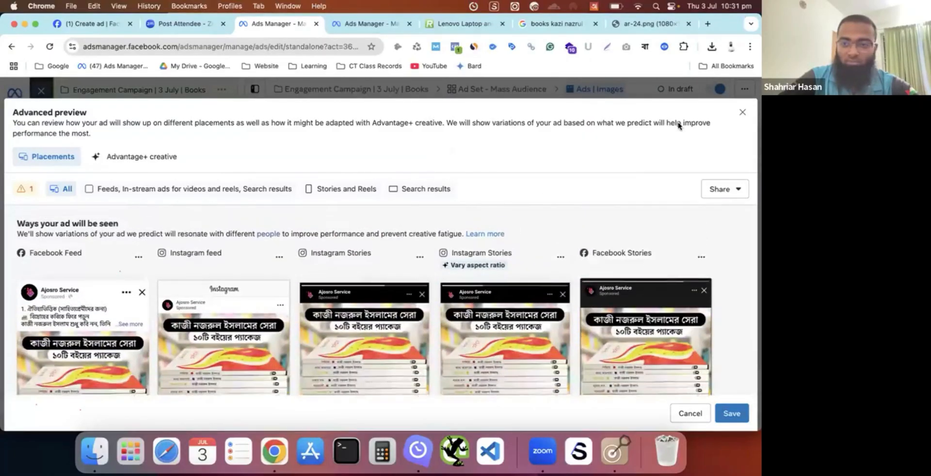
left_click(742, 112)
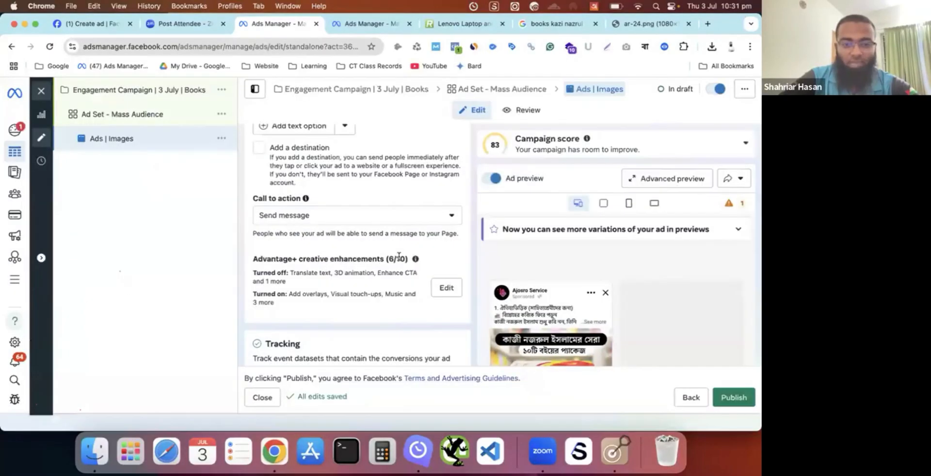
- Review the ad's Tracking section, including website, app and offline events, domain information and URL parameters
scroll(399, 256, "down", 6)
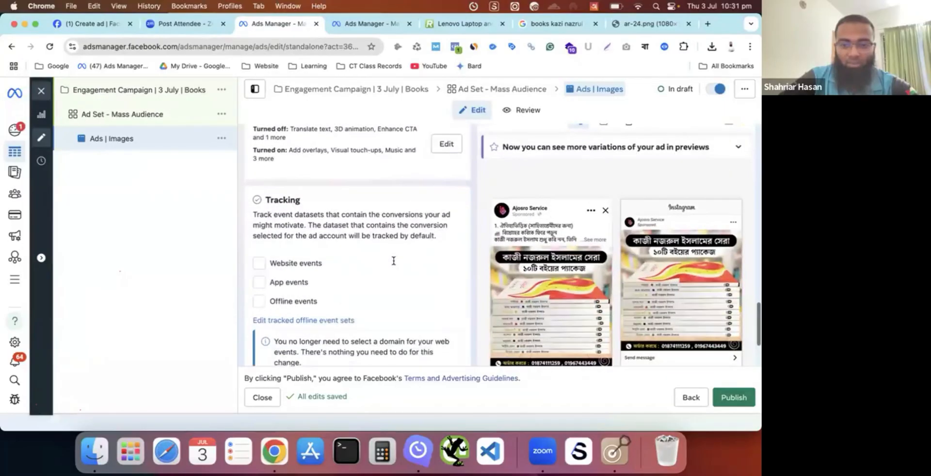
scroll(394, 261, "up", 2)
scroll(395, 263, "down", 2)
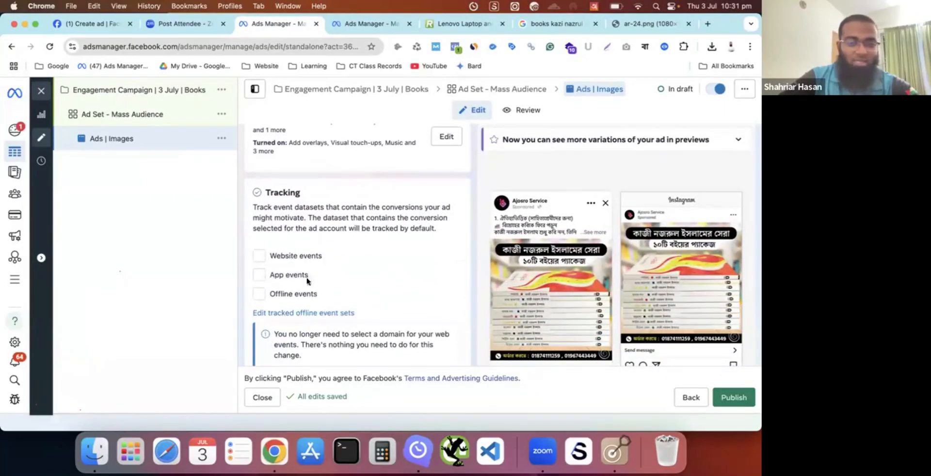
scroll(327, 238, "down", 6)
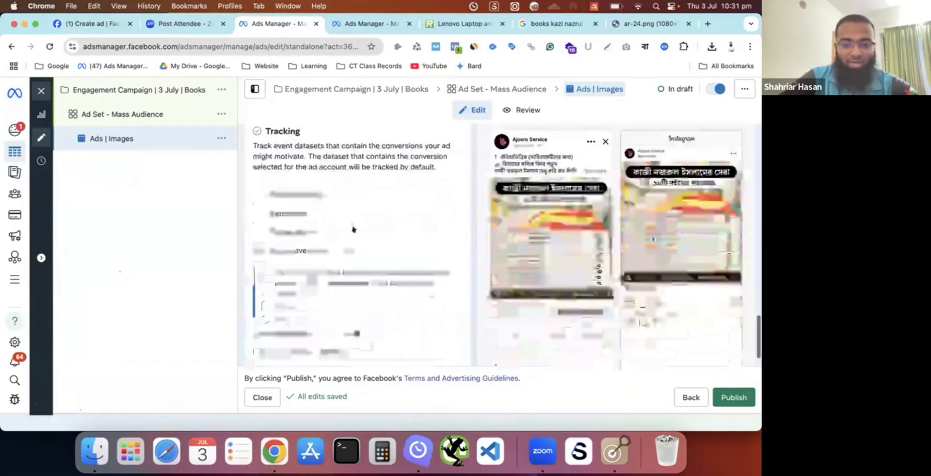
scroll(352, 230, "up", 8)
scroll(353, 230, "down", 1)
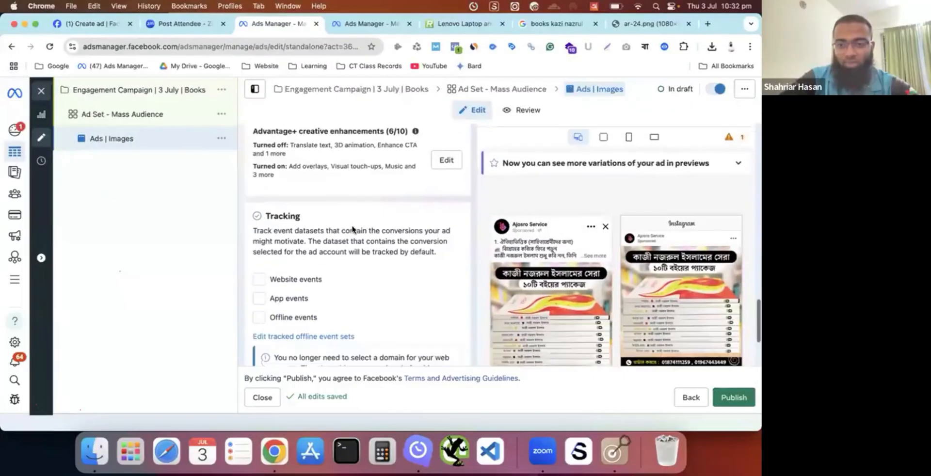
scroll(353, 230, "up", 10)
scroll(352, 230, "up", 15)
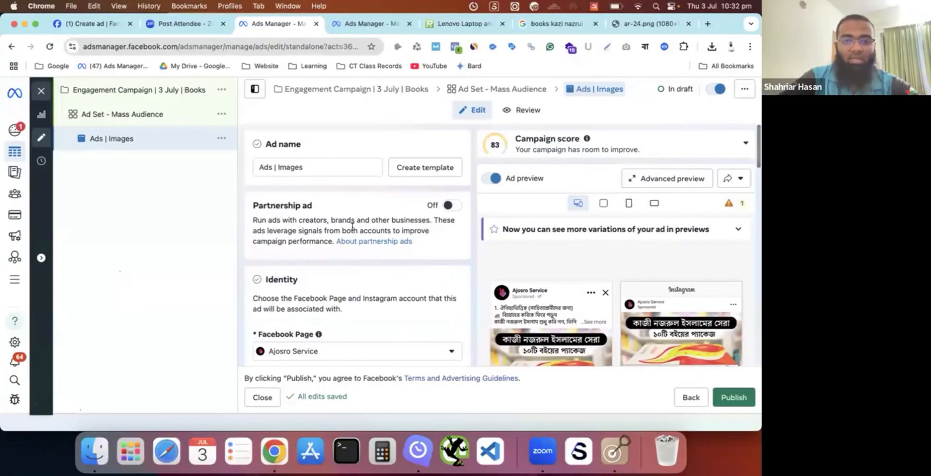
scroll(353, 226, "down", 15)
scroll(353, 222, "down", 5)
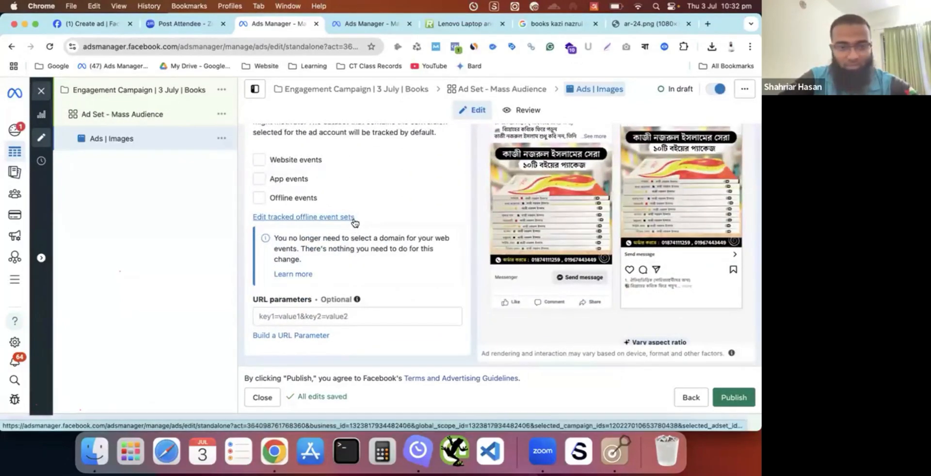
- Examine the primary text, destination and call-to-action settings alongside the ad's Facebook and Instagram previews
scroll(353, 222, "up", 6)
scroll(353, 222, "up", 1)
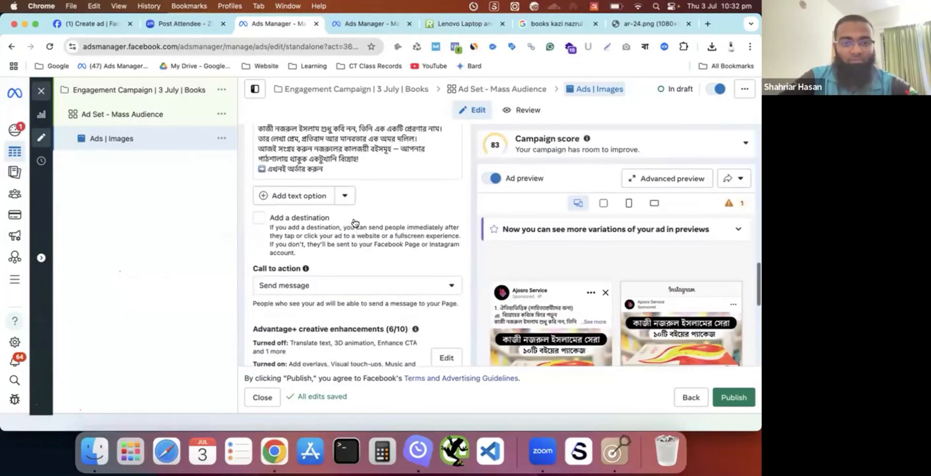
scroll(357, 219, "up", 1)
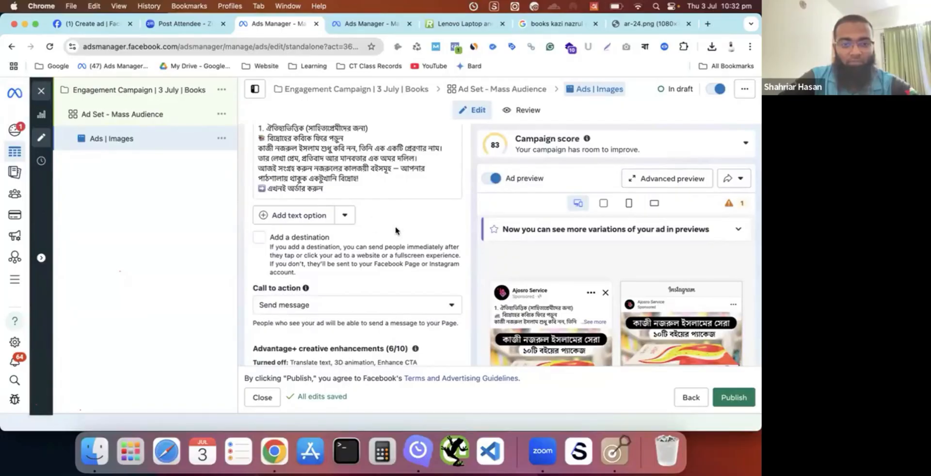
scroll(570, 329, "down", 3)
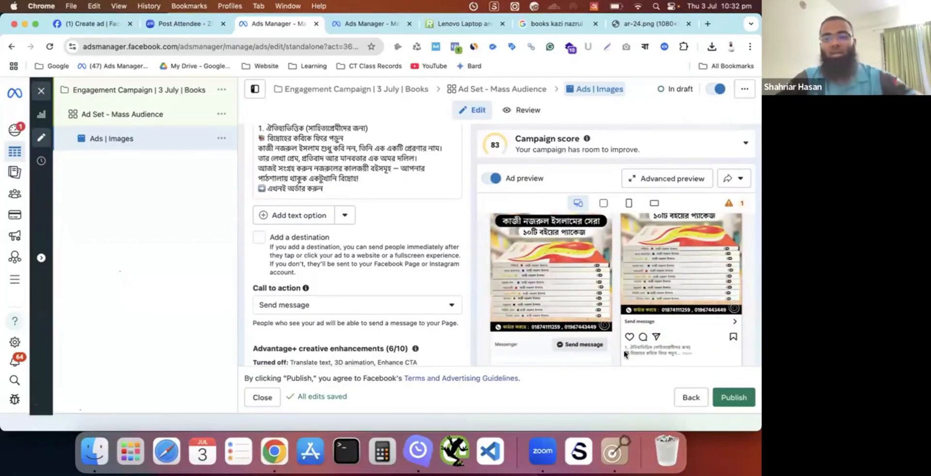
scroll(625, 352, "down", 3)
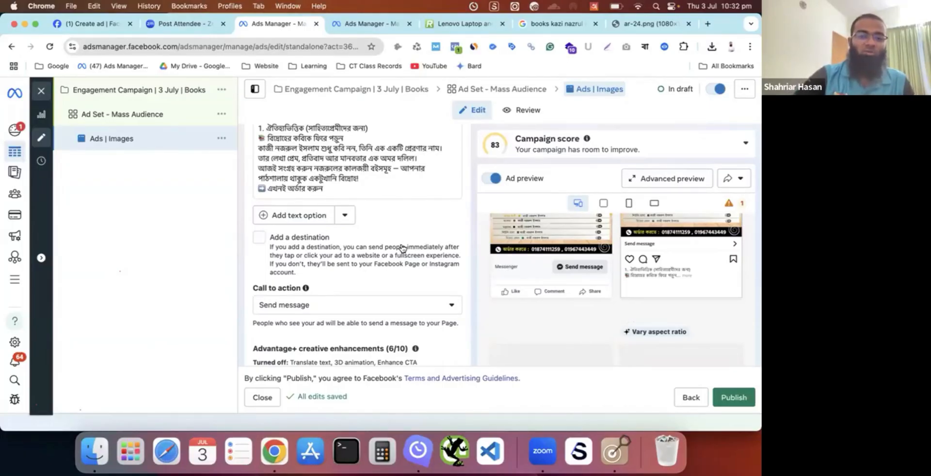
scroll(402, 248, "up", 10)
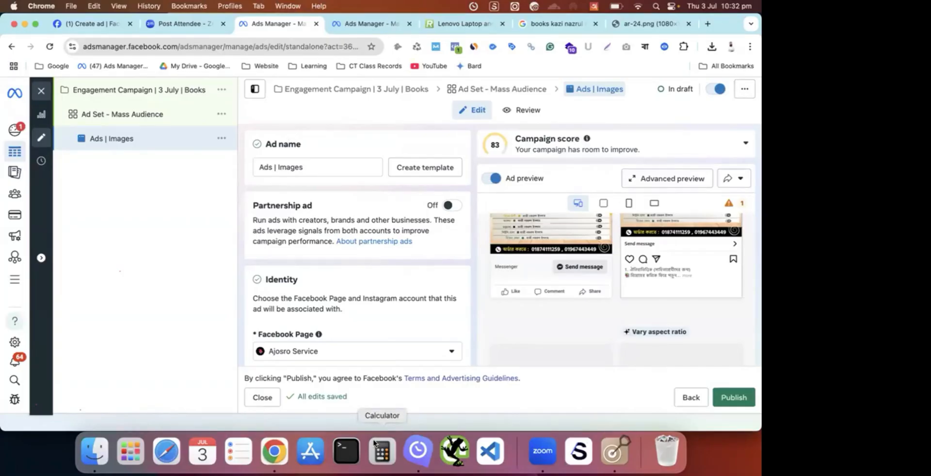
- Check the Ad setup options, open the Creative Hub mockup selection, and close it without choosing a mockup
key("ctrl+Up")
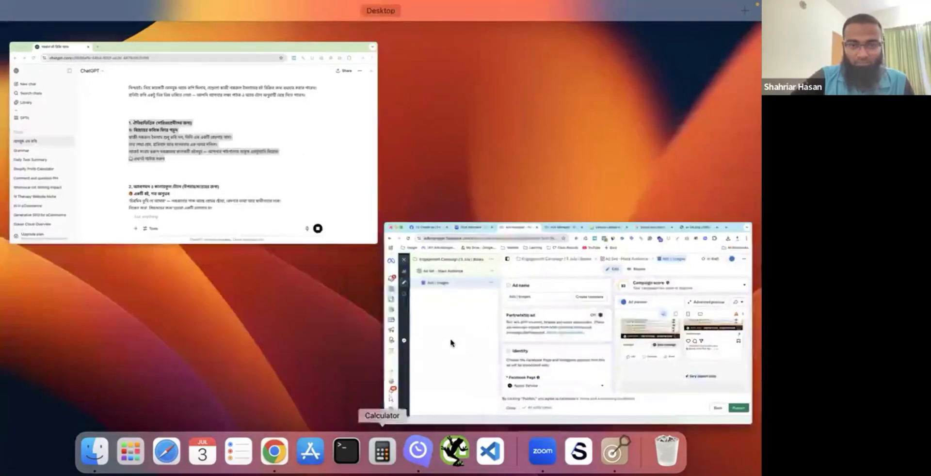
left_click(451, 342)
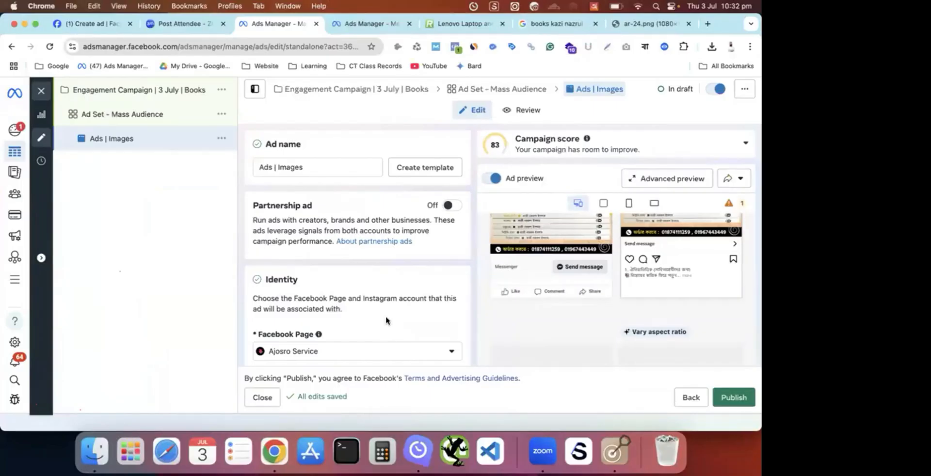
scroll(386, 320, "down", 5)
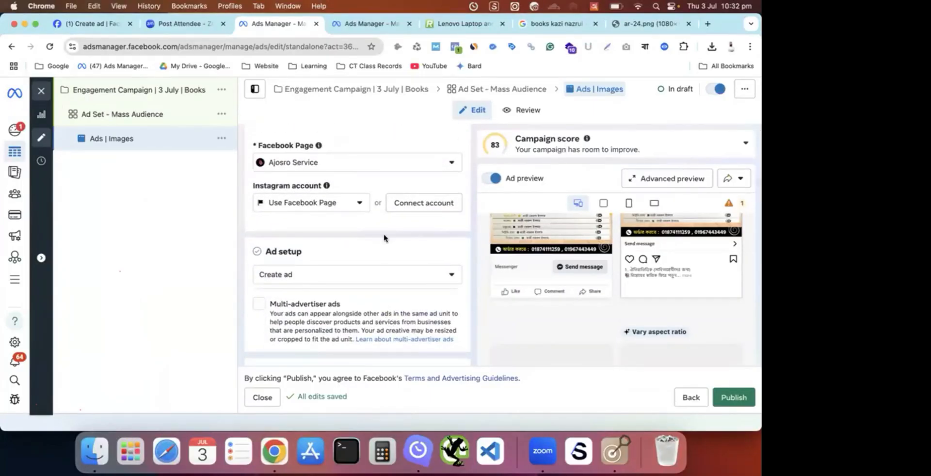
scroll(384, 238, "down", 1)
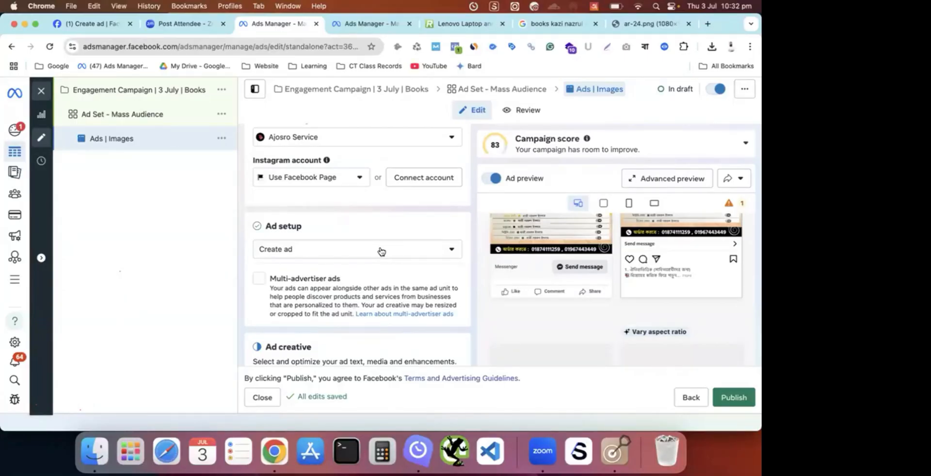
left_click(381, 251)
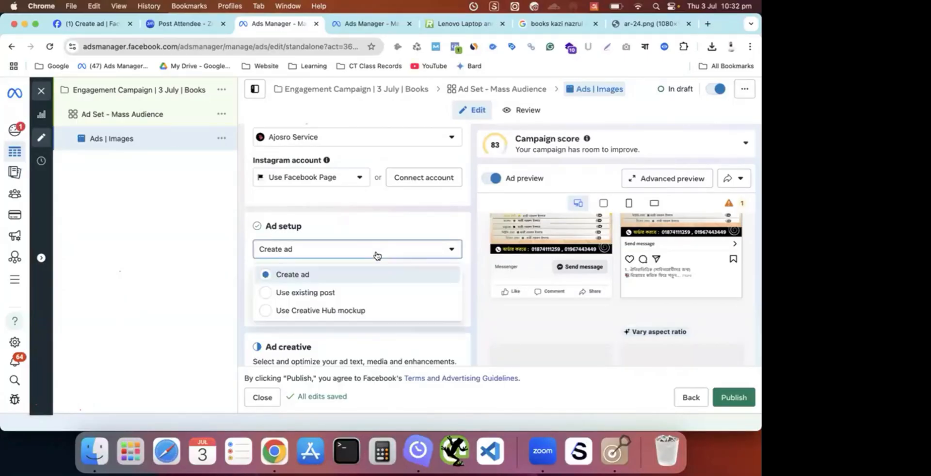
left_click(345, 315)
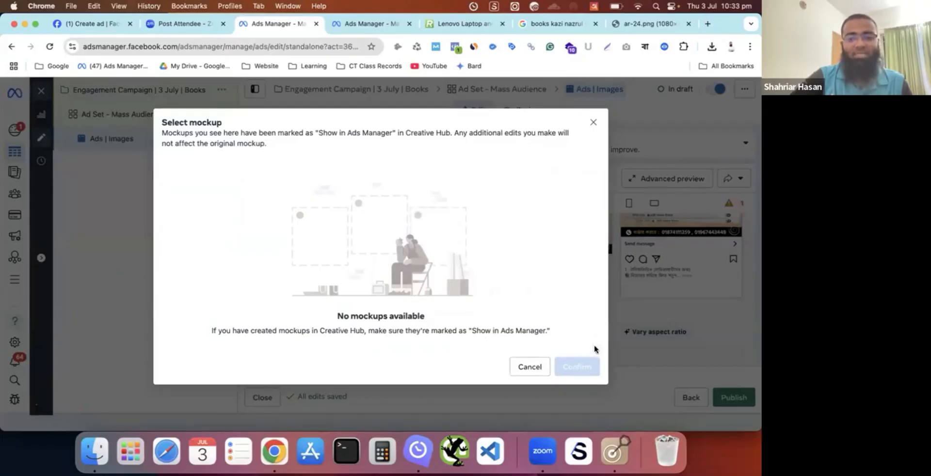
left_click(591, 119)
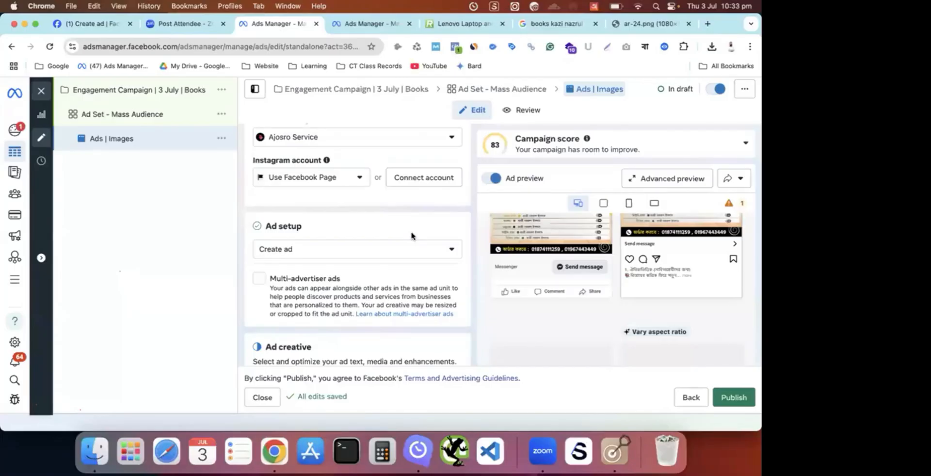
scroll(411, 236, "down", 1)
scroll(412, 237, "up", 2)
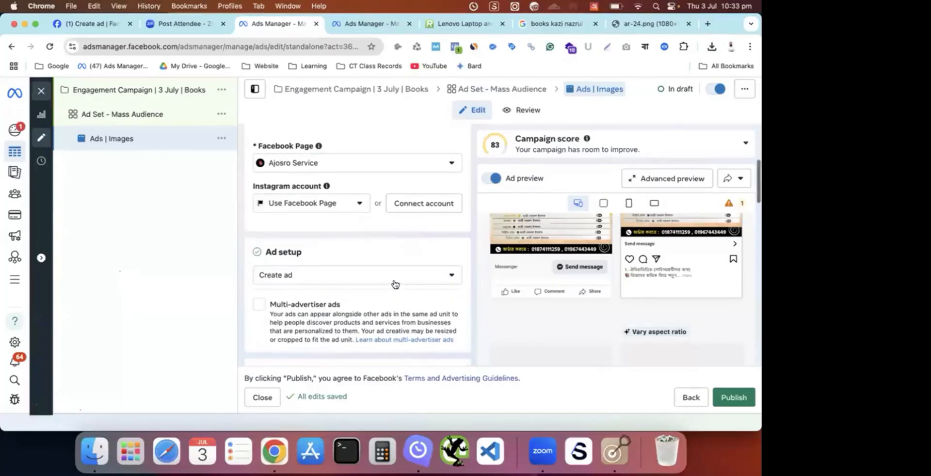
scroll(396, 285, "down", 5)
scroll(395, 285, "up", 5)
scroll(393, 283, "up", 4)
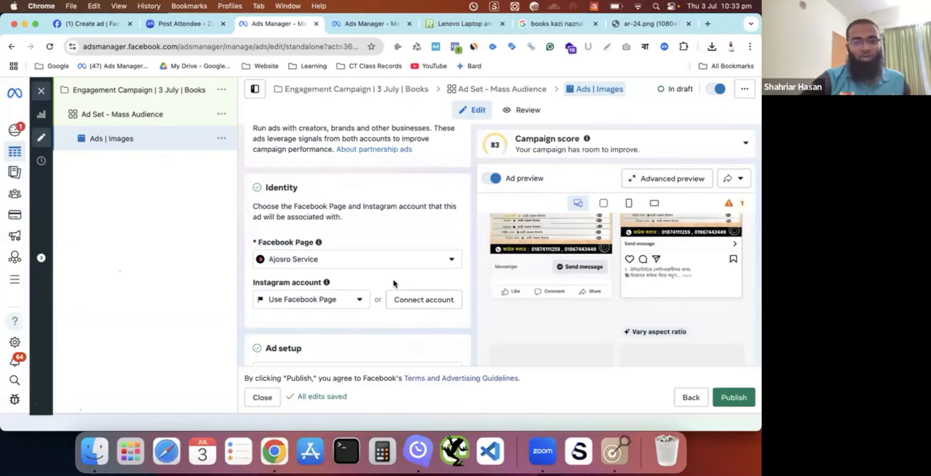
scroll(393, 284, "up", 4)
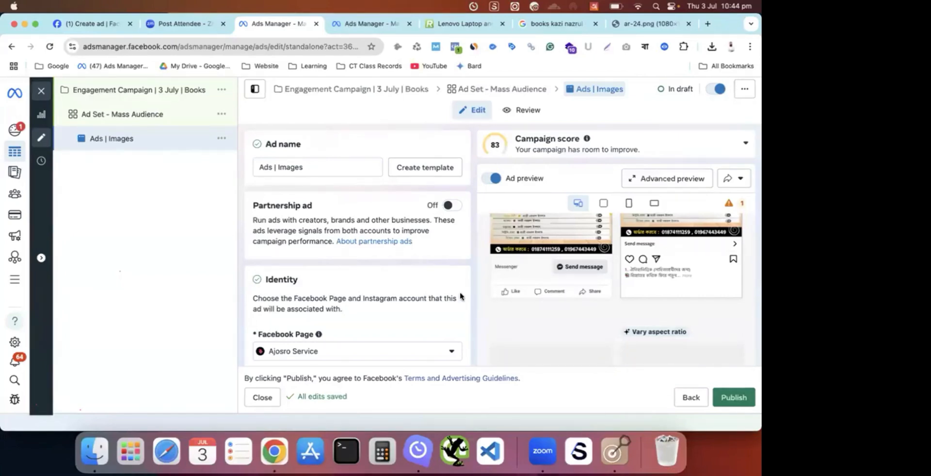
left_click(671, 6)
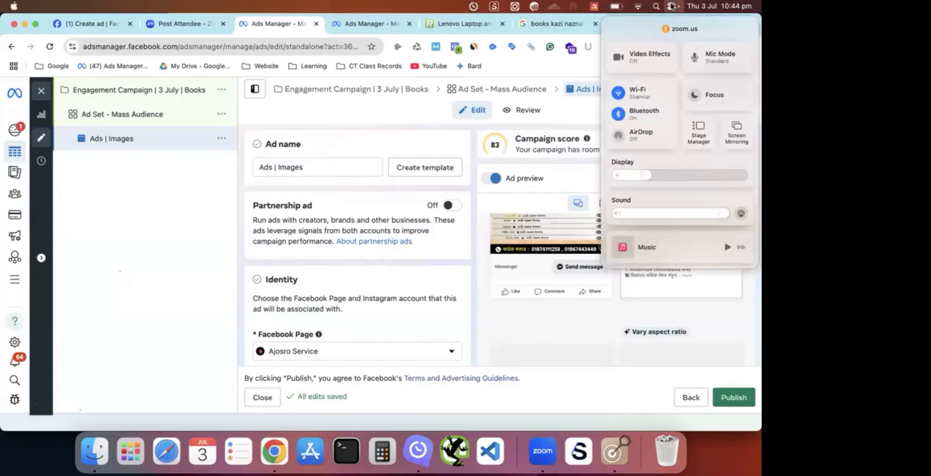
left_click(672, 6)
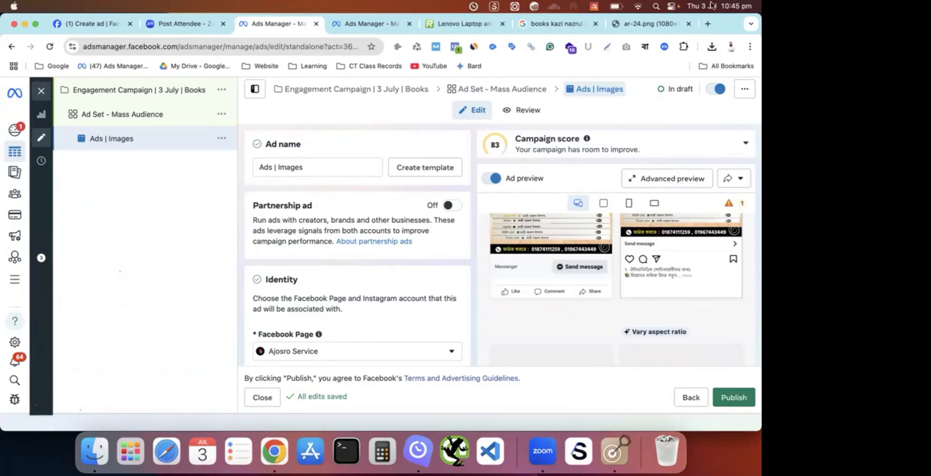
left_click(677, 5)
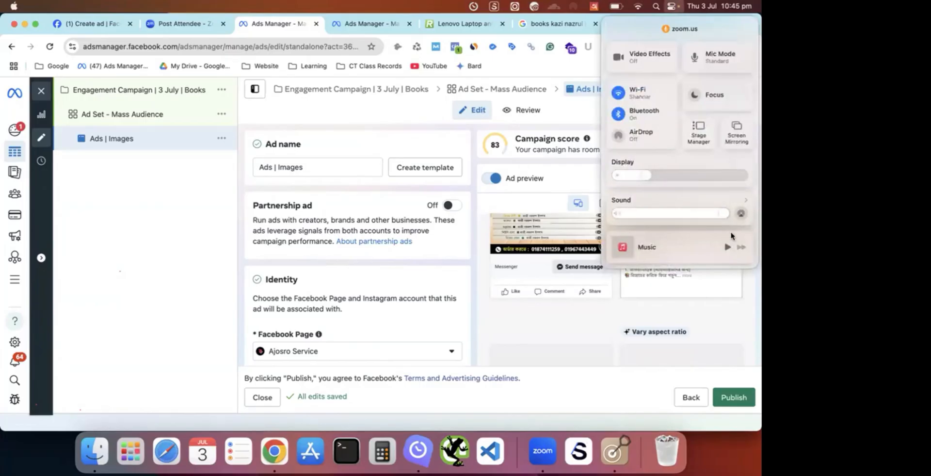
left_click(488, 342)
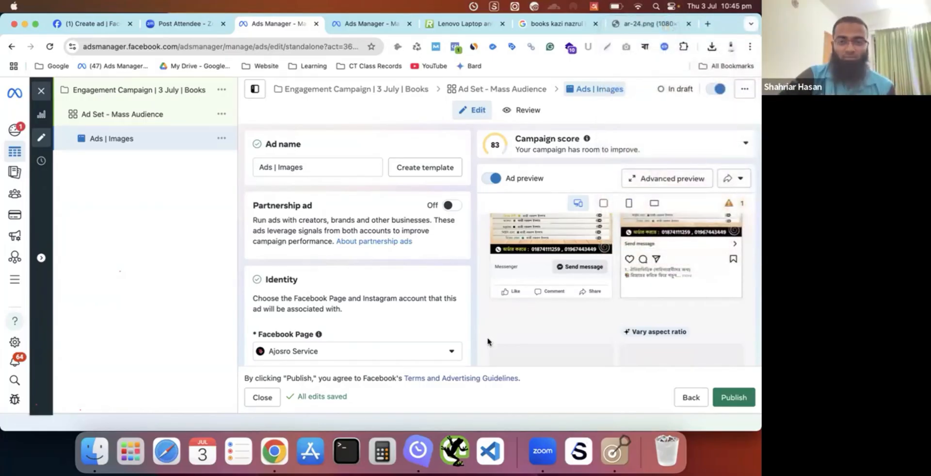